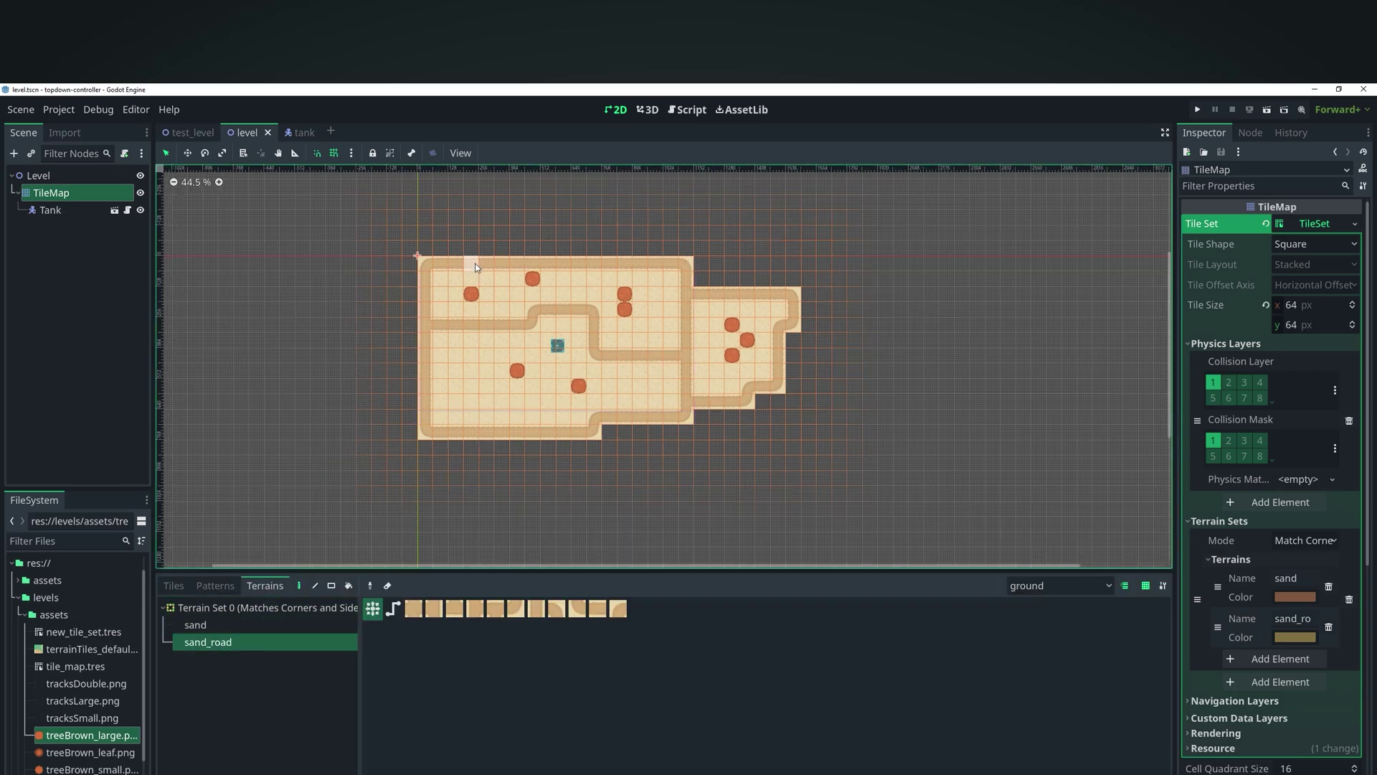
Paint sand_road paths on the ground layer around the existing map, with connecting roads dividing the new outer area into sections
{"action": "scroll", "coordinate": [469, 250], "scroll_direction": "down", "scroll_amount": 3}
{"action": "mouse_move", "coordinate": [440, 248]}
{"action": "left_mouse_down"}
{"action": "mouse_move", "coordinate": [459, 202]}
{"action": "mouse_move", "coordinate": [640, 435]}
{"action": "mouse_move", "coordinate": [434, 212]}
{"action": "left_mouse_up"}
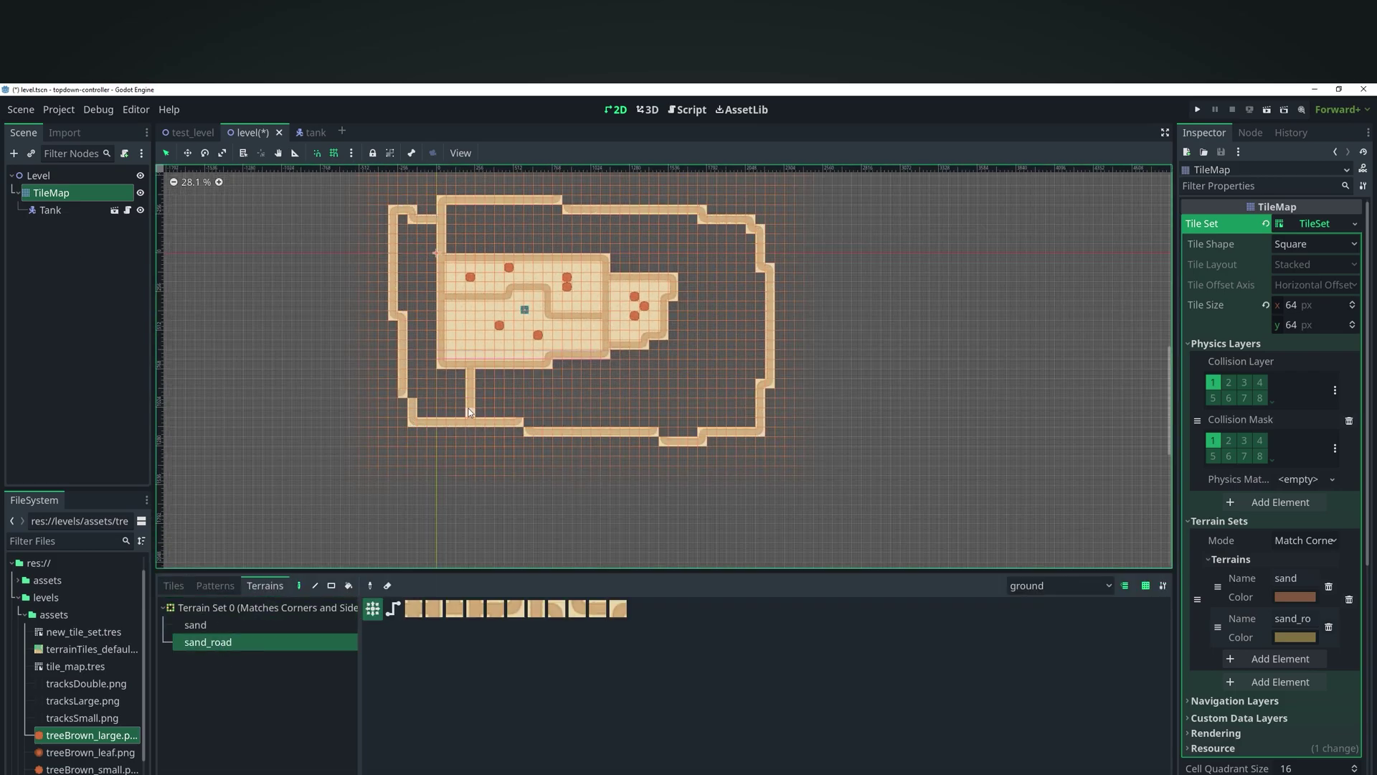
{"action": "mouse_move", "coordinate": [467, 407]}
{"action": "left_mouse_down"}
{"action": "mouse_move", "coordinate": [440, 358]}
{"action": "mouse_move", "coordinate": [532, 369]}
{"action": "mouse_move", "coordinate": [765, 346]}
{"action": "left_mouse_up"}
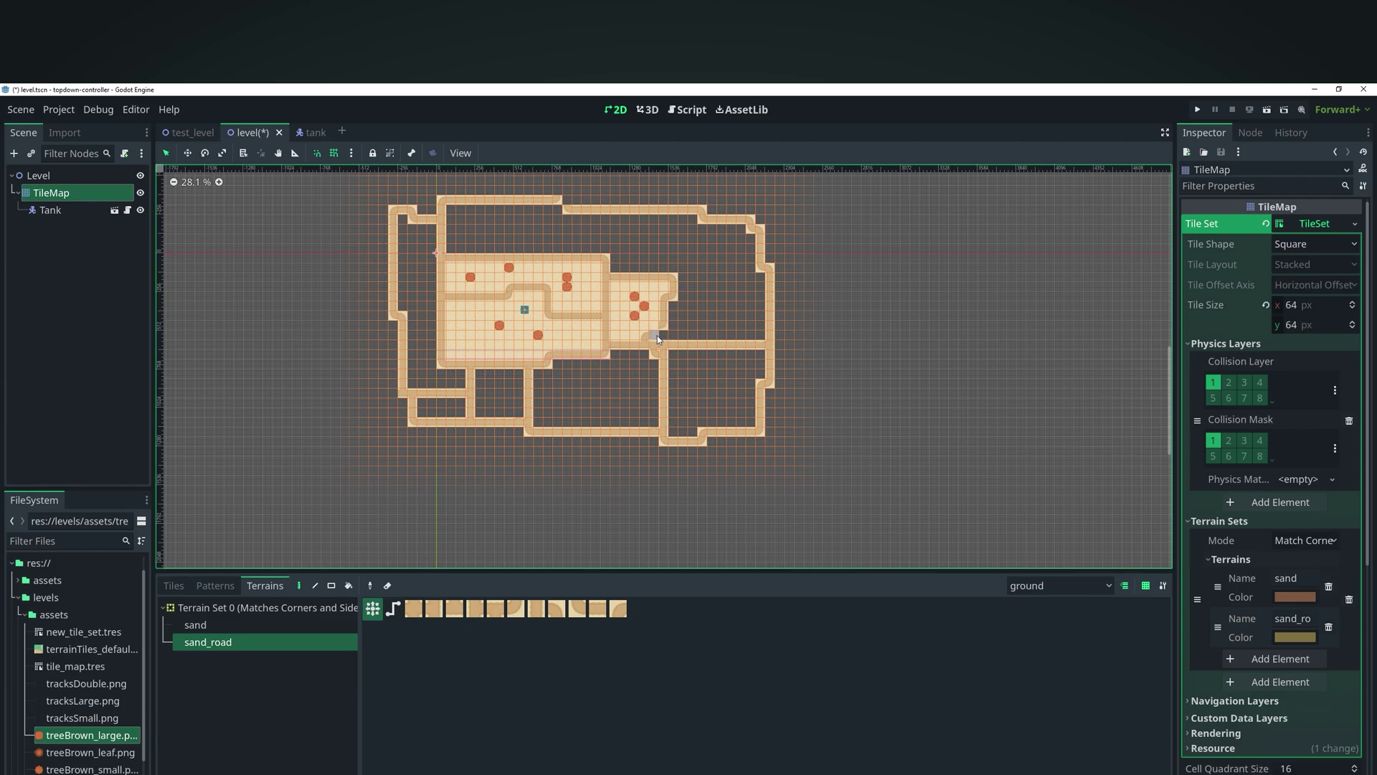
{"action": "left_click", "coordinate": [570, 208]}
Fill all the empty areas enclosed by the new roads with the sand terrain, using contiguous bucket fill
{"action": "left_click", "coordinate": [195, 625]}
{"action": "left_click", "coordinate": [348, 586]}
{"action": "left_click", "coordinate": [498, 394]}
{"action": "left_click", "coordinate": [418, 302]}
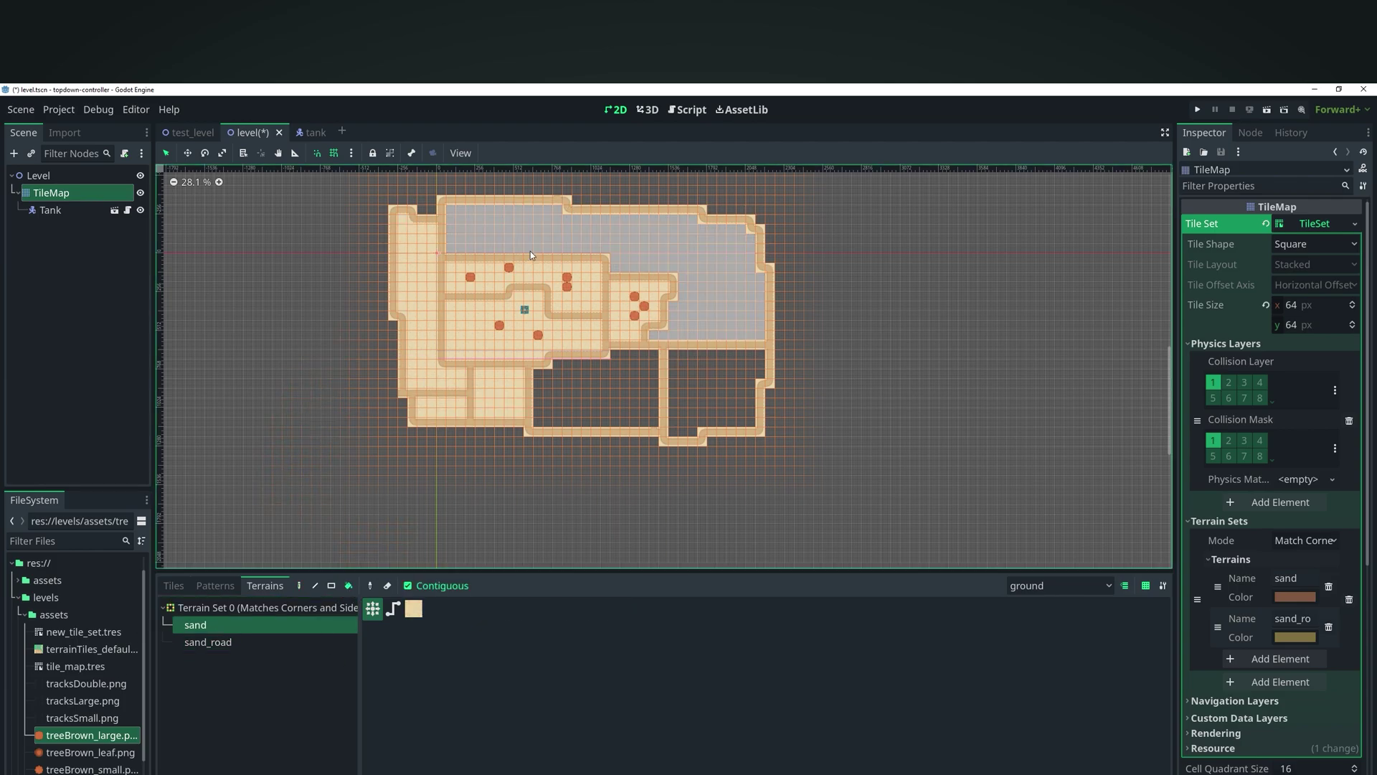
{"action": "left_click", "coordinate": [530, 233]}
{"action": "left_click", "coordinate": [595, 402]}
{"action": "left_click", "coordinate": [713, 395]}
Place treeBrown_large.png tiles on the trees layer, scattered in small groups across the newly added areas of the level
{"action": "left_click", "coordinate": [174, 585]}
{"action": "left_click_drag", "start_coordinate": [574, 393], "coordinate": [618, 392]}
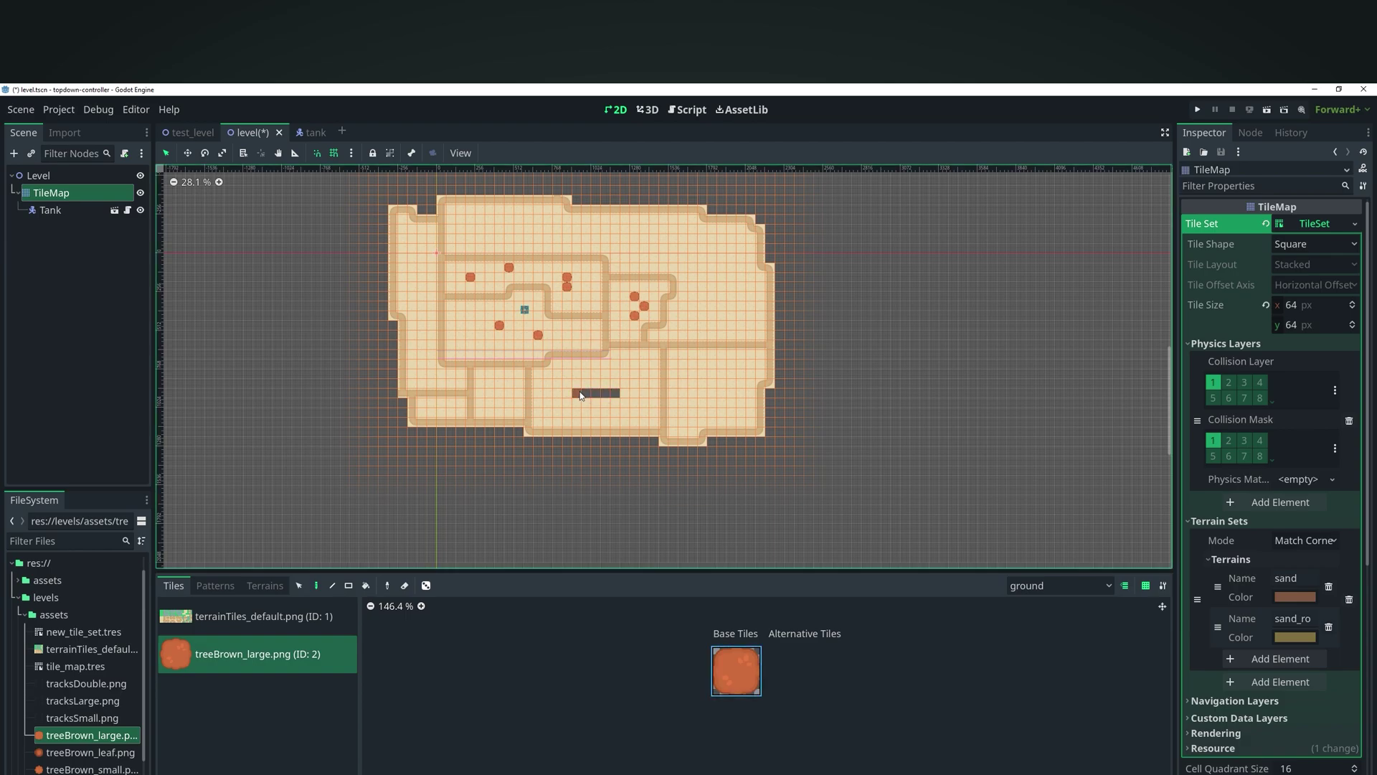
{"action": "left_click", "coordinate": [1060, 585]}
{"action": "left_click", "coordinate": [1033, 623]}
{"action": "left_click_drag", "start_coordinate": [409, 276], "coordinate": [418, 317]}
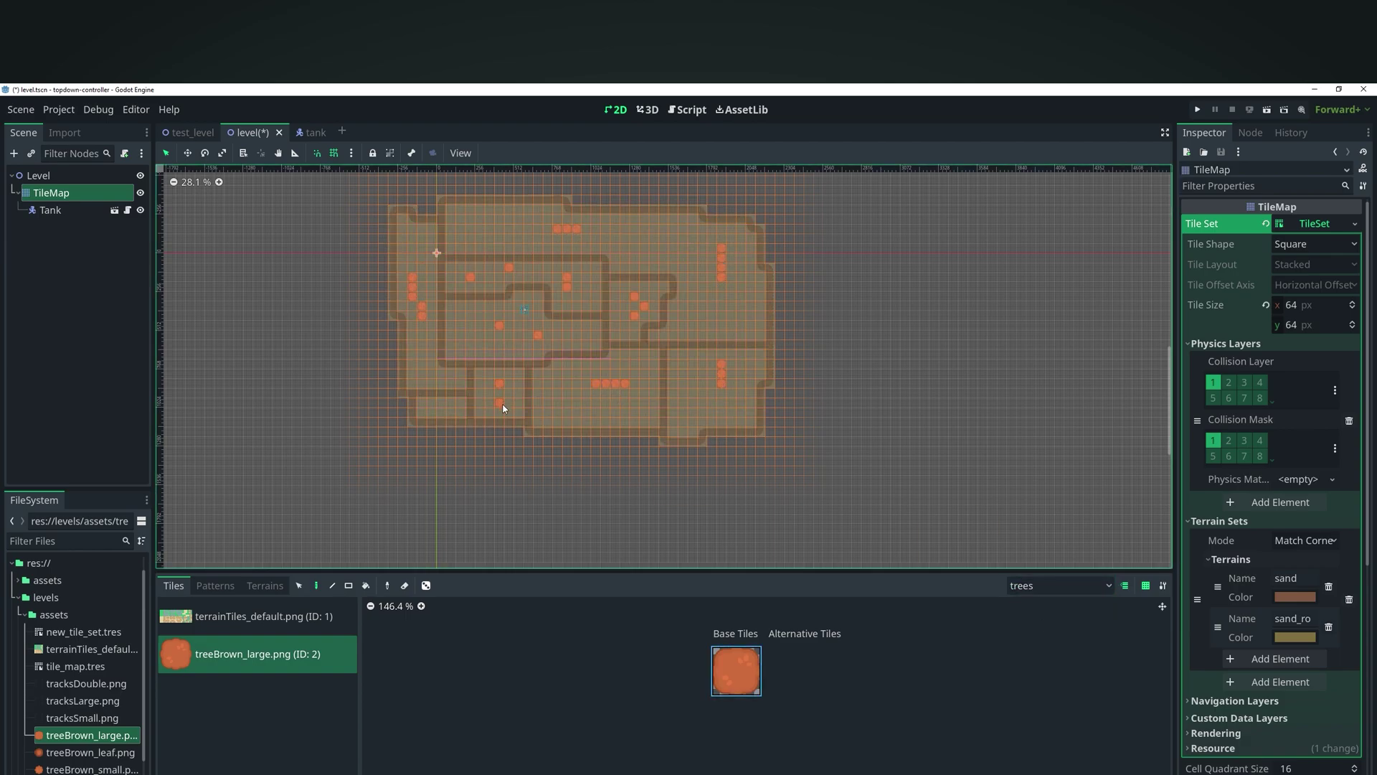
Run the game and test driving the tank around the expanded level
{"action": "key", "text": "F5"}
{"action": "key", "text": "Up"}
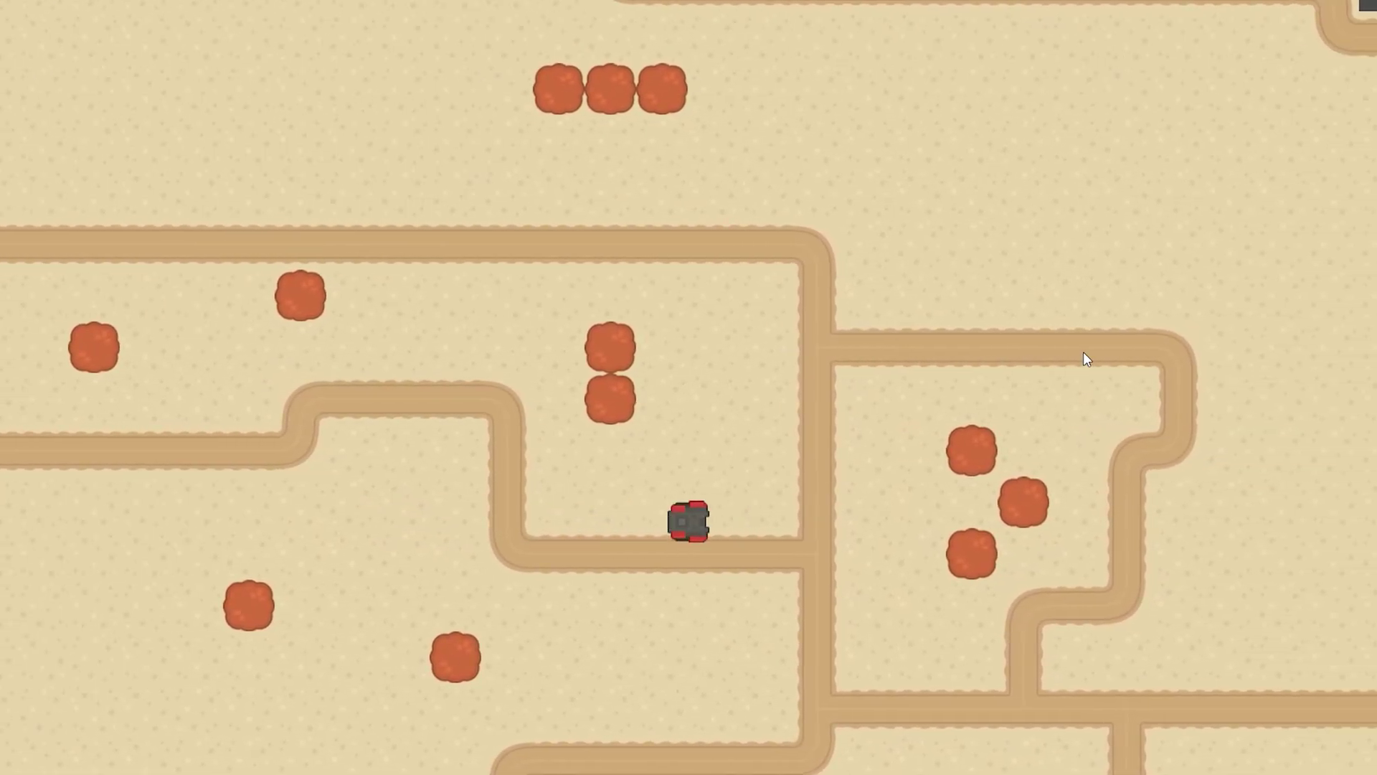
{"action": "key", "text": "Down"}
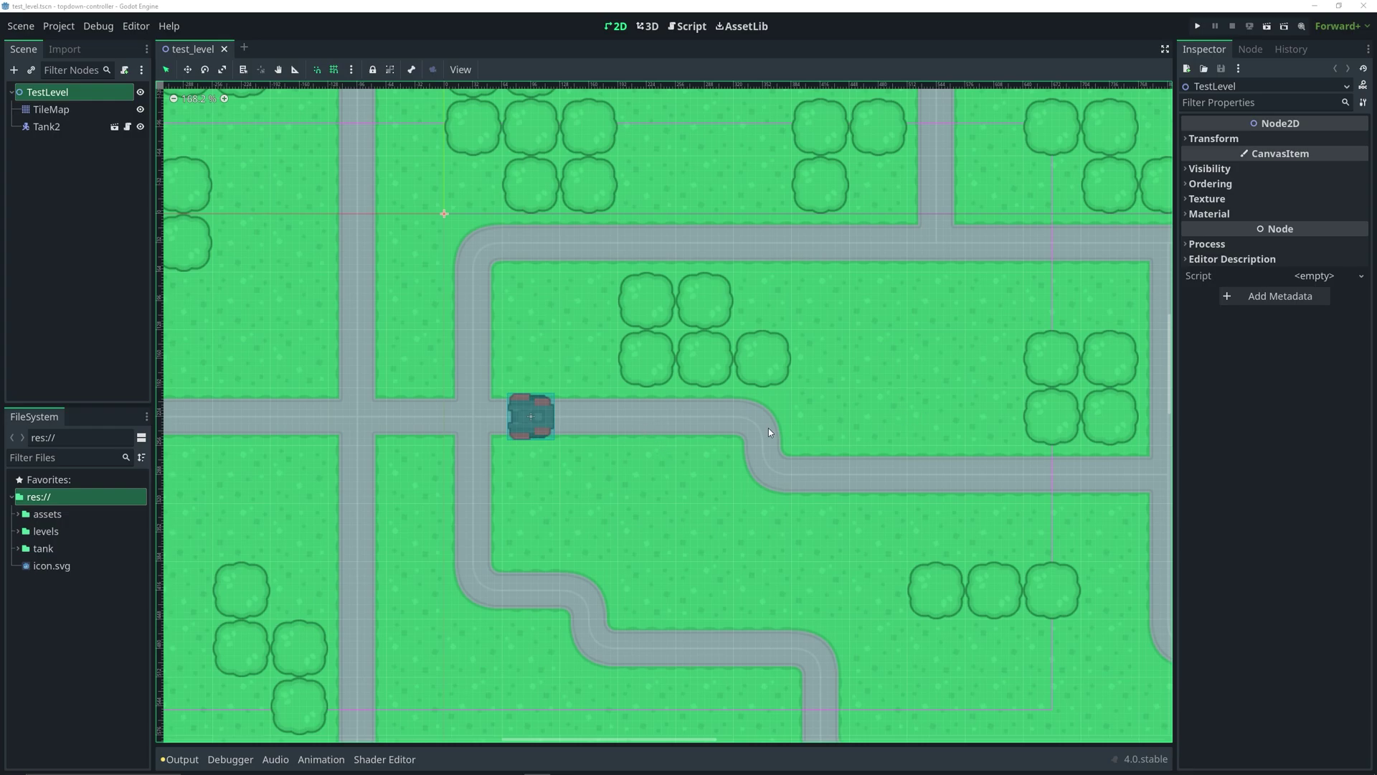
{"action": "middle_click_drag", "start_coordinate": [768, 428], "coordinate": [805, 485]}
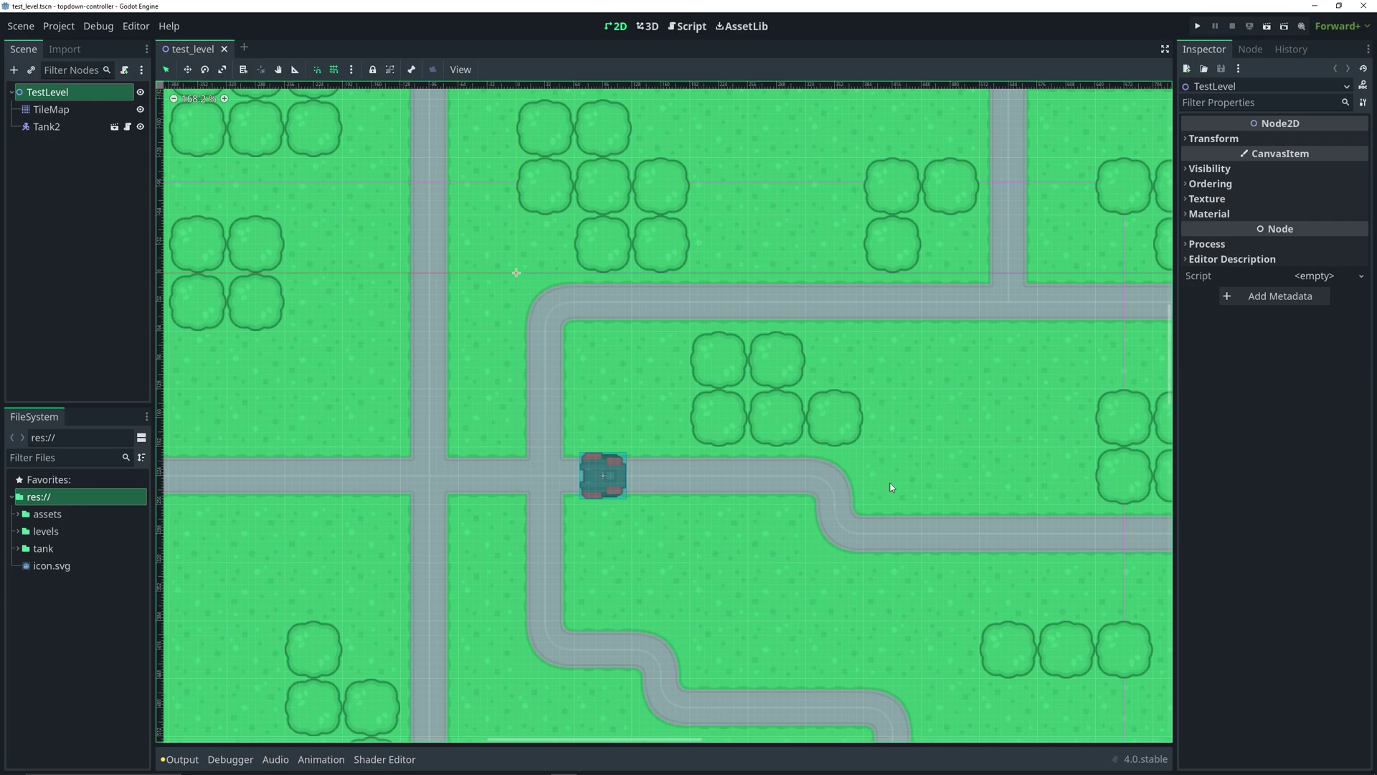
{"action": "middle_click_drag", "start_coordinate": [891, 479], "coordinate": [768, 478]}
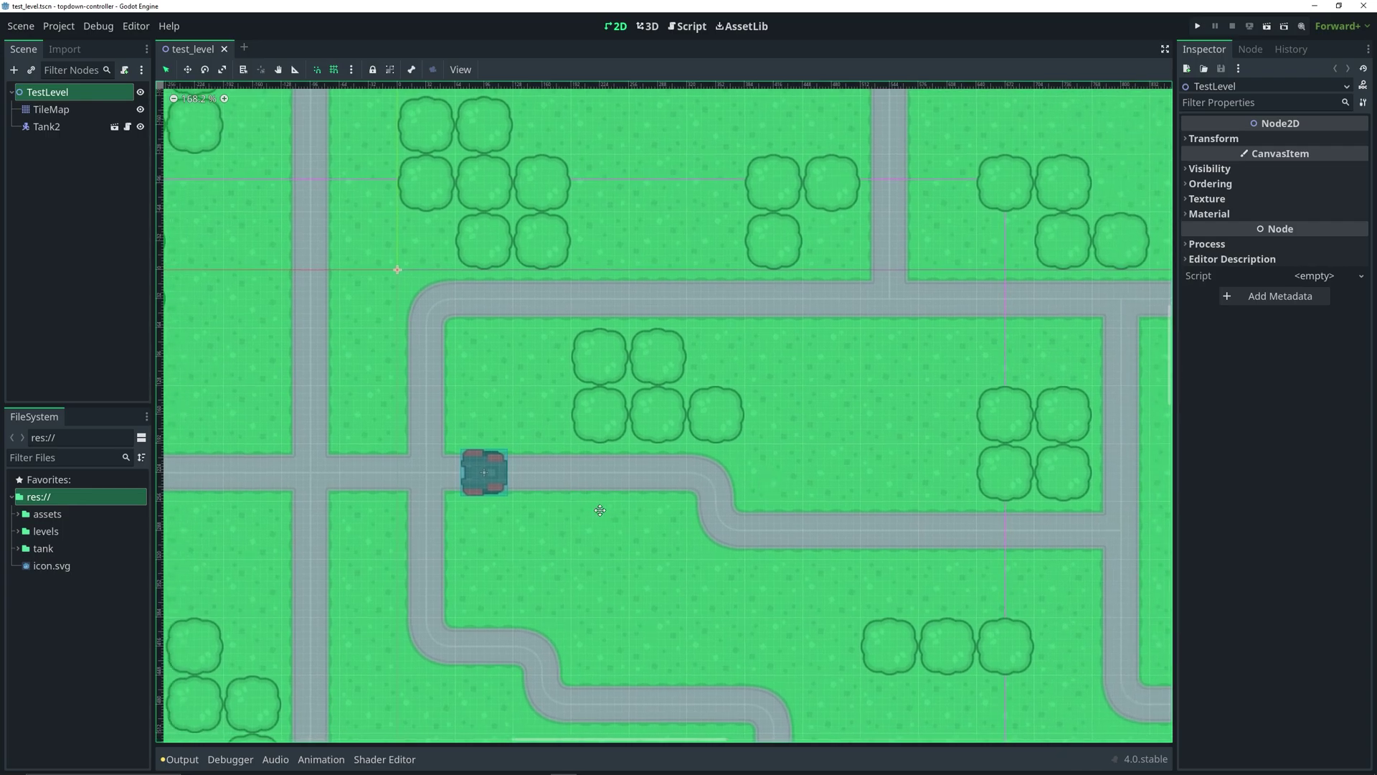
{"action": "middle_click_drag", "start_coordinate": [596, 510], "coordinate": [672, 492]}
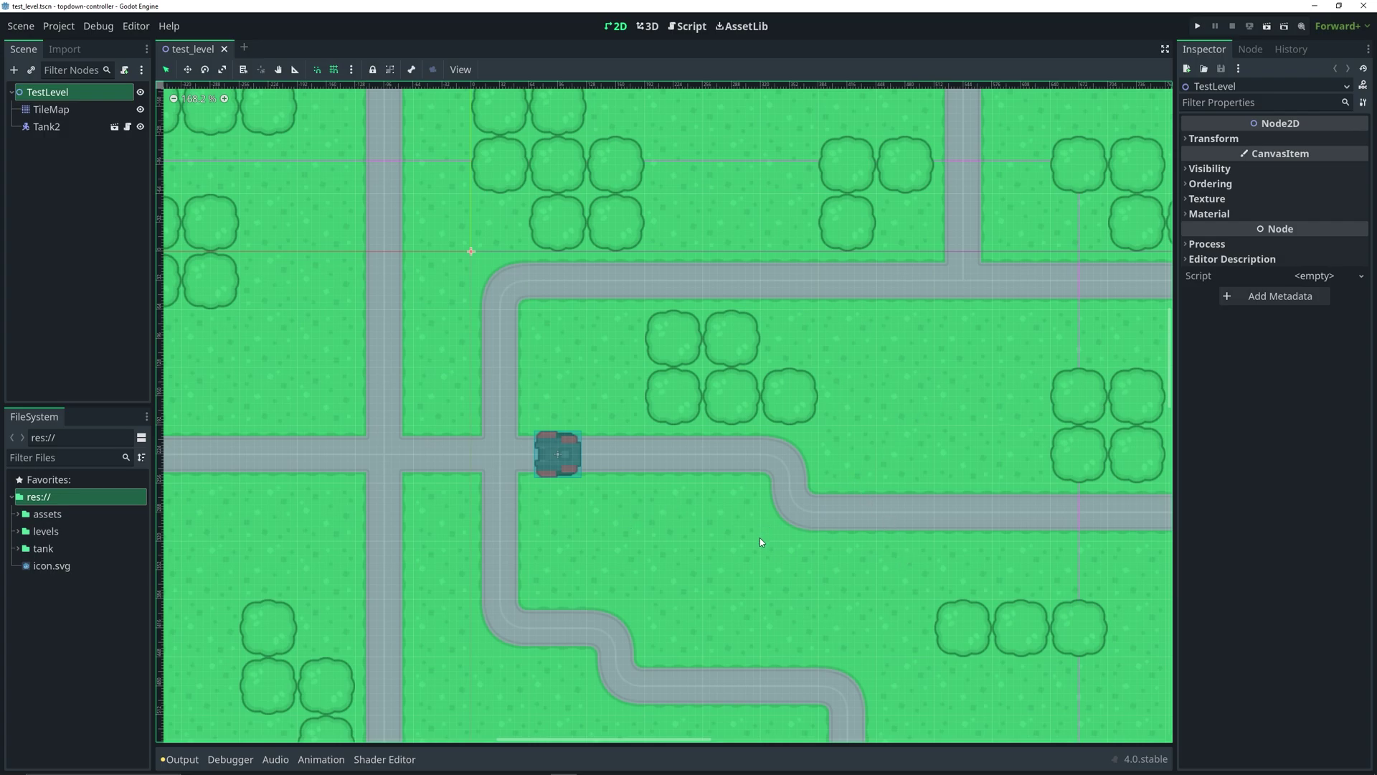
{"action": "scroll", "coordinate": [764, 536], "scroll_direction": "right", "scroll_amount": 5}
{"action": "scroll", "coordinate": [744, 480], "scroll_direction": "down", "scroll_amount": 4}
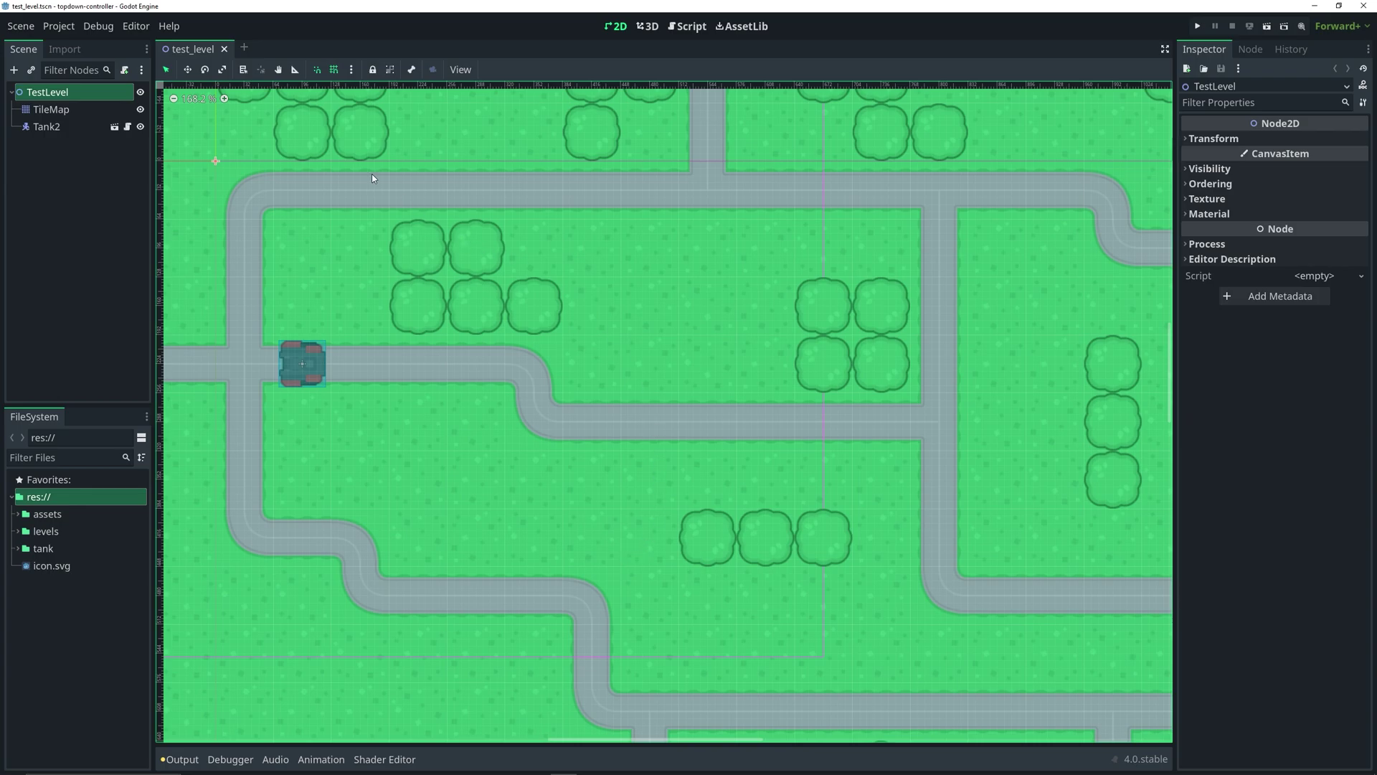
Create a new scene with a 2D root node and rename the root to Level
{"action": "left_click", "coordinate": [244, 48]}
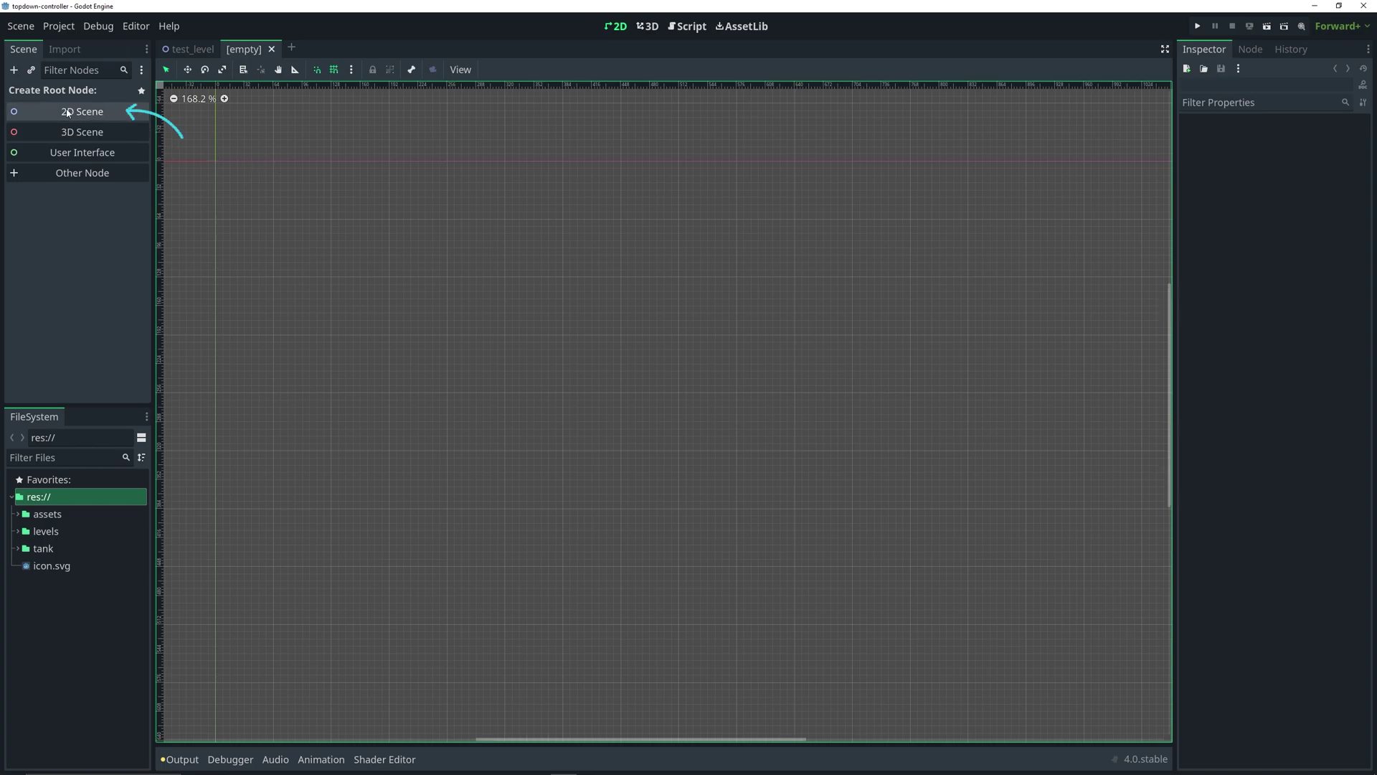
{"action": "left_click", "coordinate": [88, 113]}
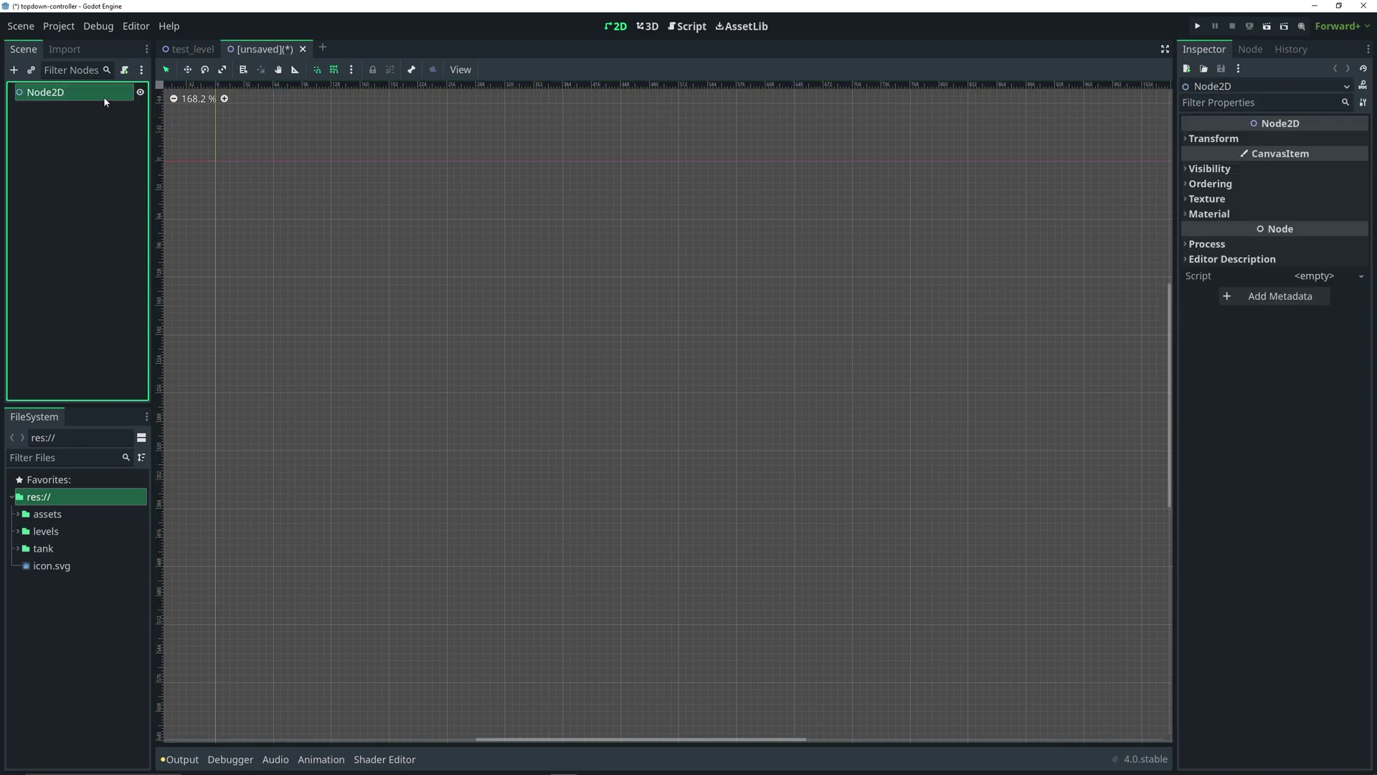
{"action": "double_click", "coordinate": [79, 92]}
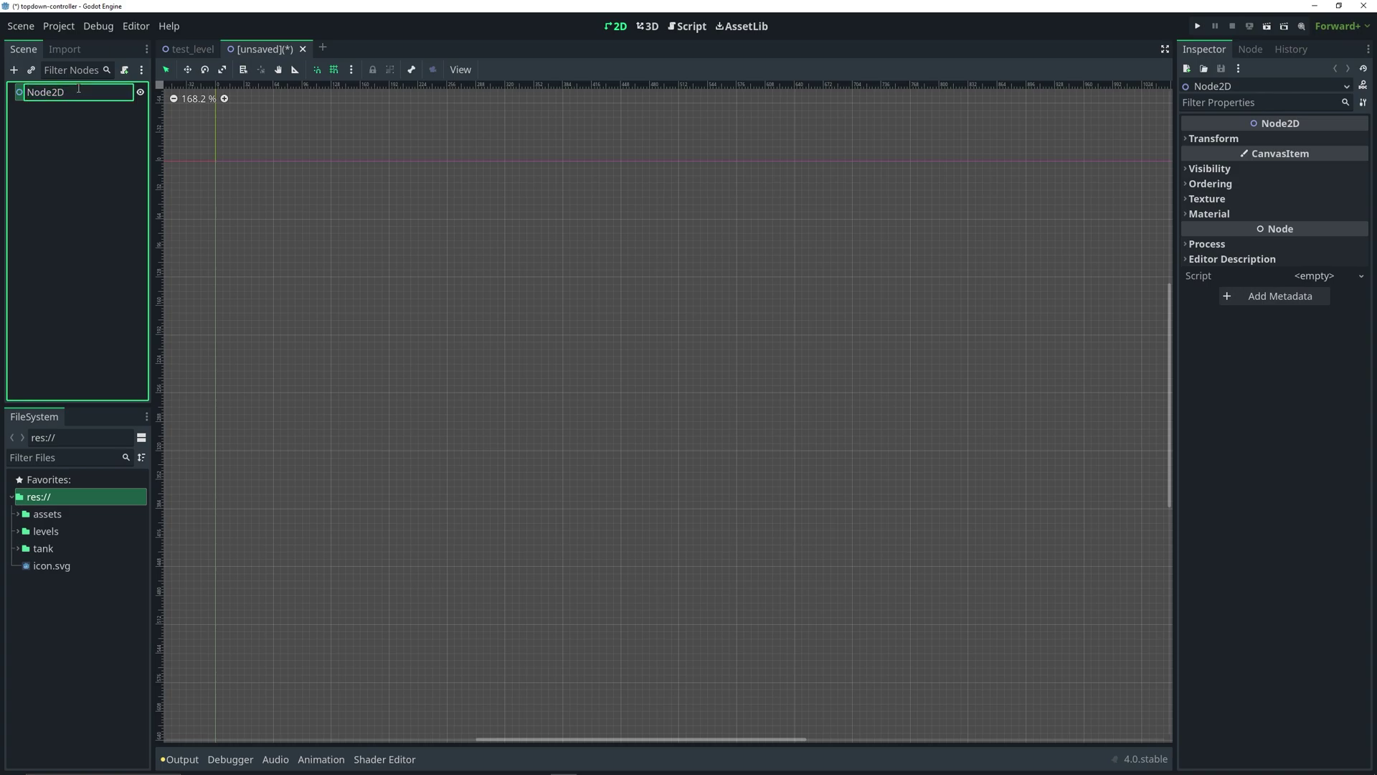
{"action": "key", "text": "BackSpace"}
{"action": "key", "text": "BackSpace"}
{"action": "key", "text": "BackSpace"}
{"action": "key", "text": "BackSpace"}
{"action": "key", "text": "BackSpace"}
{"action": "key", "text": "BackSpace"}
{"action": "type", "text": "Level"}
{"action": "key", "text": "Return"}
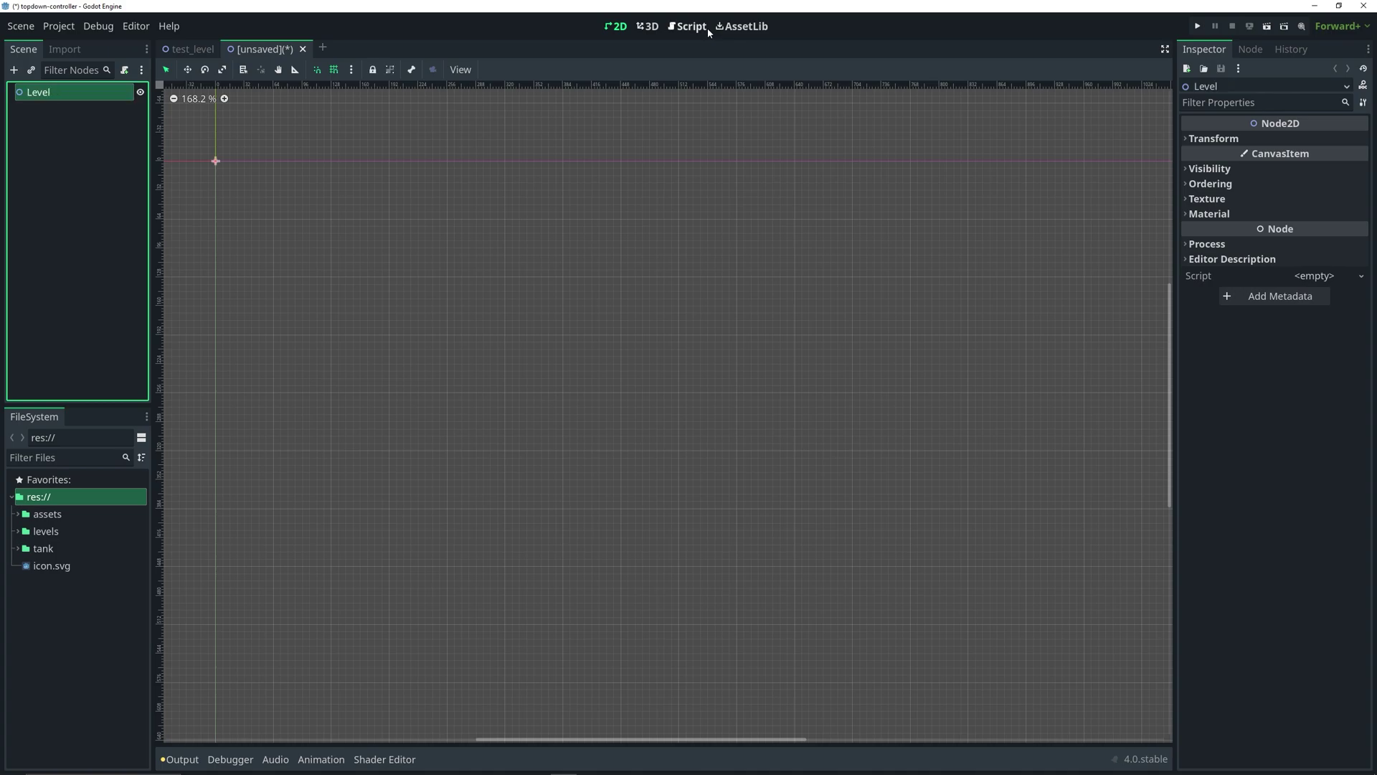
Add a TileMap node as a child of the Level root
{"action": "key", "text": "ctrl+a"}
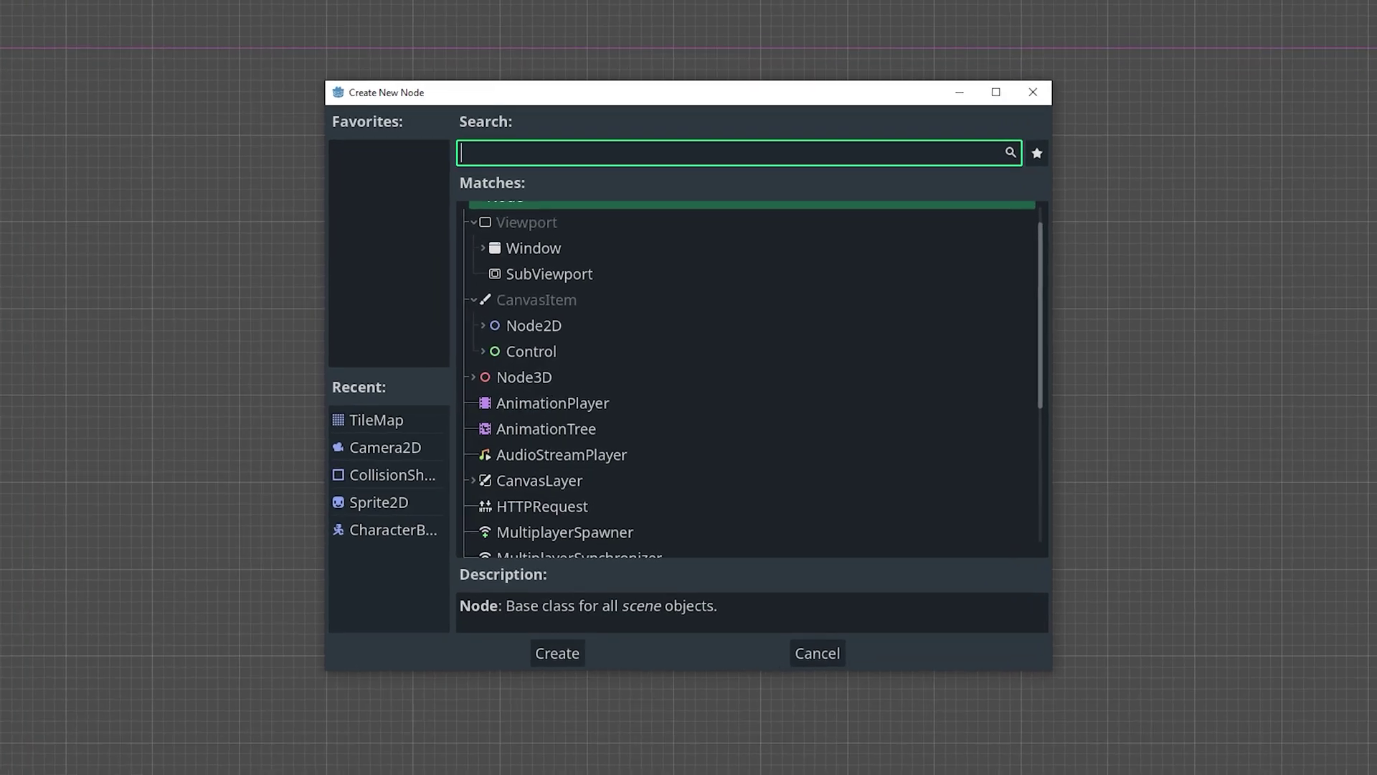
{"action": "type", "text": "tile"}
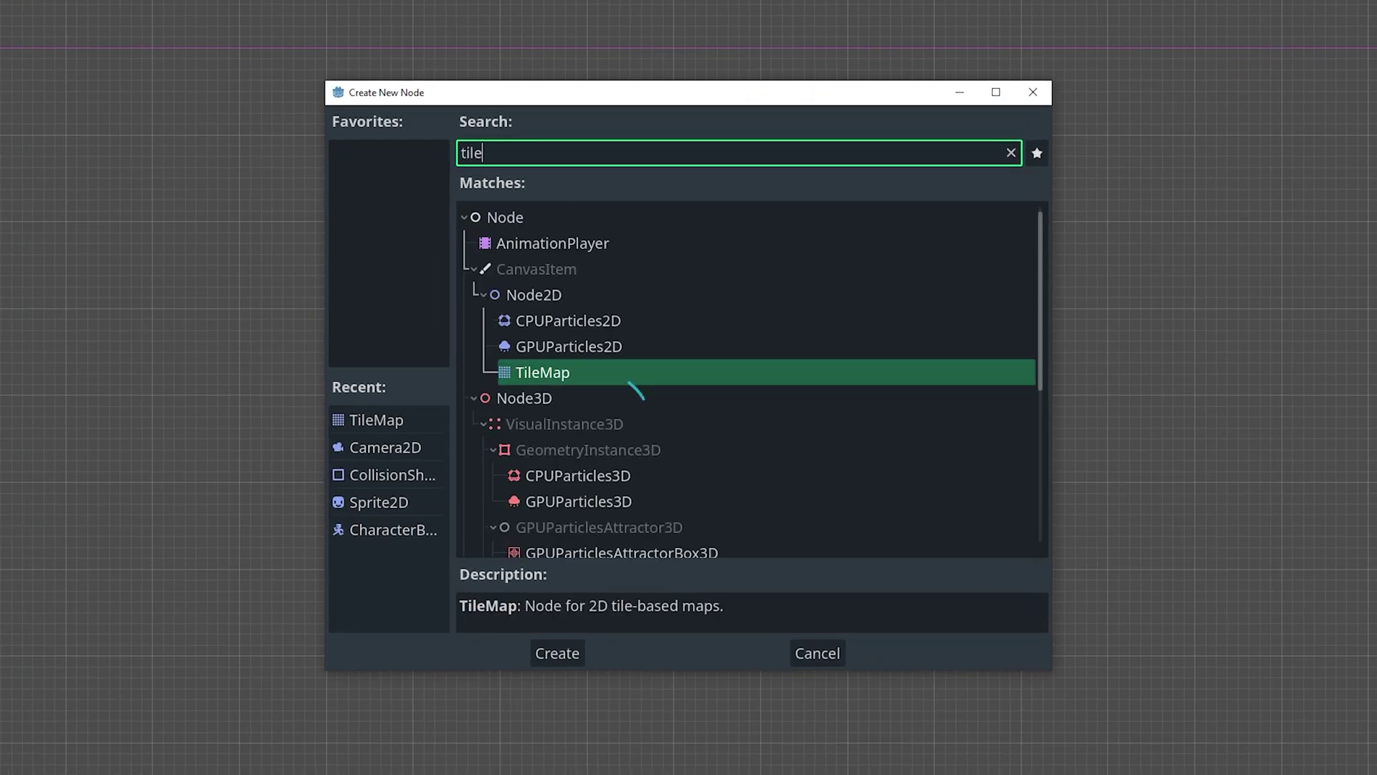
{"action": "key", "text": "Return"}
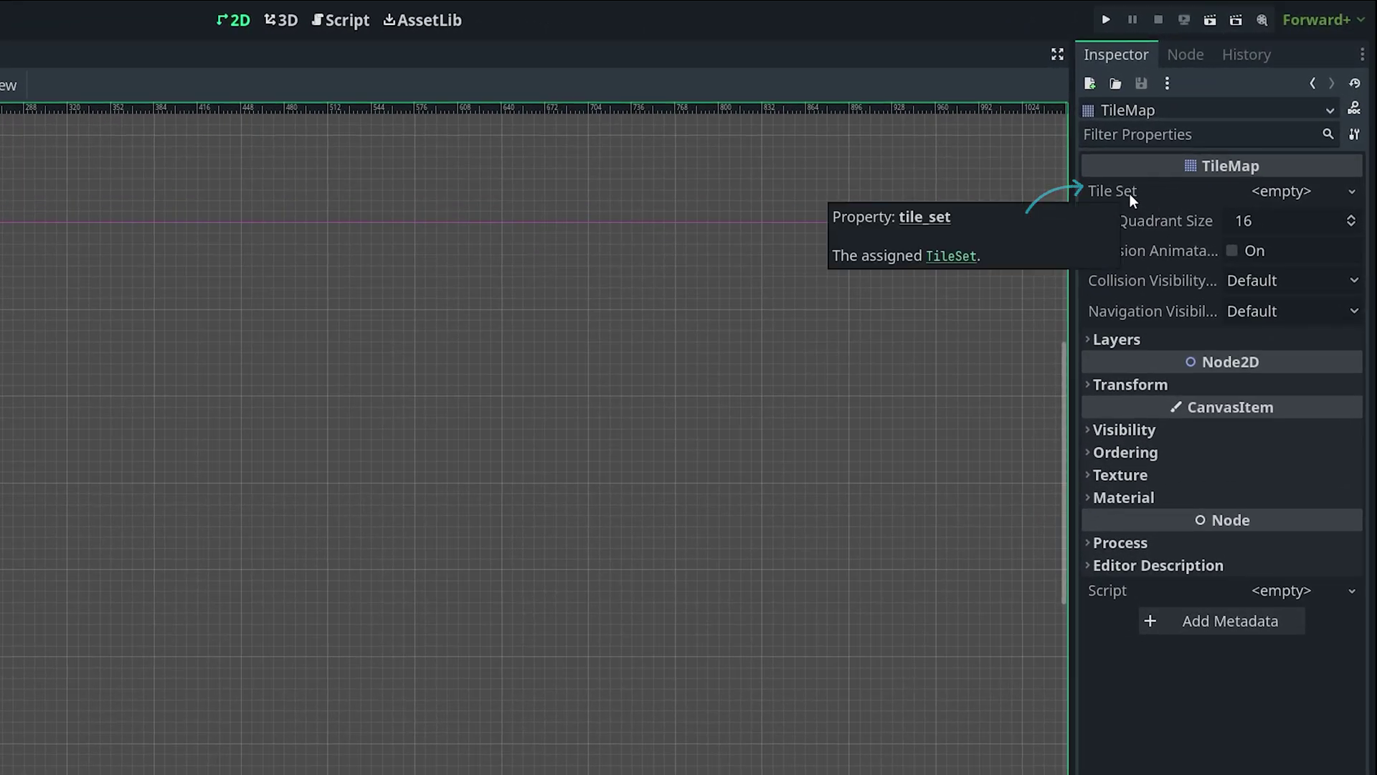
Assign a new TileSet resource to the TileMap and expand its properties
{"action": "left_click", "coordinate": [1297, 193]}
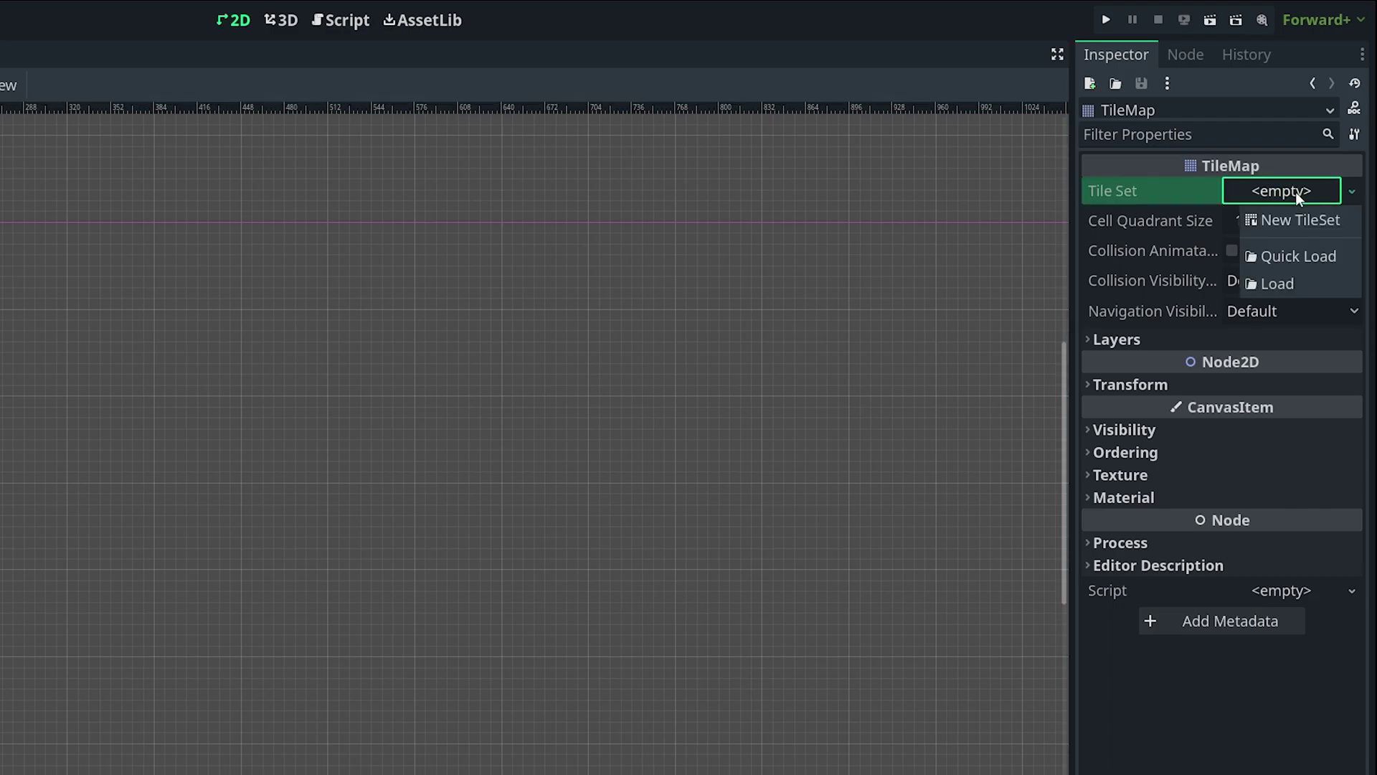
{"action": "left_click", "coordinate": [1315, 227]}
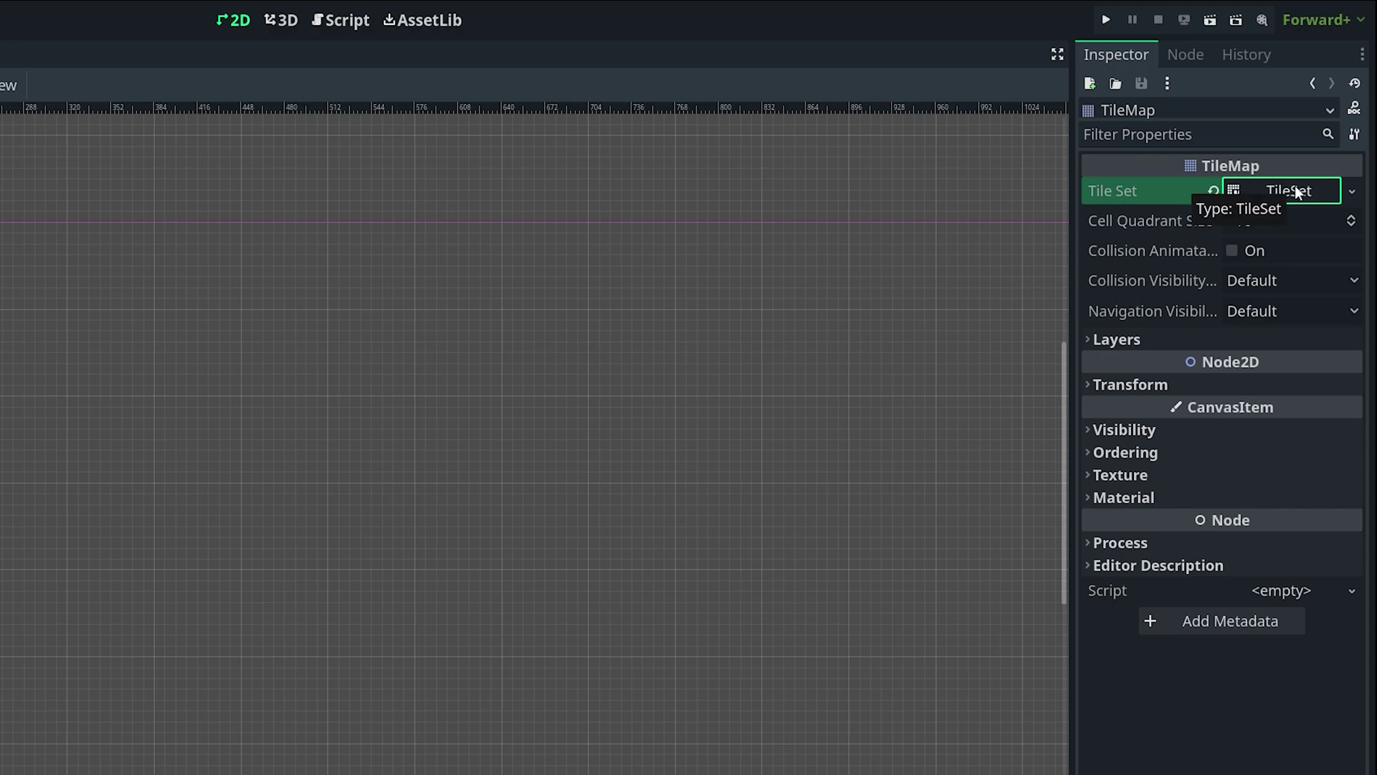
{"action": "left_click", "coordinate": [1298, 192]}
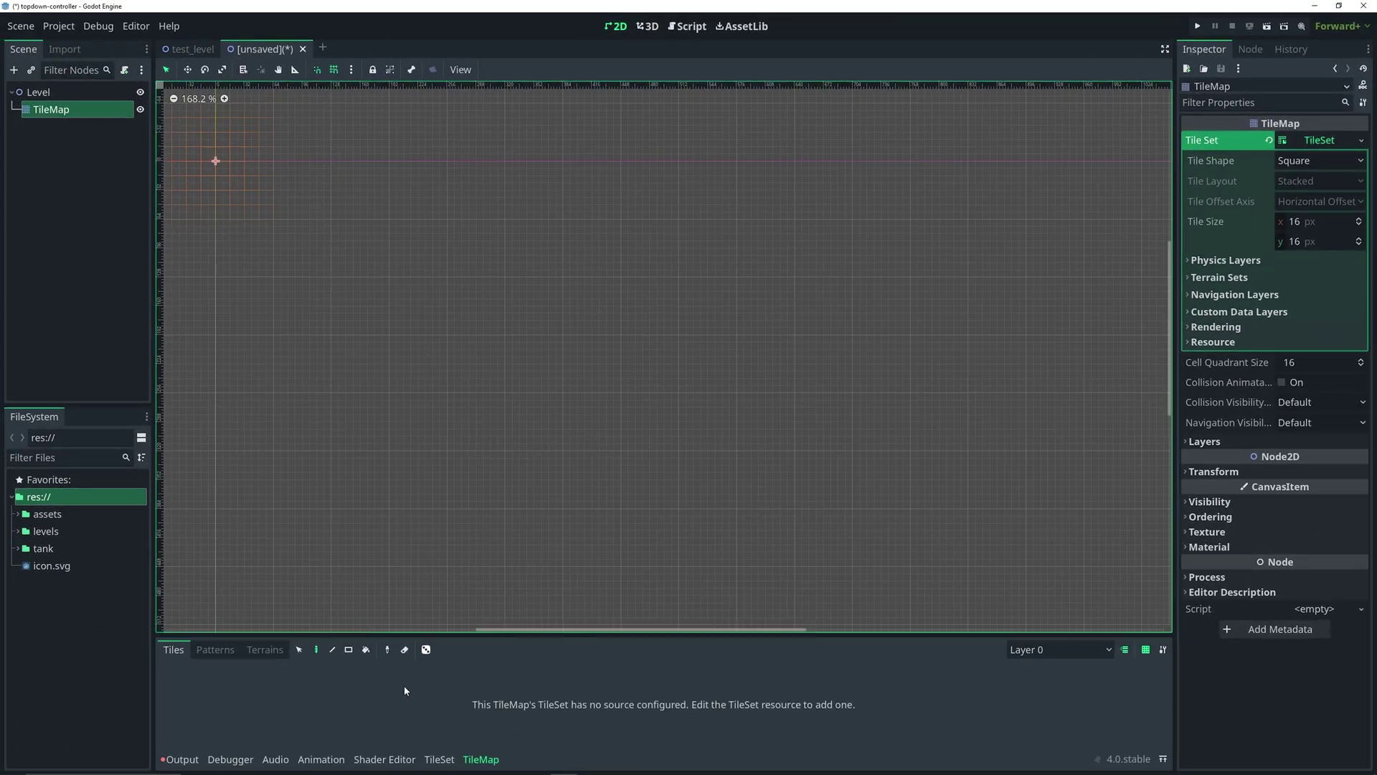
Show the TileSet editor, enlarge it, and reveal the files in the project's levels/assets folder
{"action": "left_click", "coordinate": [439, 760]}
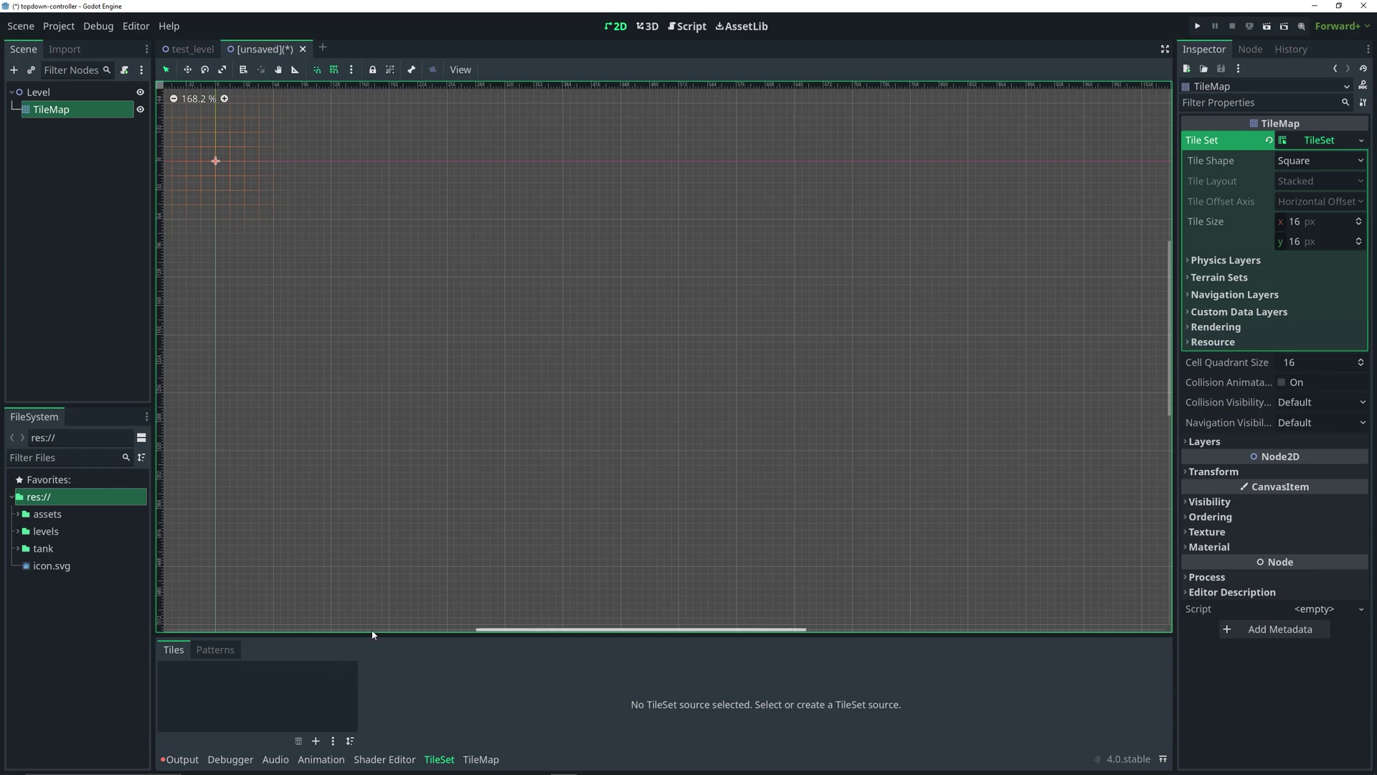
{"action": "left_click_drag", "start_coordinate": [374, 635], "coordinate": [374, 488]}
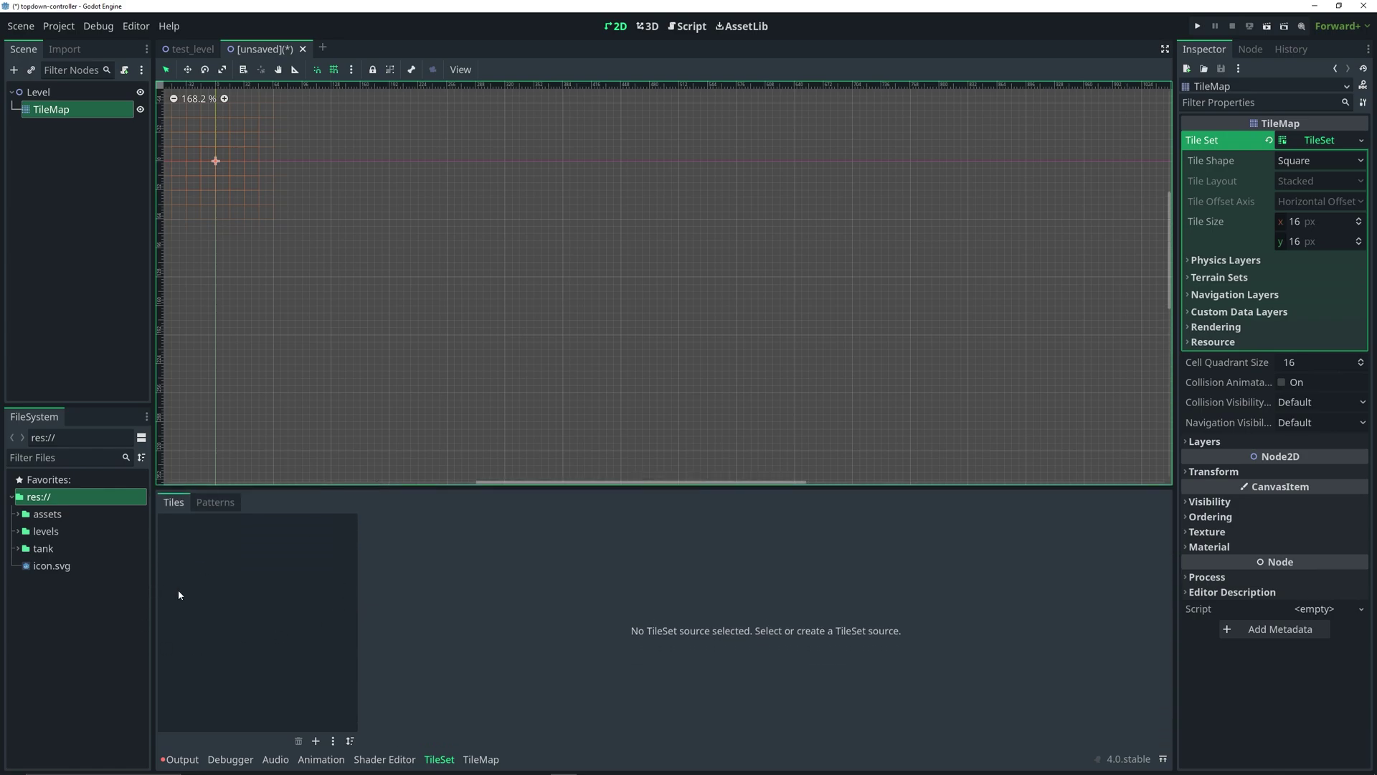
{"action": "left_click", "coordinate": [218, 586]}
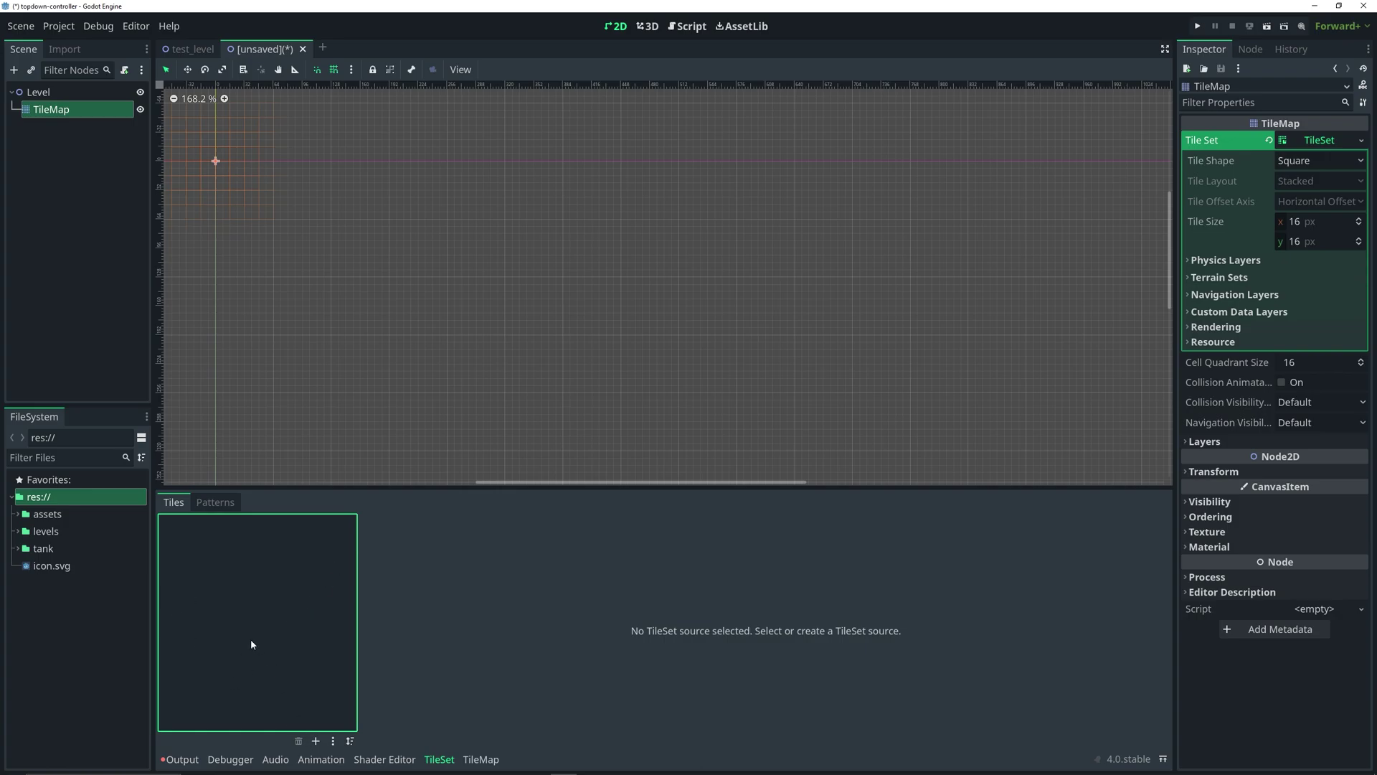
{"action": "left_click", "coordinate": [18, 532]}
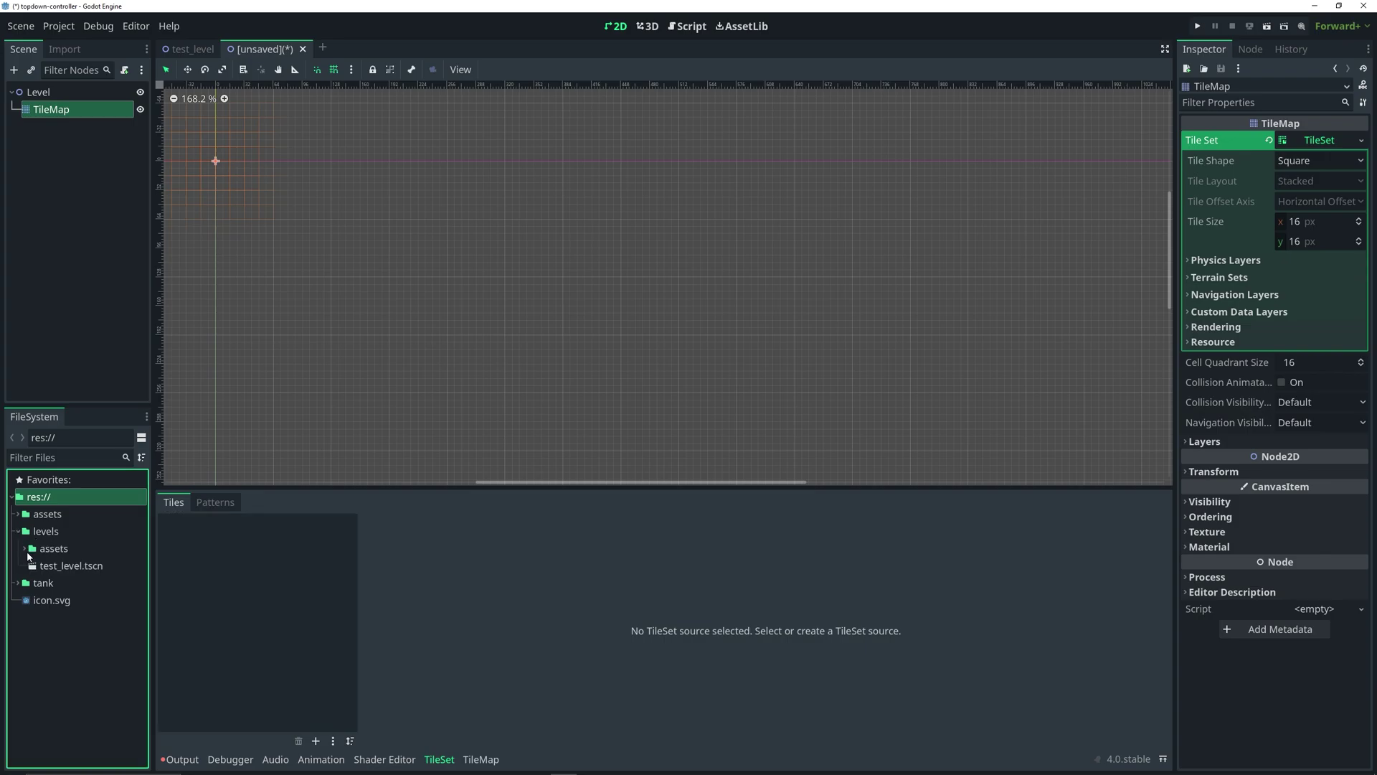
{"action": "left_click", "coordinate": [24, 551]}
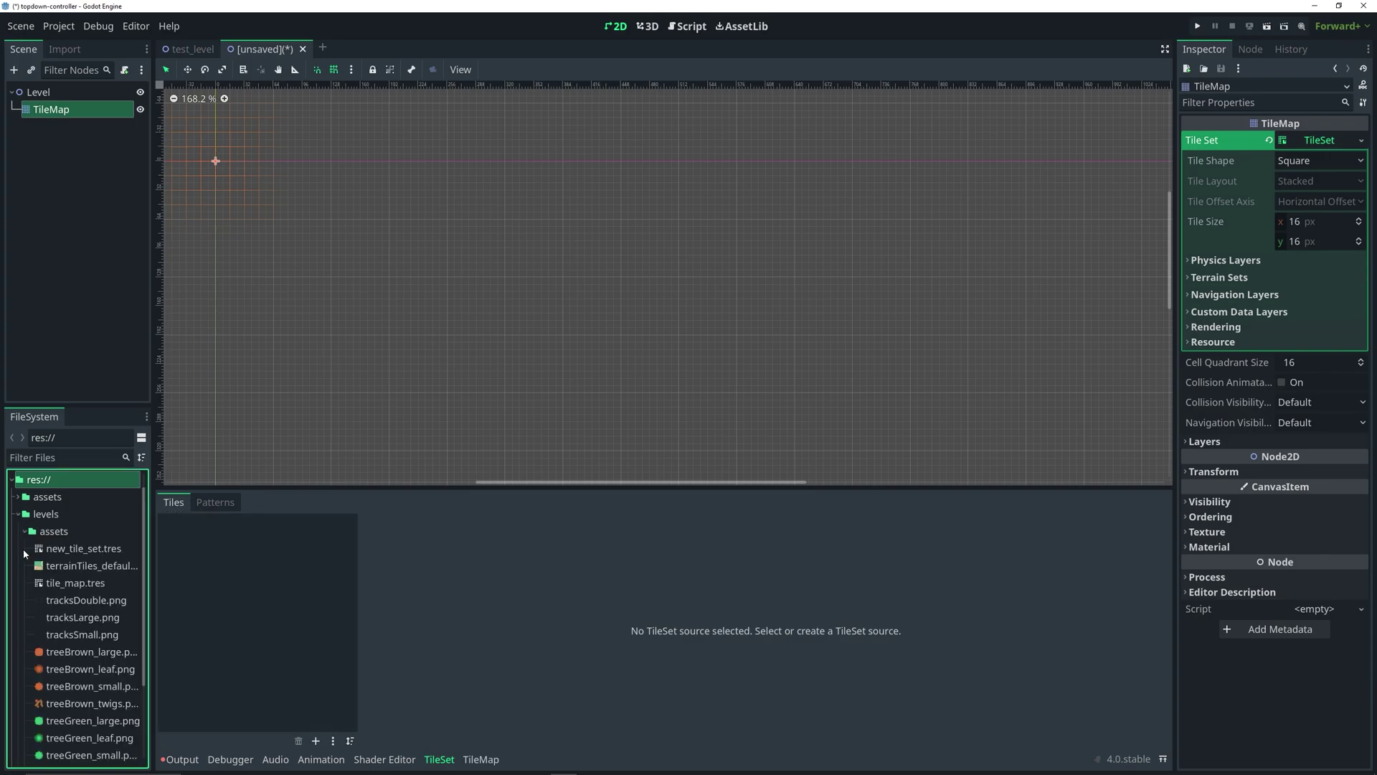
Try adding terrainTiles_default.png to the TileSet with automatically created tiles, and undo the addition
{"action": "left_click_drag", "start_coordinate": [74, 565], "coordinate": [229, 562]}
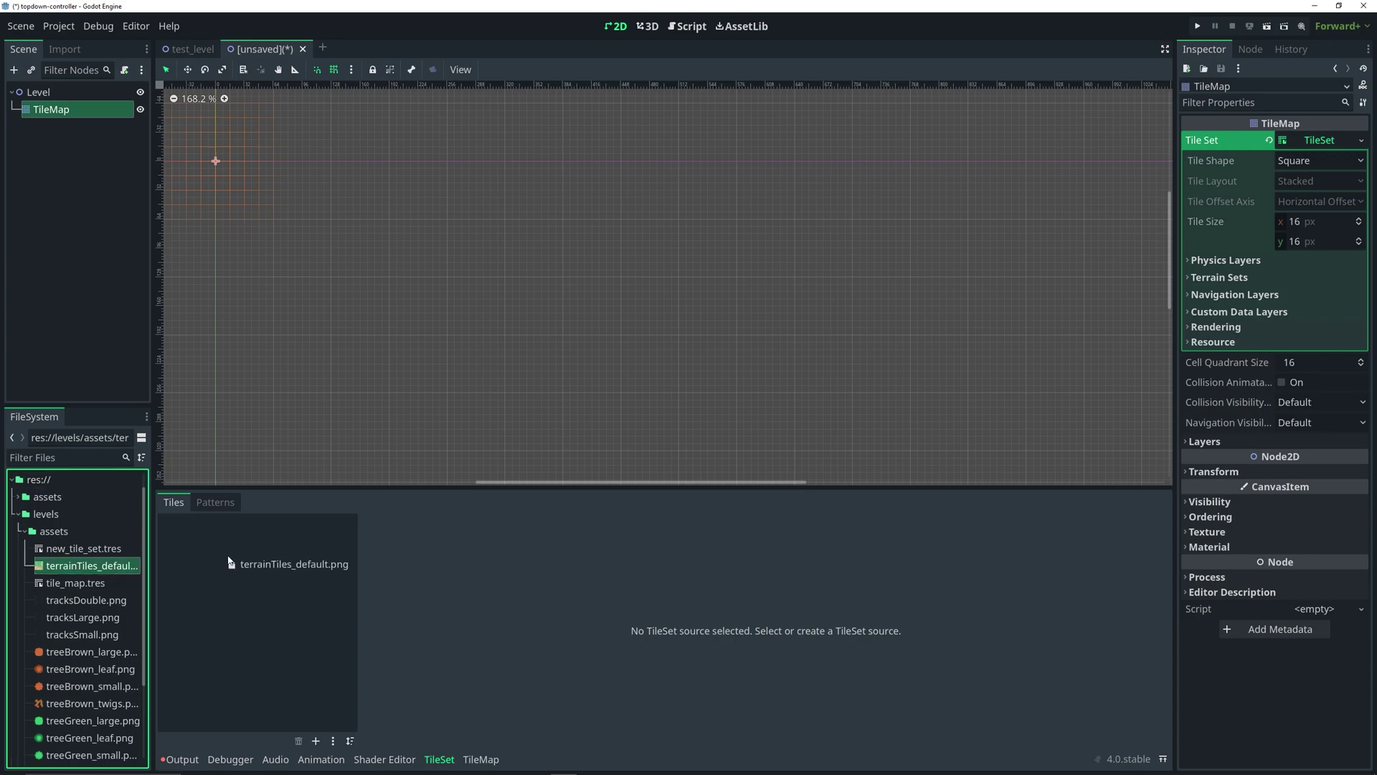
{"action": "left_click_drag", "start_coordinate": [229, 562], "coordinate": [228, 558]}
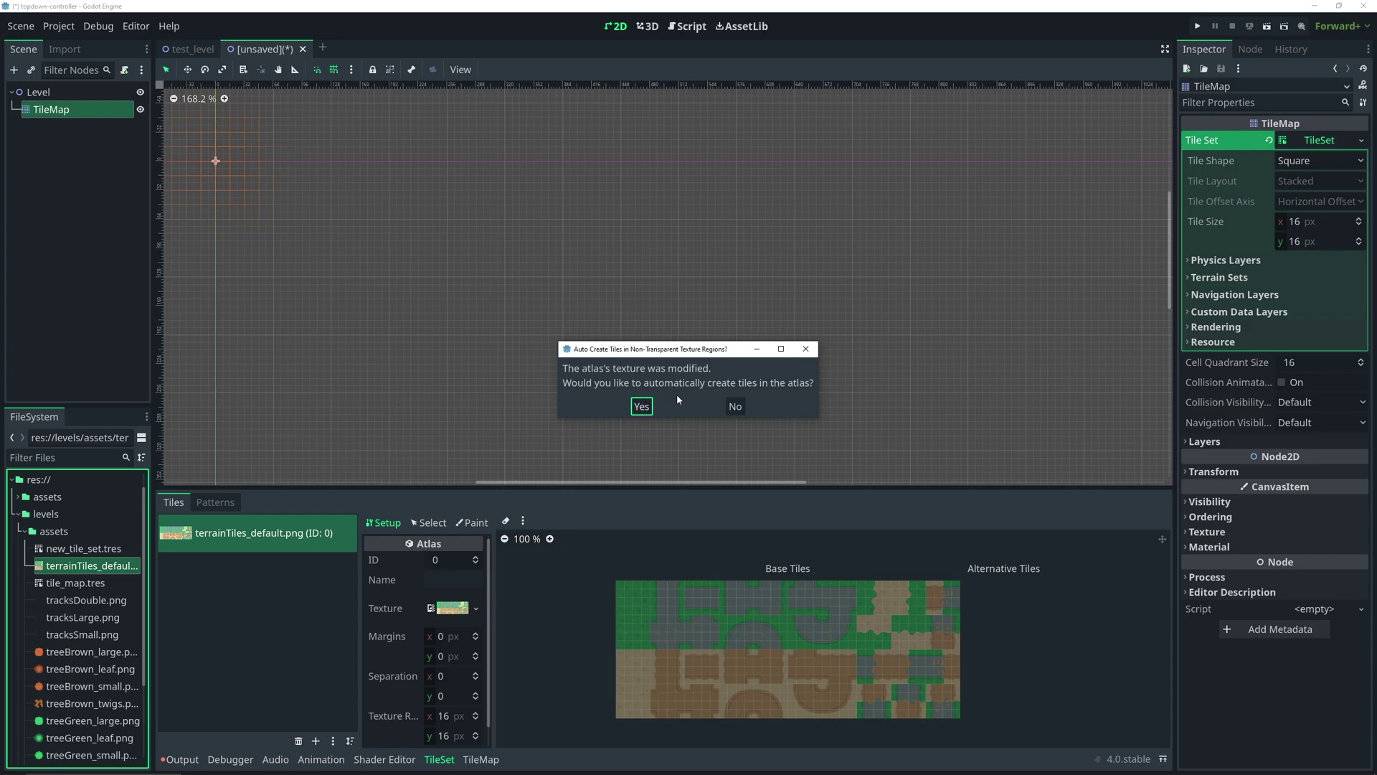
{"action": "left_click", "coordinate": [645, 406]}
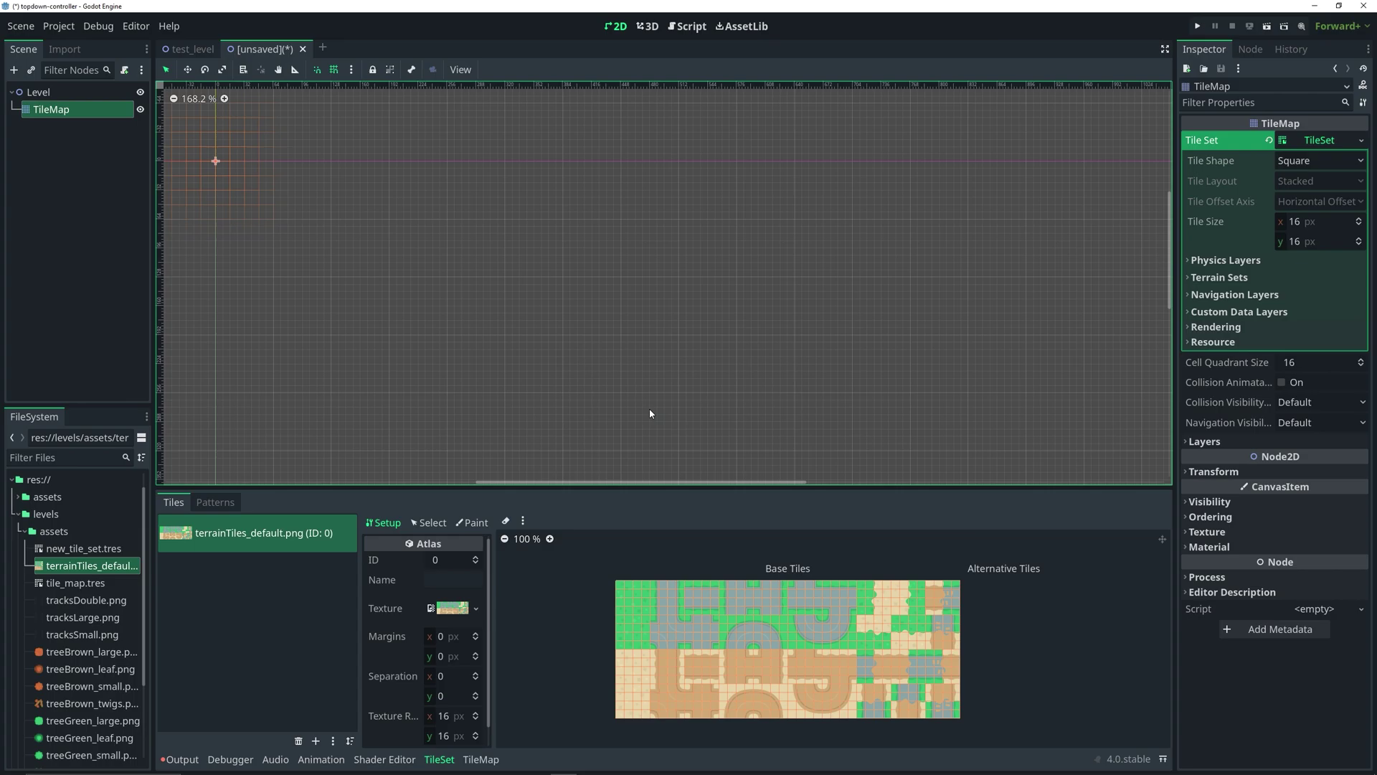
{"action": "scroll", "coordinate": [674, 657], "scroll_direction": "up", "scroll_amount": 3}
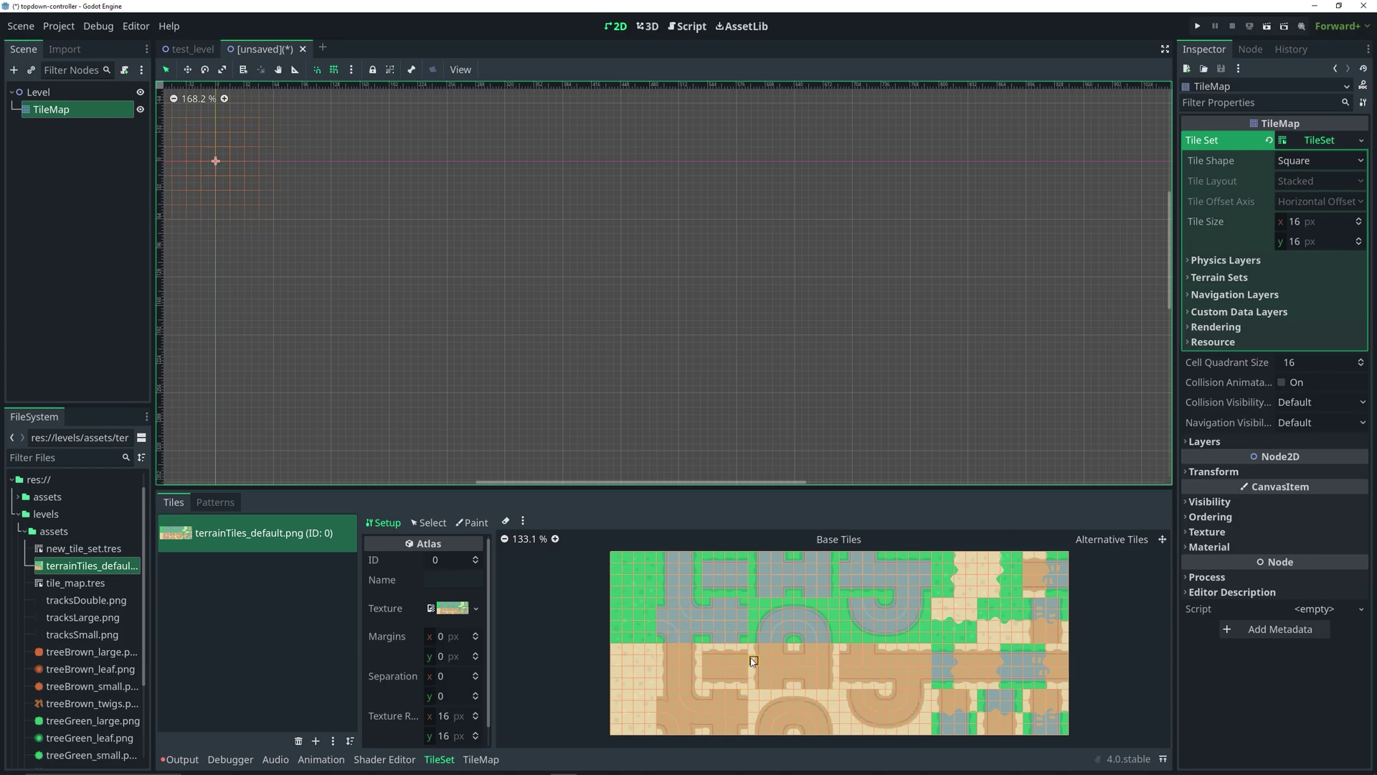
{"action": "key", "text": "ctrl+z"}
{"action": "key", "text": "ctrl+z"}
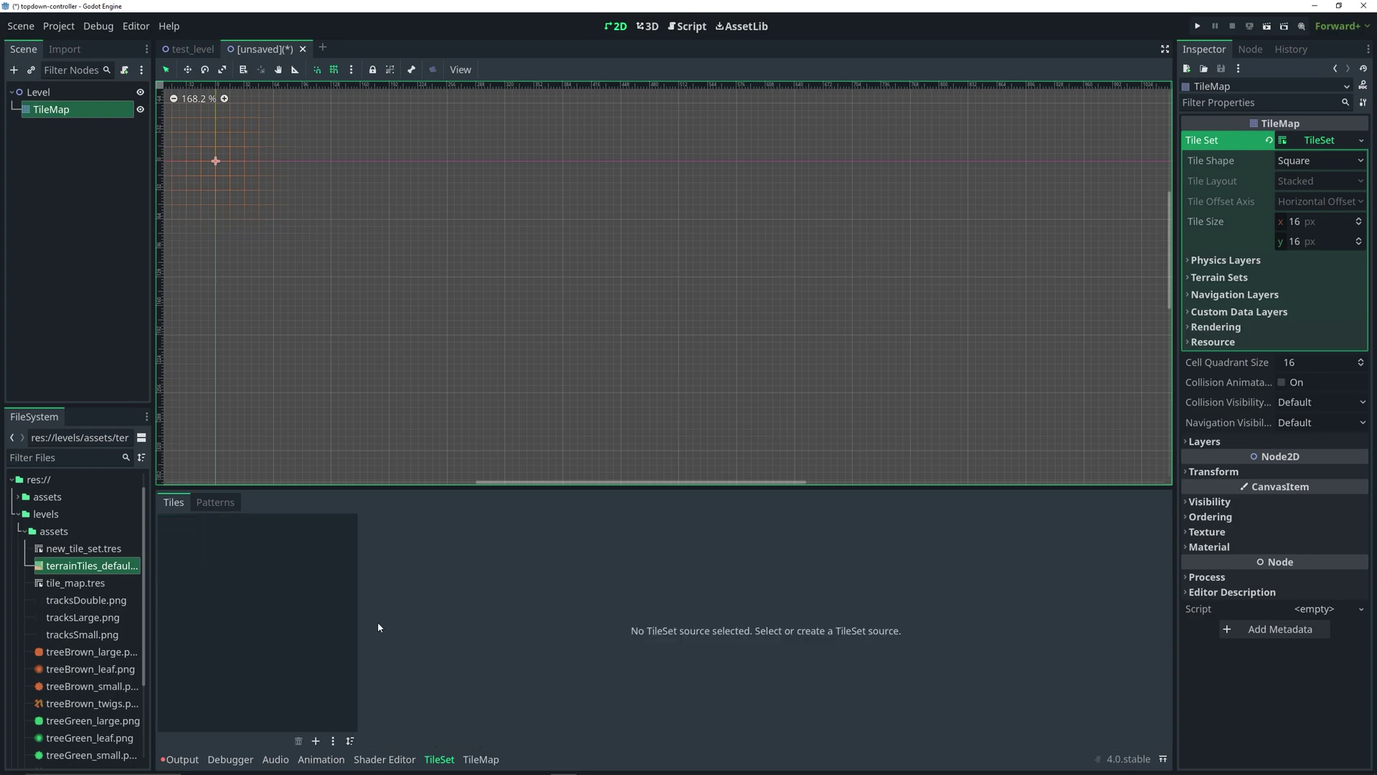
Add terrainTiles_default.png to the TileSet as an atlas source, declining automatic tile creation
{"action": "left_click_drag", "start_coordinate": [75, 568], "coordinate": [281, 579]}
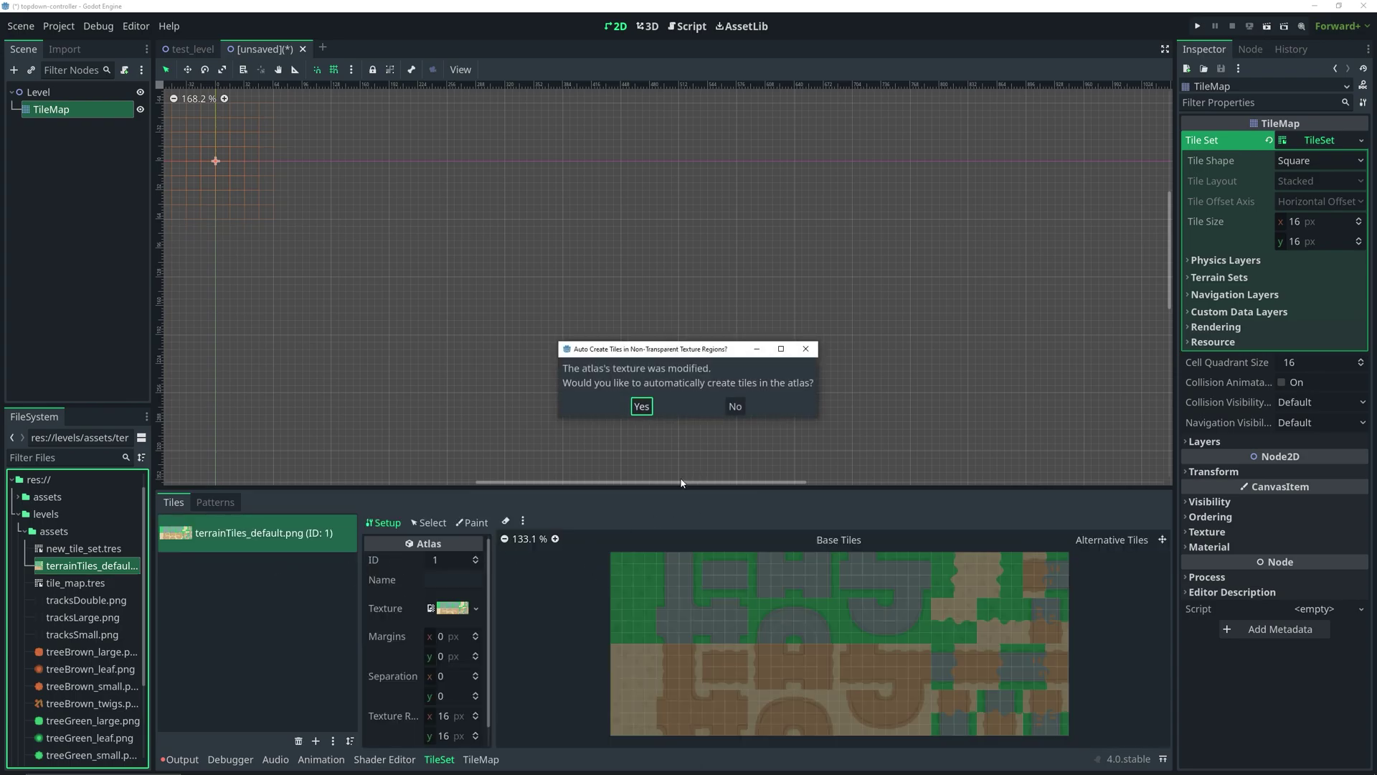
{"action": "left_click", "coordinate": [733, 407]}
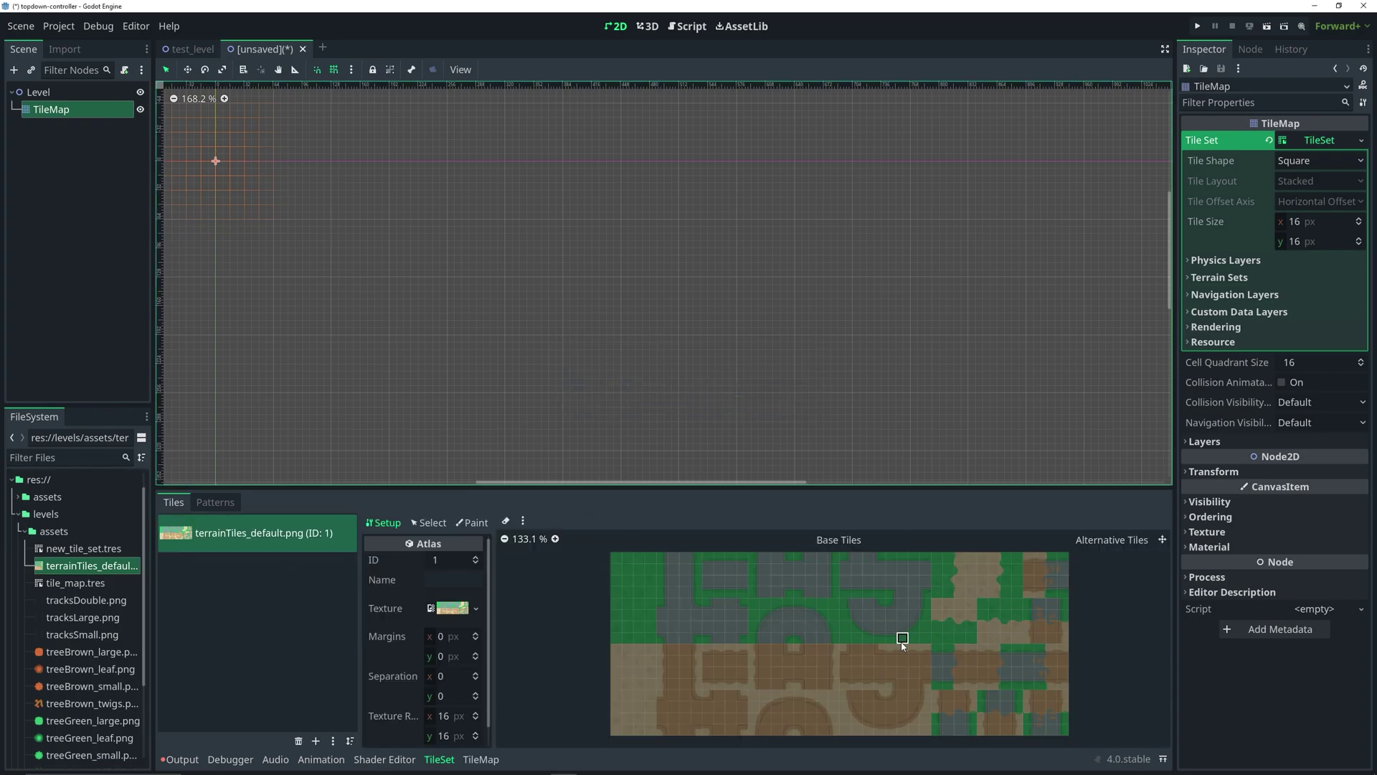
{"action": "scroll", "coordinate": [901, 641], "scroll_direction": "up", "scroll_amount": 3}
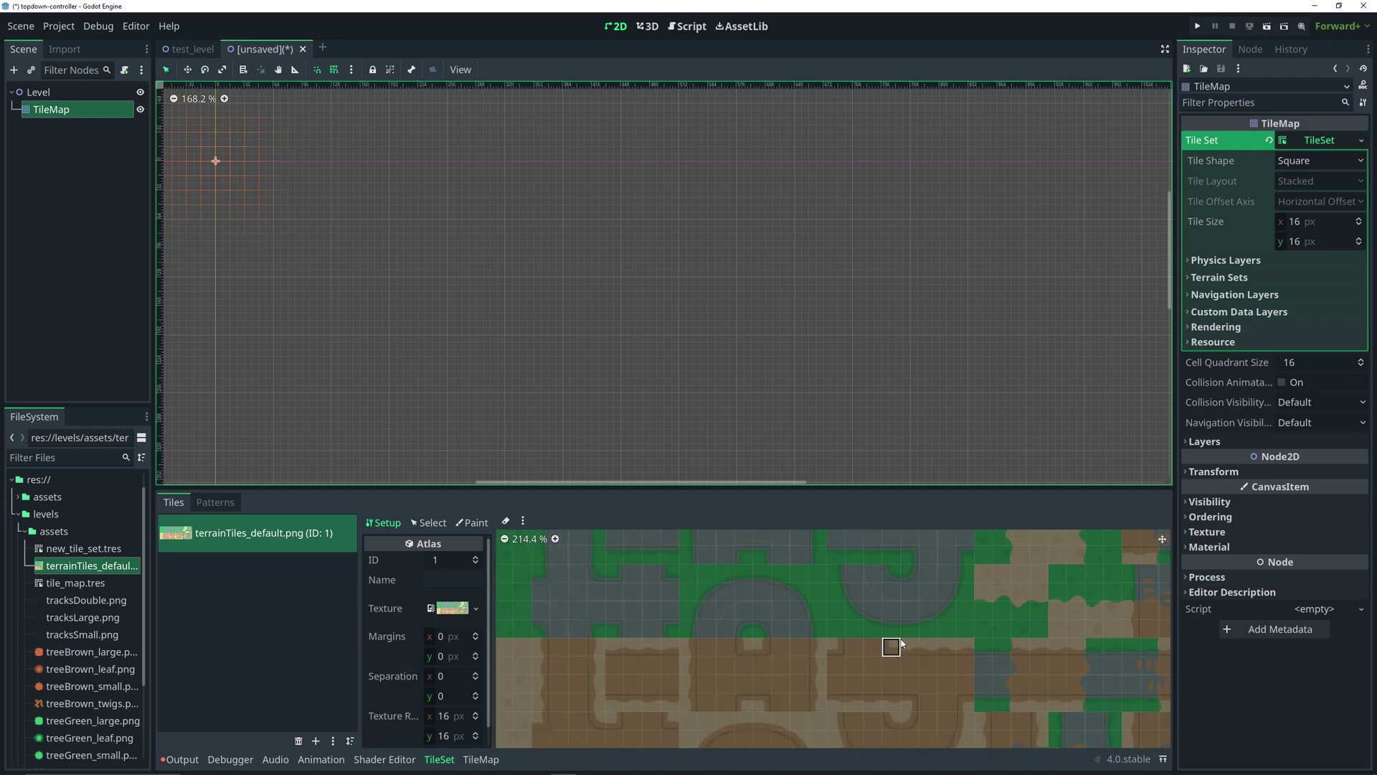
{"action": "scroll", "coordinate": [901, 638], "scroll_direction": "down", "scroll_amount": 6}
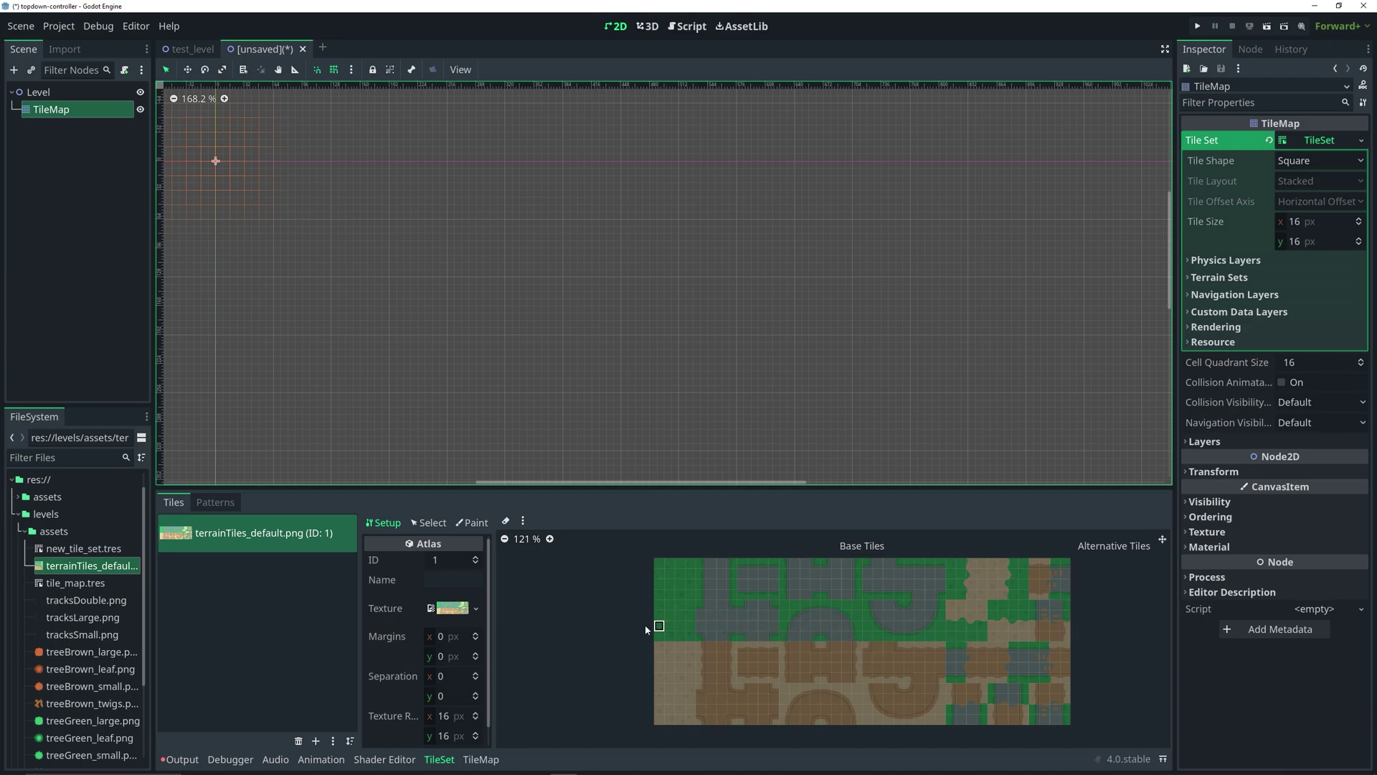
Try creating atlas tiles by hand across the grass and grey road area of the sheet with the 16 px grid
{"action": "left_click", "coordinate": [670, 575]}
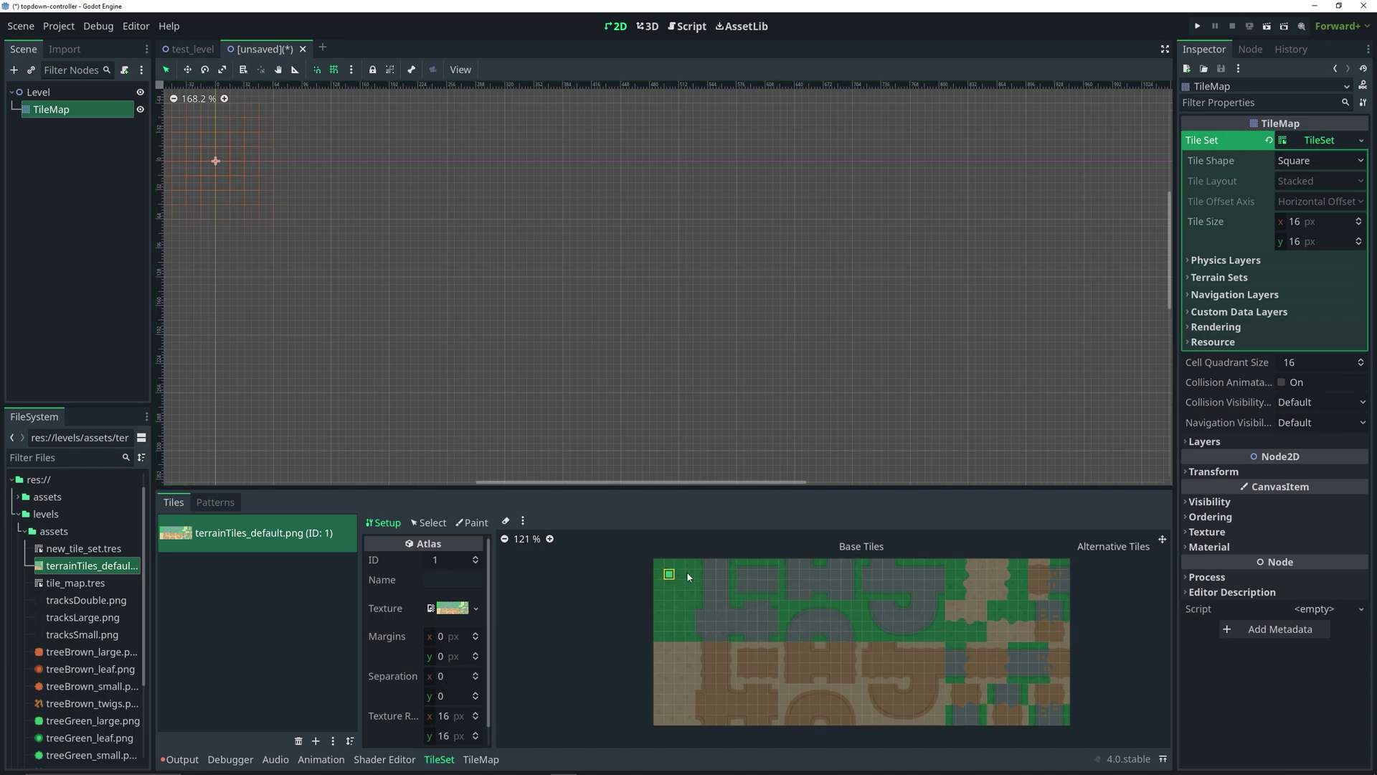
{"action": "mouse_move", "coordinate": [688, 576]}
{"action": "left_mouse_down"}
{"action": "mouse_move", "coordinate": [792, 583]}
{"action": "mouse_move", "coordinate": [749, 612]}
{"action": "mouse_move", "coordinate": [697, 599]}
{"action": "mouse_move", "coordinate": [789, 589]}
{"action": "mouse_move", "coordinate": [841, 603]}
{"action": "mouse_move", "coordinate": [751, 605]}
{"action": "mouse_move", "coordinate": [860, 609]}
{"action": "mouse_move", "coordinate": [825, 606]}
{"action": "left_mouse_up"}
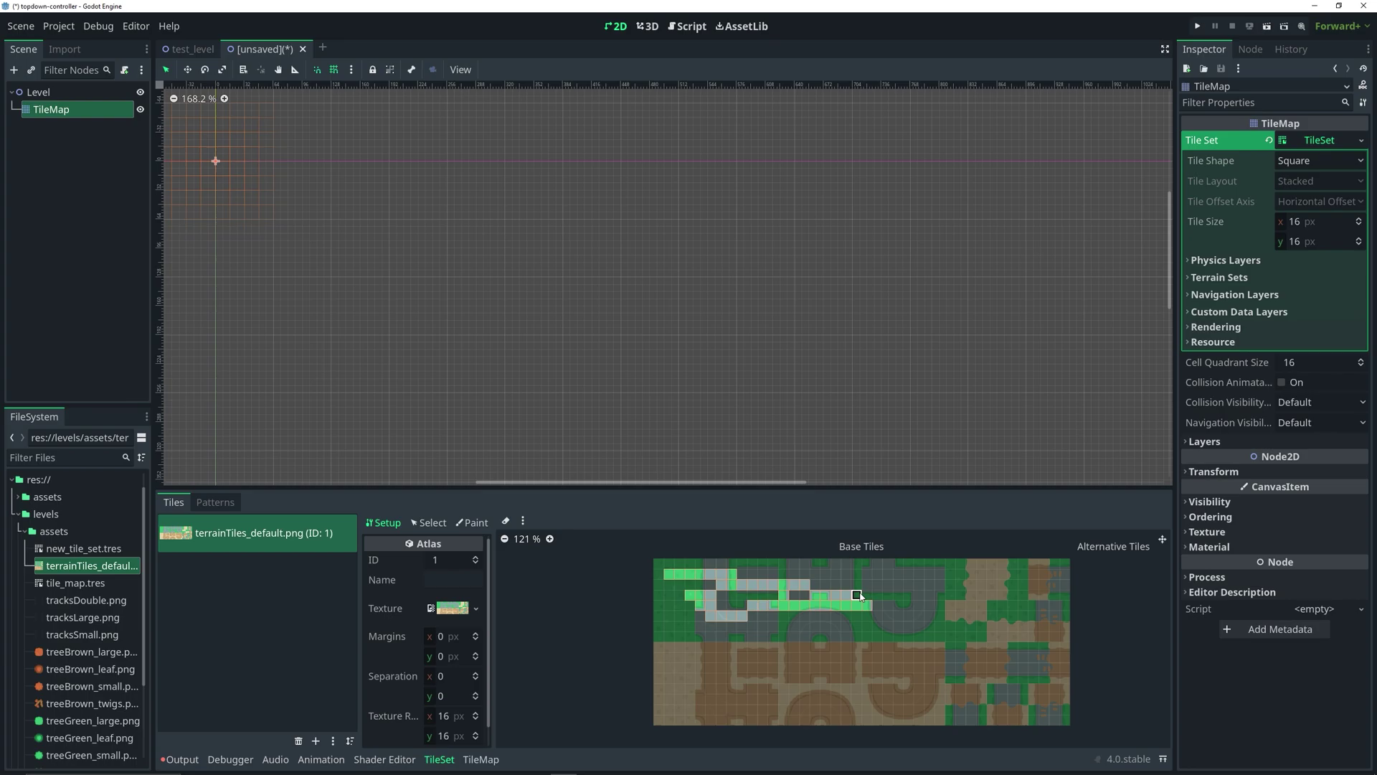
{"action": "left_click_drag", "start_coordinate": [860, 596], "coordinate": [861, 597]}
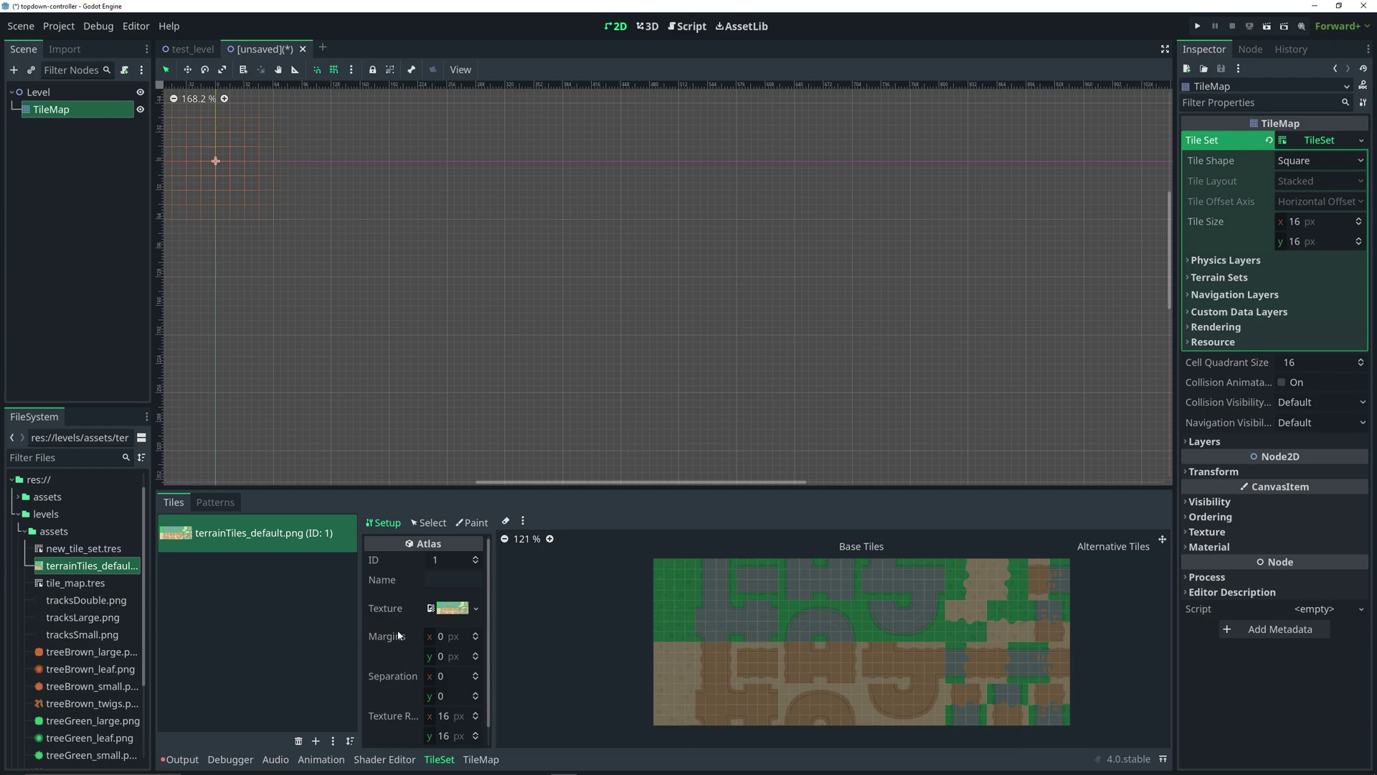
Set the terrain atlas's texture region size to 64 × 64 px
{"action": "scroll", "coordinate": [398, 630], "scroll_direction": "down", "scroll_amount": 1}
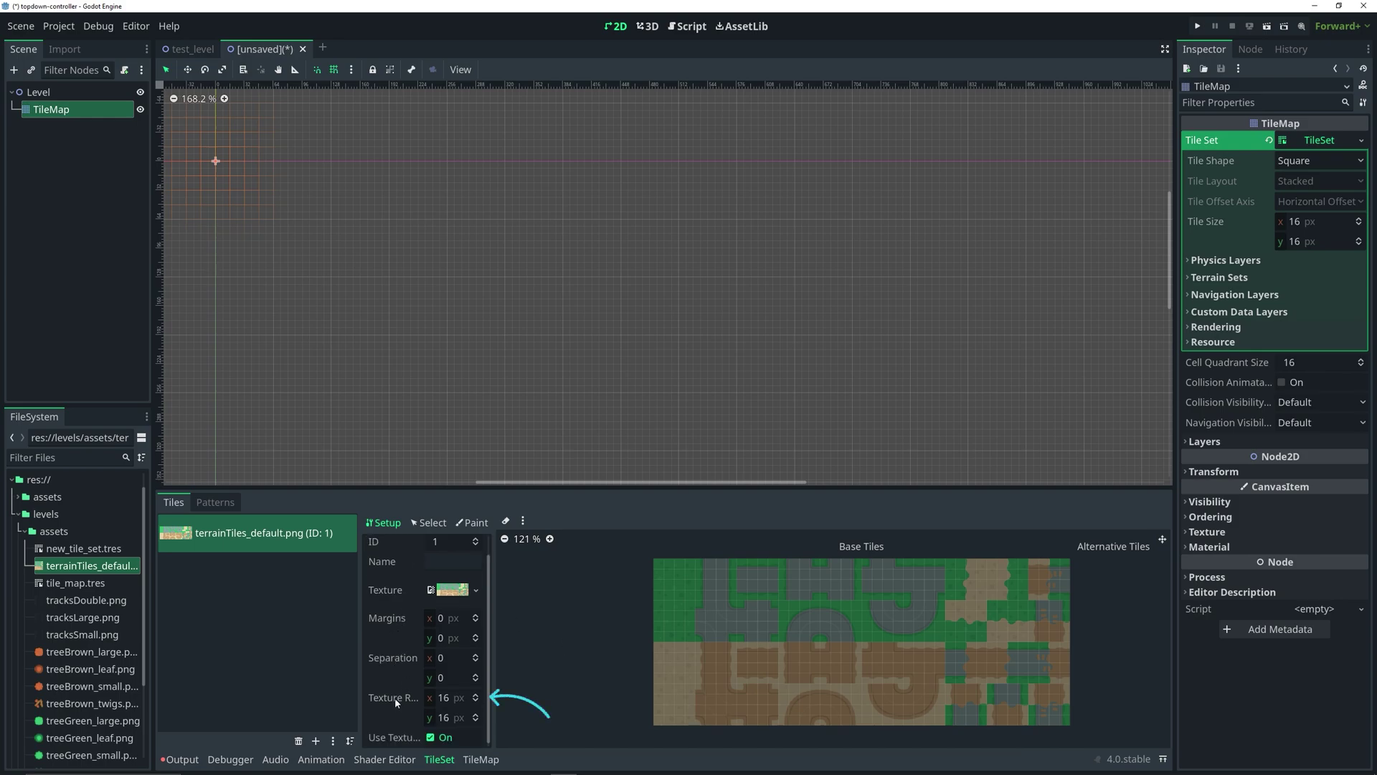
{"action": "left_click", "coordinate": [447, 698]}
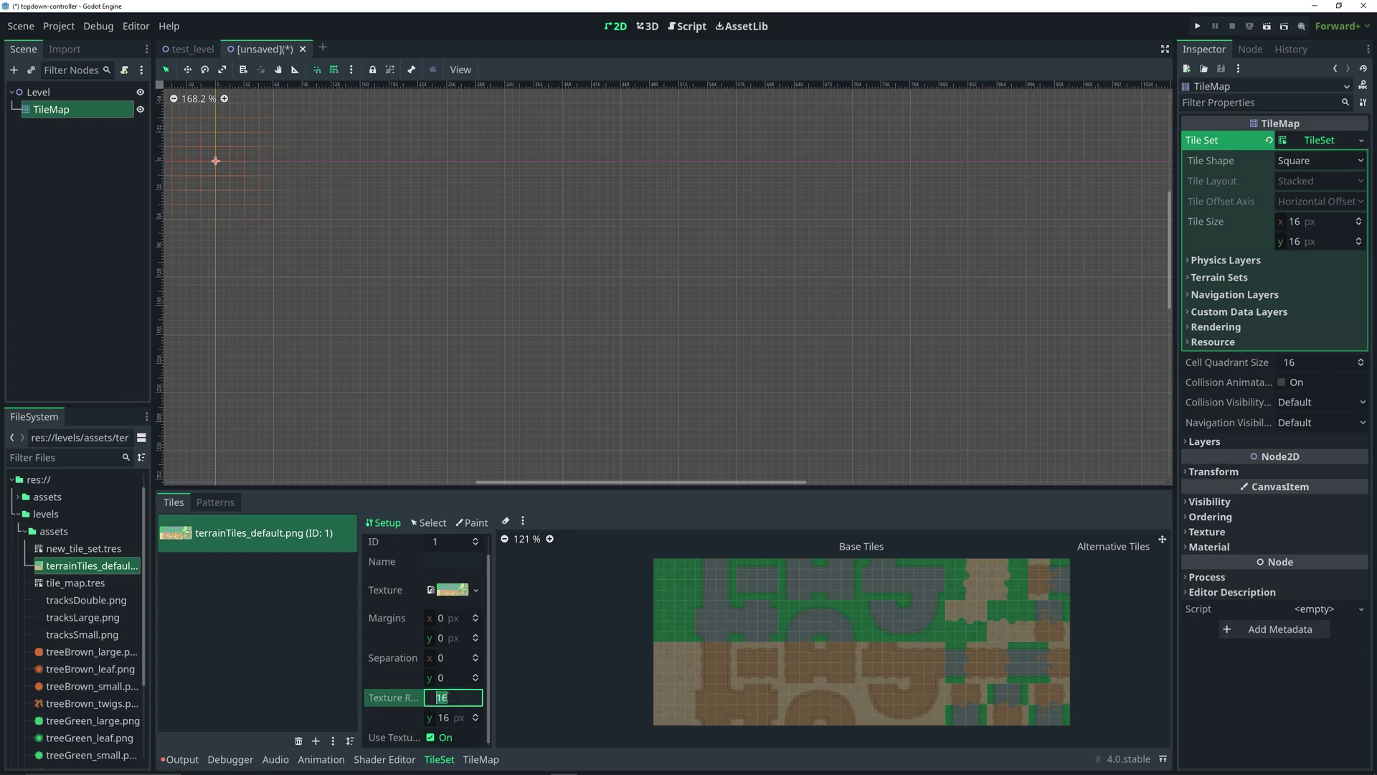
{"action": "type", "text": "64"}
{"action": "key", "text": "Tab"}
{"action": "type", "text": "64"}
{"action": "key", "text": "Tab"}
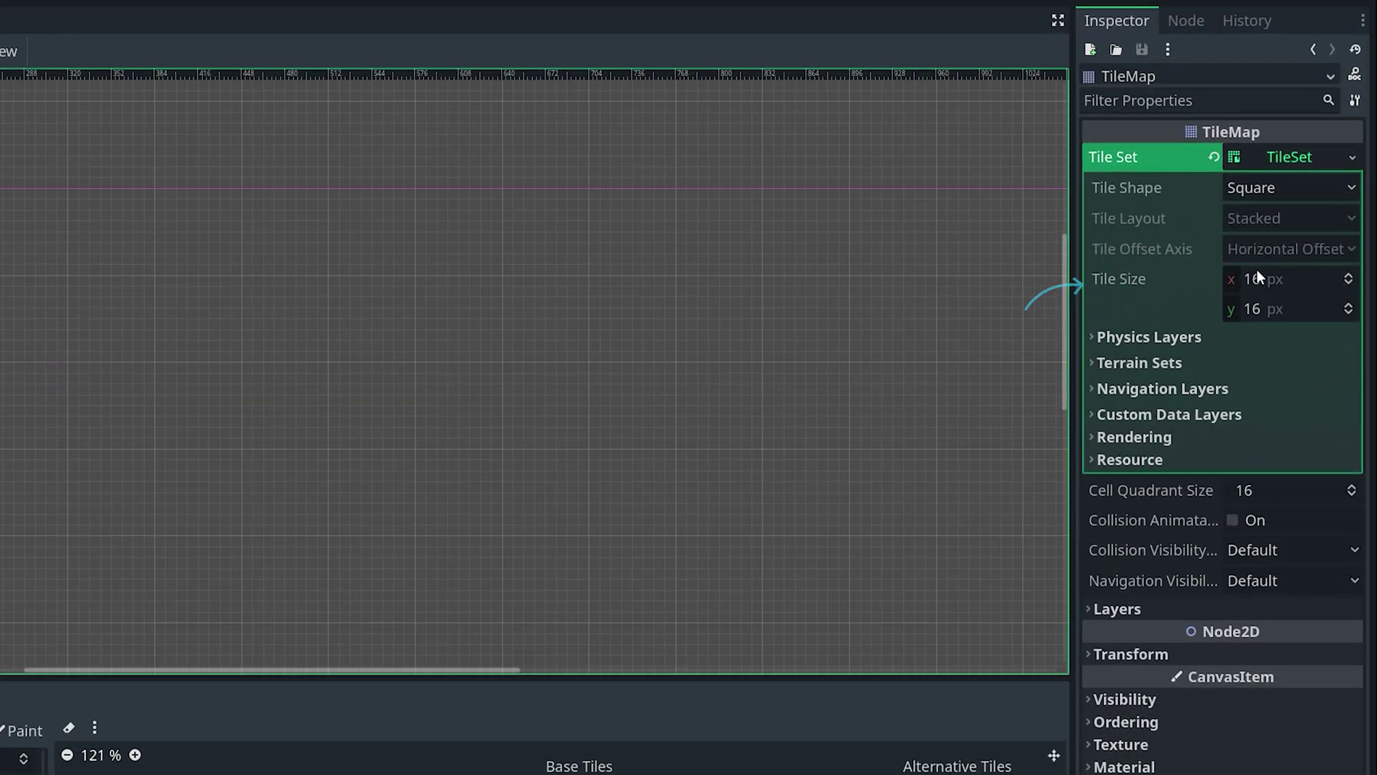
Set the TileSet's tile size to 64 × 64 px
{"action": "left_click", "coordinate": [1256, 281]}
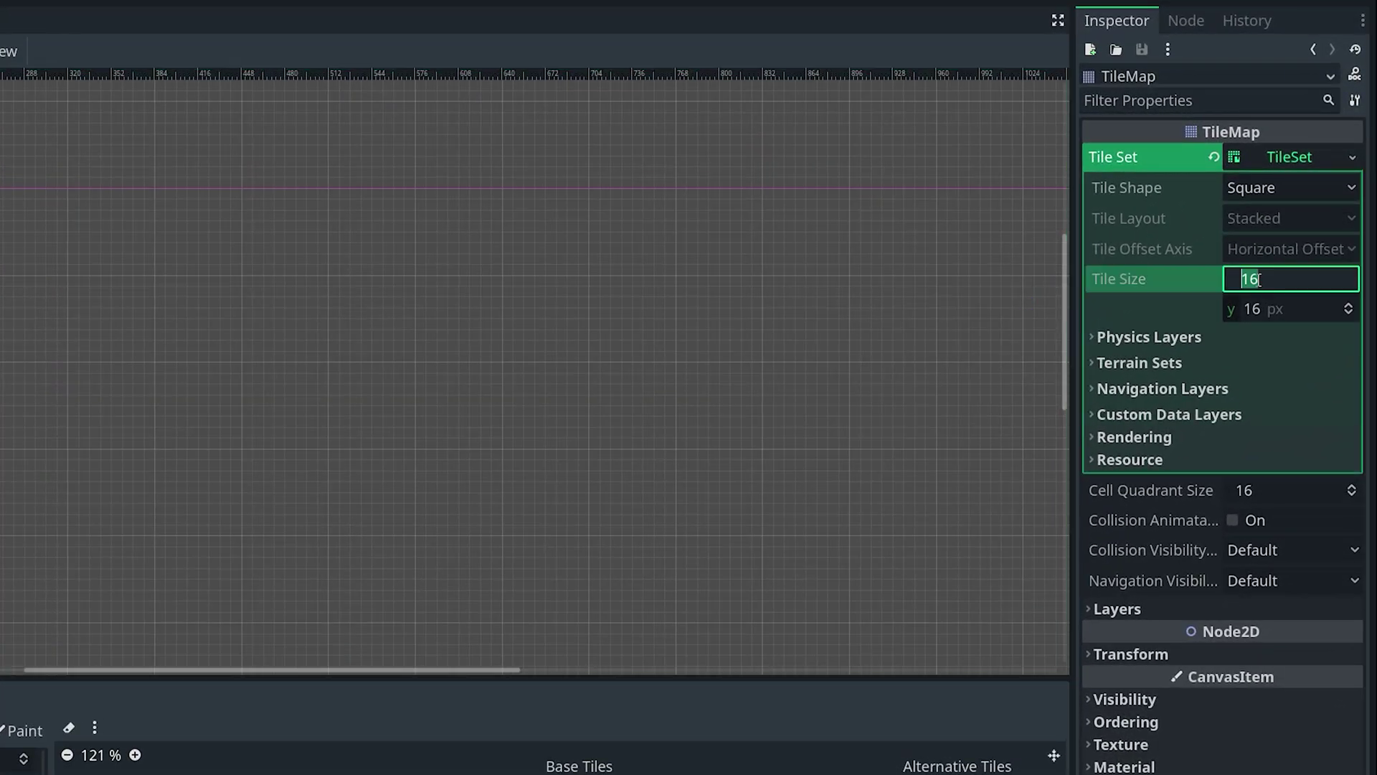
{"action": "type", "text": "64"}
{"action": "key", "text": "Tab"}
{"action": "type", "text": "64"}
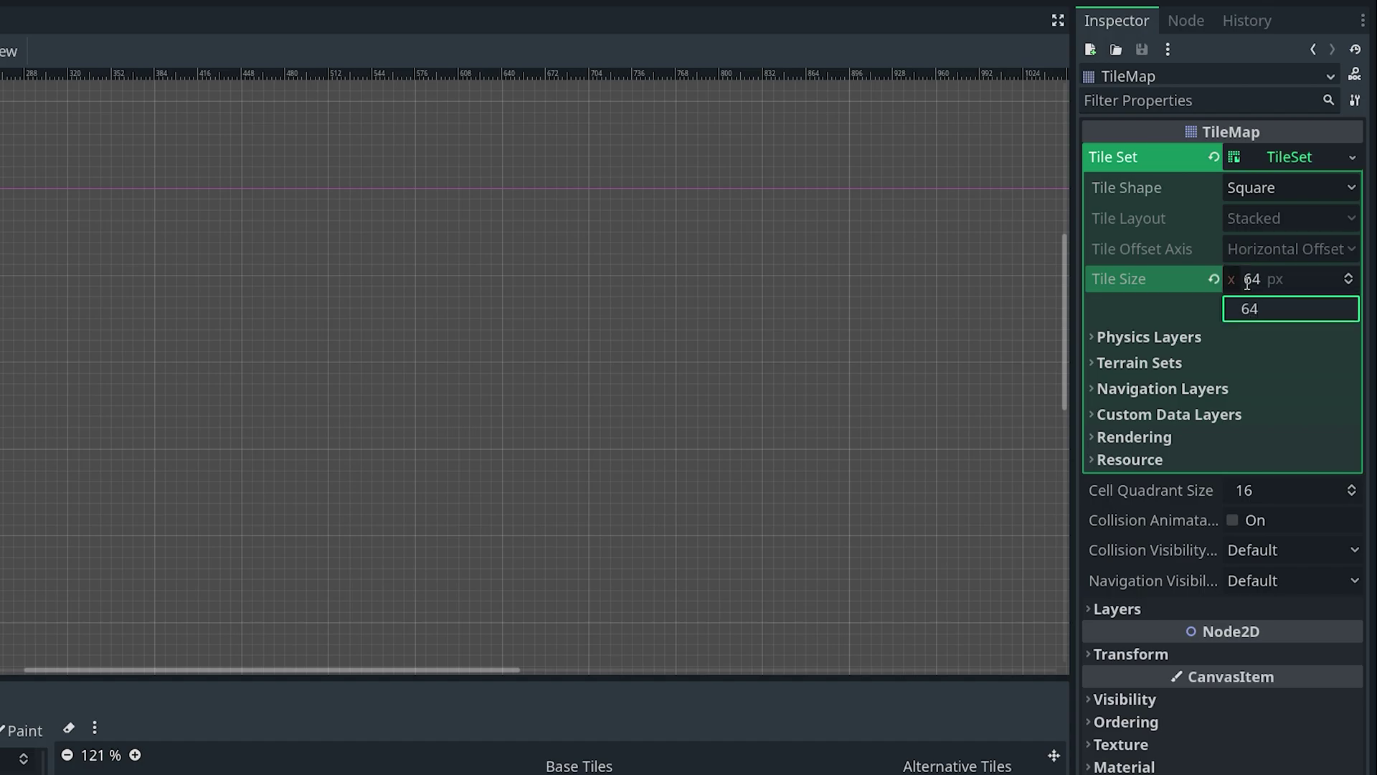
{"action": "key", "text": "Return"}
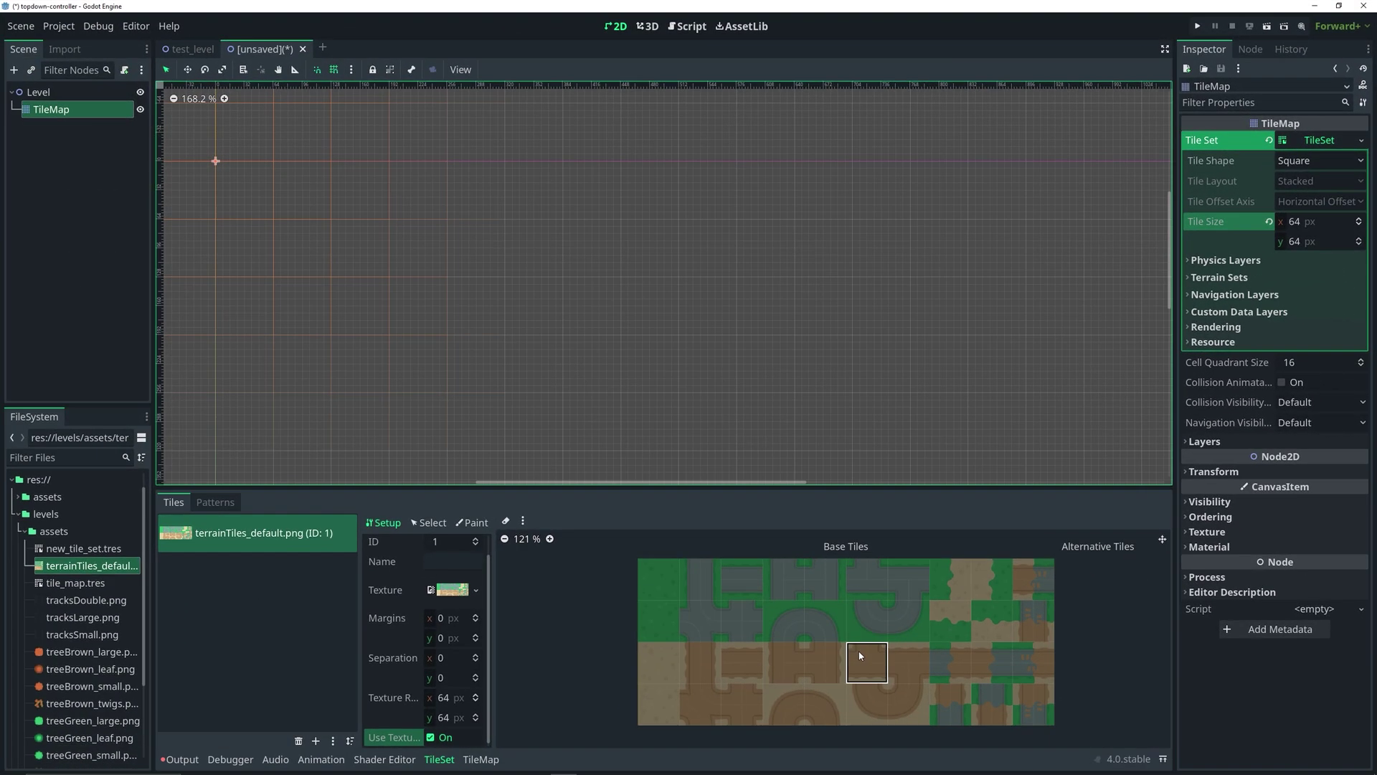
Create atlas tiles for the whole sand and sand road block, two rows of seven tiles
{"action": "scroll", "coordinate": [835, 607], "scroll_direction": "up", "scroll_amount": 3}
{"action": "middle_click_drag", "start_coordinate": [898, 610], "coordinate": [825, 554]}
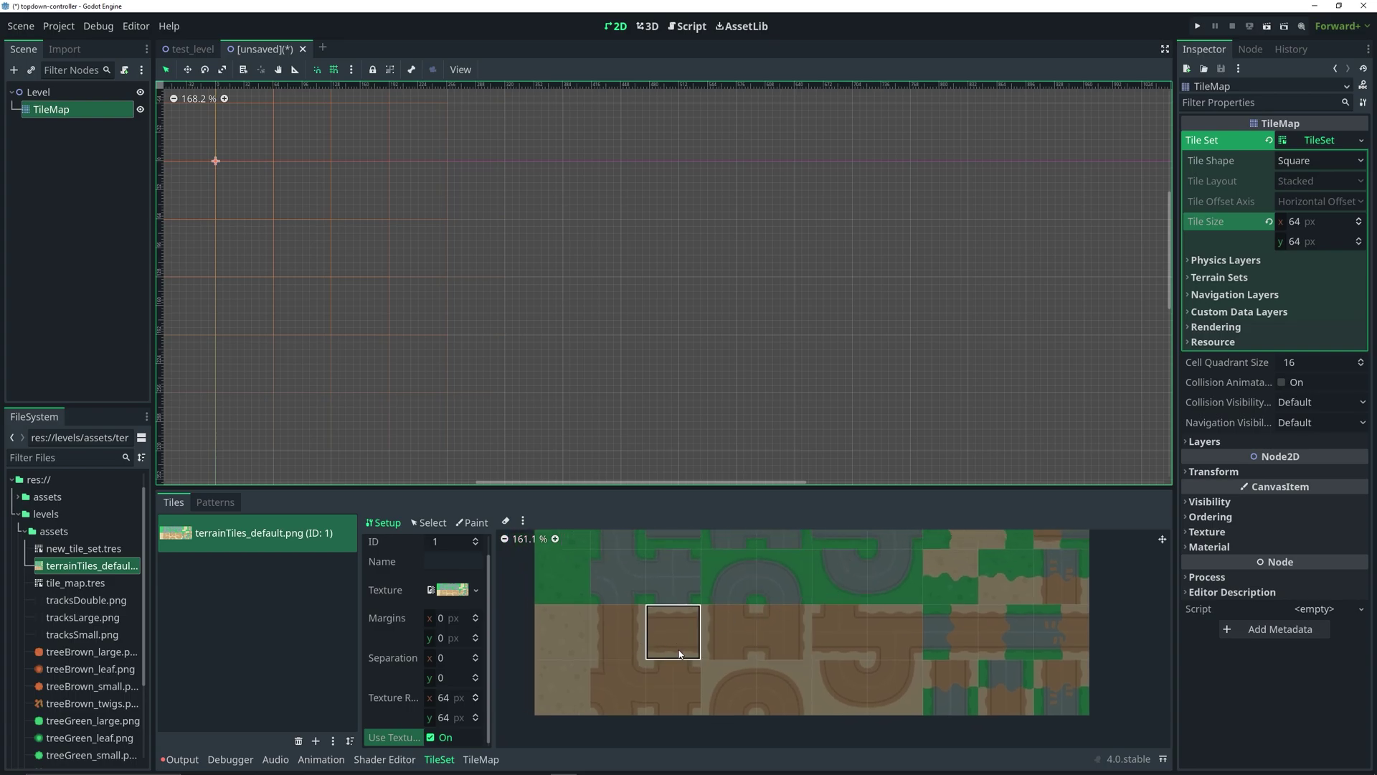
{"action": "left_click_drag", "start_coordinate": [563, 630], "coordinate": [563, 687]}
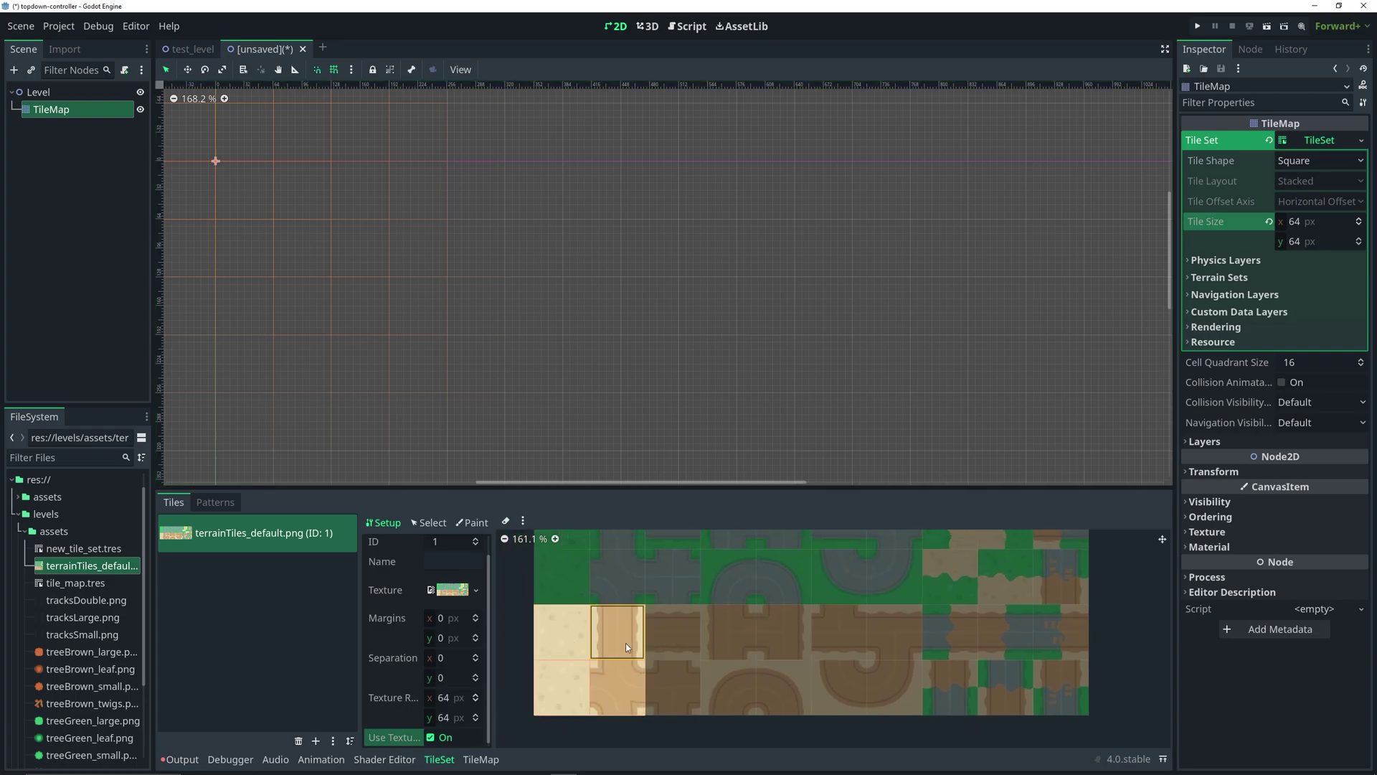
{"action": "mouse_move", "coordinate": [625, 643]}
{"action": "left_mouse_down"}
{"action": "mouse_move", "coordinate": [708, 657]}
{"action": "mouse_move", "coordinate": [795, 702]}
{"action": "mouse_move", "coordinate": [832, 695]}
{"action": "mouse_move", "coordinate": [650, 690]}
{"action": "mouse_move", "coordinate": [707, 652]}
{"action": "mouse_move", "coordinate": [840, 635]}
{"action": "mouse_move", "coordinate": [879, 643]}
{"action": "mouse_move", "coordinate": [882, 693]}
{"action": "left_mouse_up"}
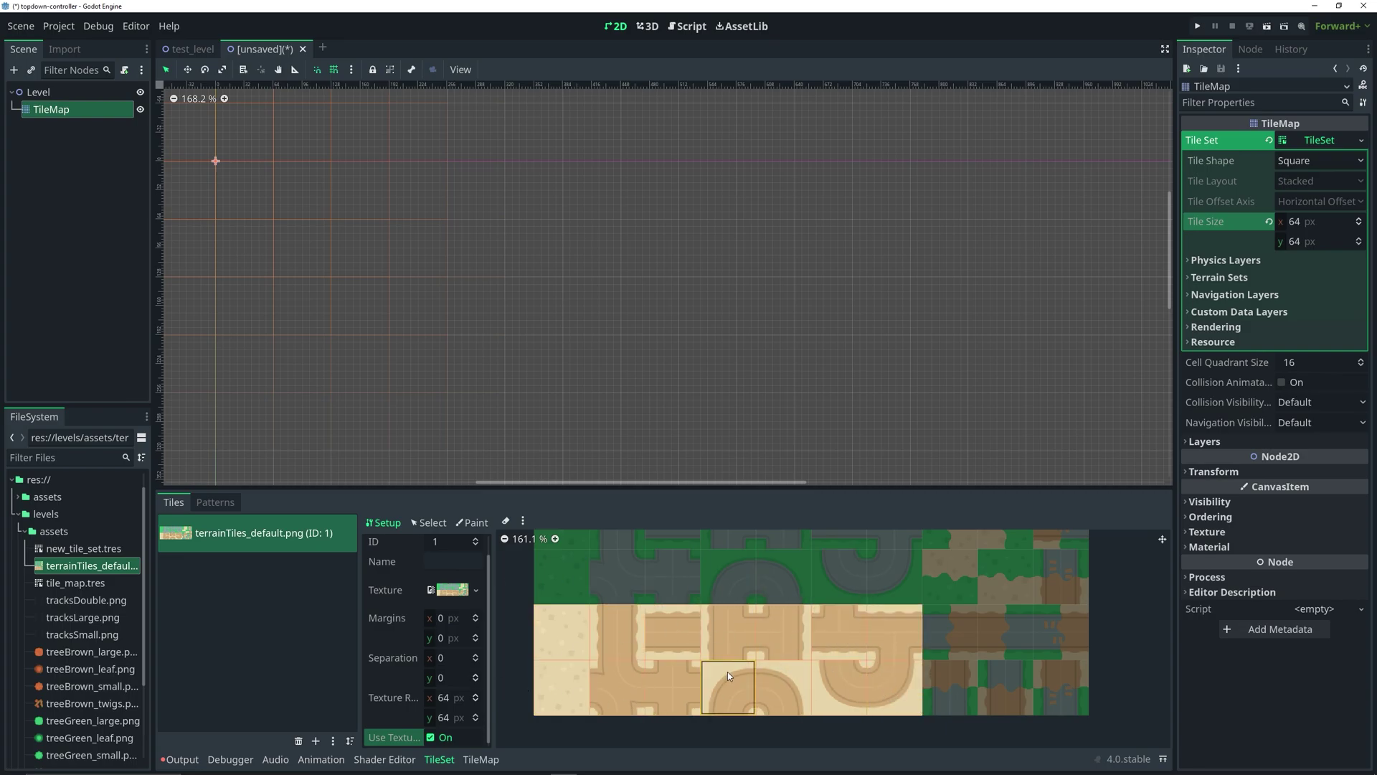
Try painting plain sand and sand road tiles onto the TileMap, and erase them all again
{"action": "left_click", "coordinate": [485, 759]}
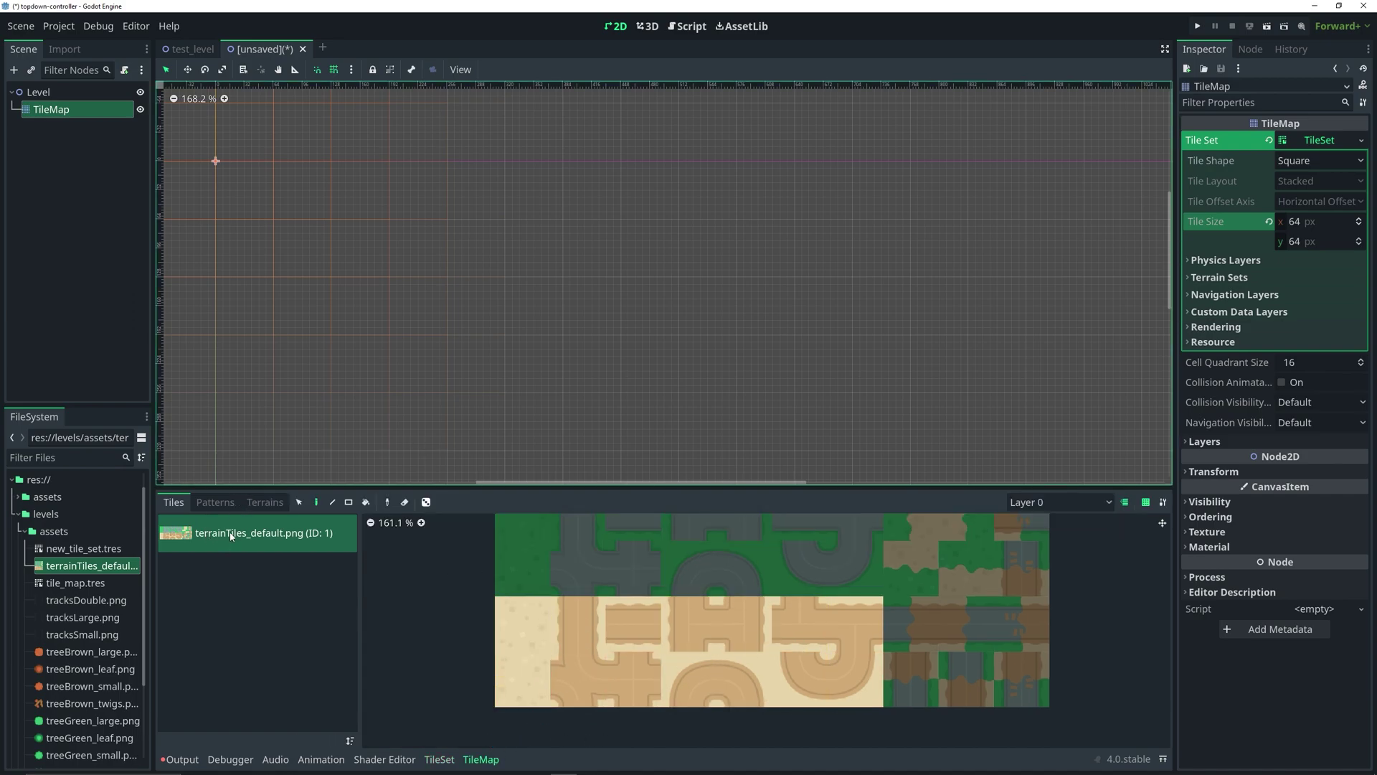
{"action": "left_click", "coordinate": [530, 610]}
{"action": "mouse_move", "coordinate": [418, 247]}
{"action": "left_mouse_down"}
{"action": "mouse_move", "coordinate": [730, 254]}
{"action": "mouse_move", "coordinate": [632, 363]}
{"action": "mouse_move", "coordinate": [434, 290]}
{"action": "left_mouse_up"}
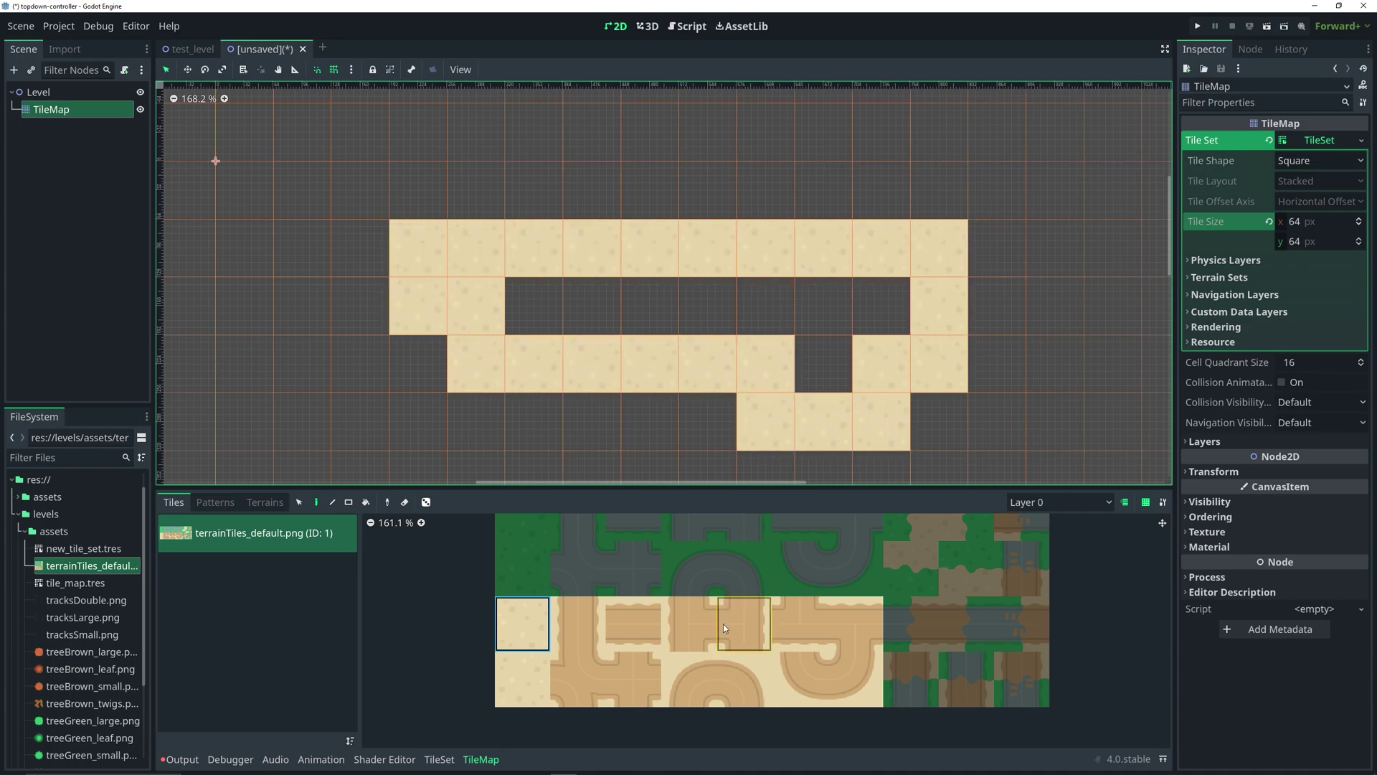
{"action": "left_click", "coordinate": [744, 622]}
{"action": "left_click_drag", "start_coordinate": [984, 285], "coordinate": [984, 227]}
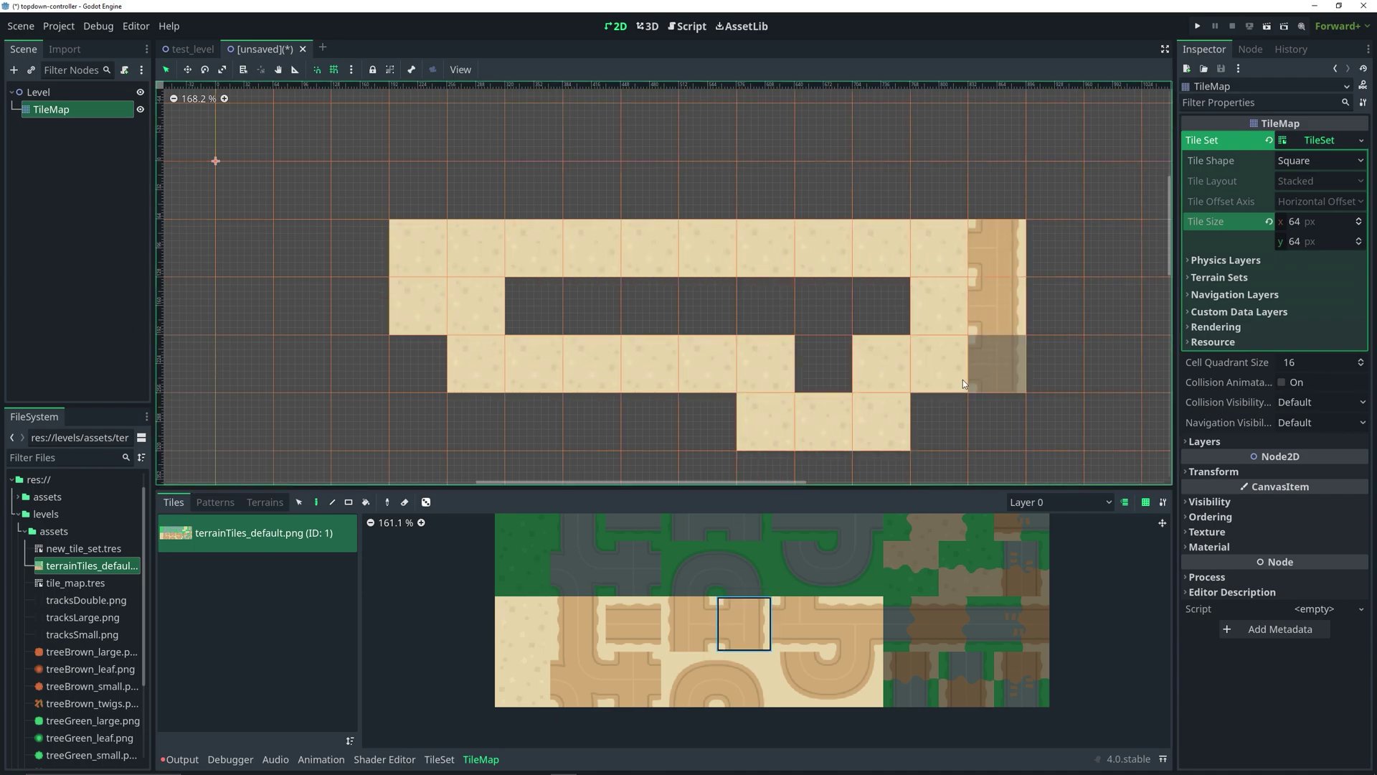
{"action": "left_click", "coordinate": [577, 622]}
{"action": "left_click", "coordinate": [1023, 362]}
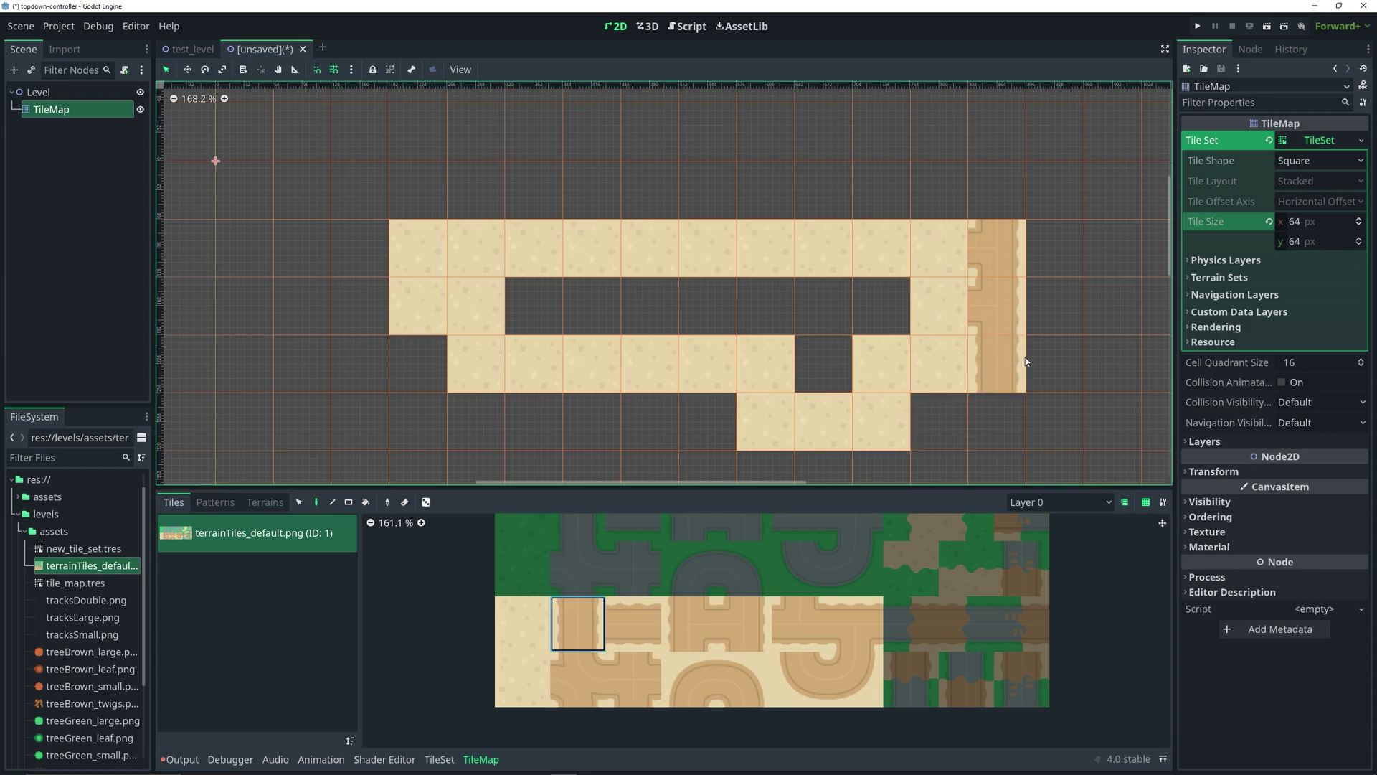
{"action": "mouse_move", "coordinate": [1026, 361]}
{"action": "right_mouse_down"}
{"action": "mouse_move", "coordinate": [786, 456]}
{"action": "mouse_move", "coordinate": [454, 376]}
{"action": "mouse_move", "coordinate": [388, 284]}
{"action": "mouse_move", "coordinate": [726, 286]}
{"action": "mouse_move", "coordinate": [996, 264]}
{"action": "mouse_move", "coordinate": [714, 243]}
{"action": "right_mouse_up"}
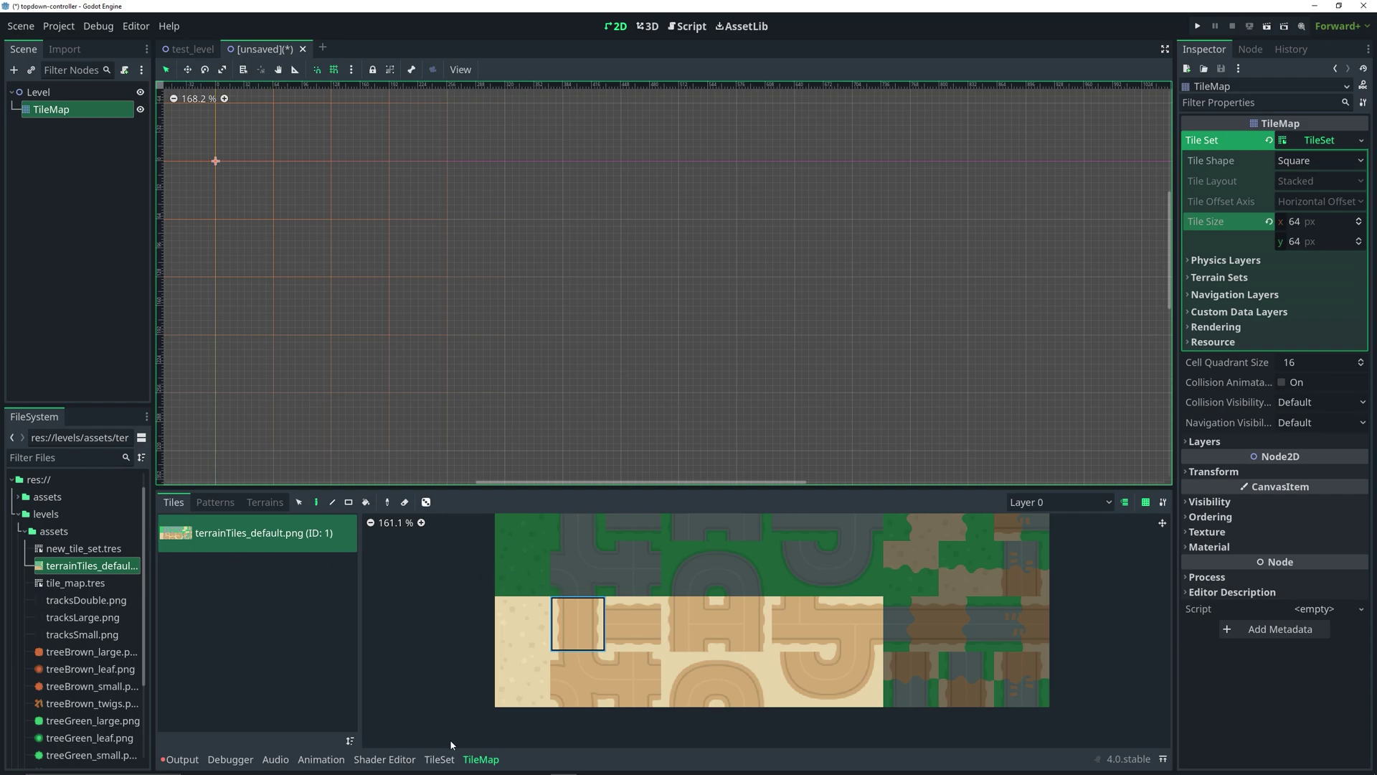
Return to the TileSet editor and add a terrain set to the TileSet, keeping its mode at Match Corners and Sides
{"action": "left_click", "coordinate": [439, 759]}
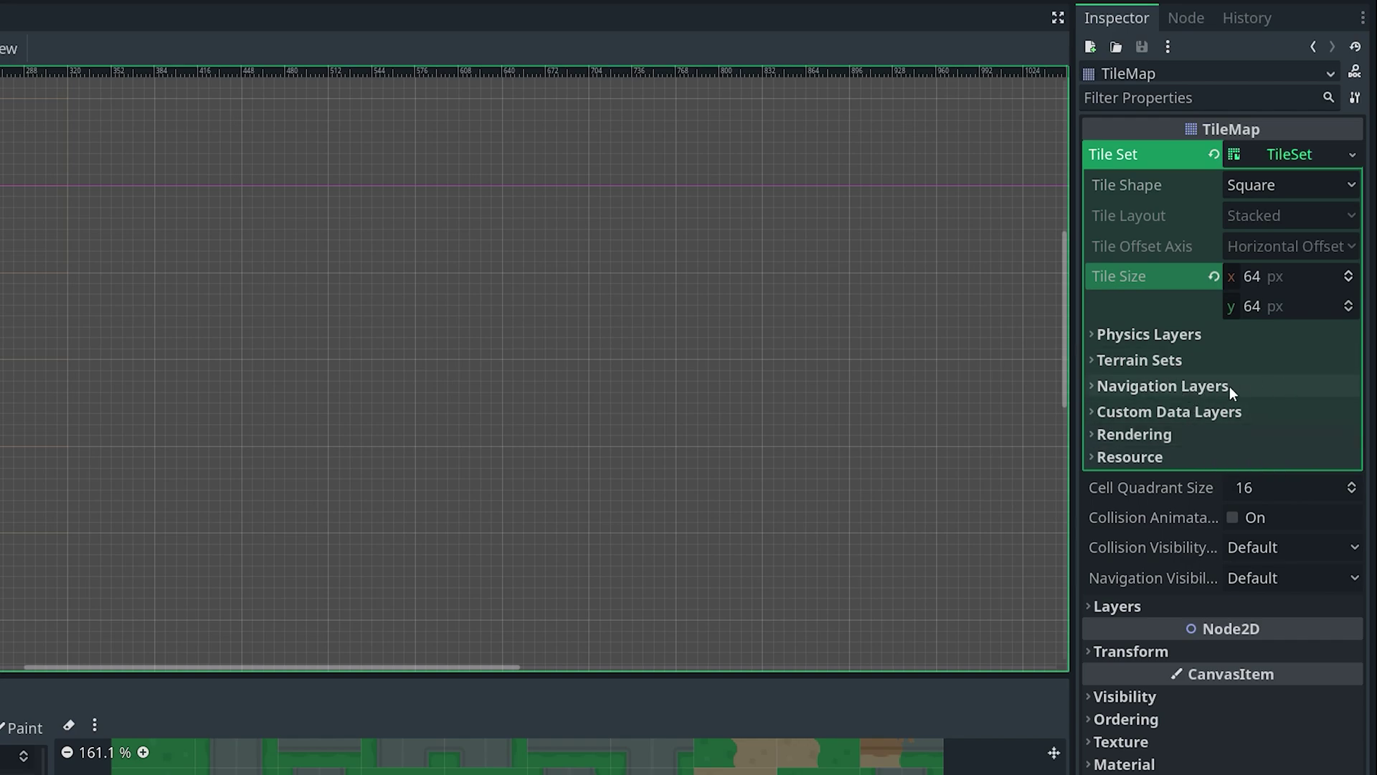
{"action": "left_click", "coordinate": [1155, 363]}
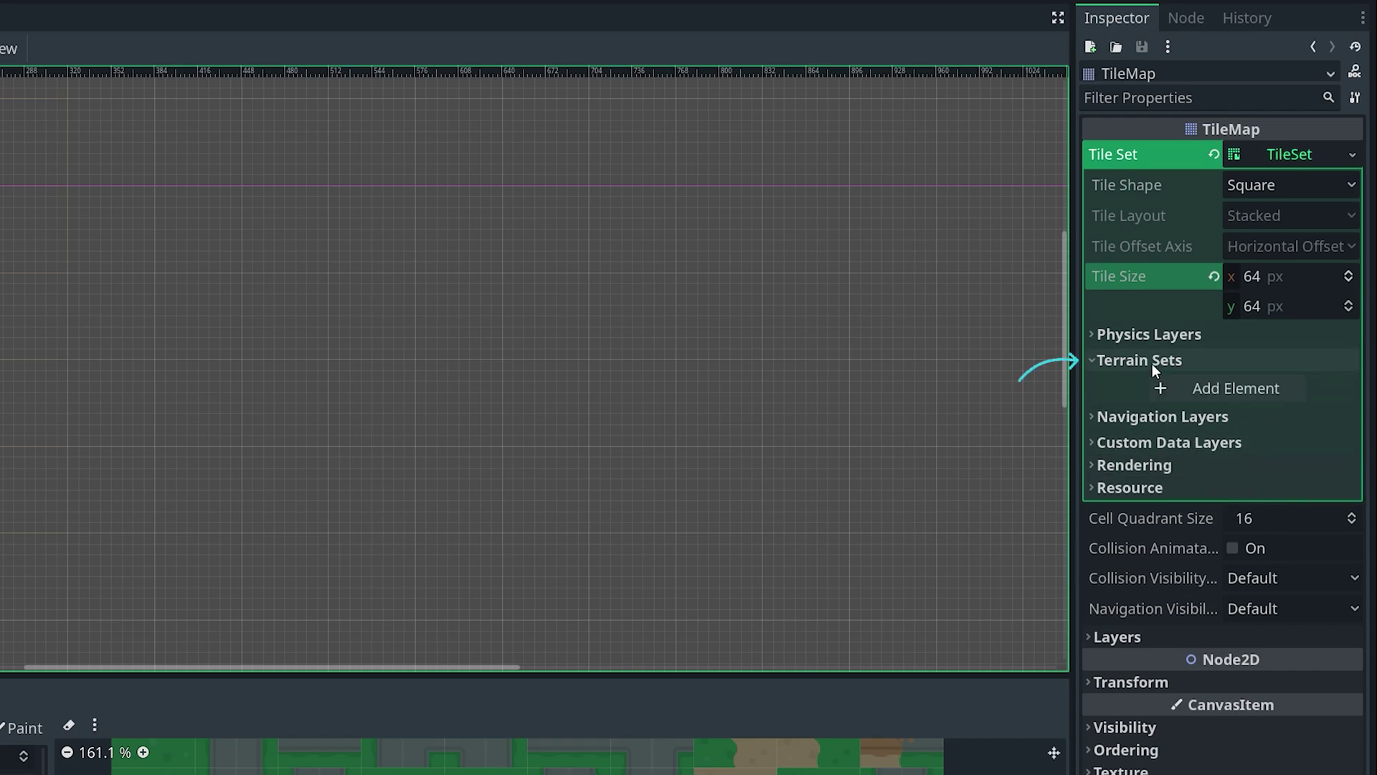
{"action": "left_click", "coordinate": [1208, 387]}
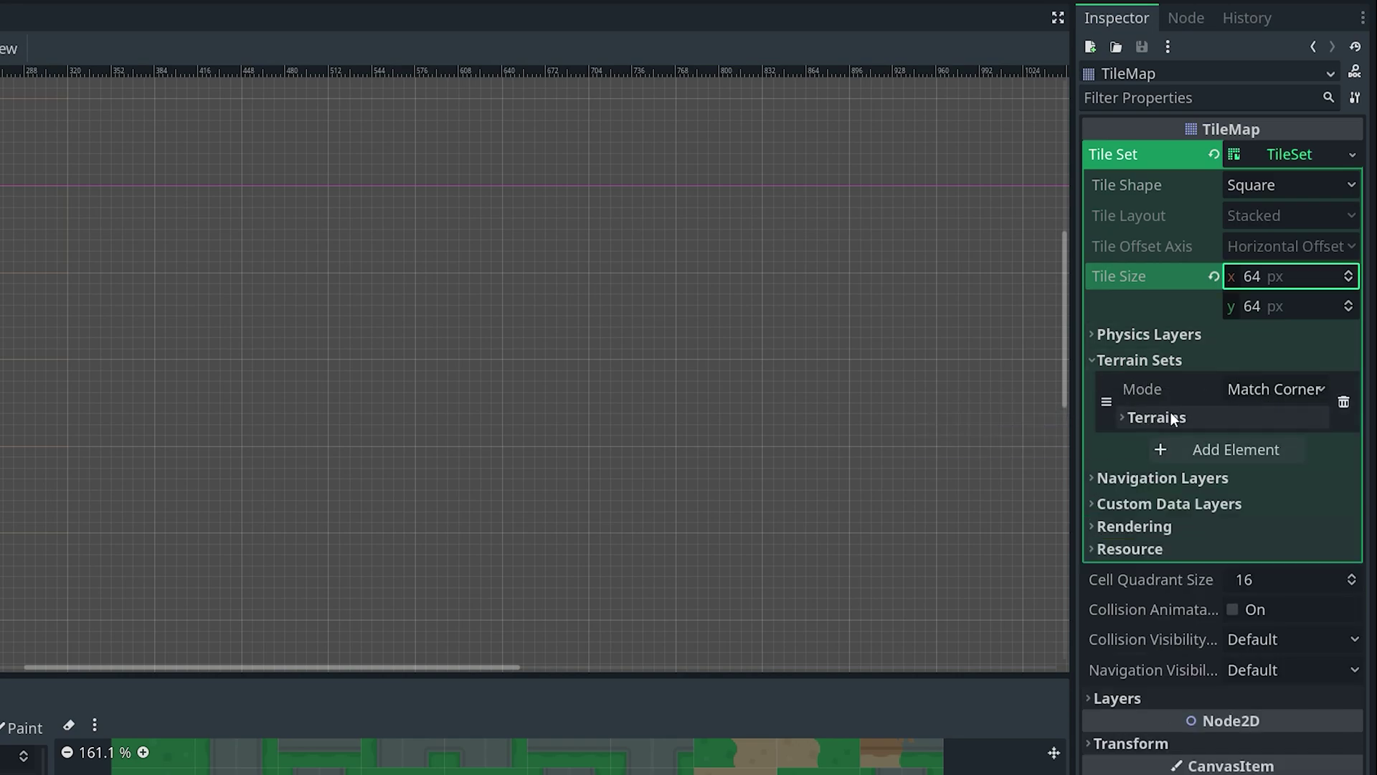
{"action": "left_click", "coordinate": [1247, 390]}
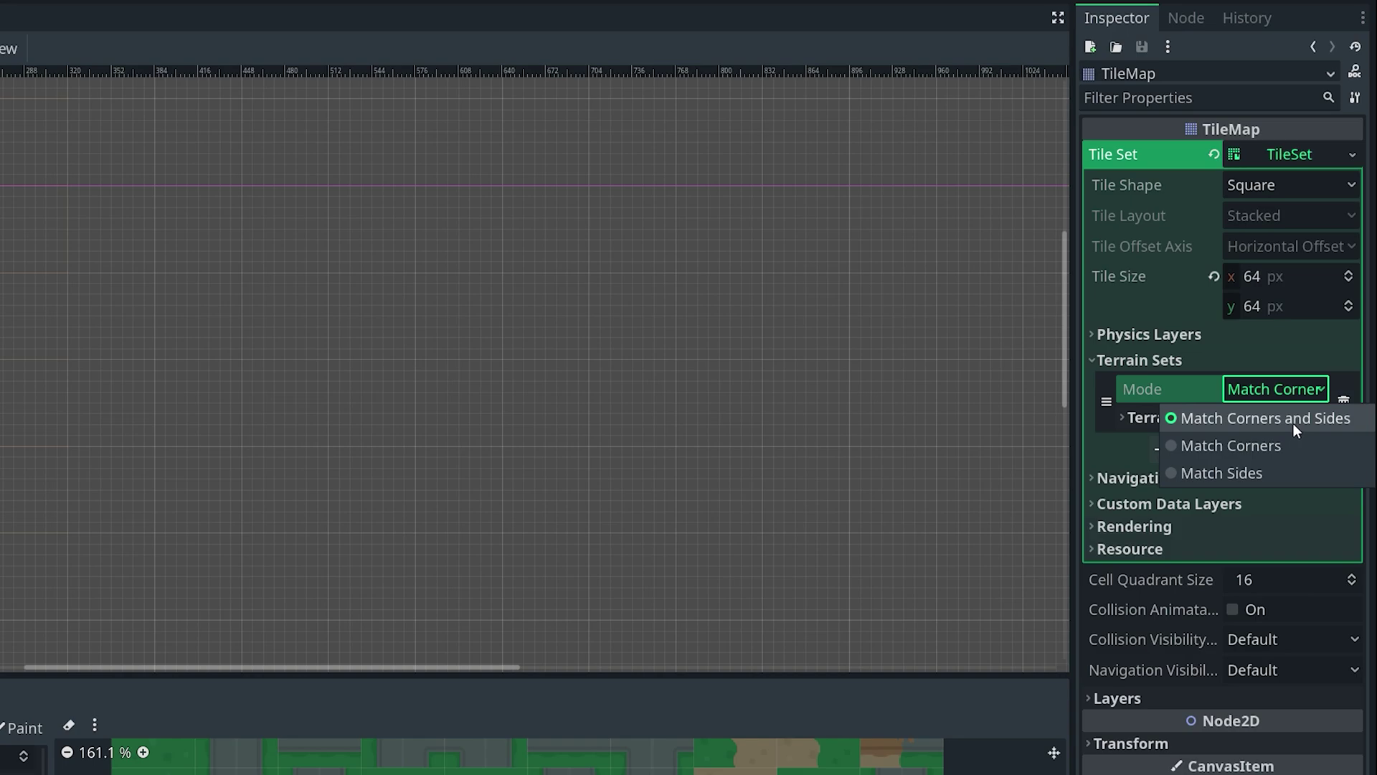
{"action": "left_click", "coordinate": [1284, 394]}
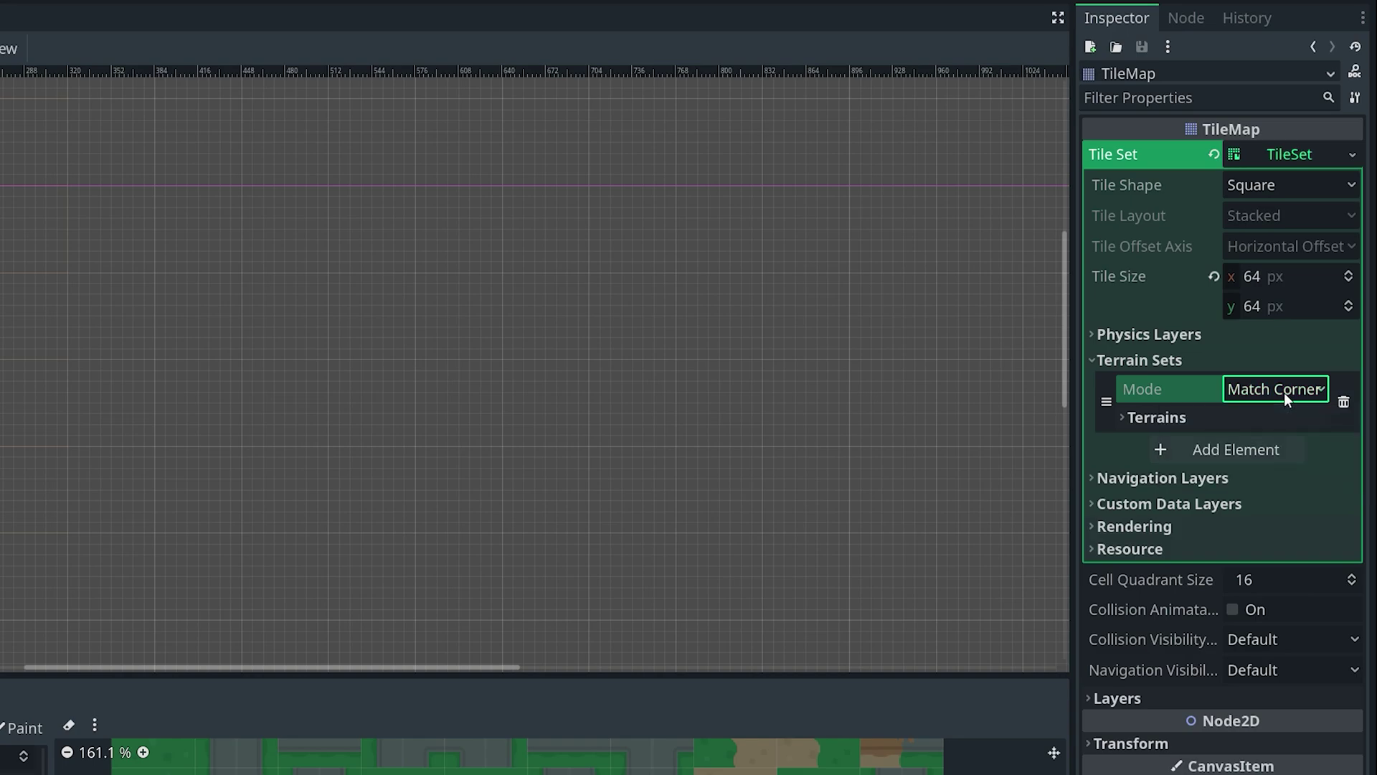
Add a terrain named sand to the new terrain set, keeping its default color
{"action": "left_click", "coordinate": [1166, 417]}
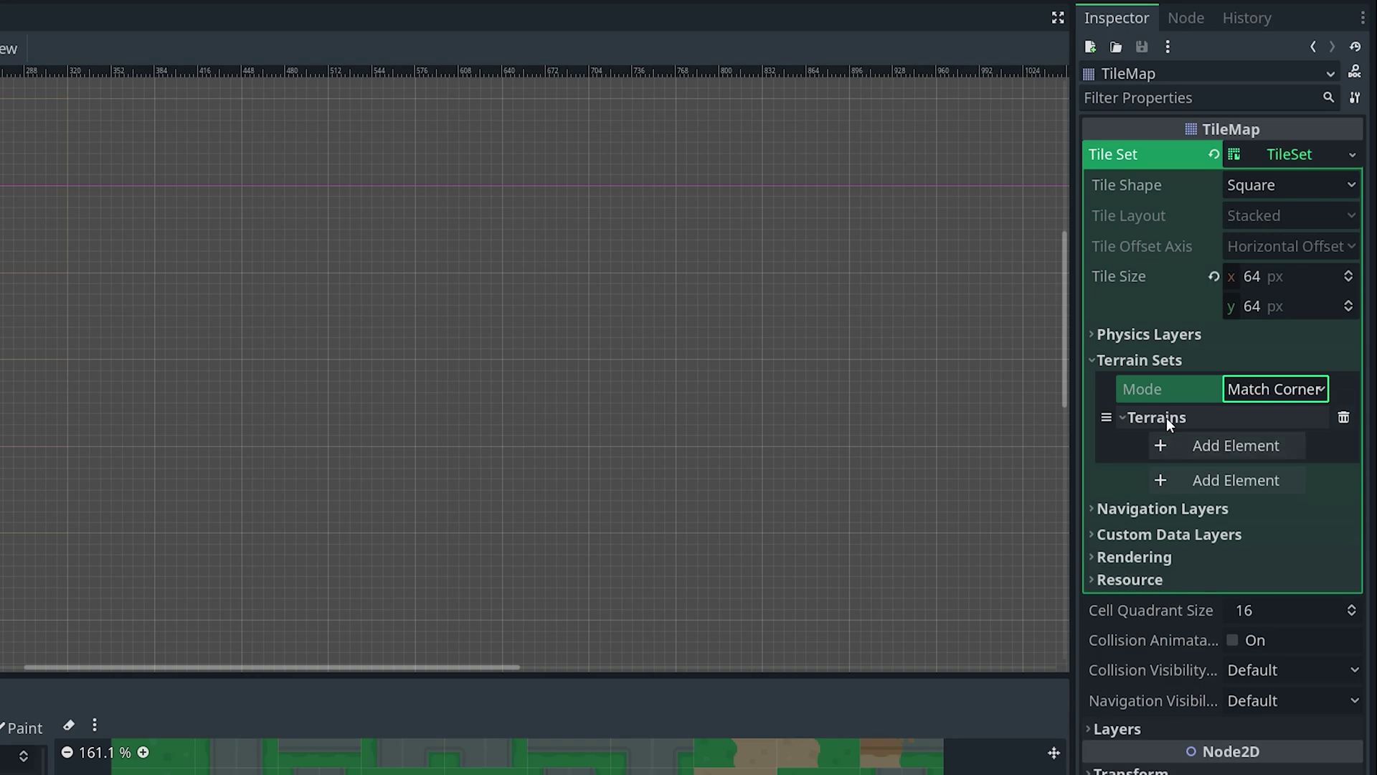
{"action": "left_click", "coordinate": [1225, 448]}
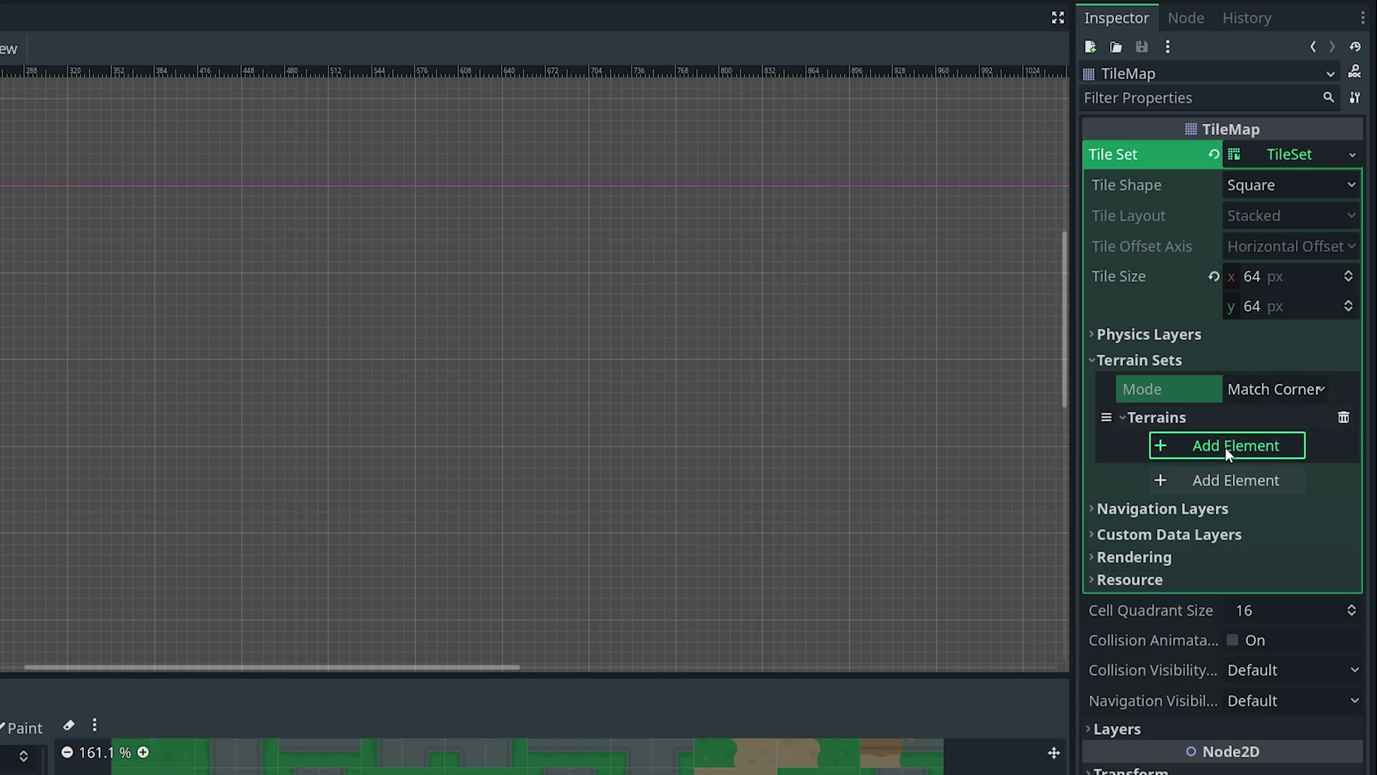
{"action": "left_click", "coordinate": [1290, 450]}
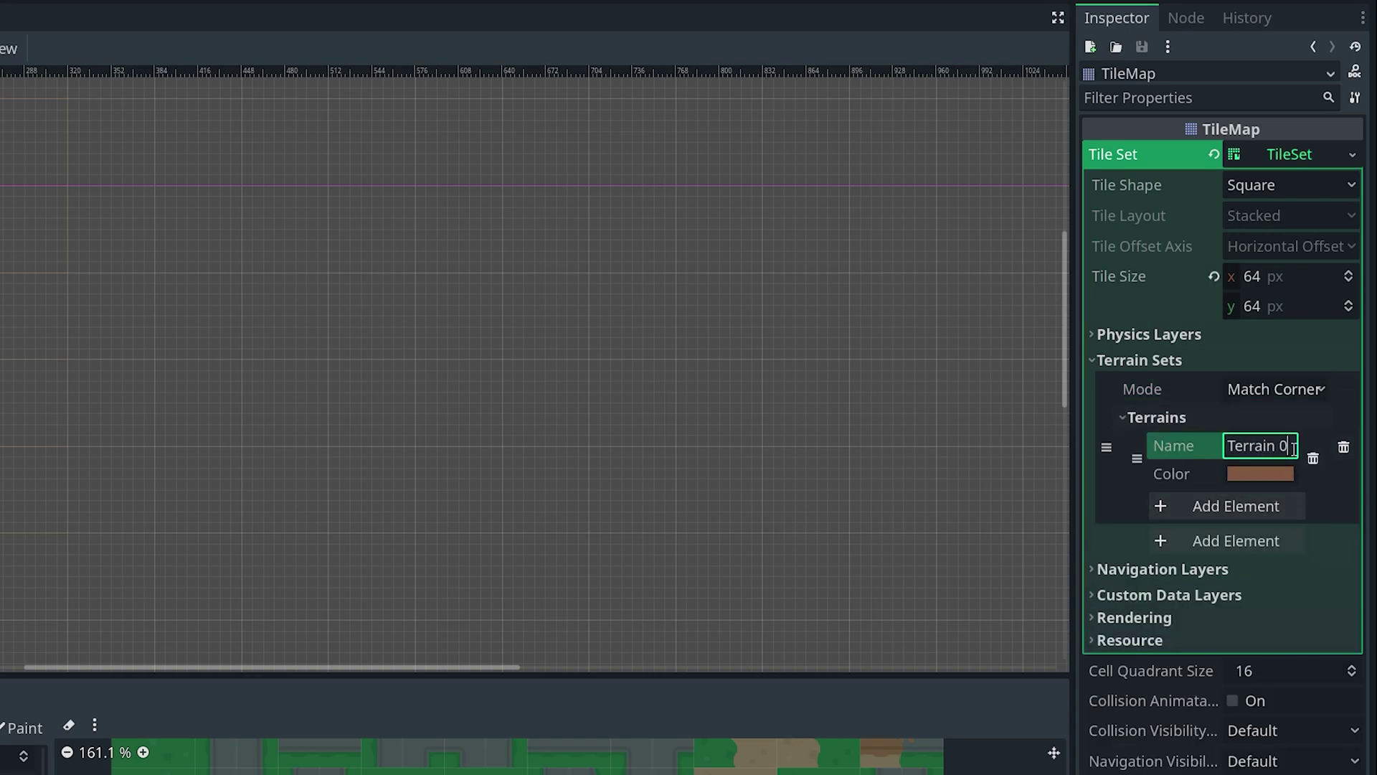
{"action": "key", "text": "shift+Left"}
{"action": "key", "text": "shift+Left"}
{"action": "key", "text": "shift+Left"}
{"action": "key", "text": "shift+Left"}
{"action": "key", "text": "shift+Left"}
{"action": "key", "text": "shift+Left"}
{"action": "key", "text": "shift+Left"}
{"action": "key", "text": "shift+Left"}
{"action": "key", "text": "shift+Left"}
{"action": "type", "text": "sand"}
{"action": "key", "text": "Return"}
{"action": "left_click", "coordinate": [1246, 478]}
{"action": "left_click", "coordinate": [1328, 505]}
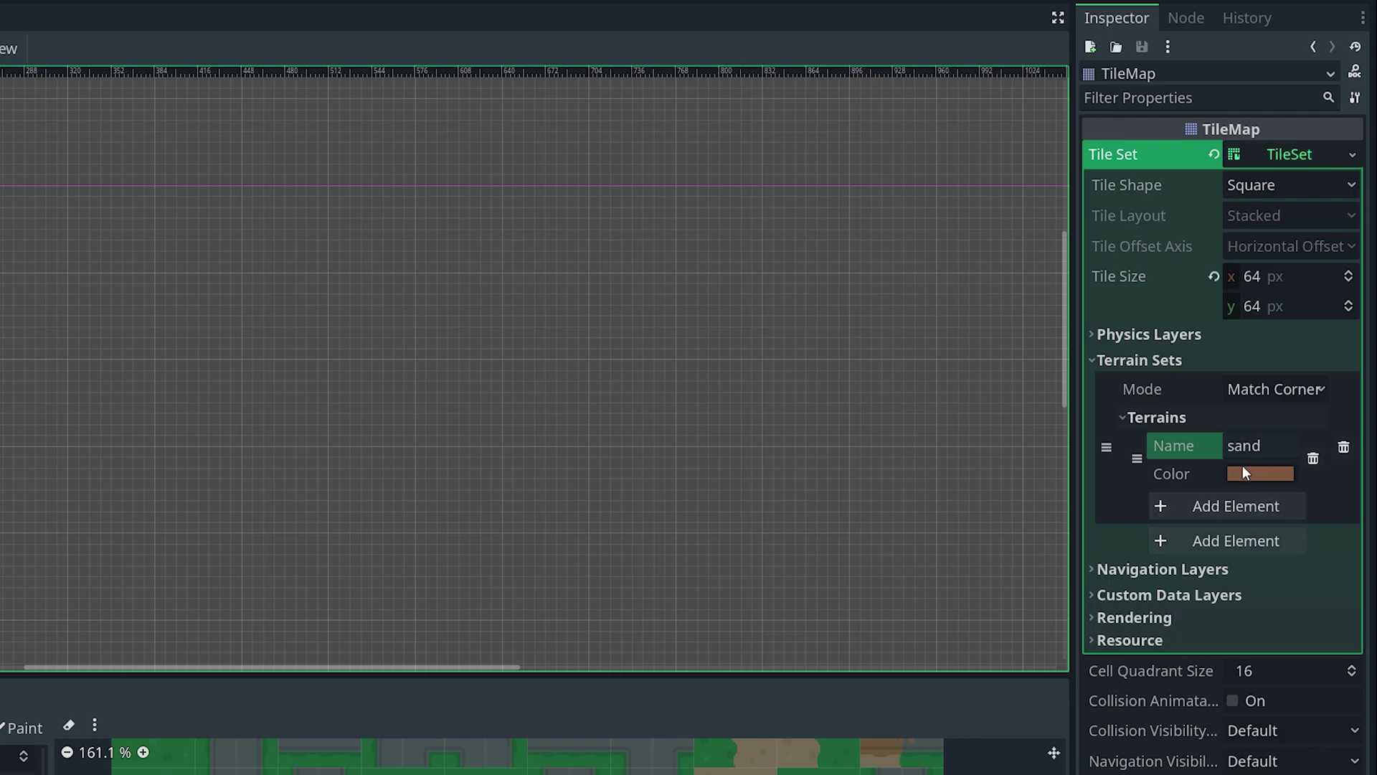
Add a second terrain named sand_road to the terrain set
{"action": "left_click", "coordinate": [1222, 506]}
{"action": "left_click", "coordinate": [1252, 506]}
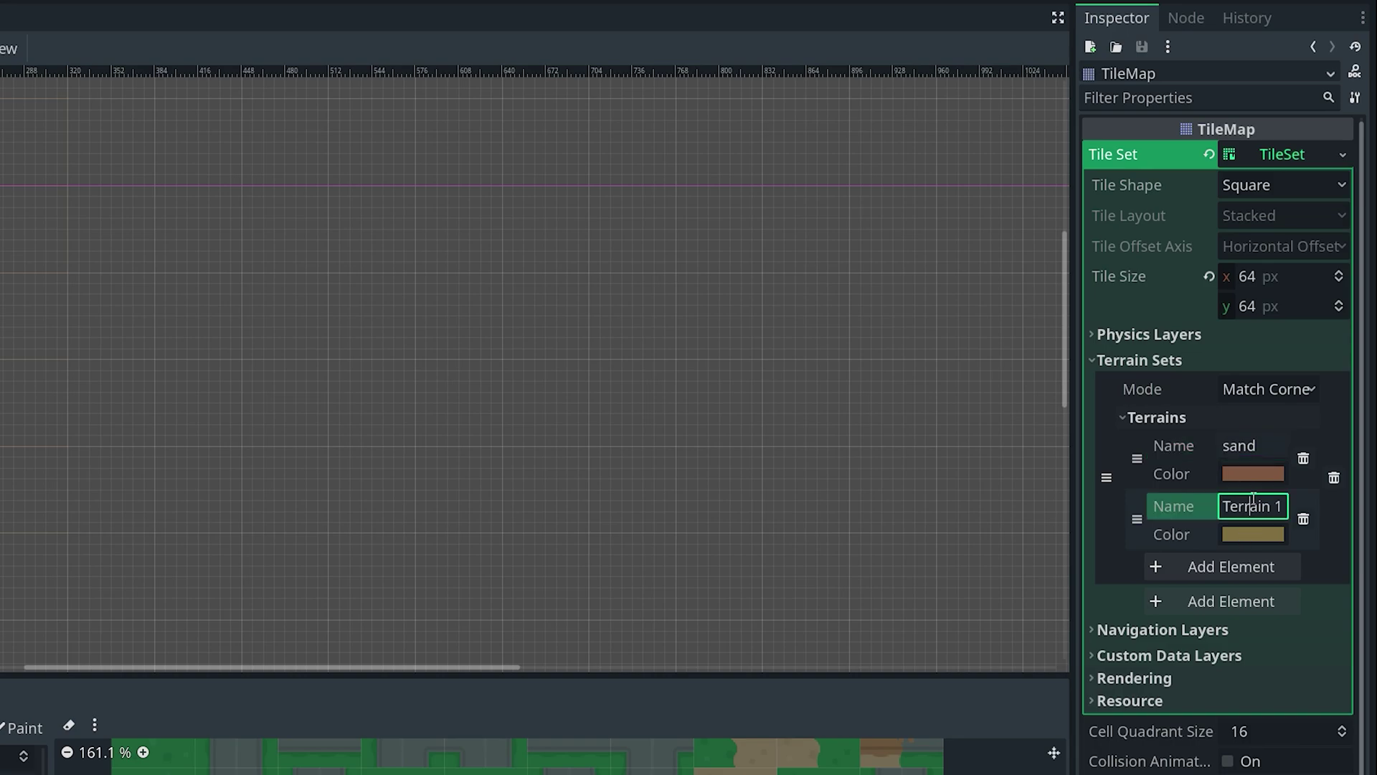
{"action": "triple_click", "coordinate": [1252, 506]}
{"action": "key", "text": "BackSpace"}
{"action": "left_click", "coordinate": [1260, 504]}
{"action": "key", "text": "Left"}
{"action": "key", "text": "Left"}
{"action": "key", "text": "Left"}
{"action": "key", "text": "Left"}
{"action": "key", "text": "Left"}
{"action": "key", "text": "Left"}
{"action": "left_click", "coordinate": [1343, 545]}
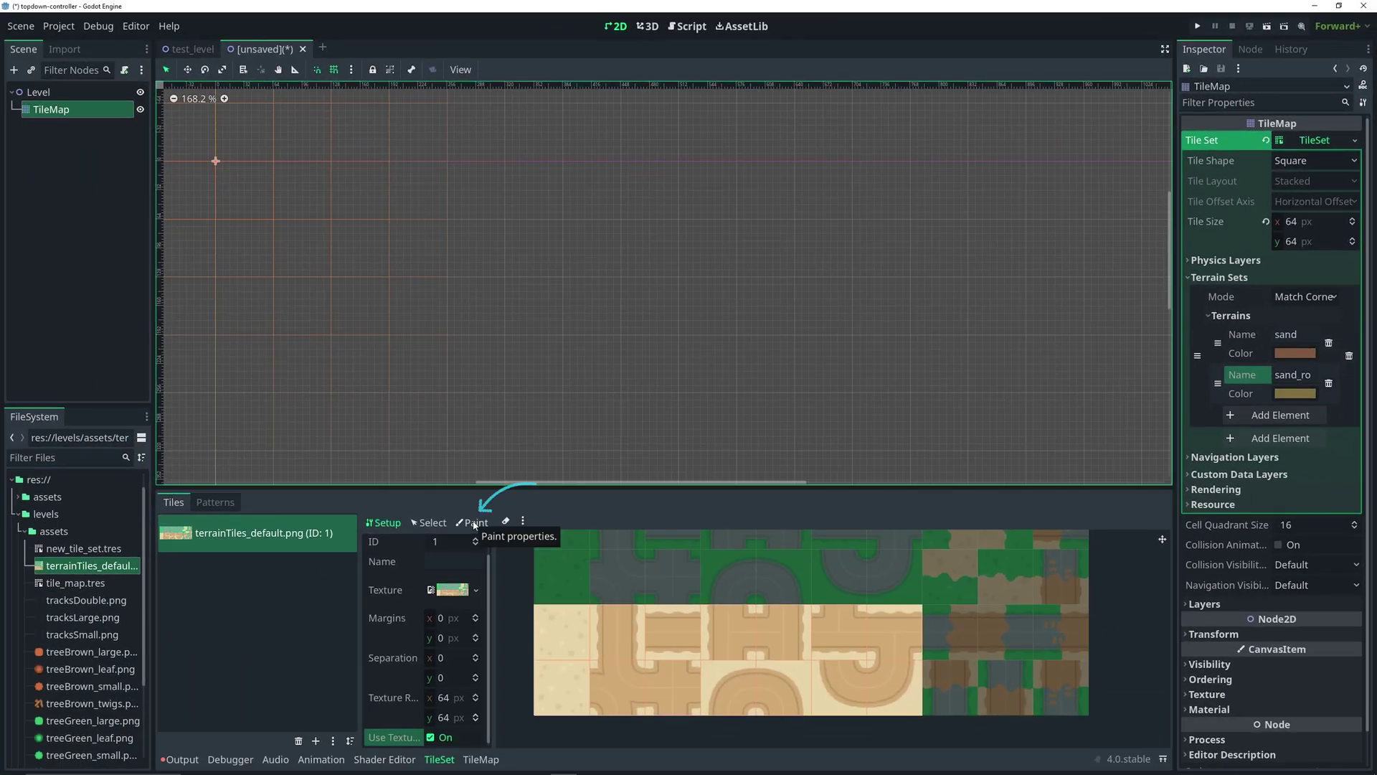
Set up property painting for the atlas tiles with Terrains, Terrain Set 0 and the sand terrain
{"action": "left_click", "coordinate": [474, 523]}
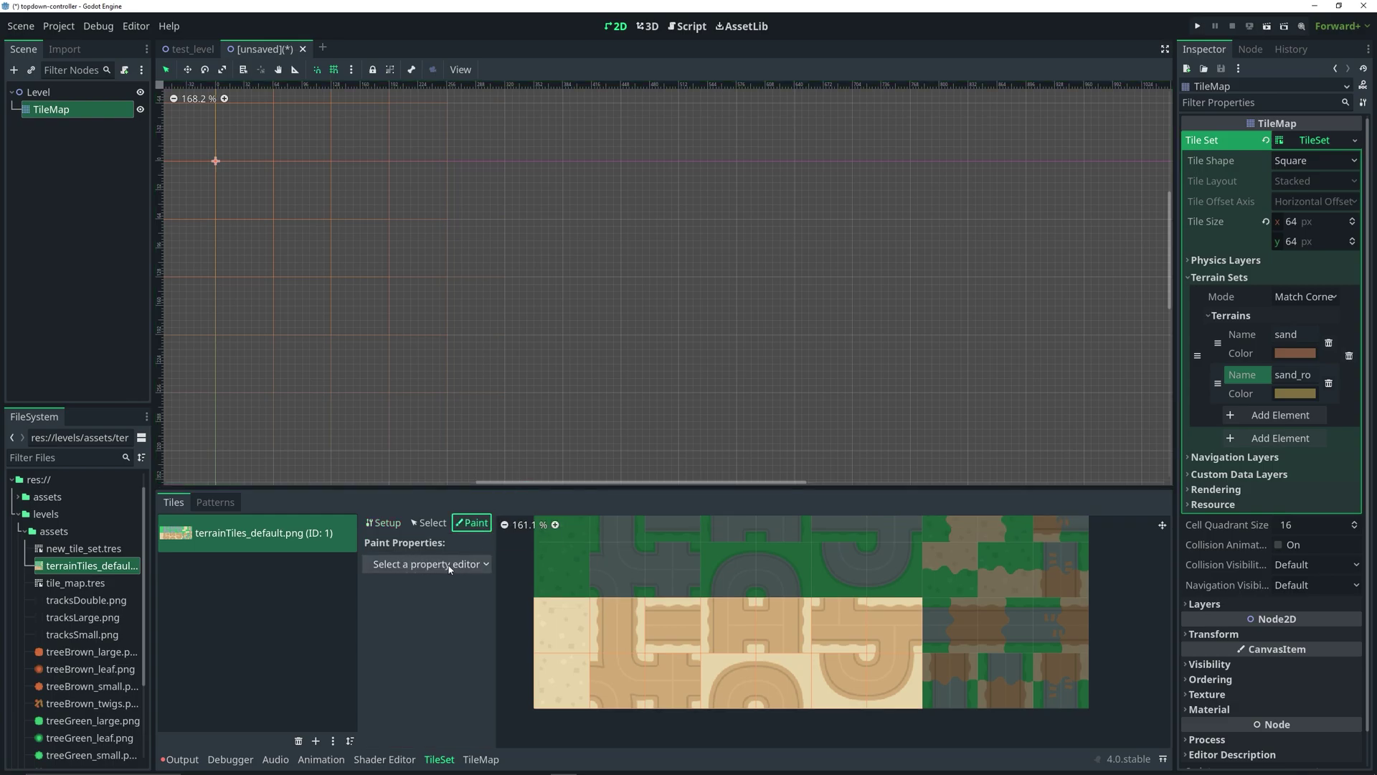
{"action": "left_click", "coordinate": [450, 566]}
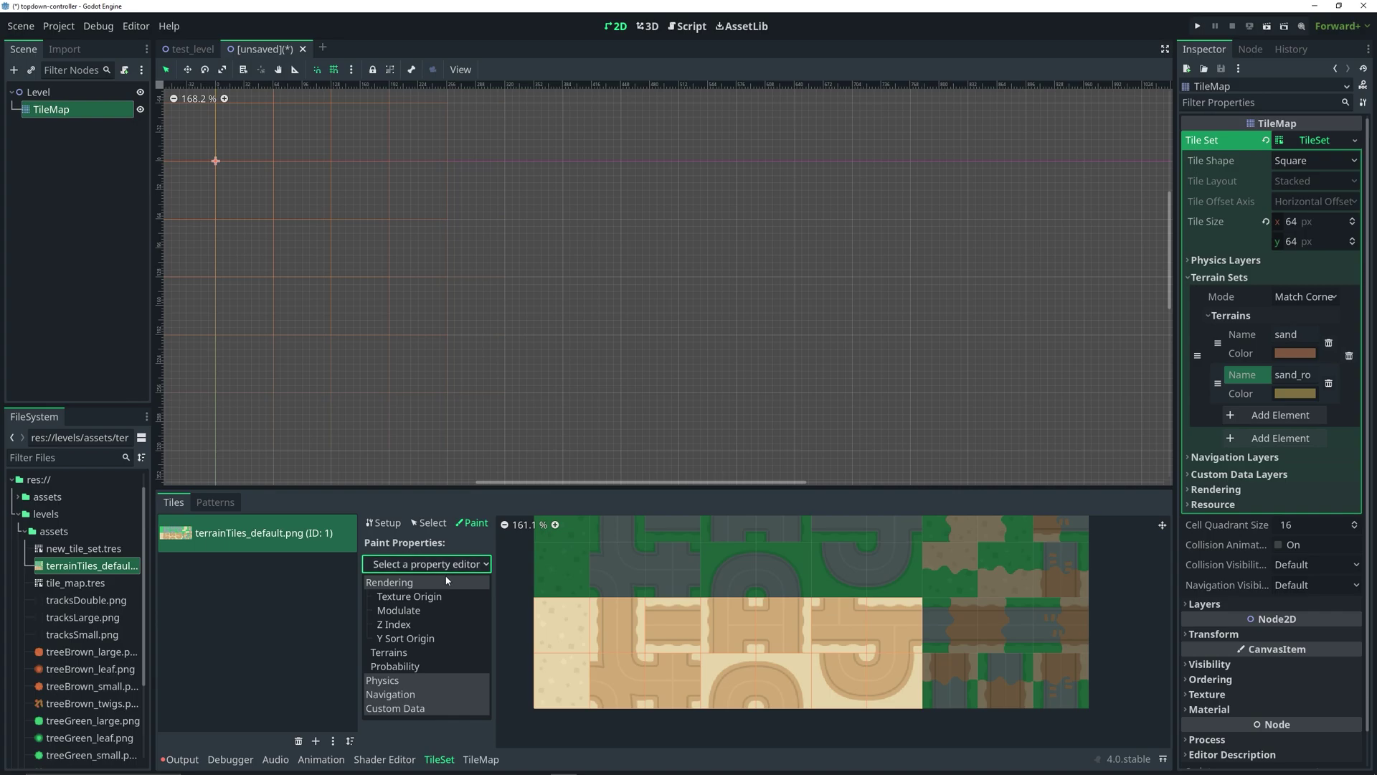
{"action": "left_click", "coordinate": [390, 652]}
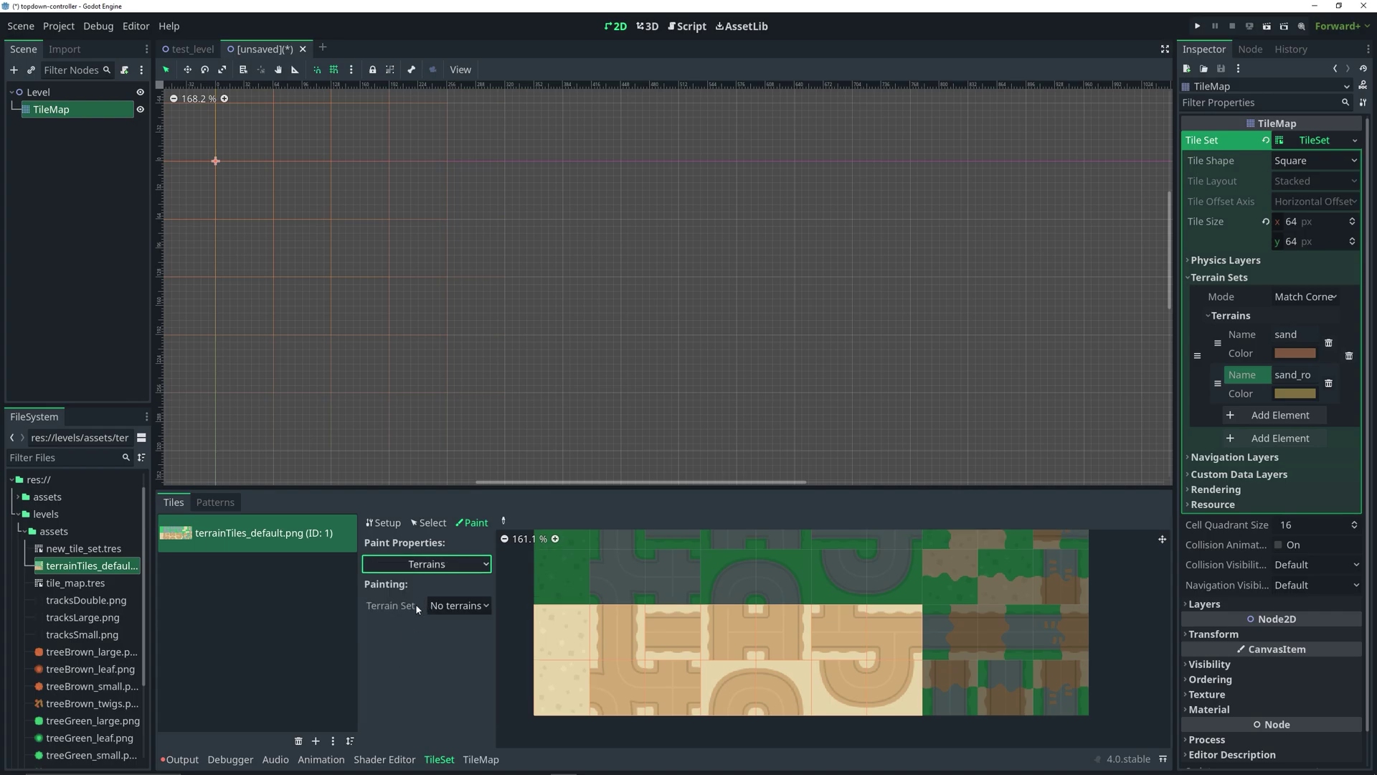
{"action": "left_click", "coordinate": [459, 606]}
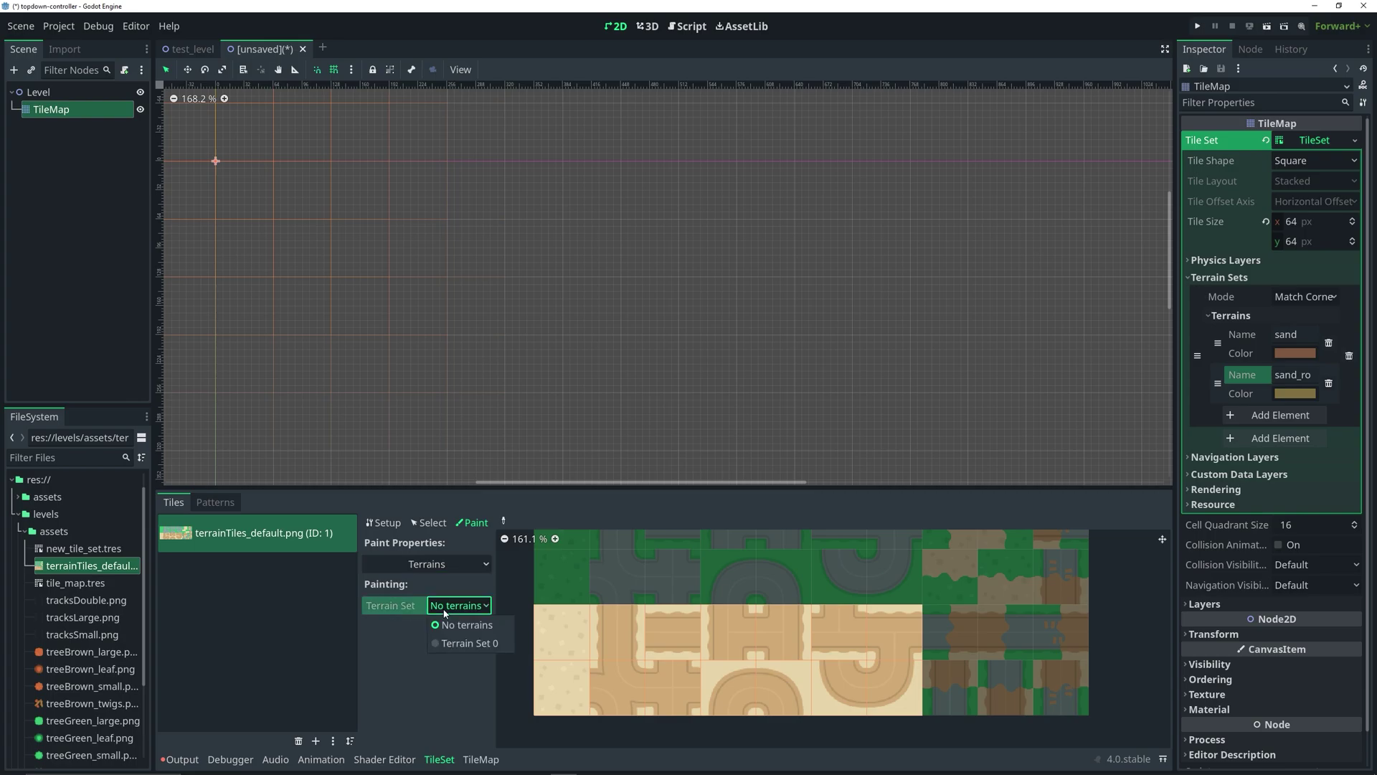
{"action": "left_click", "coordinate": [465, 643]}
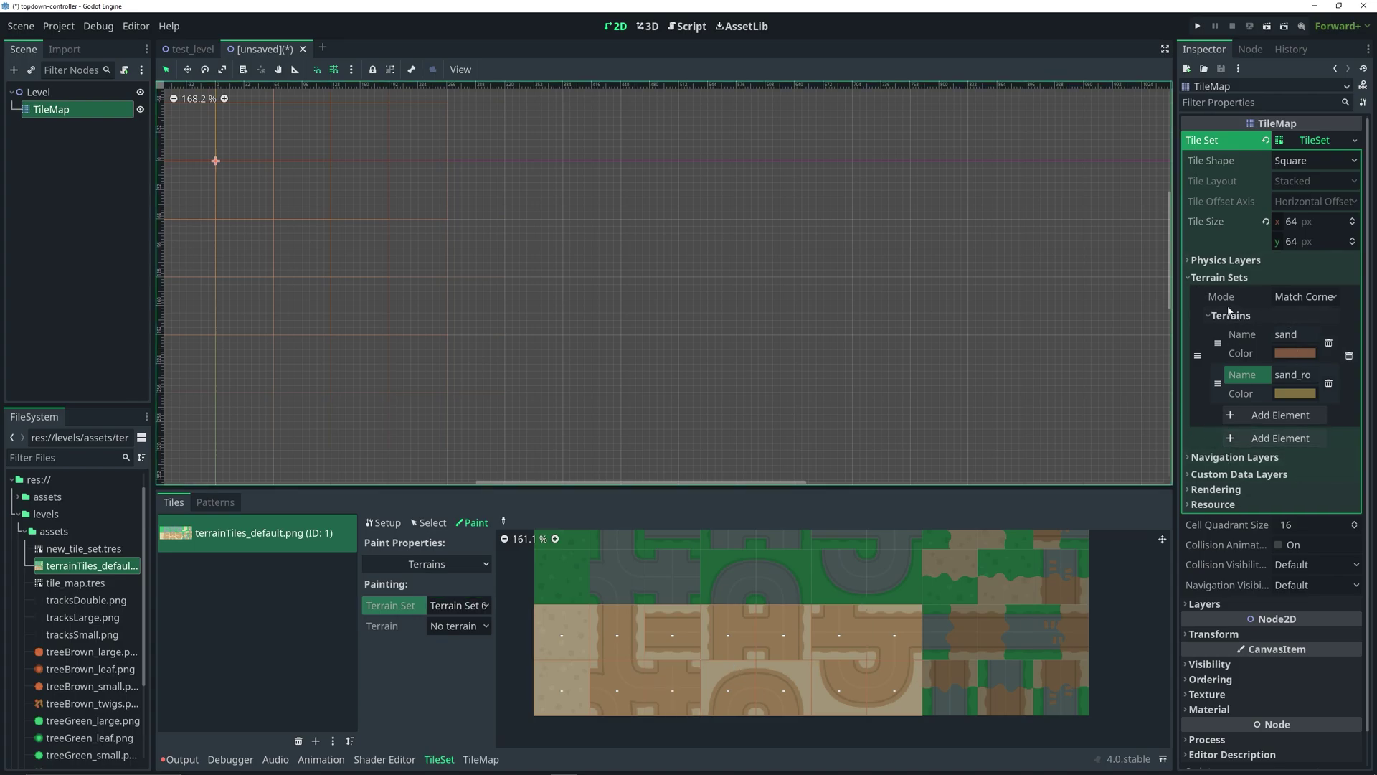
{"action": "left_click", "coordinate": [443, 630]}
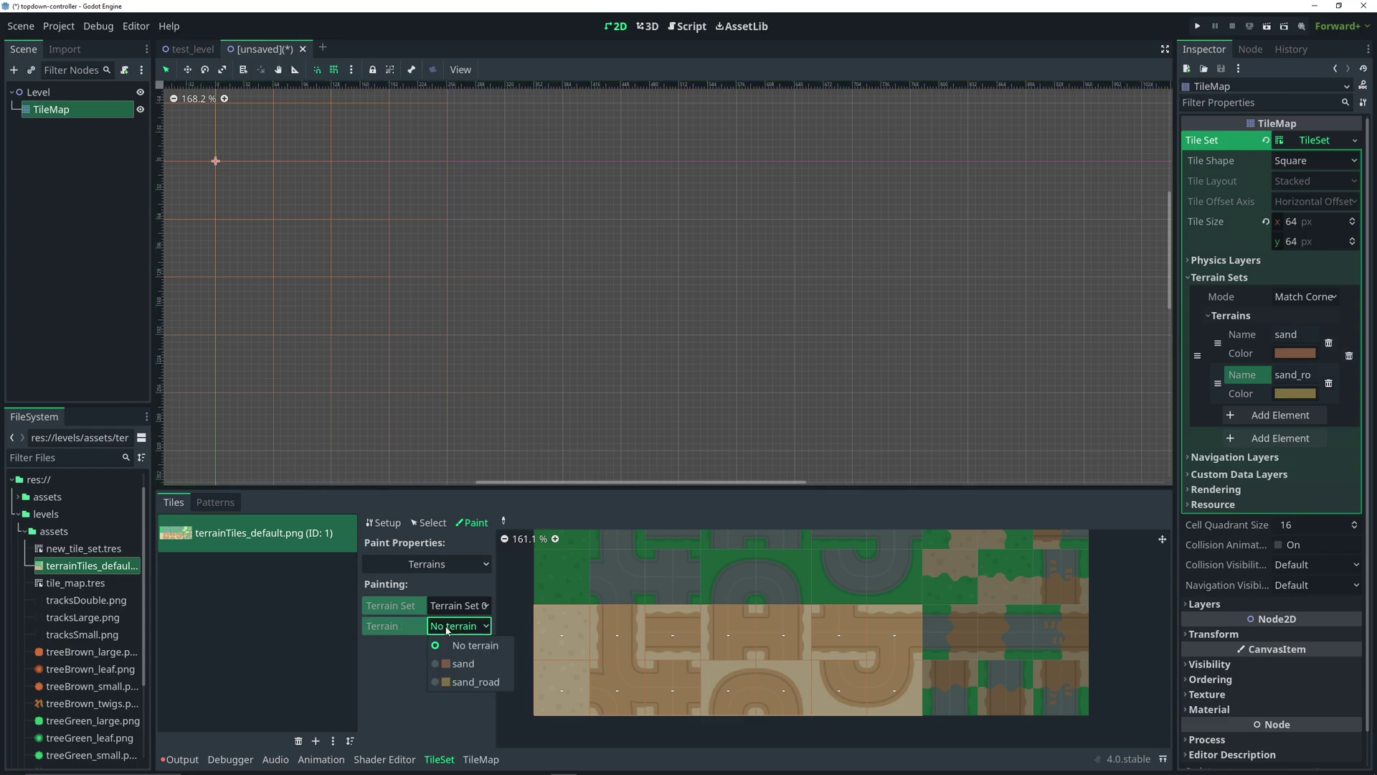
{"action": "left_click", "coordinate": [462, 665]}
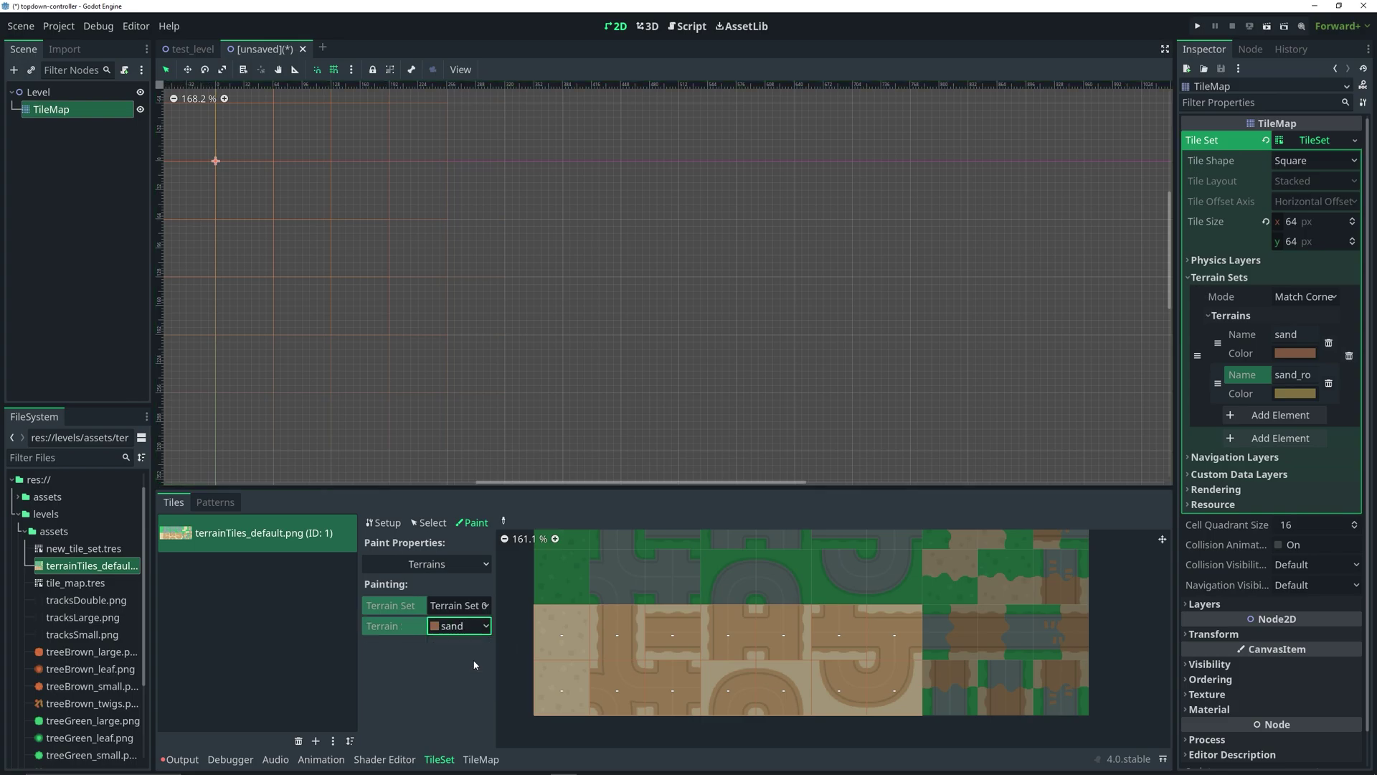
Assign the atlas's plain sand tiles to Terrain Set 0 under sand and its sand road tiles under sand_road
{"action": "left_click", "coordinate": [568, 631]}
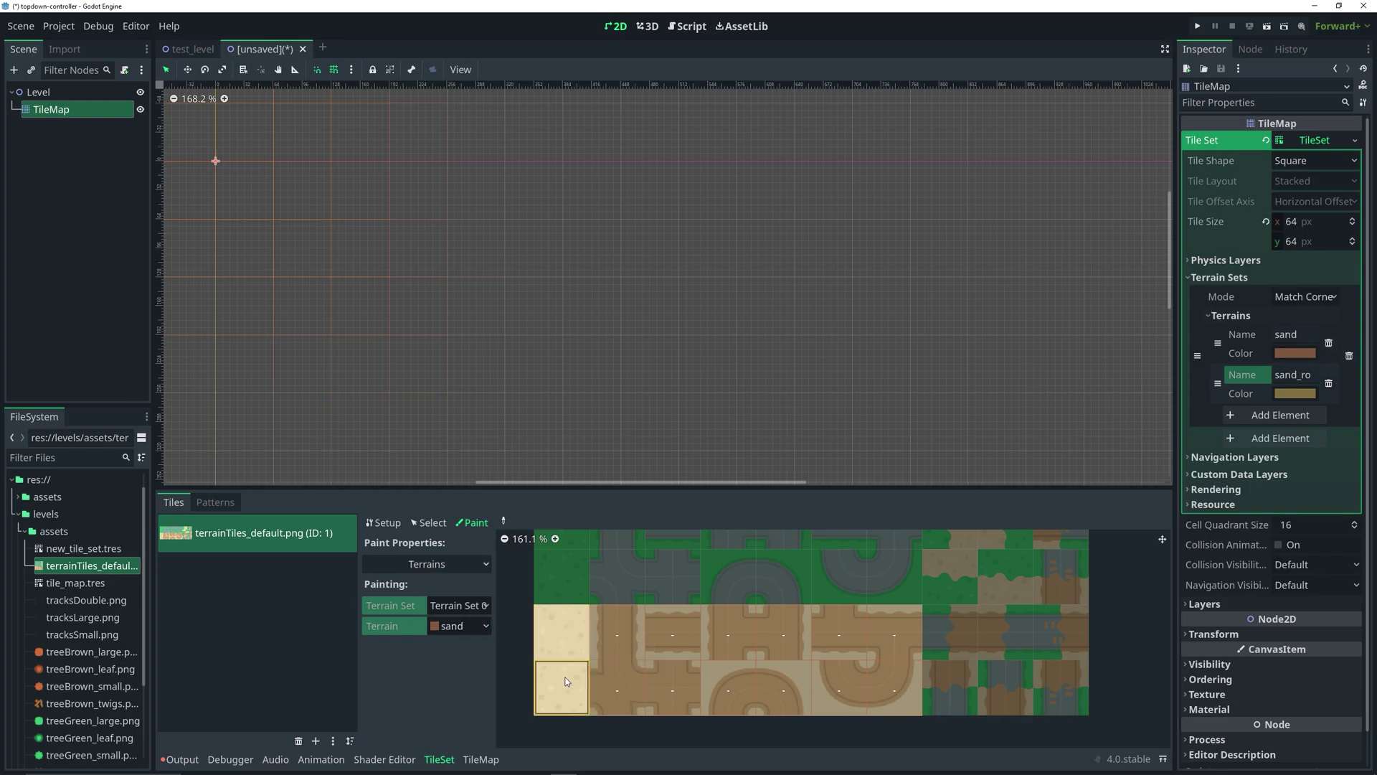
{"action": "left_click", "coordinate": [468, 623]}
{"action": "left_click", "coordinate": [472, 679]}
{"action": "mouse_move", "coordinate": [608, 639]}
{"action": "left_mouse_down"}
{"action": "mouse_move", "coordinate": [640, 699]}
{"action": "mouse_move", "coordinate": [698, 684]}
{"action": "mouse_move", "coordinate": [707, 620]}
{"action": "mouse_move", "coordinate": [745, 640]}
{"action": "mouse_move", "coordinate": [763, 704]}
{"action": "mouse_move", "coordinate": [802, 635]}
{"action": "mouse_move", "coordinate": [856, 631]}
{"action": "mouse_move", "coordinate": [893, 677]}
{"action": "left_mouse_up"}
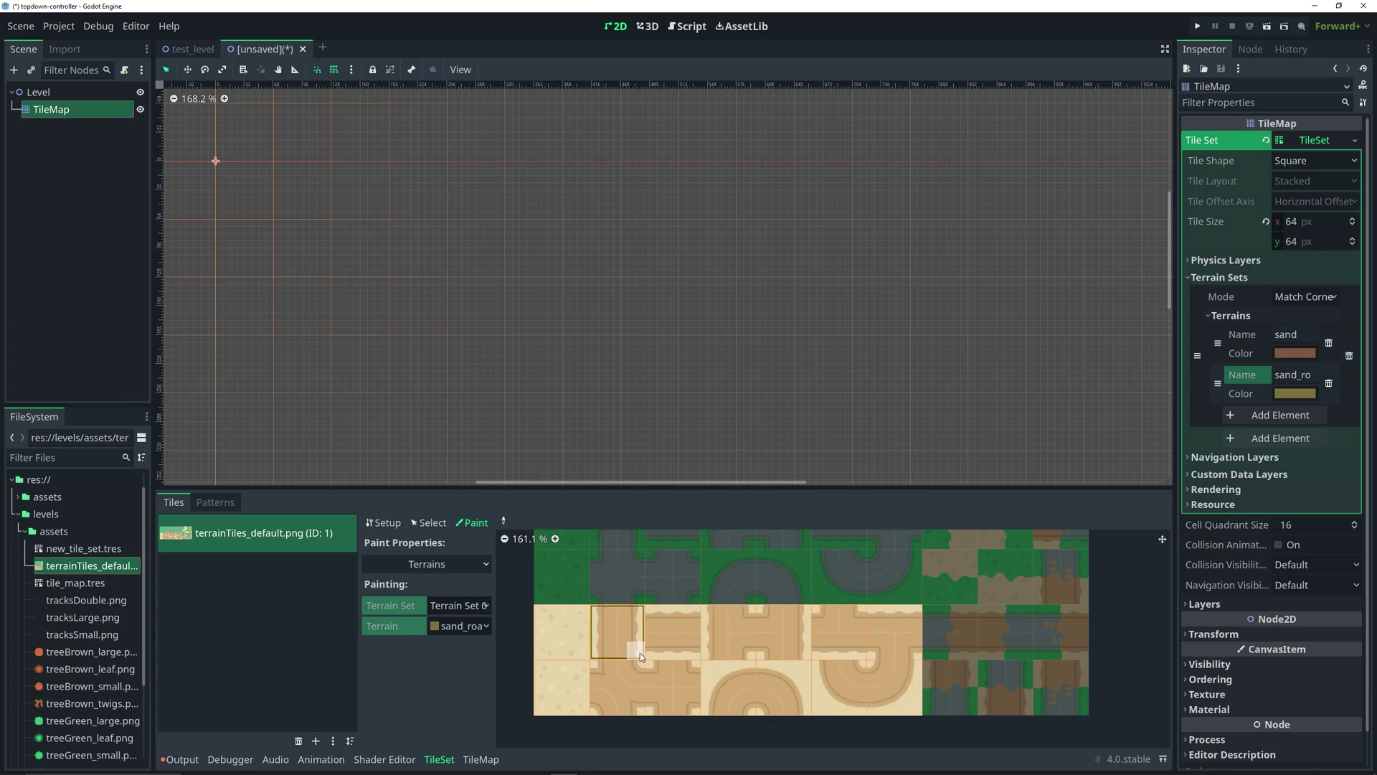
Paint the centers and all peering bits of the two plain sand tiles with the sand terrain
{"action": "left_click", "coordinate": [452, 629]}
{"action": "left_click", "coordinate": [463, 662]}
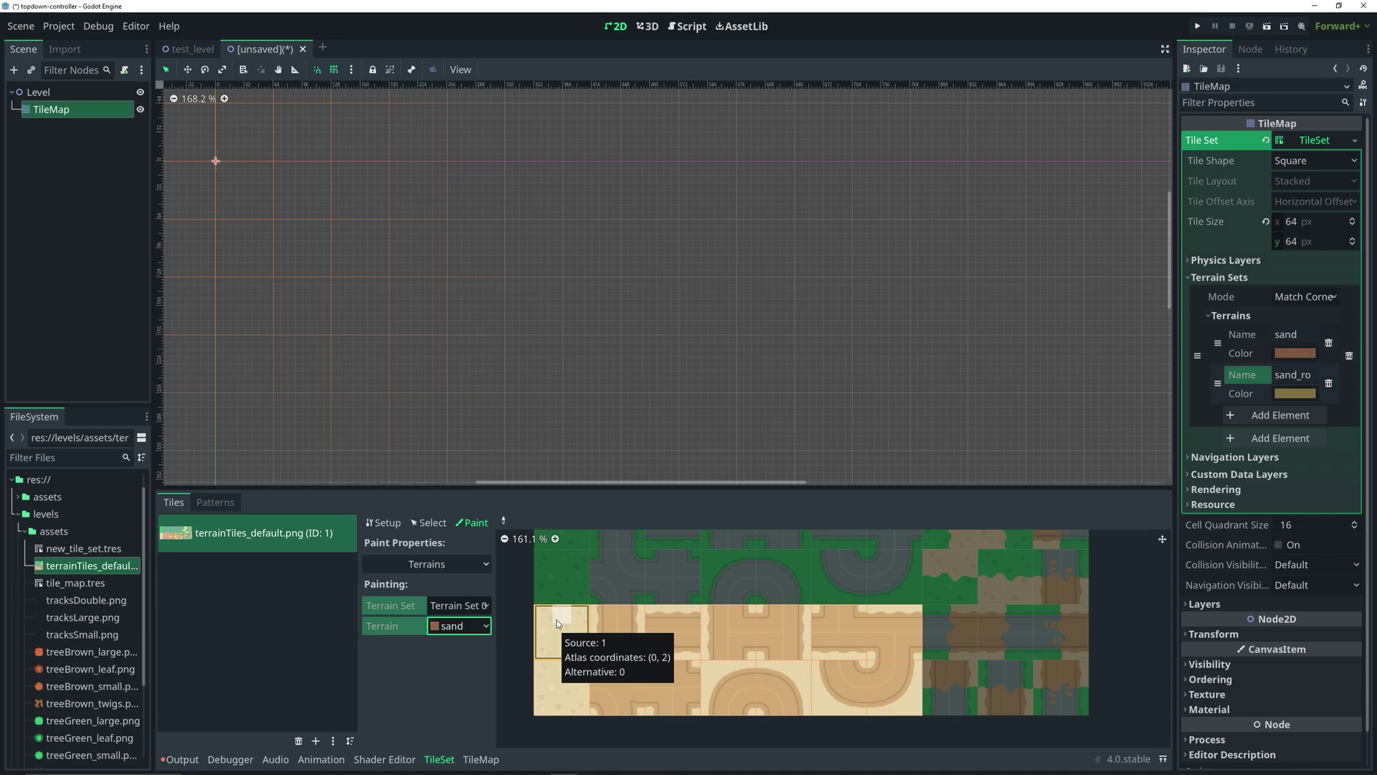
{"action": "left_click", "coordinate": [1304, 298]}
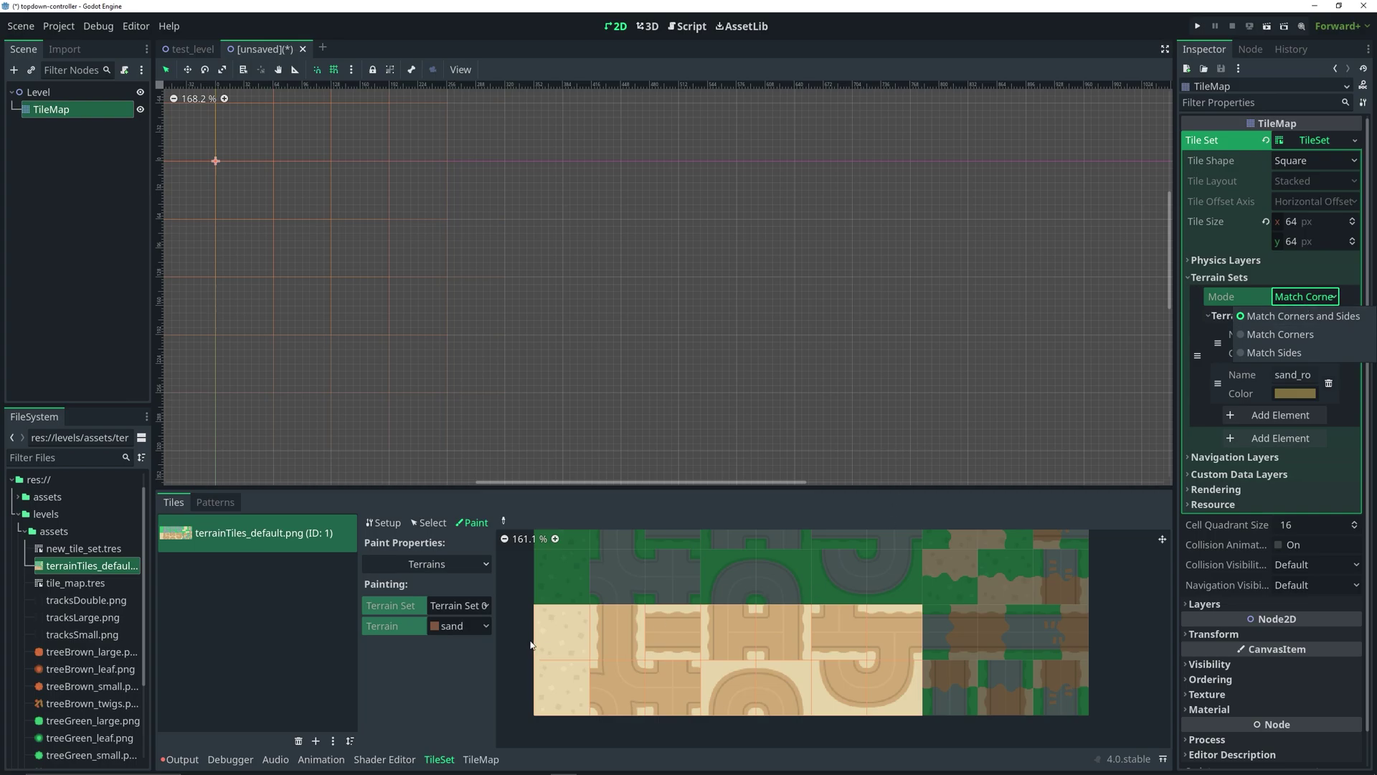
{"action": "left_click", "coordinate": [546, 621]}
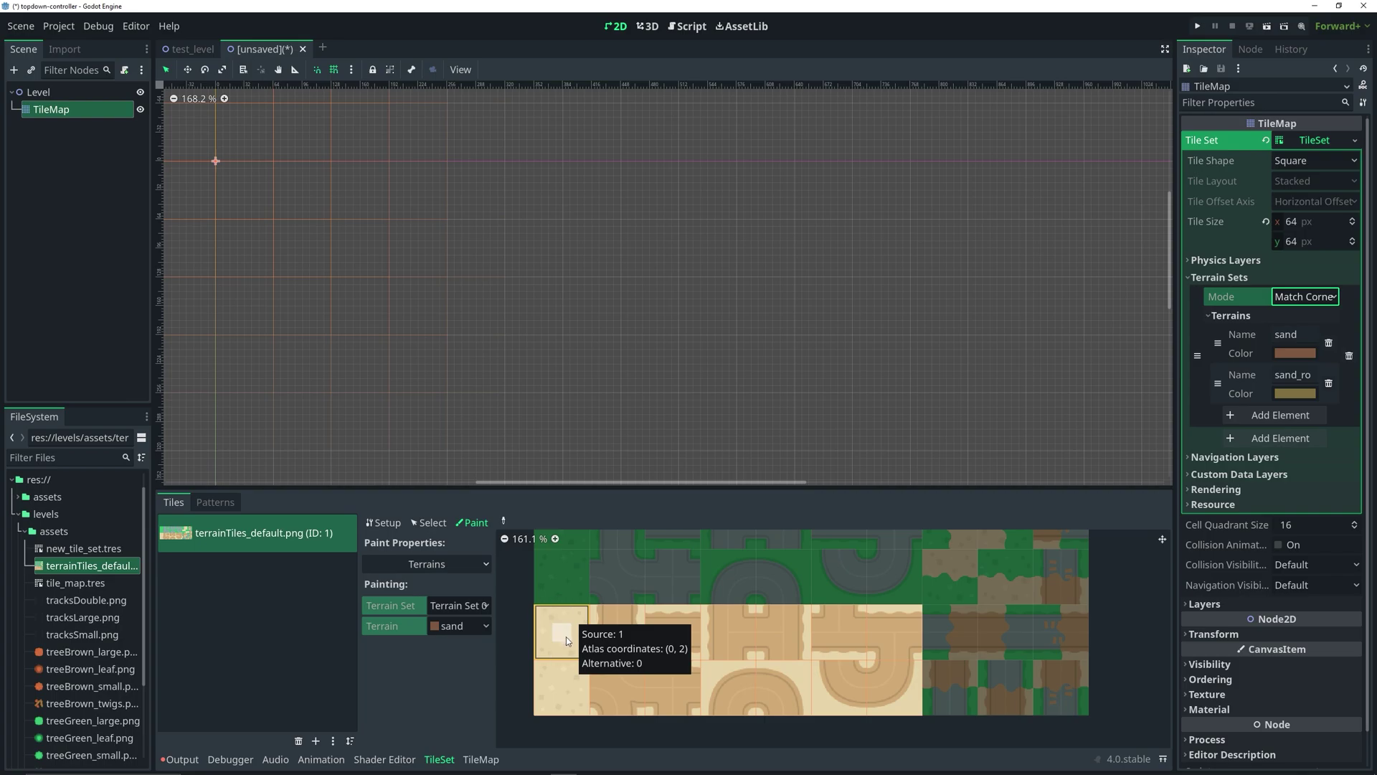
{"action": "left_click_drag", "start_coordinate": [565, 636], "coordinate": [570, 624]}
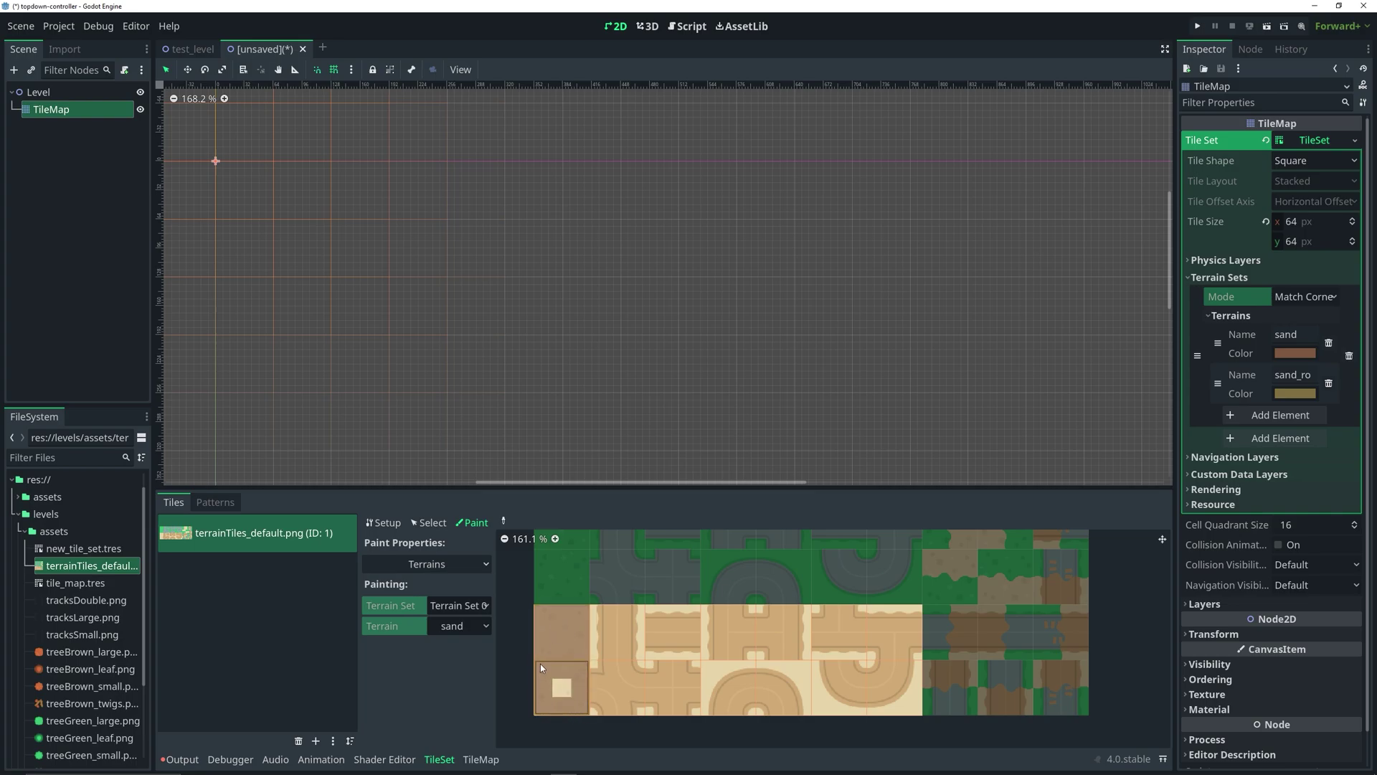
Paint sand_road terrain bits along the road on the vertical road tile and the crossroads tile below it
{"action": "left_click", "coordinate": [474, 631]}
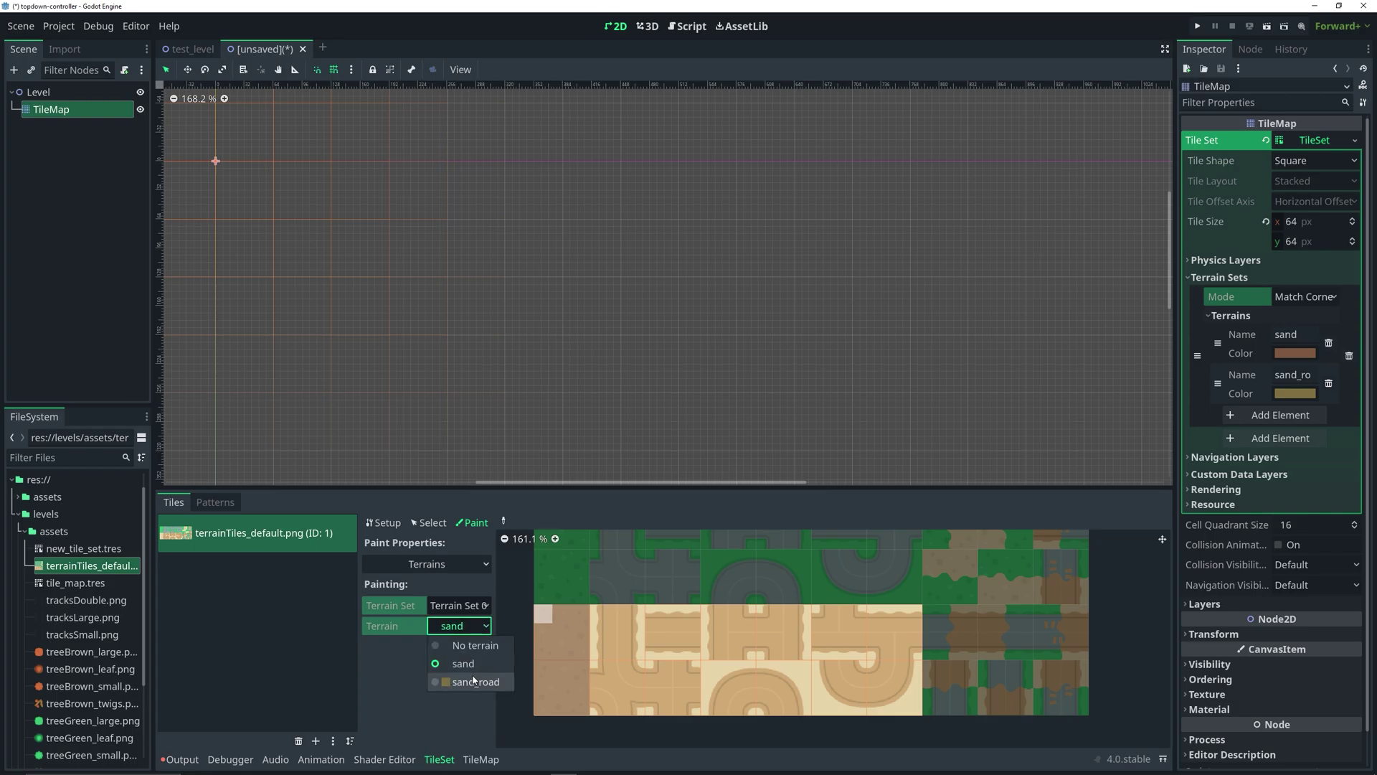
{"action": "left_click", "coordinate": [556, 626]}
{"action": "left_click", "coordinate": [459, 625]}
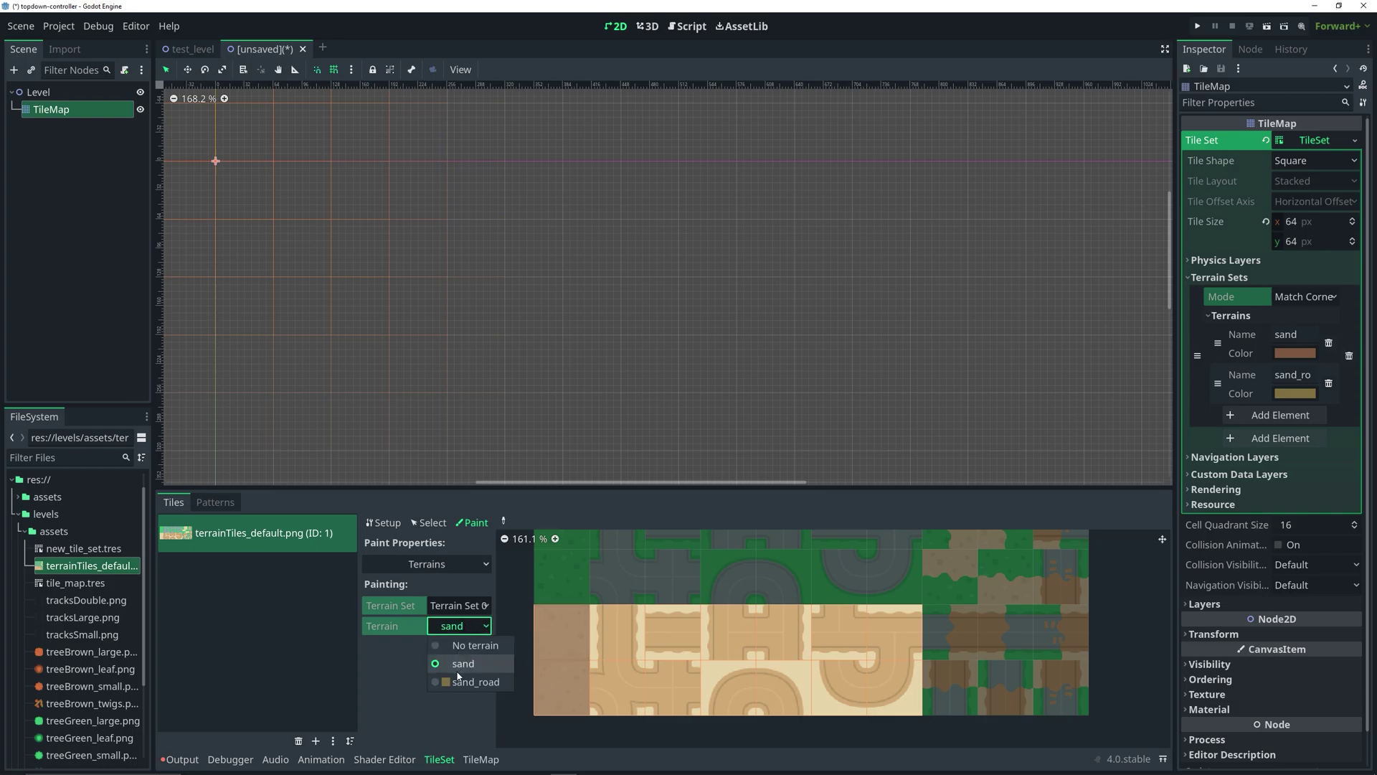
{"action": "left_click", "coordinate": [458, 676]}
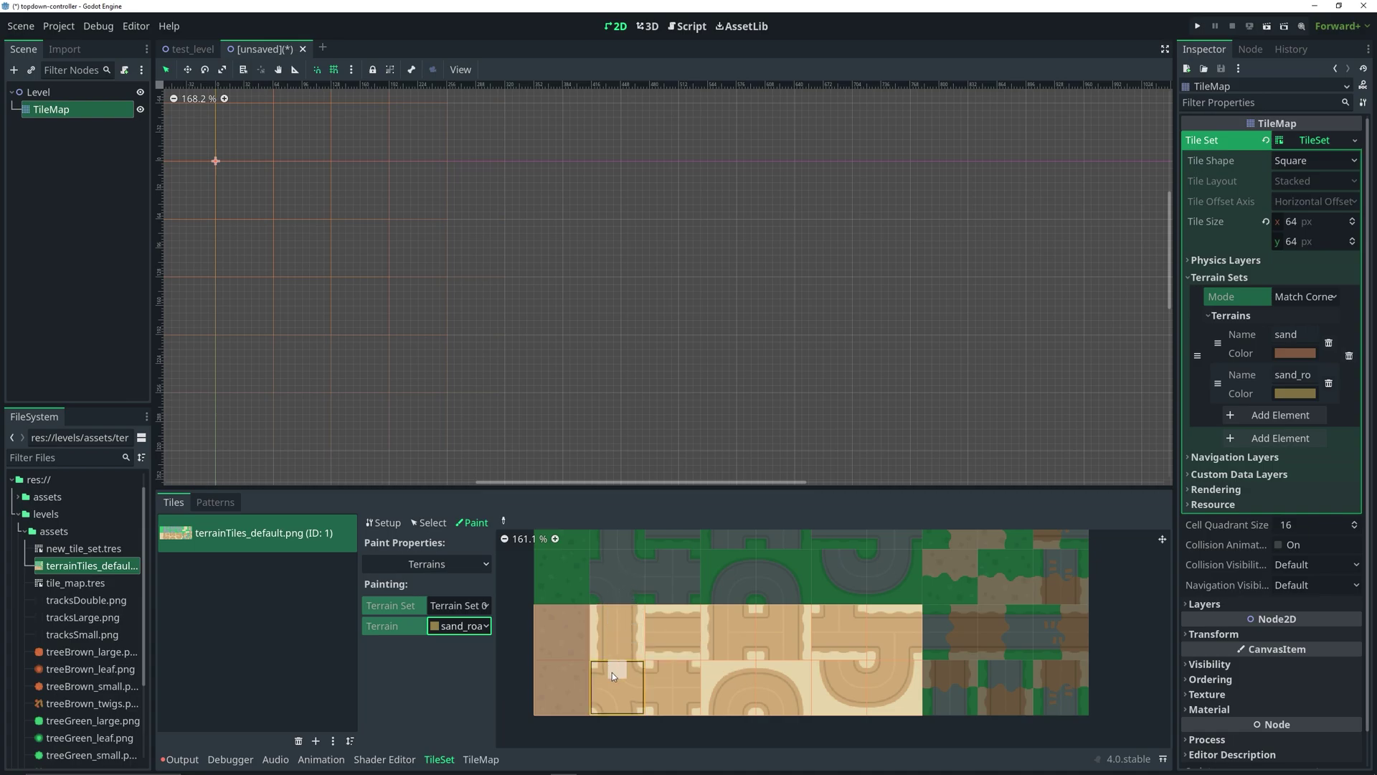
{"action": "left_click", "coordinate": [616, 619]}
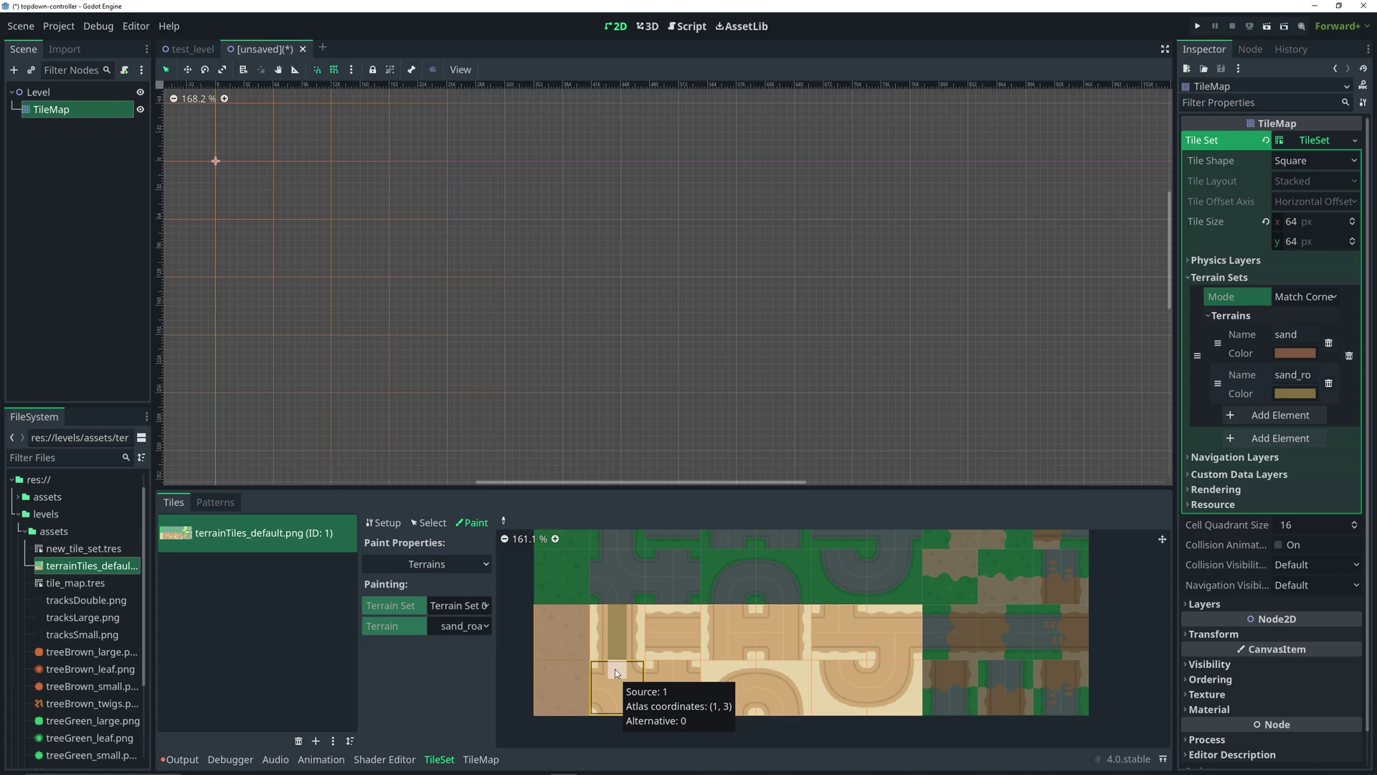
{"action": "left_click_drag", "start_coordinate": [615, 705], "coordinate": [622, 696]}
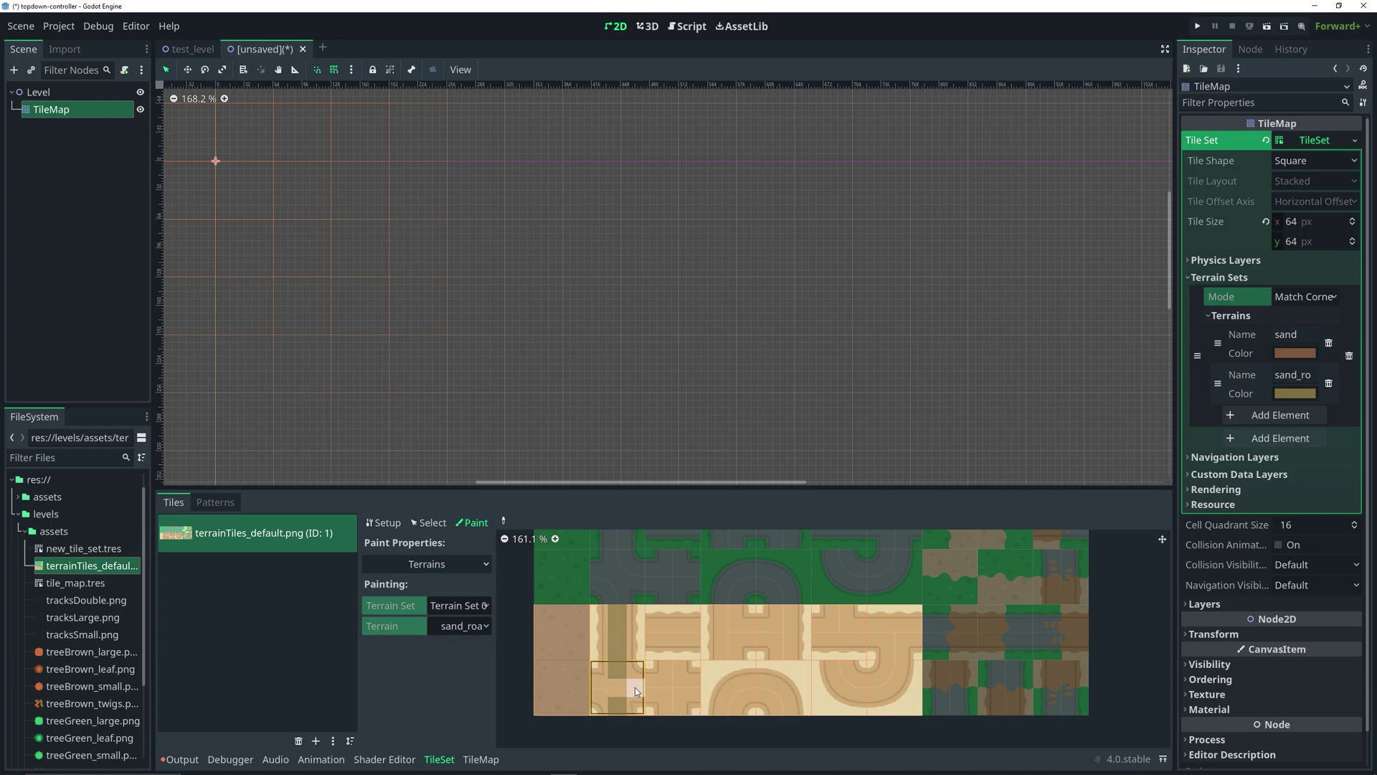
{"action": "left_click", "coordinate": [634, 687]}
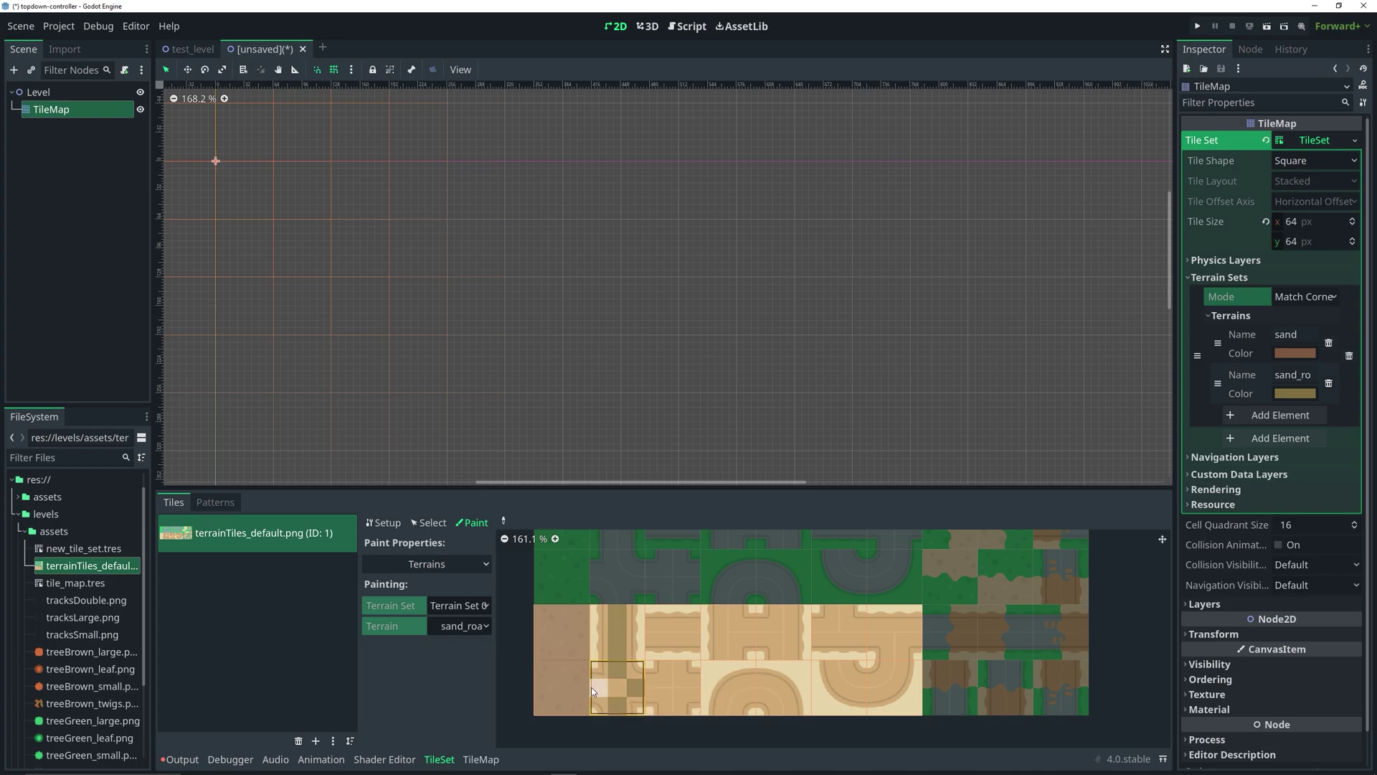
Paint sand_road bits along the road on the horizontal road tile and the two tiles beside it in the same row
{"action": "left_click", "coordinate": [665, 629]}
{"action": "left_click", "coordinate": [668, 630]}
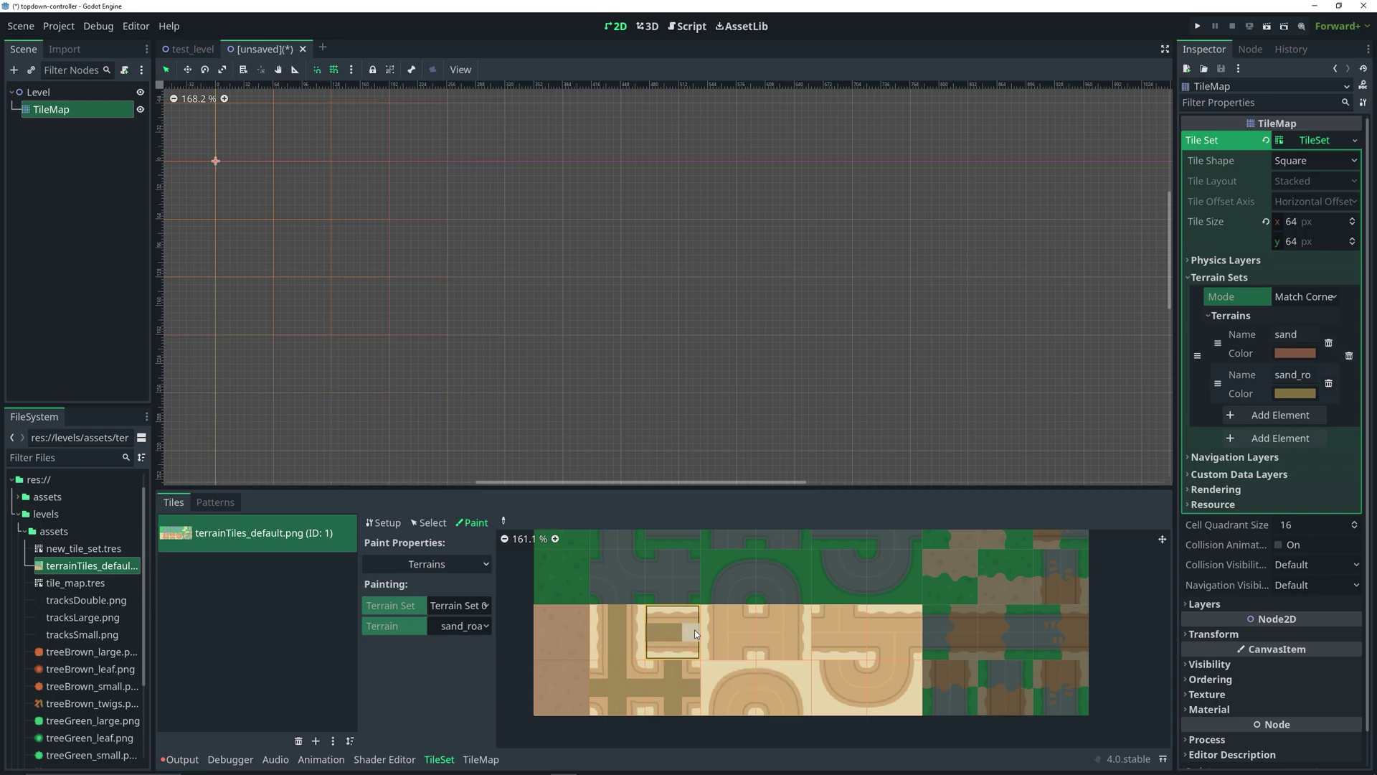
{"action": "left_click", "coordinate": [696, 630]}
{"action": "left_click_drag", "start_coordinate": [726, 629], "coordinate": [772, 631]}
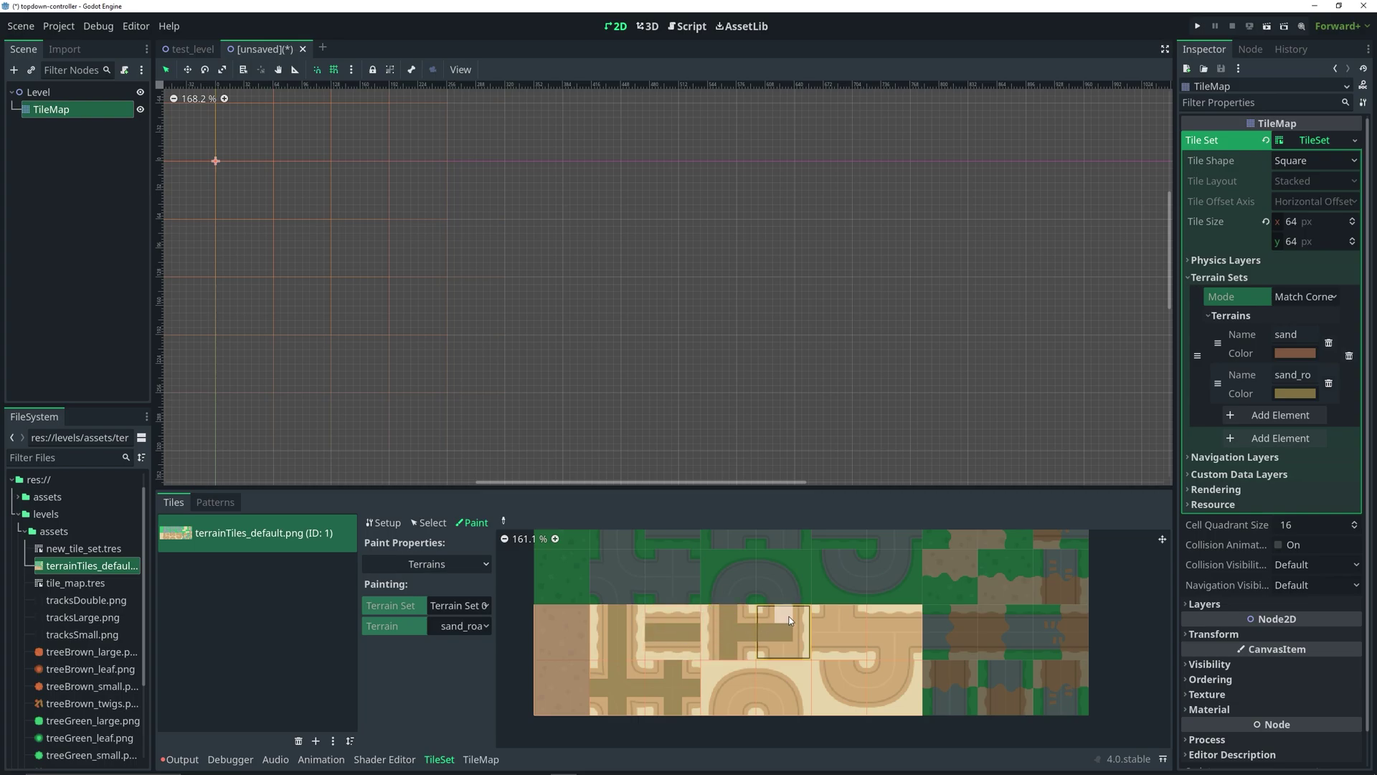
{"action": "left_click", "coordinate": [710, 632]}
Paint sand_road bits along the curved corner tiles and the last two sand road tiles of the upper row
{"action": "left_click_drag", "start_coordinate": [728, 709], "coordinate": [732, 680]}
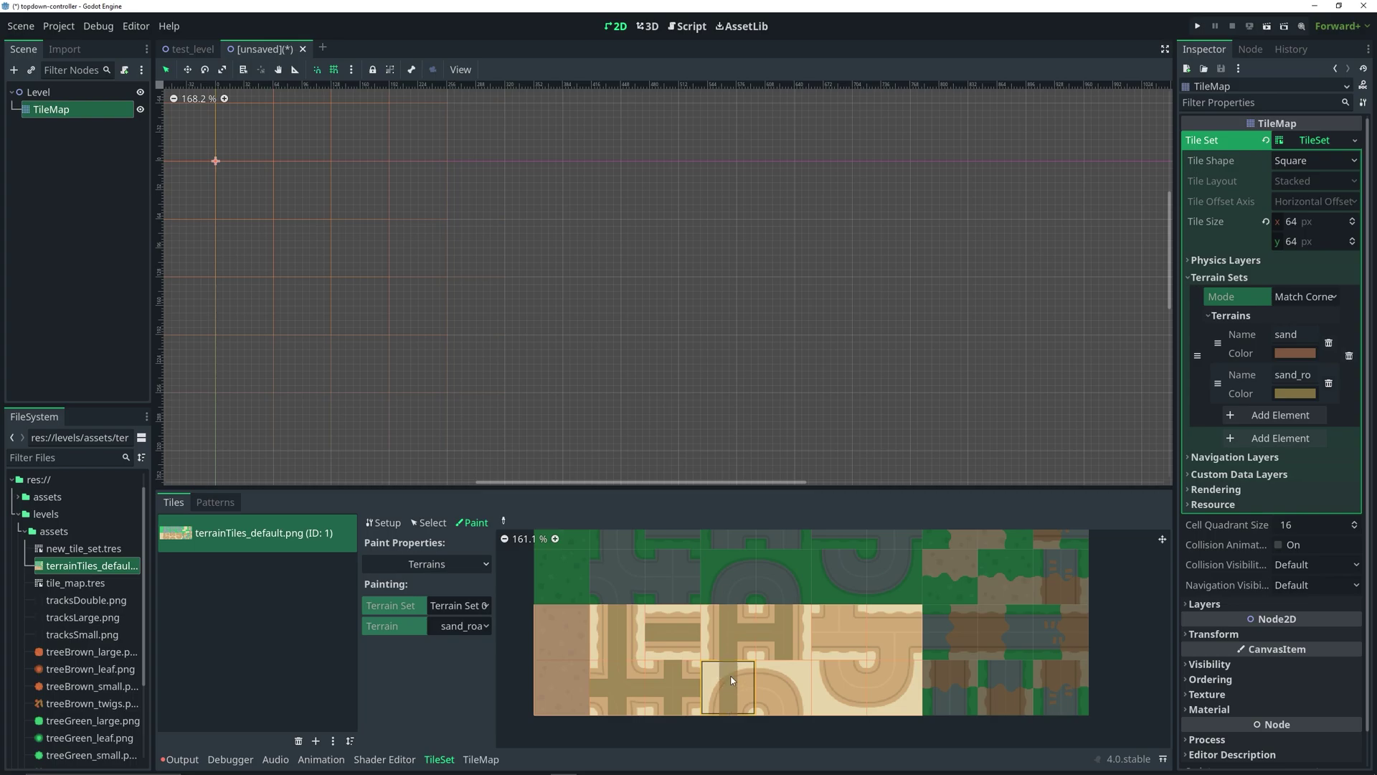
{"action": "left_click", "coordinate": [785, 699]}
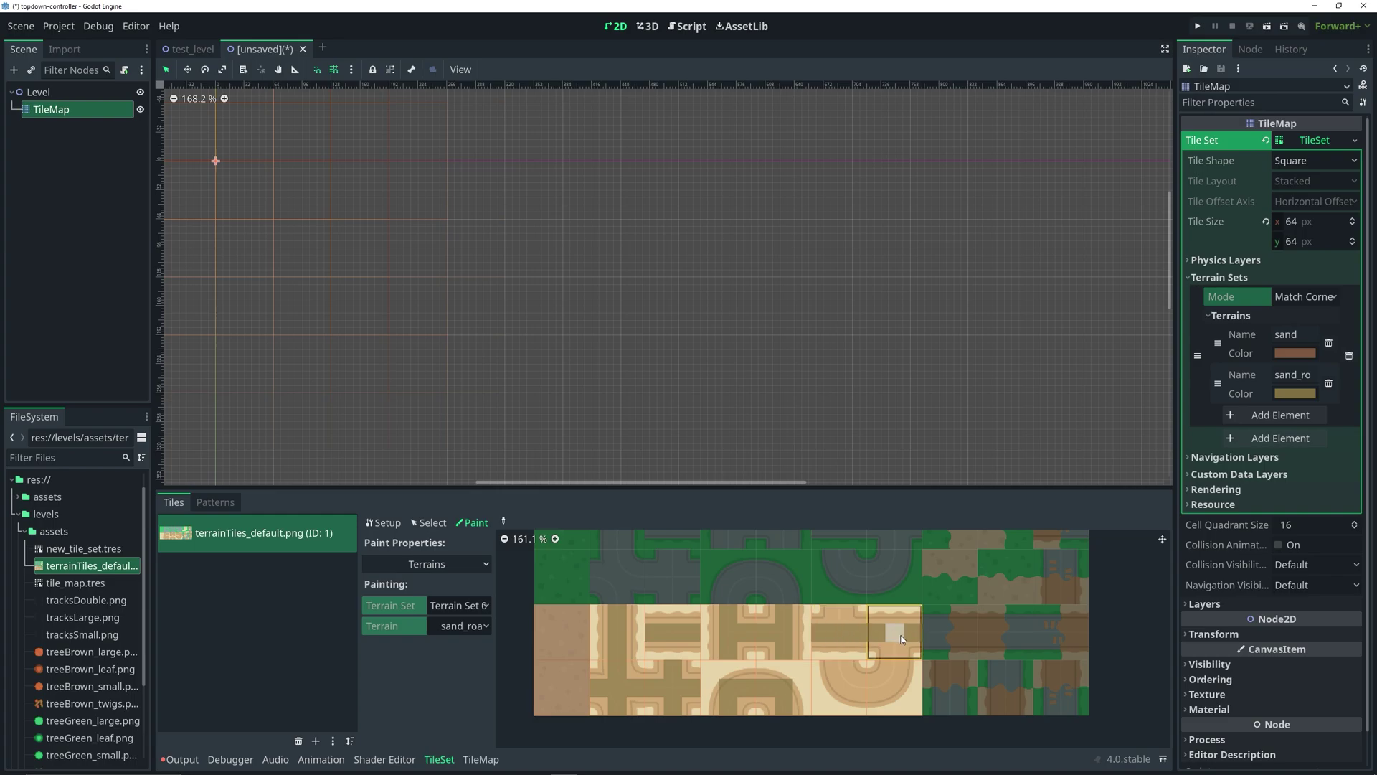
{"action": "left_click_drag", "start_coordinate": [902, 639], "coordinate": [888, 690]}
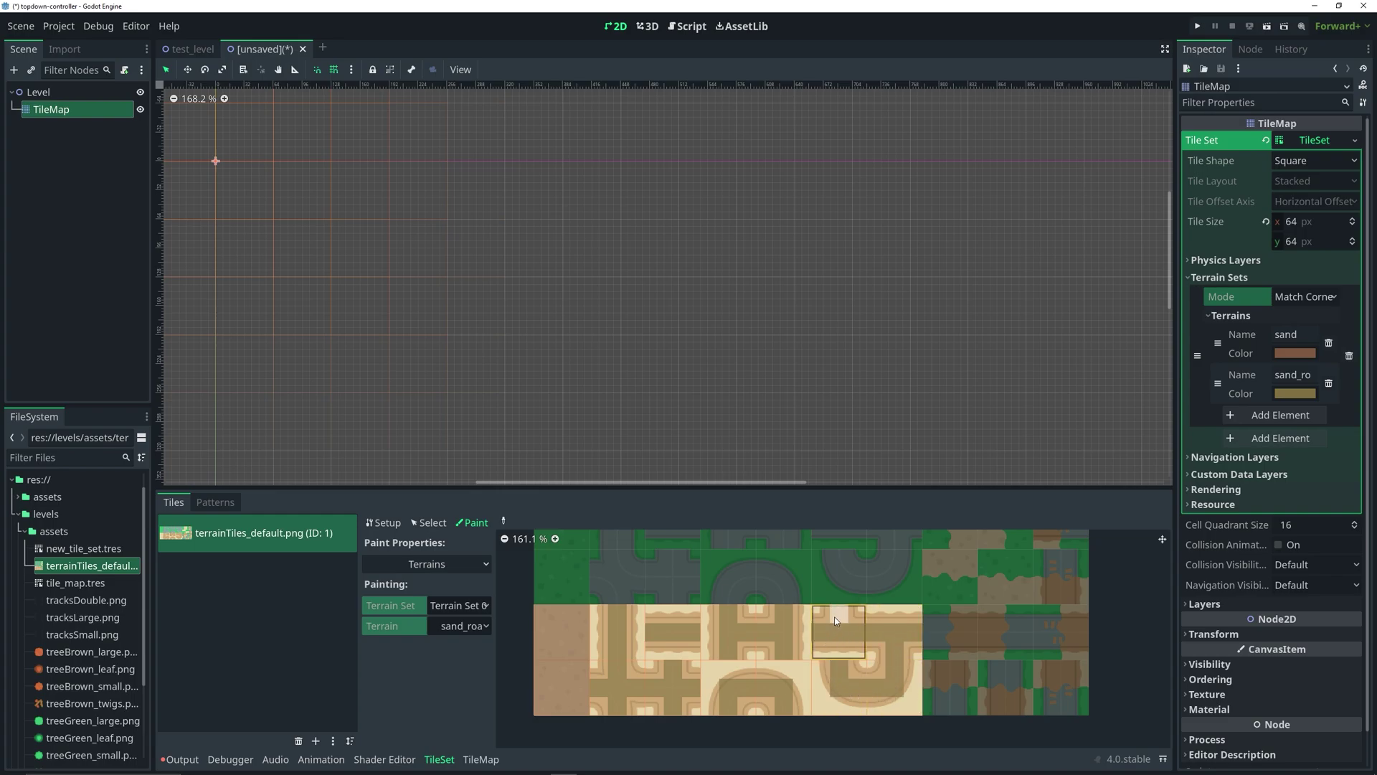
{"action": "left_click_drag", "start_coordinate": [860, 640], "coordinate": [888, 664]}
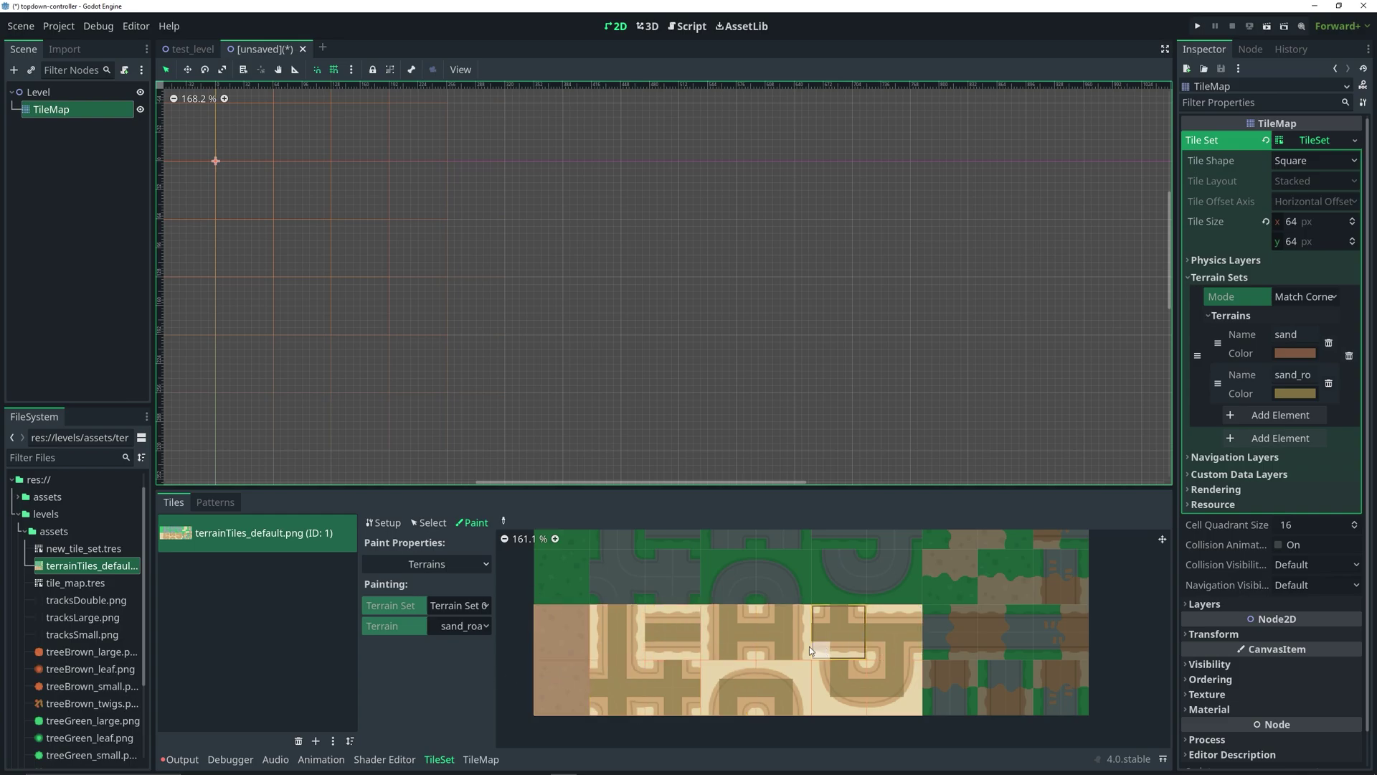
Paint a closed sand_road loop with a stepped lower side on the TileMap, starting at the origin, using terrain painting
{"action": "left_click", "coordinate": [481, 761]}
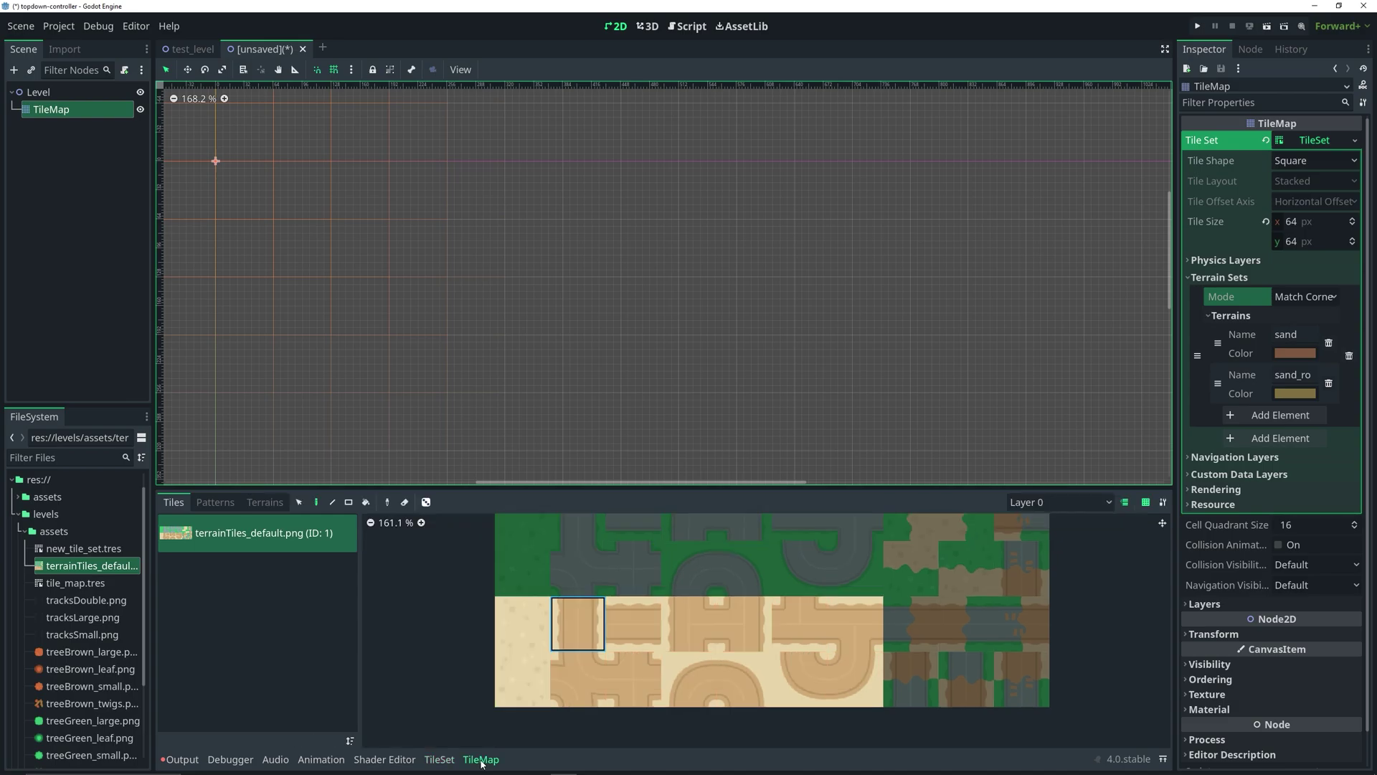
{"action": "left_click", "coordinate": [265, 501]}
{"action": "left_click", "coordinate": [279, 508]}
{"action": "left_click", "coordinate": [220, 545]}
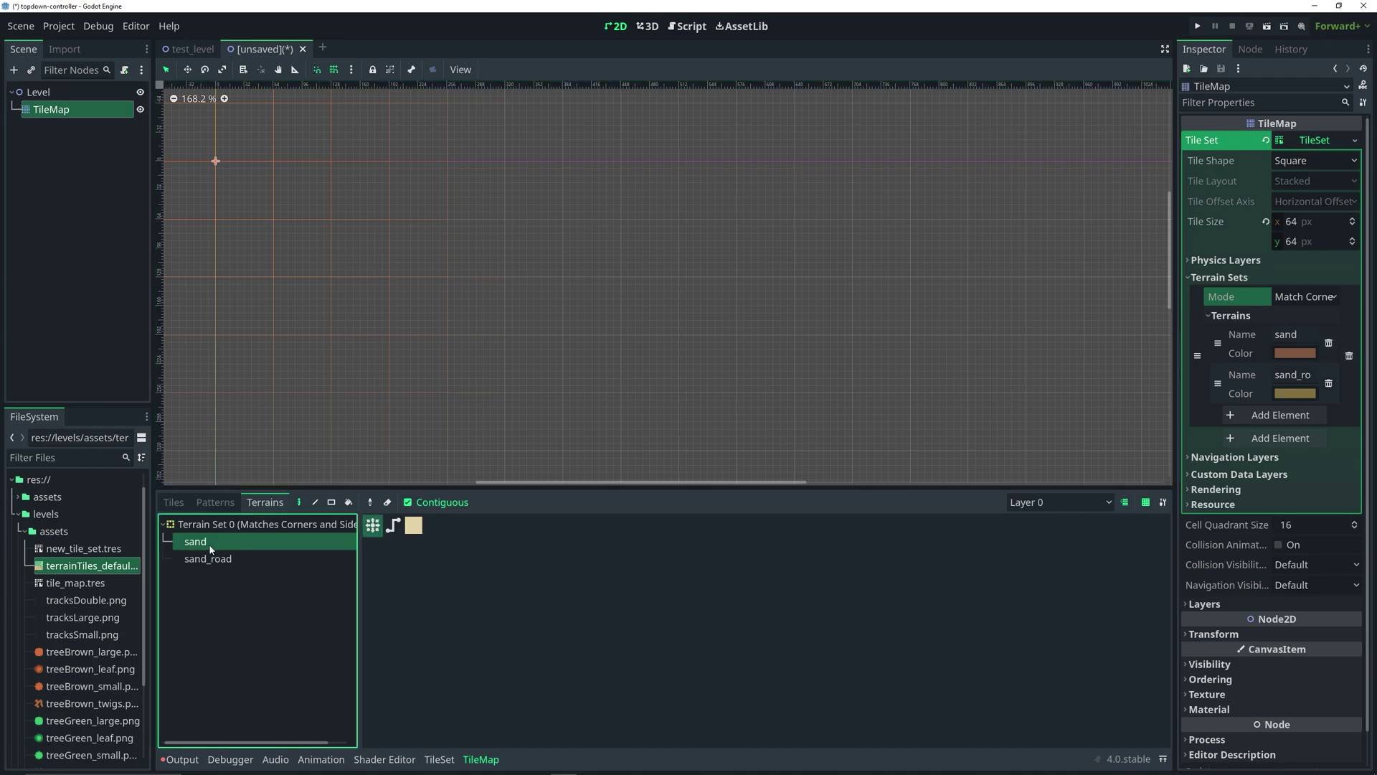
{"action": "left_click", "coordinate": [210, 559]}
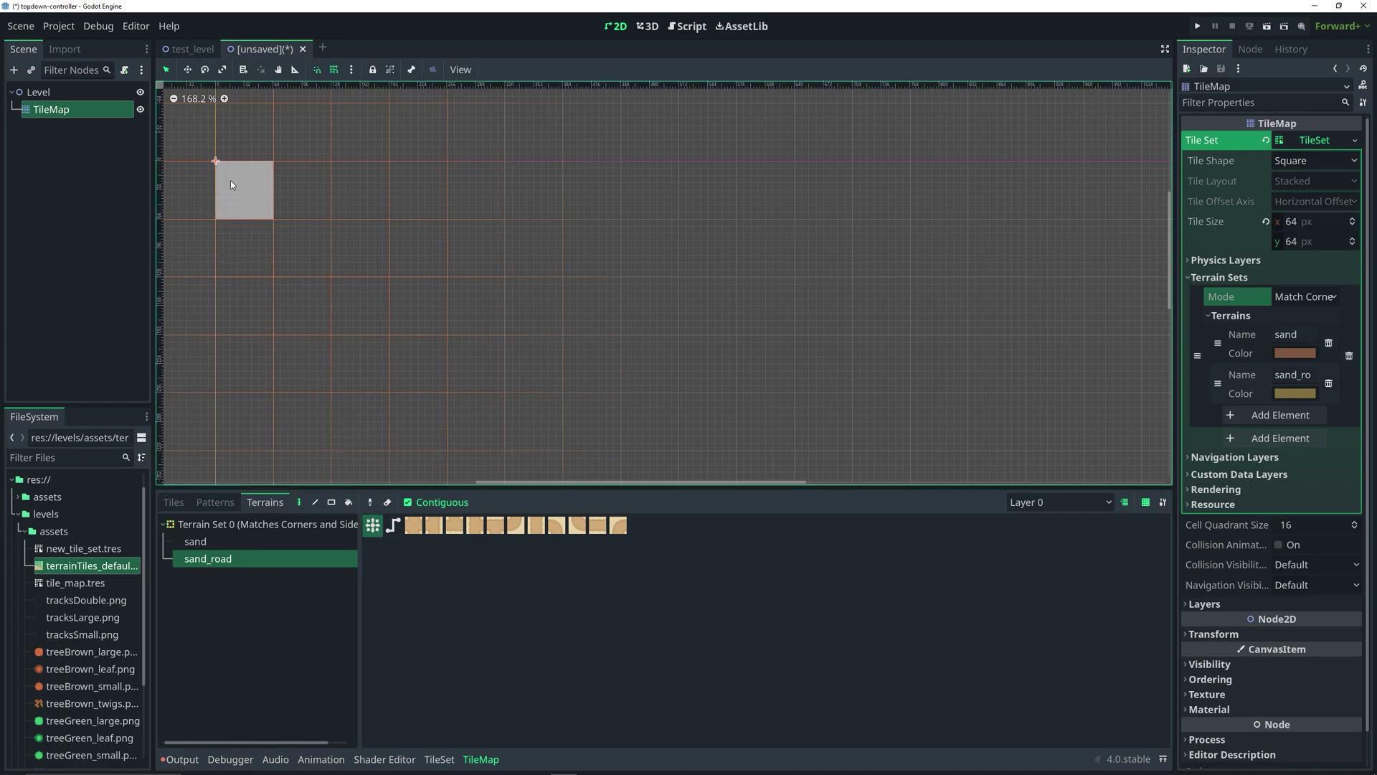
{"action": "scroll", "coordinate": [291, 190], "scroll_direction": "down", "scroll_amount": 3}
{"action": "mouse_move", "coordinate": [290, 190]}
{"action": "middle_mouse_down"}
{"action": "mouse_move", "coordinate": [584, 330]}
{"action": "mouse_move", "coordinate": [566, 308]}
{"action": "mouse_move", "coordinate": [584, 225]}
{"action": "middle_mouse_up"}
{"action": "scroll", "coordinate": [568, 311], "scroll_direction": "down", "scroll_amount": 1}
{"action": "left_click", "coordinate": [362, 153]}
{"action": "mouse_move", "coordinate": [362, 152]}
{"action": "left_mouse_down"}
{"action": "mouse_move", "coordinate": [644, 132]}
{"action": "mouse_move", "coordinate": [838, 148]}
{"action": "mouse_move", "coordinate": [833, 324]}
{"action": "mouse_move", "coordinate": [680, 312]}
{"action": "mouse_move", "coordinate": [692, 248]}
{"action": "mouse_move", "coordinate": [550, 246]}
{"action": "mouse_move", "coordinate": [386, 271]}
{"action": "mouse_move", "coordinate": [346, 219]}
{"action": "mouse_move", "coordinate": [364, 171]}
{"action": "left_mouse_up"}
{"action": "right_click", "coordinate": [406, 285]}
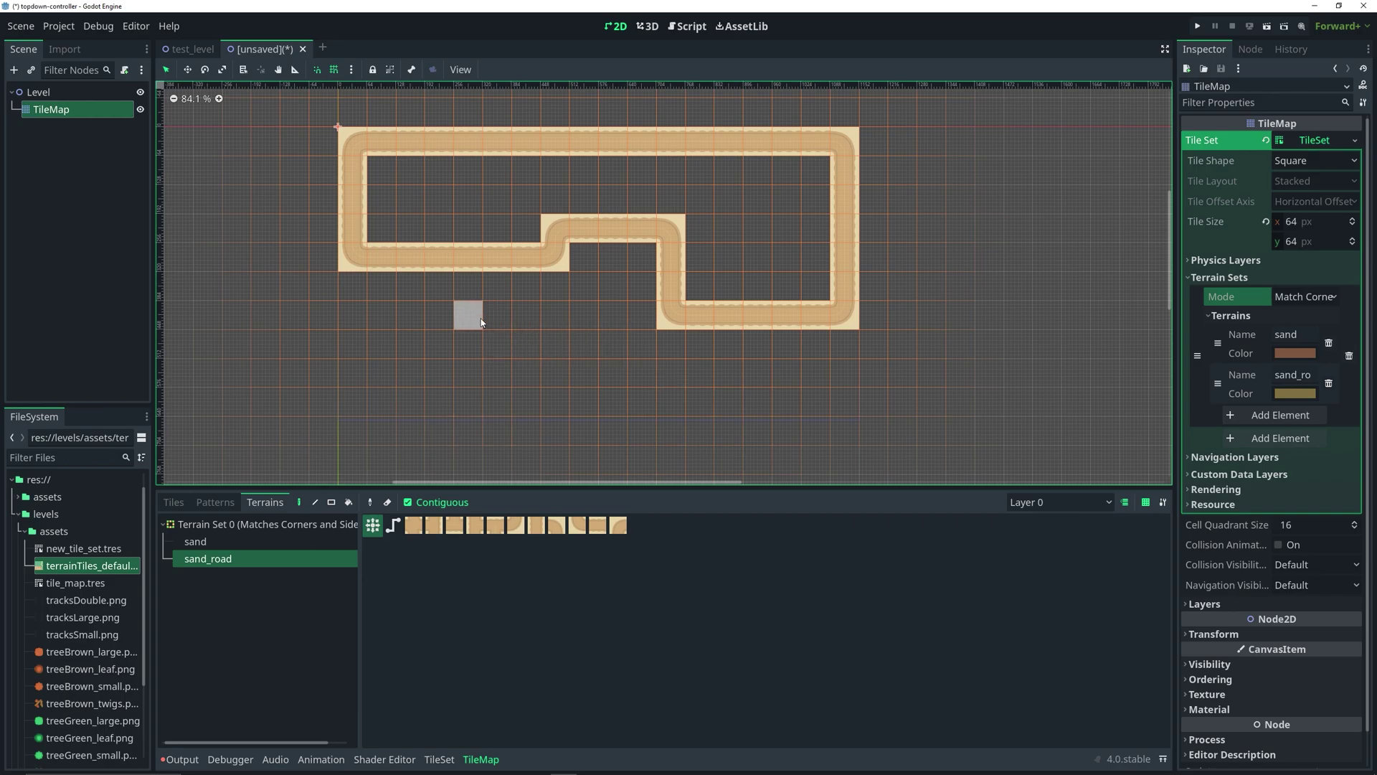
Extend the sand_road network with a loop below and a smaller loop on the right, erasing the stray tile outside the lower-left corner
{"action": "mouse_move", "coordinate": [341, 287]}
{"action": "left_mouse_down"}
{"action": "mouse_move", "coordinate": [341, 449]}
{"action": "mouse_move", "coordinate": [856, 448]}
{"action": "mouse_move", "coordinate": [851, 321]}
{"action": "mouse_move", "coordinate": [868, 406]}
{"action": "mouse_move", "coordinate": [985, 385]}
{"action": "mouse_move", "coordinate": [1027, 322]}
{"action": "mouse_move", "coordinate": [1042, 207]}
{"action": "mouse_move", "coordinate": [856, 203]}
{"action": "mouse_move", "coordinate": [1057, 286]}
{"action": "mouse_move", "coordinate": [1034, 266]}
{"action": "mouse_move", "coordinate": [1038, 302]}
{"action": "mouse_move", "coordinate": [978, 401]}
{"action": "mouse_move", "coordinate": [859, 417]}
{"action": "left_mouse_up"}
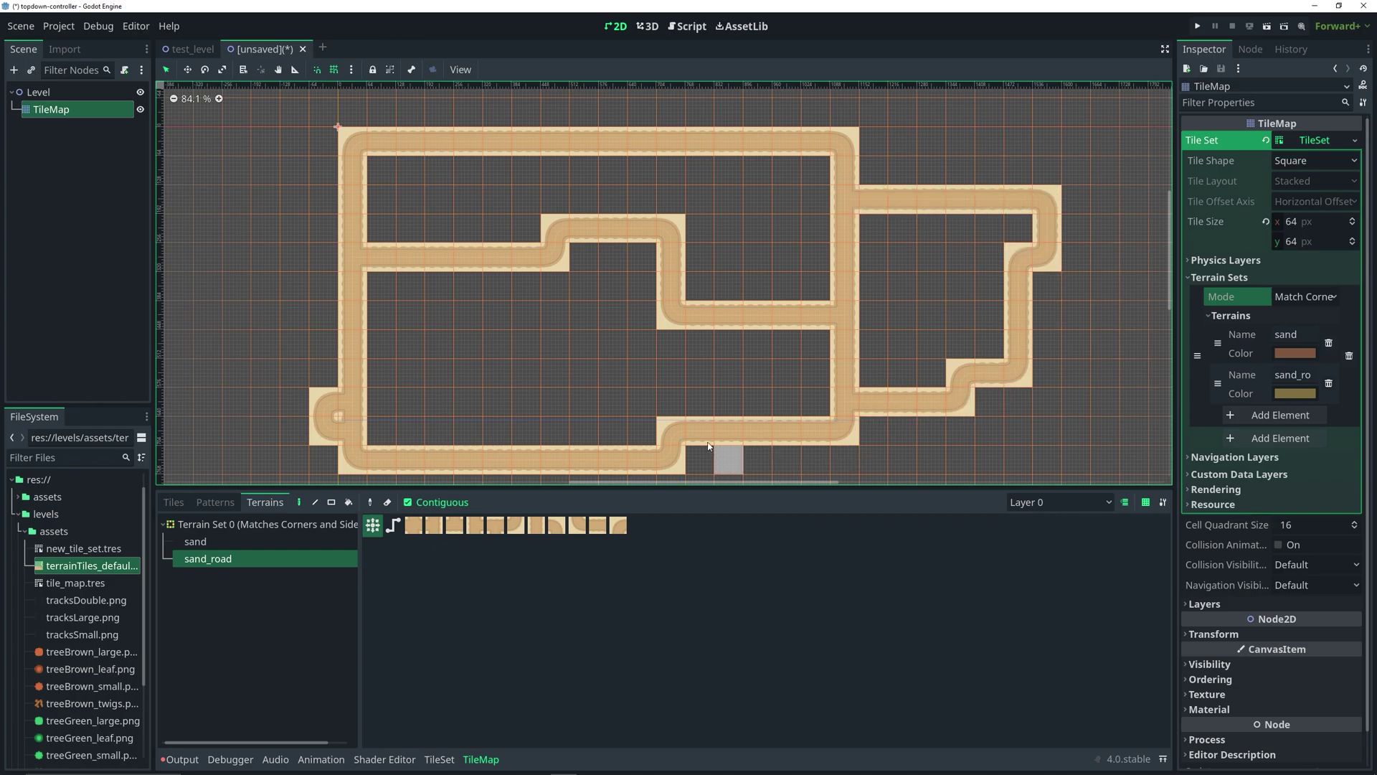
{"action": "right_click", "coordinate": [322, 420]}
{"action": "scroll", "coordinate": [646, 310], "scroll_direction": "down", "scroll_amount": 2}
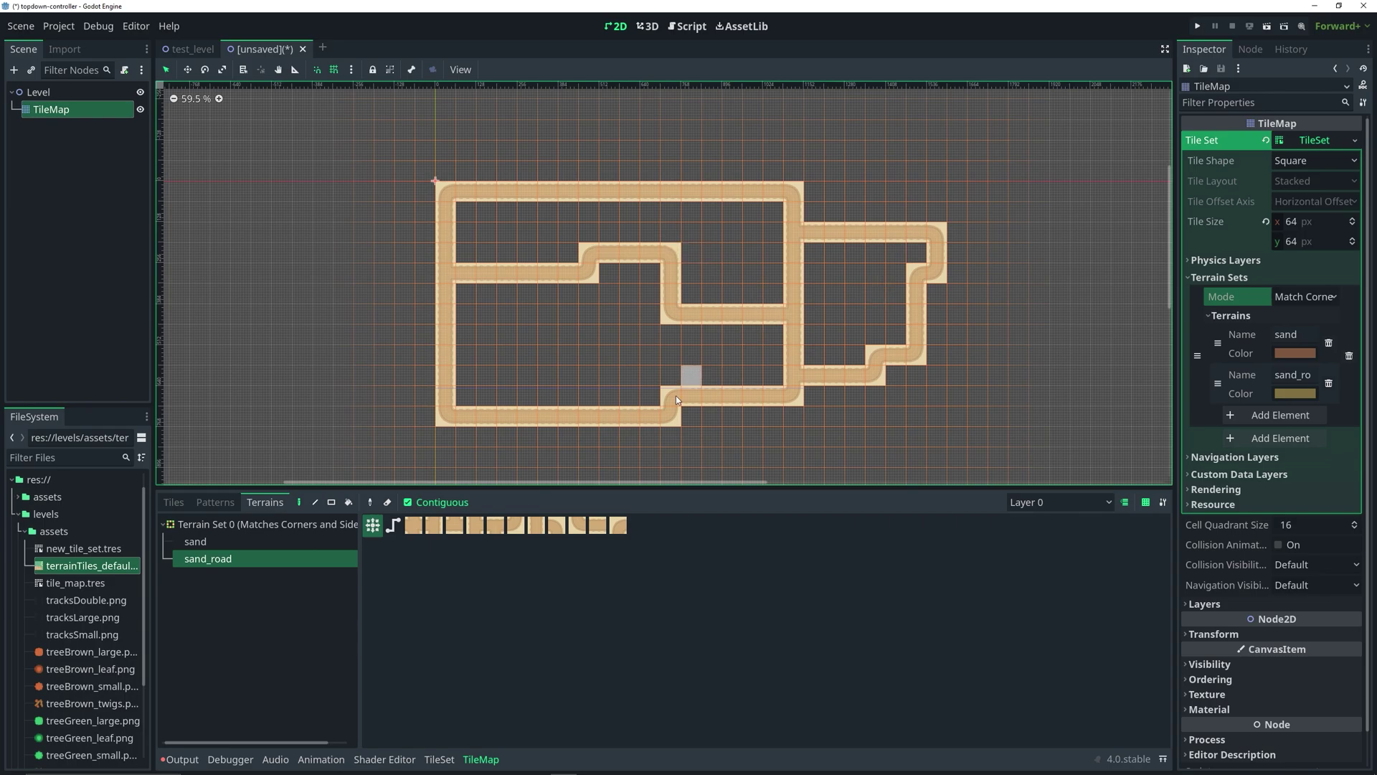
Bucket-fill the three areas enclosed by the roads with the sand terrain
{"action": "left_click", "coordinate": [296, 543]}
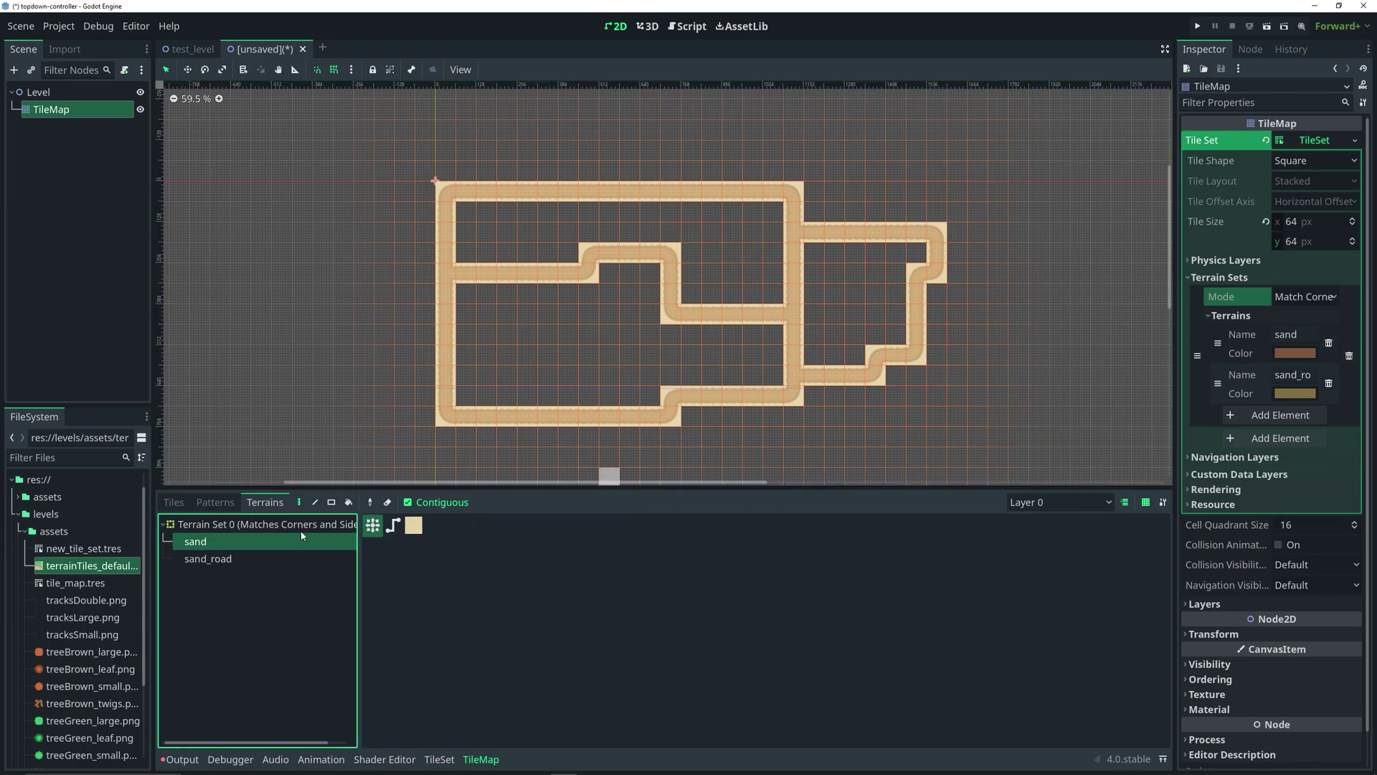
{"action": "left_click", "coordinate": [349, 504]}
{"action": "left_click", "coordinate": [537, 361]}
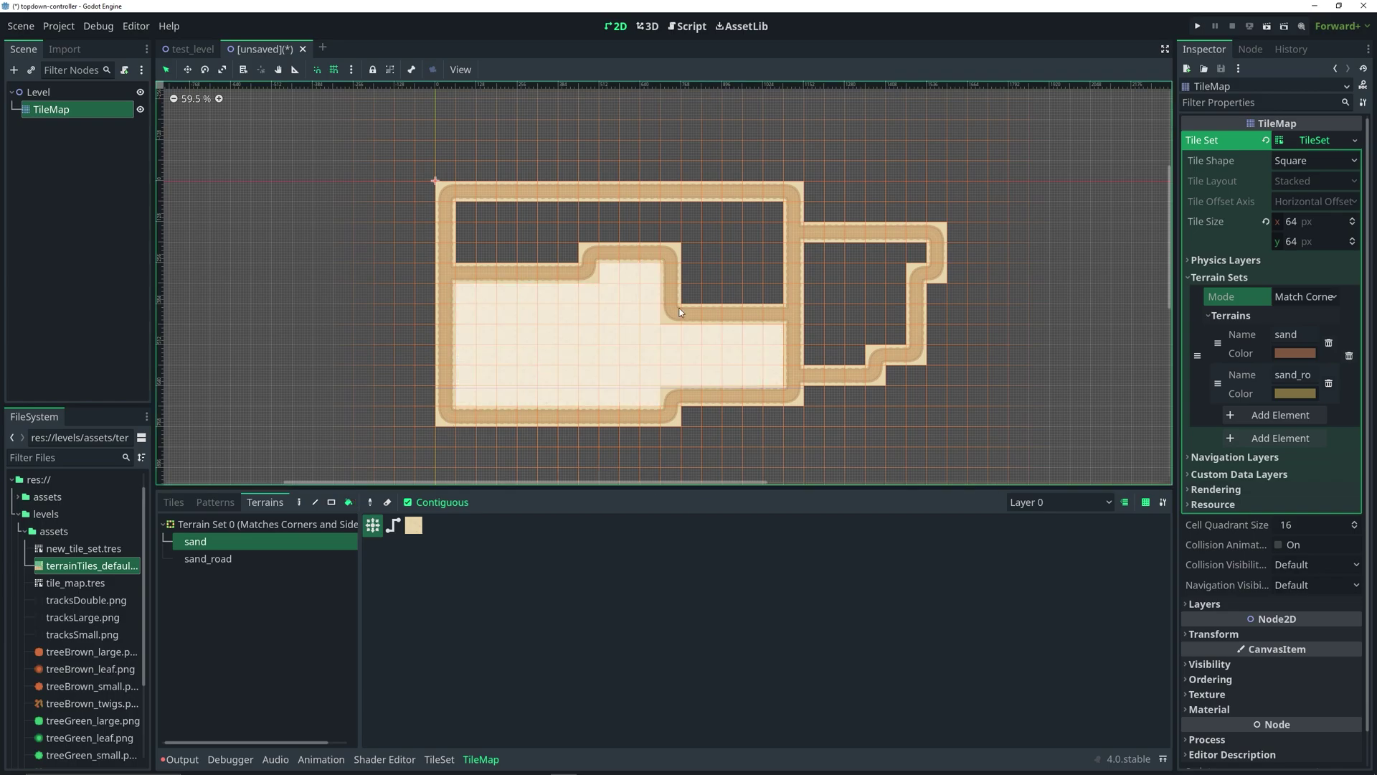
{"action": "left_click", "coordinate": [861, 308]}
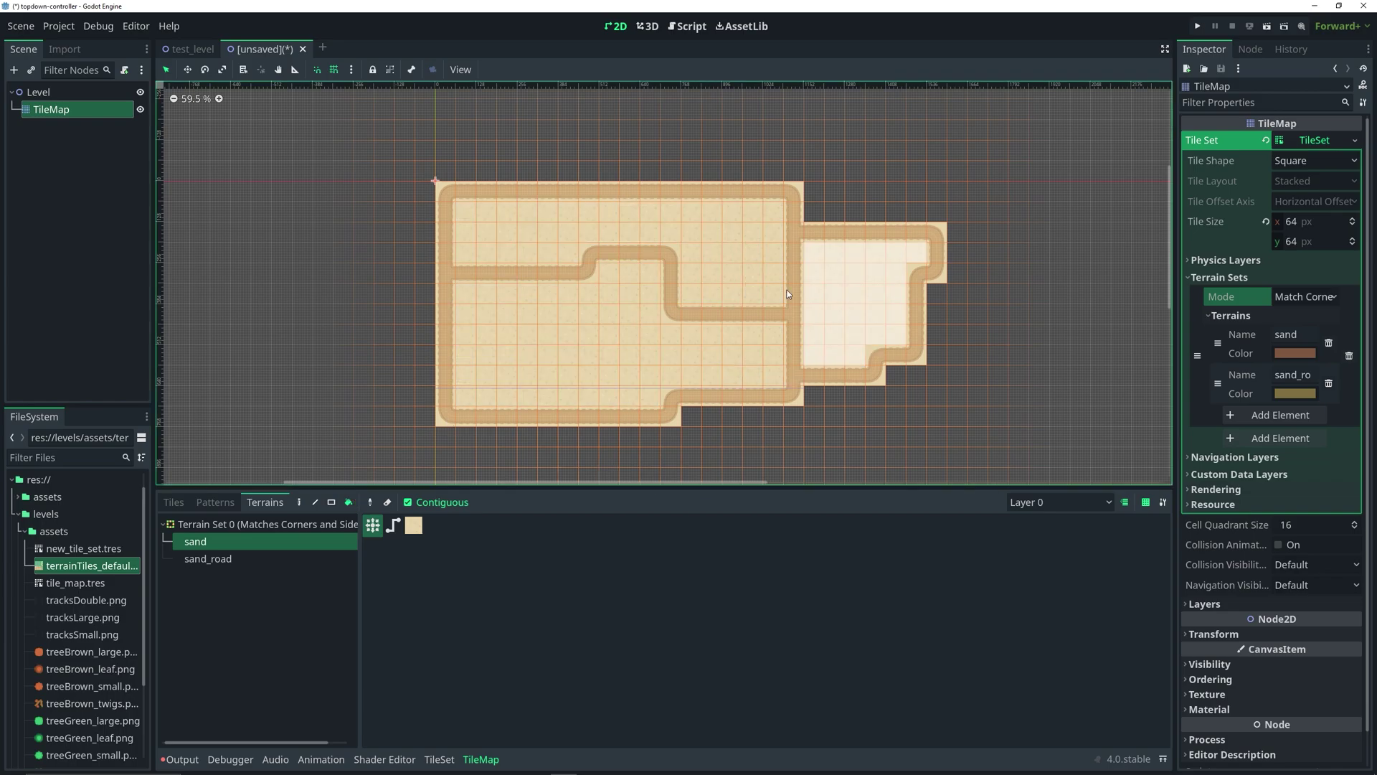
{"action": "scroll", "coordinate": [717, 304], "scroll_direction": "up", "scroll_amount": 2}
{"action": "scroll", "coordinate": [721, 302], "scroll_direction": "up", "scroll_amount": 1}
{"action": "left_click", "coordinate": [721, 303]}
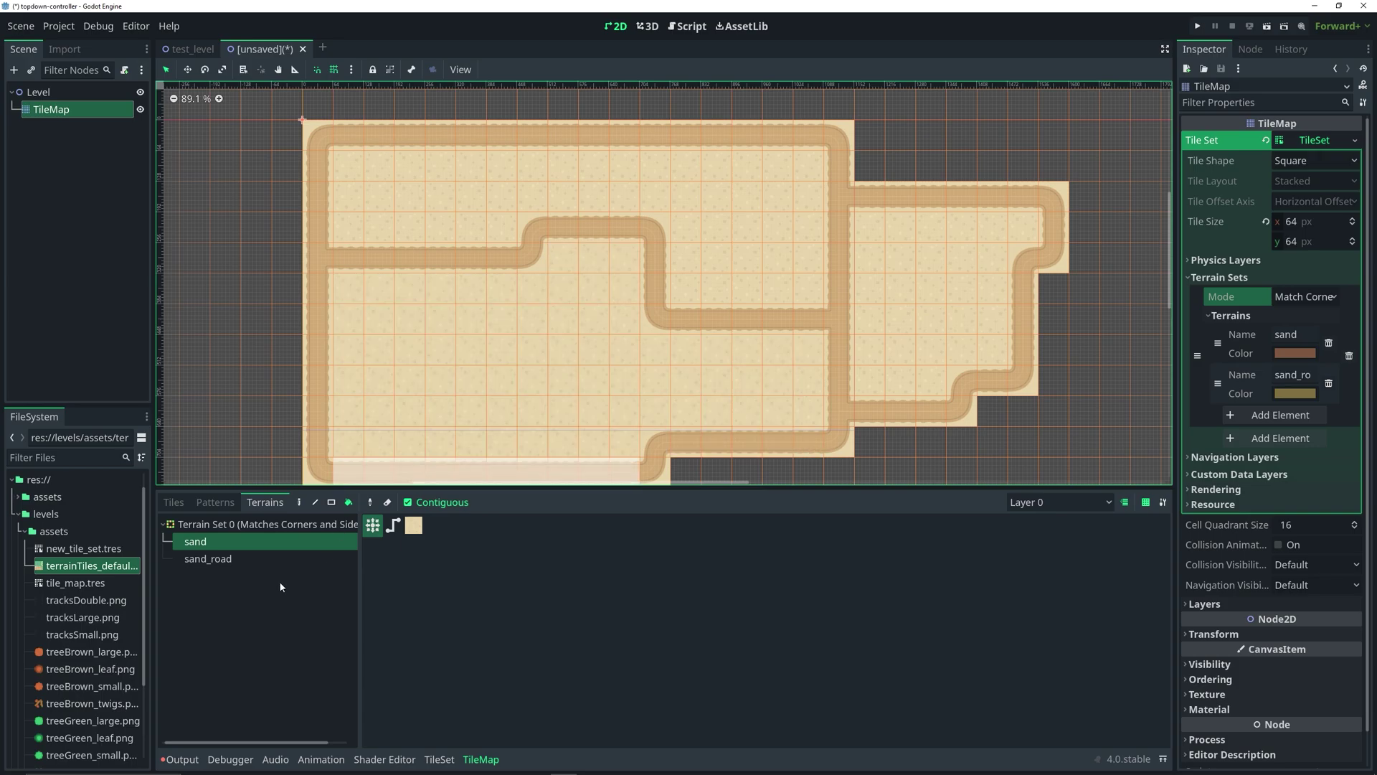
{"action": "left_click", "coordinate": [208, 558]}
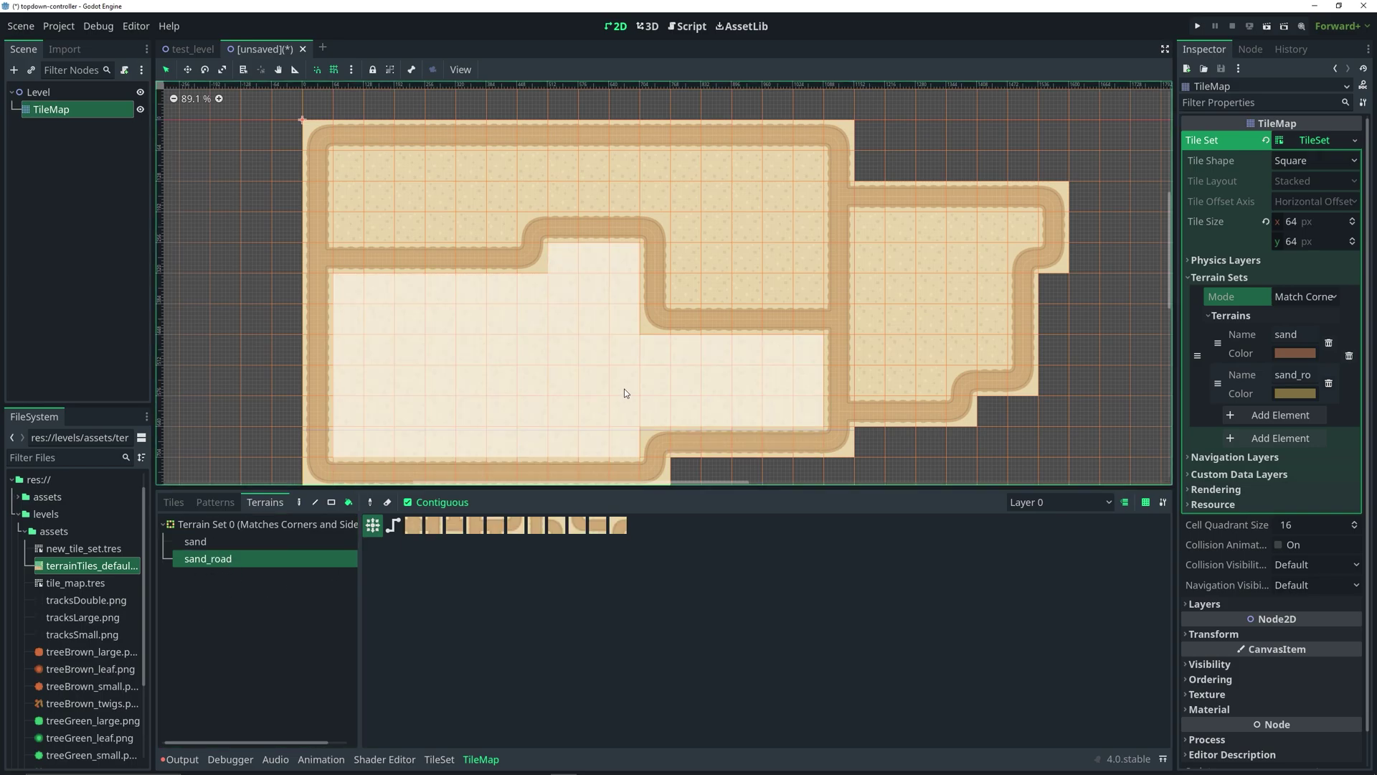
Instantiate tank/tank.tscn under the TileMap and place the tank in the lower sand area beneath the road's raised bend
{"action": "left_click", "coordinate": [30, 70]}
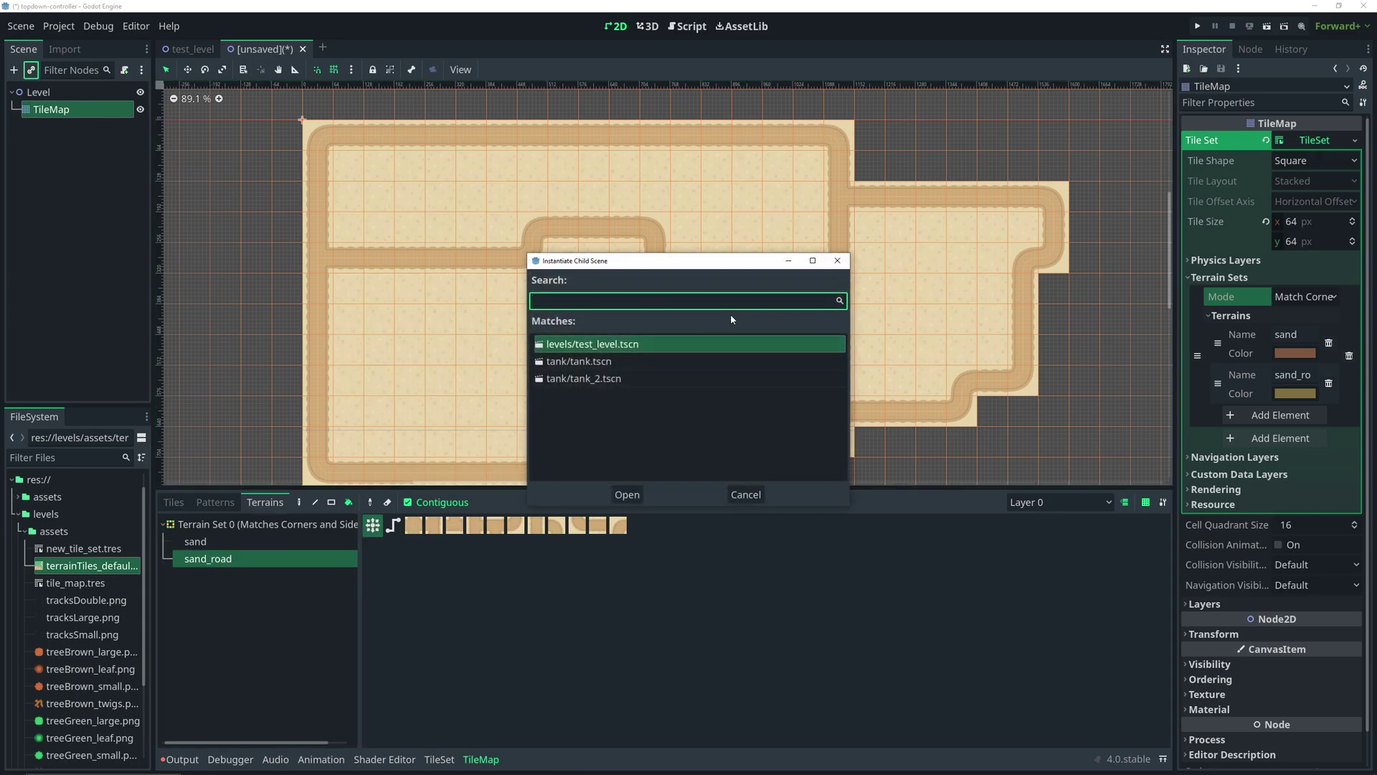
{"action": "double_click", "coordinate": [638, 361]}
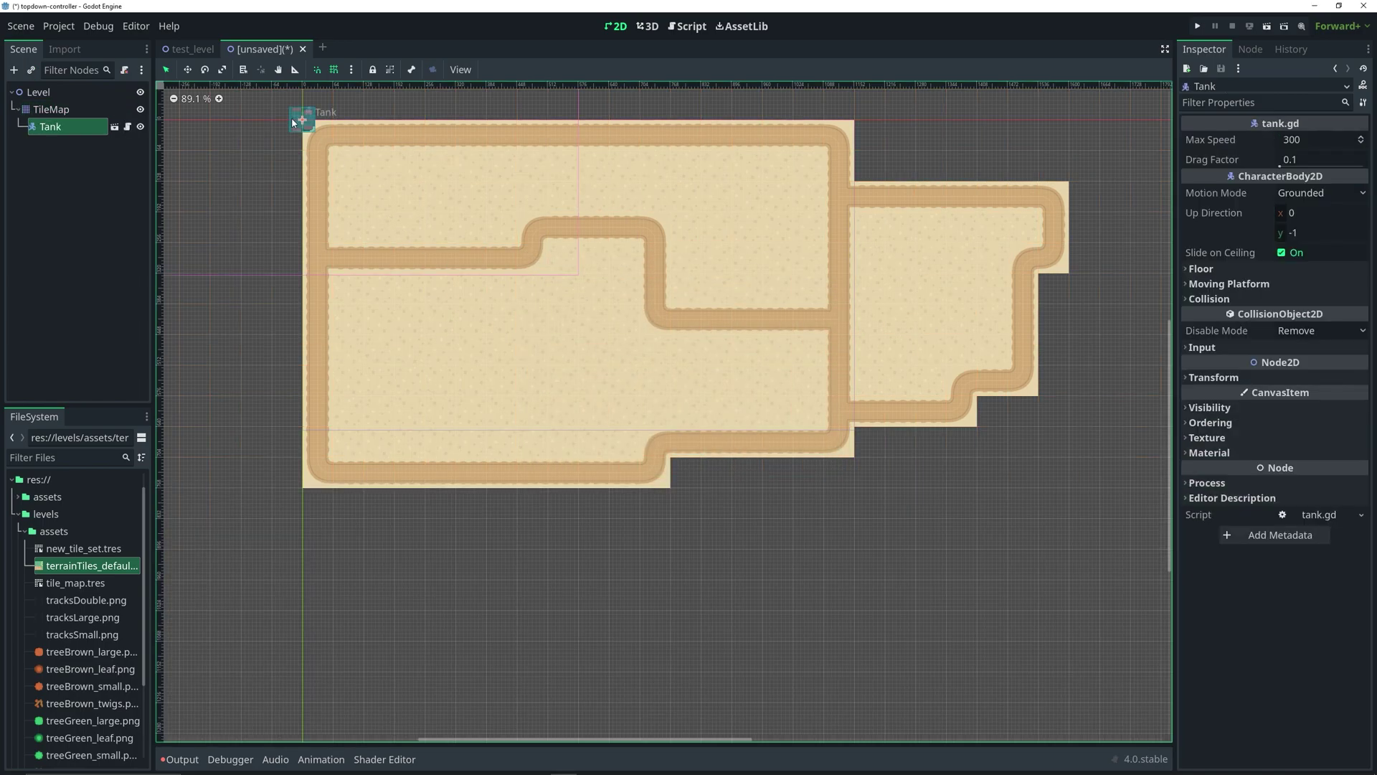
{"action": "left_click_drag", "start_coordinate": [295, 121], "coordinate": [578, 301]}
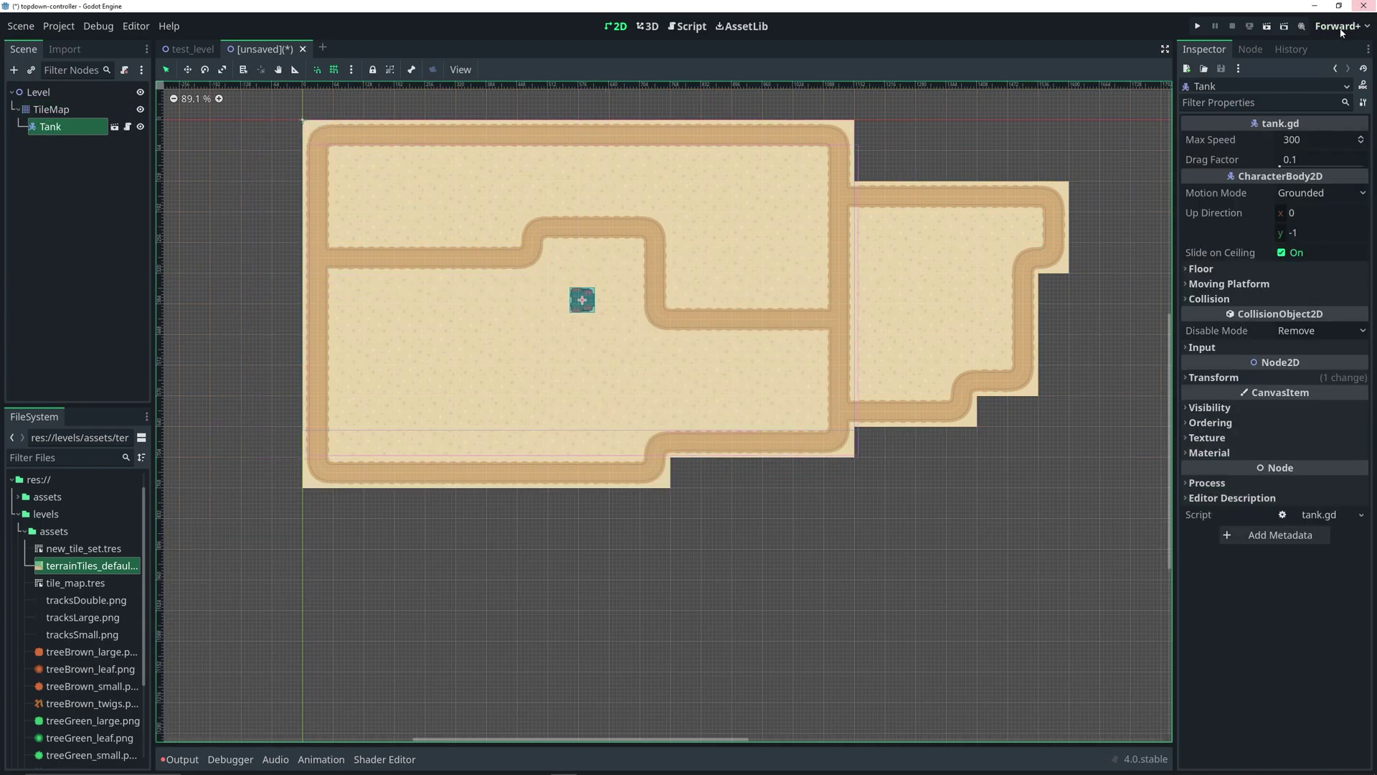
Run the current scene, saving it as level.tscn in the res://levels folder
{"action": "left_click", "coordinate": [1268, 27]}
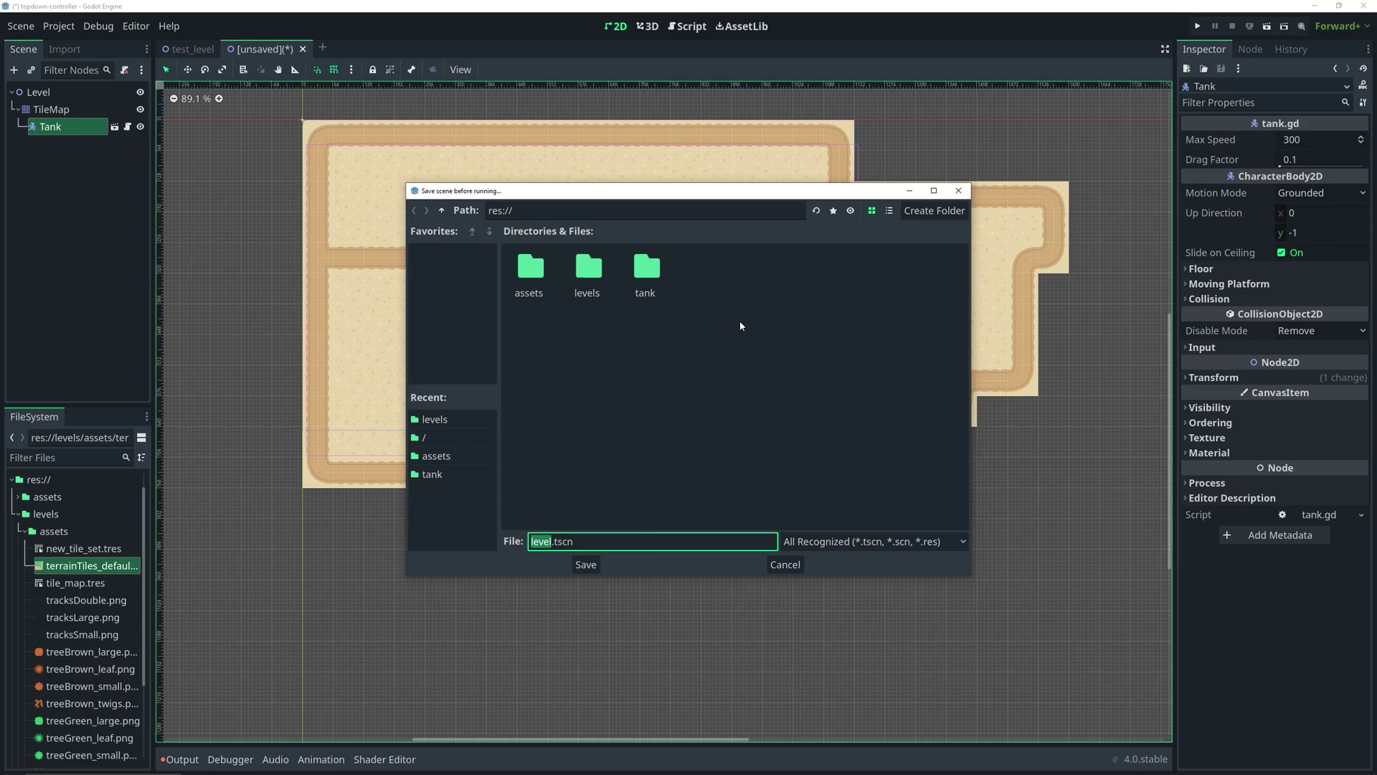
{"action": "double_click", "coordinate": [600, 301]}
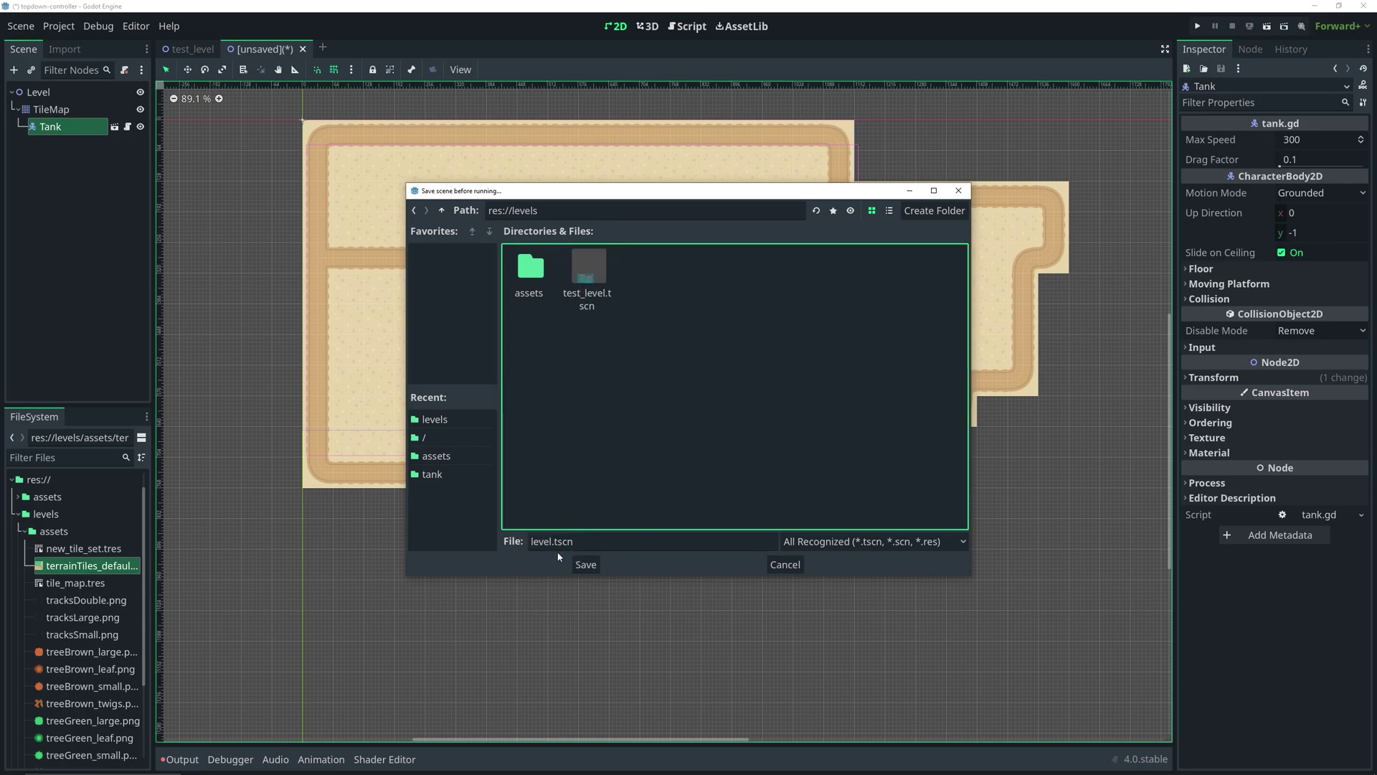
{"action": "left_click", "coordinate": [584, 565]}
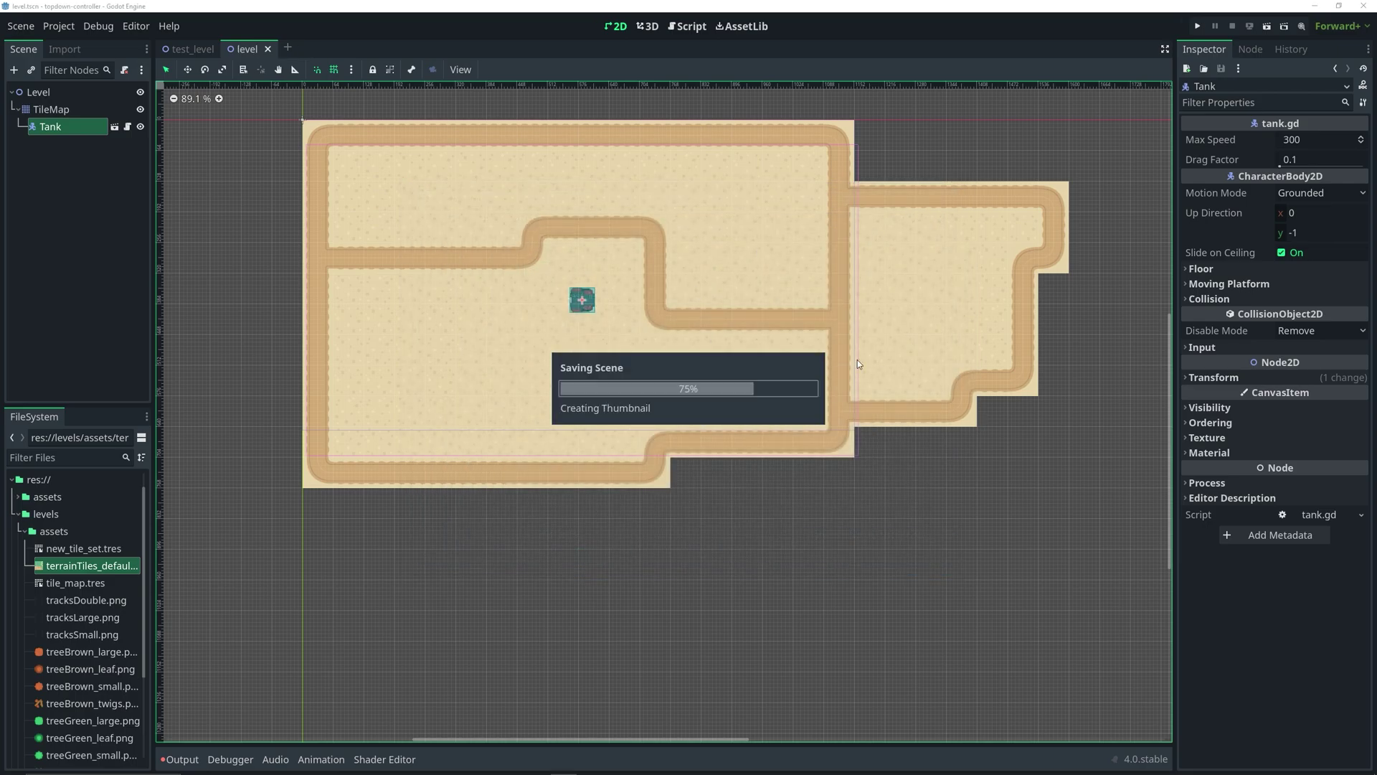
Drive the tank around the sand areas and over the roads in the running level to test its movement
{"action": "key", "text": "Left"}
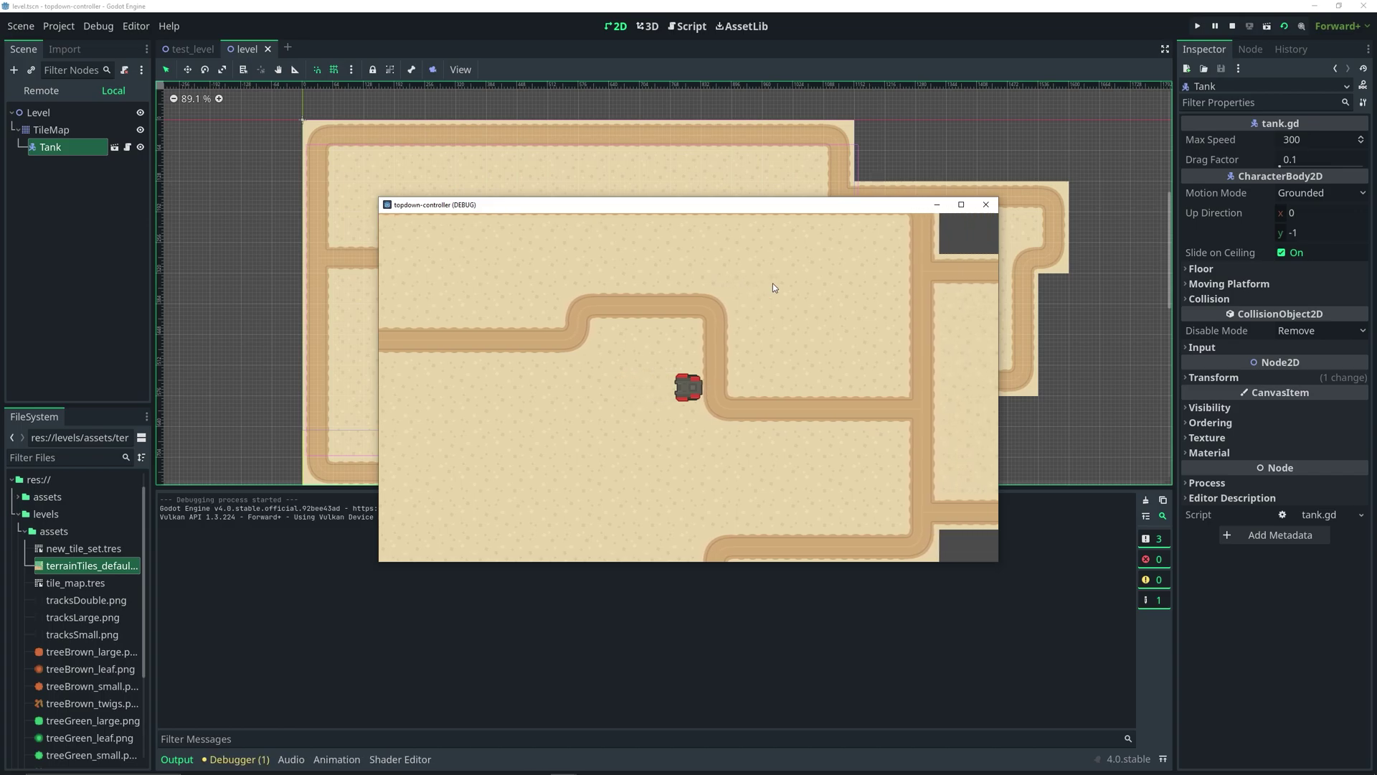
{"action": "key", "text": "Up"}
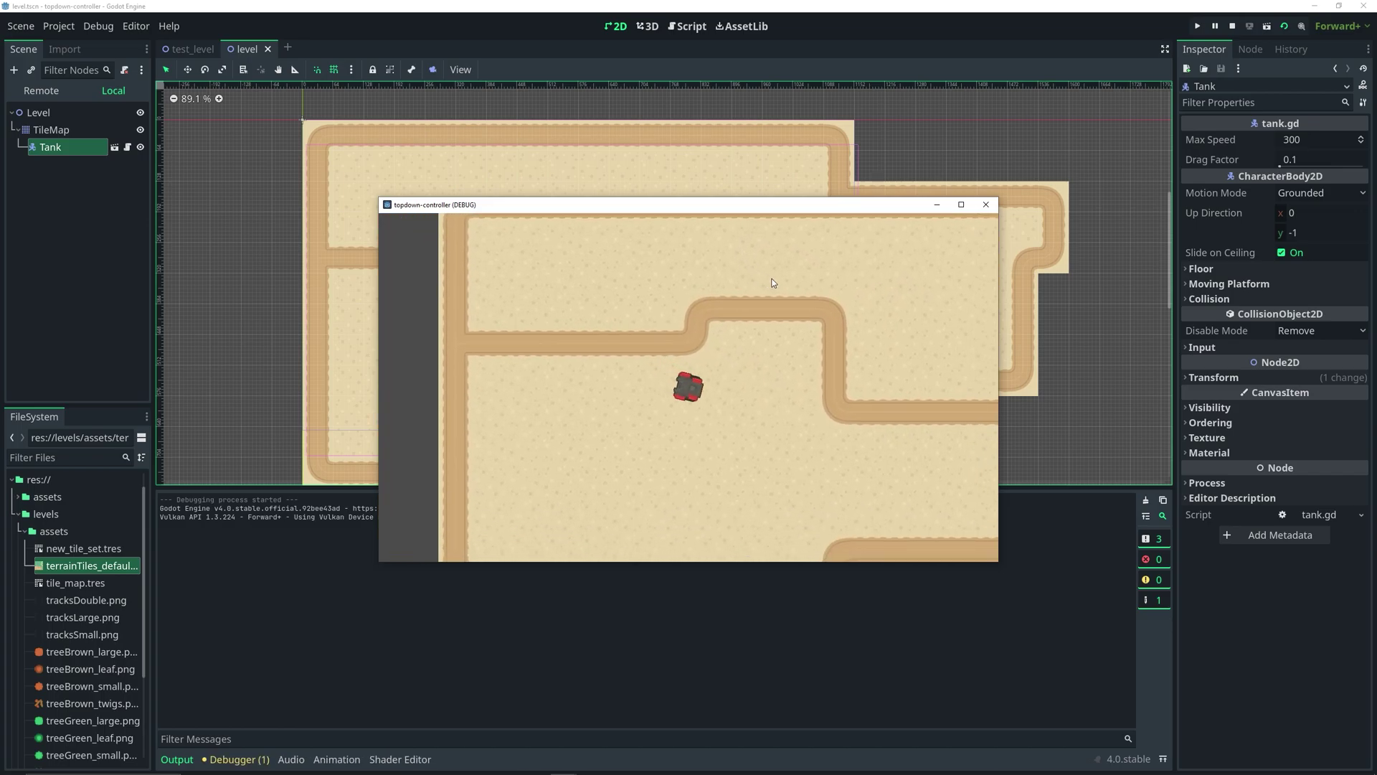
{"action": "key", "text": "Down"}
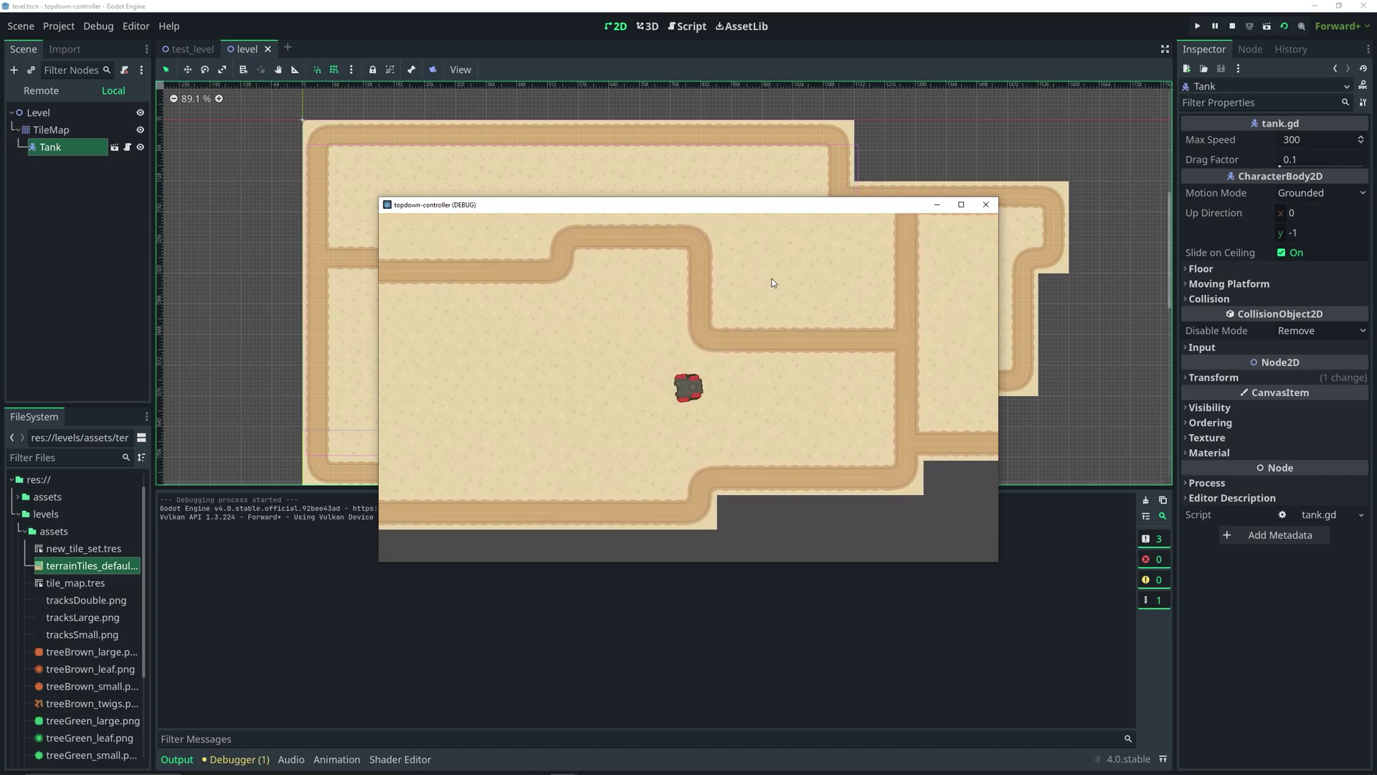
{"action": "key", "text": "Up"}
{"action": "key", "text": "Left"}
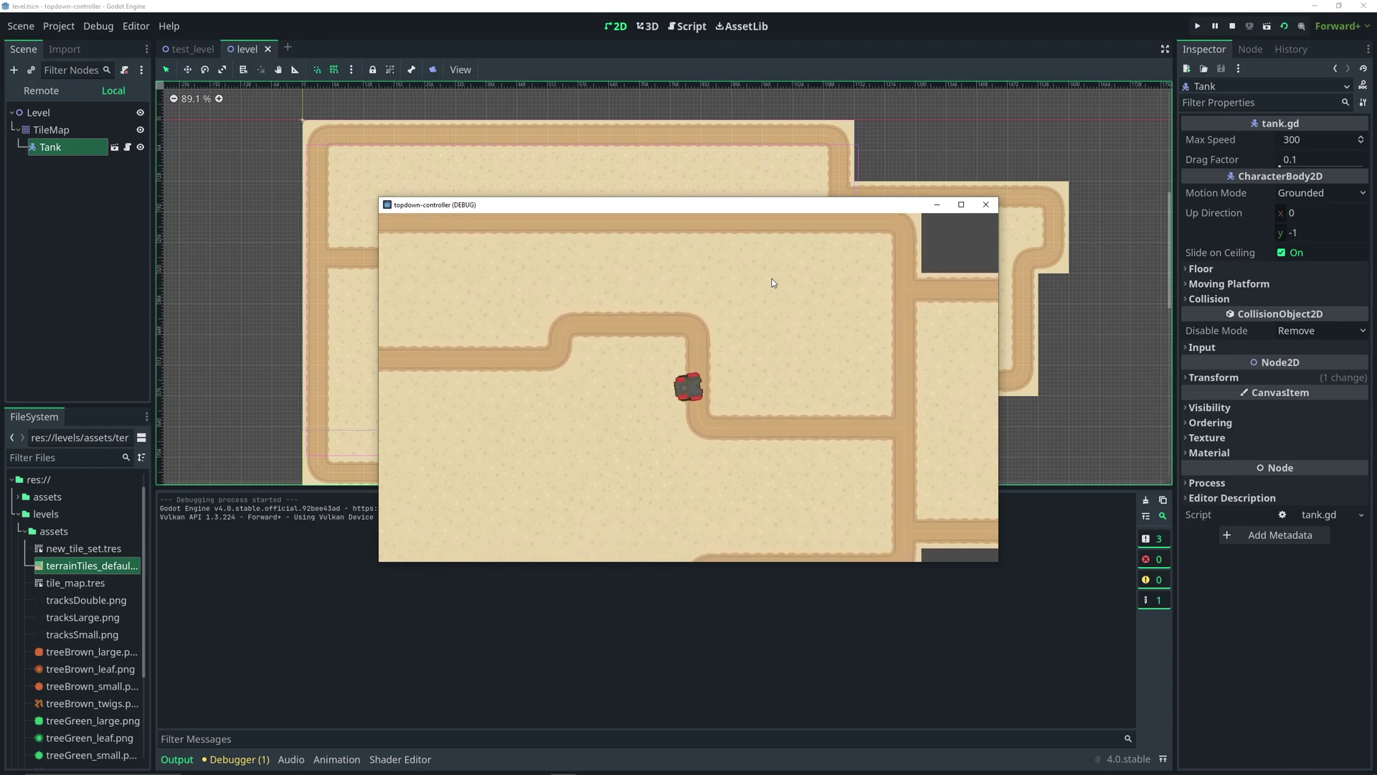
{"action": "key", "text": "Down"}
{"action": "key", "text": "Up"}
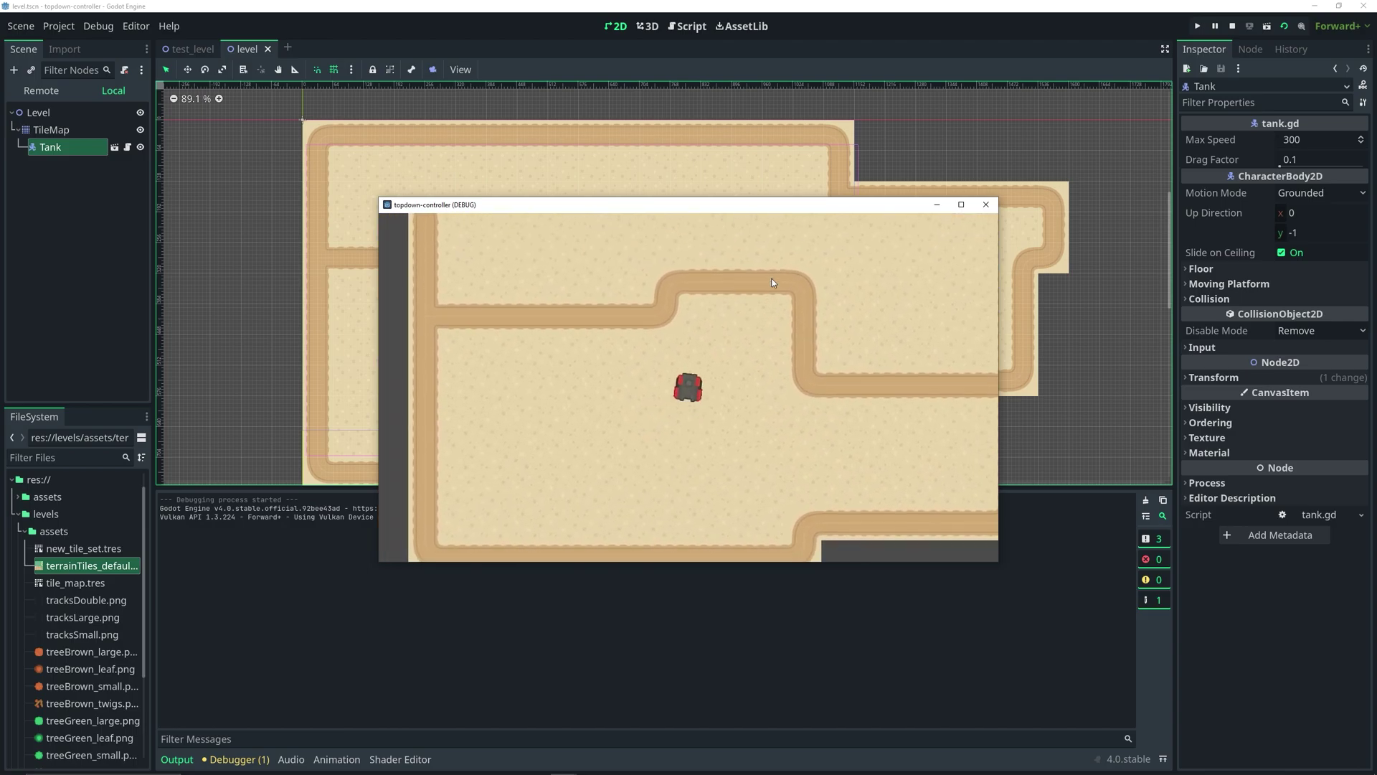
{"action": "key", "text": "Down"}
{"action": "key", "text": "Up"}
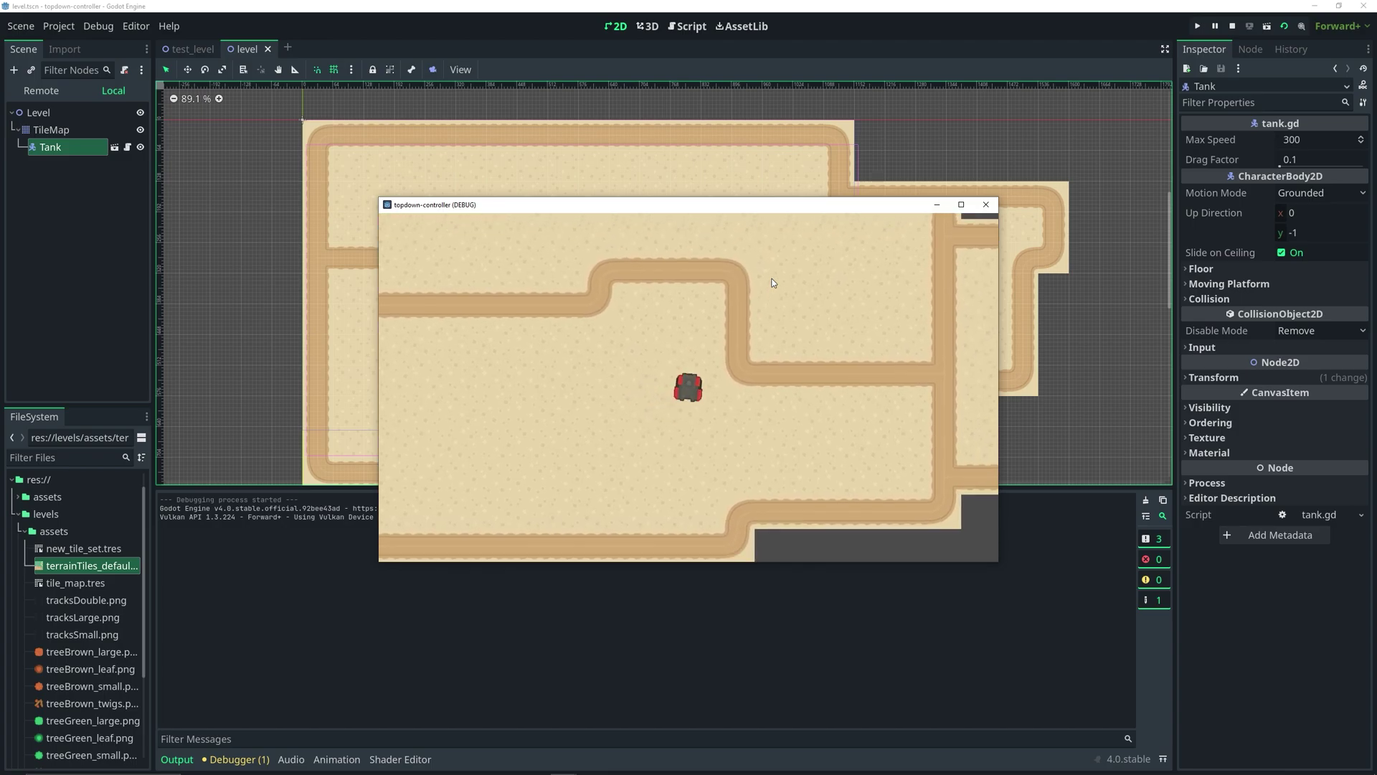
{"action": "key", "text": "Down"}
{"action": "key", "text": "Left"}
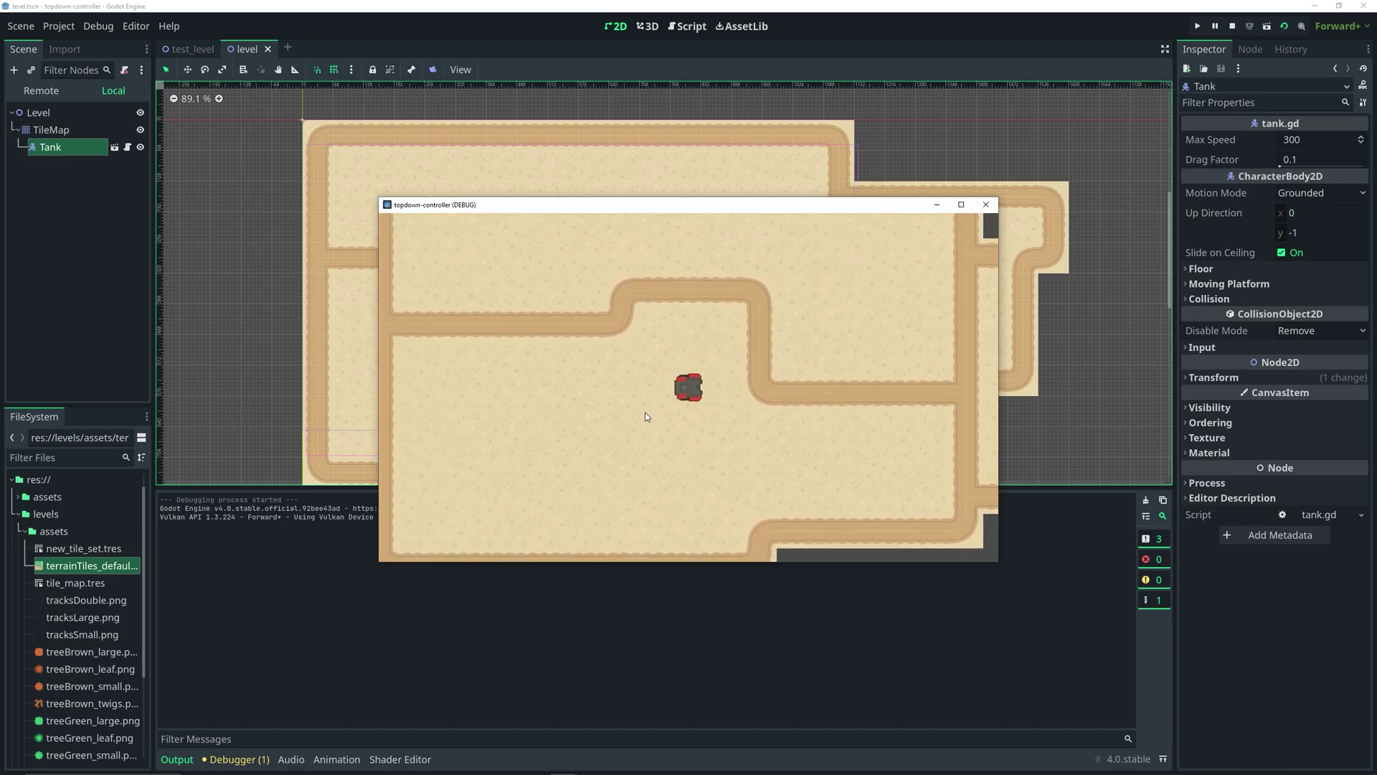
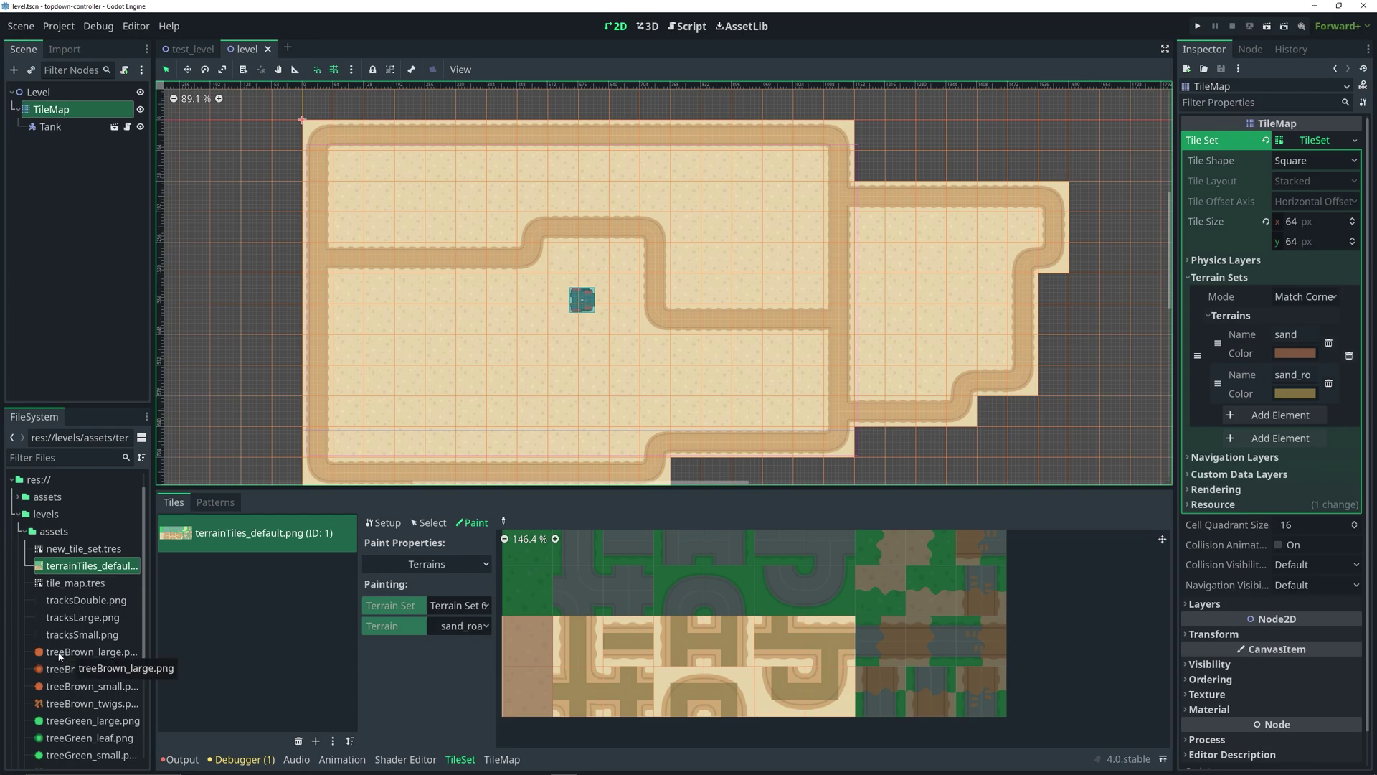
Add treeBrown_large.png to the TileMap's tile set as an atlas source with automatically created tiles, and show its setup properties
{"action": "left_click_drag", "start_coordinate": [50, 656], "coordinate": [244, 578]}
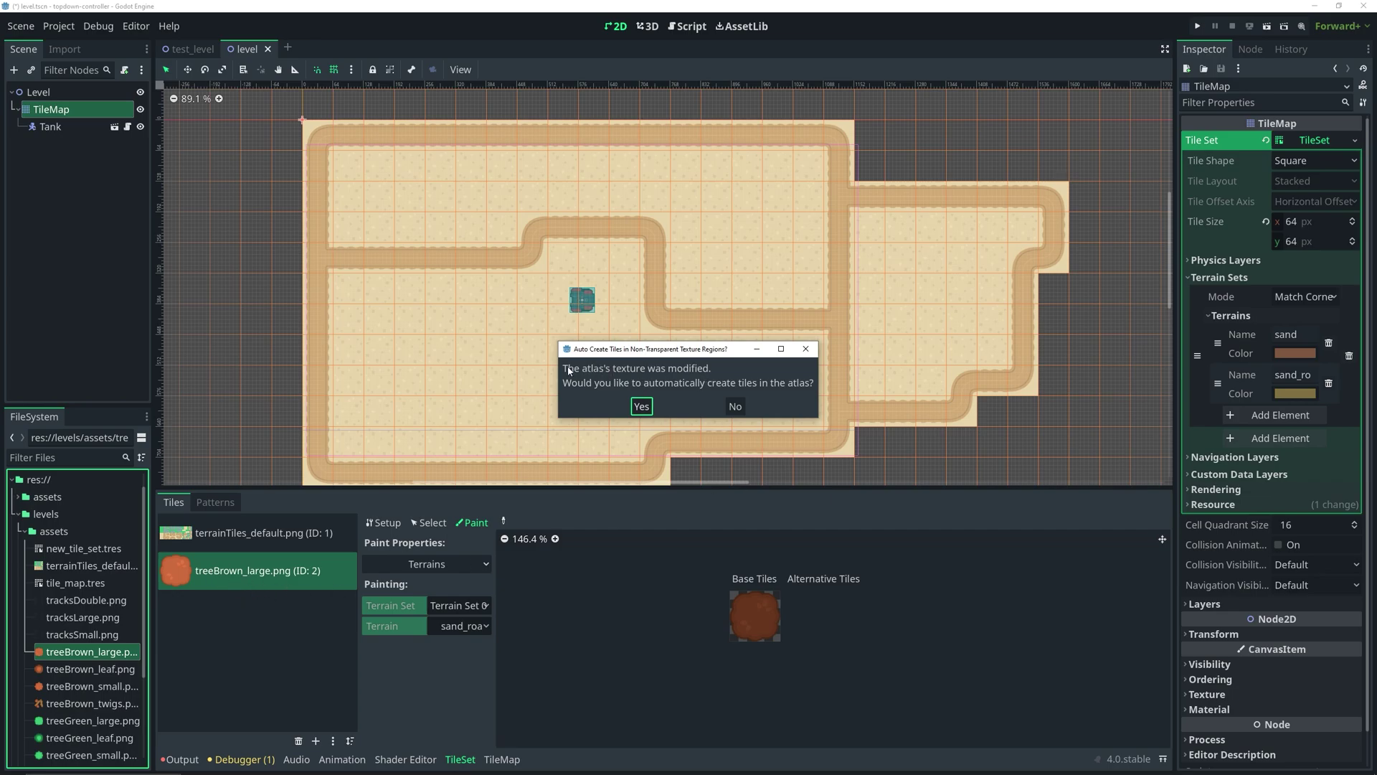
{"action": "left_click", "coordinate": [642, 406]}
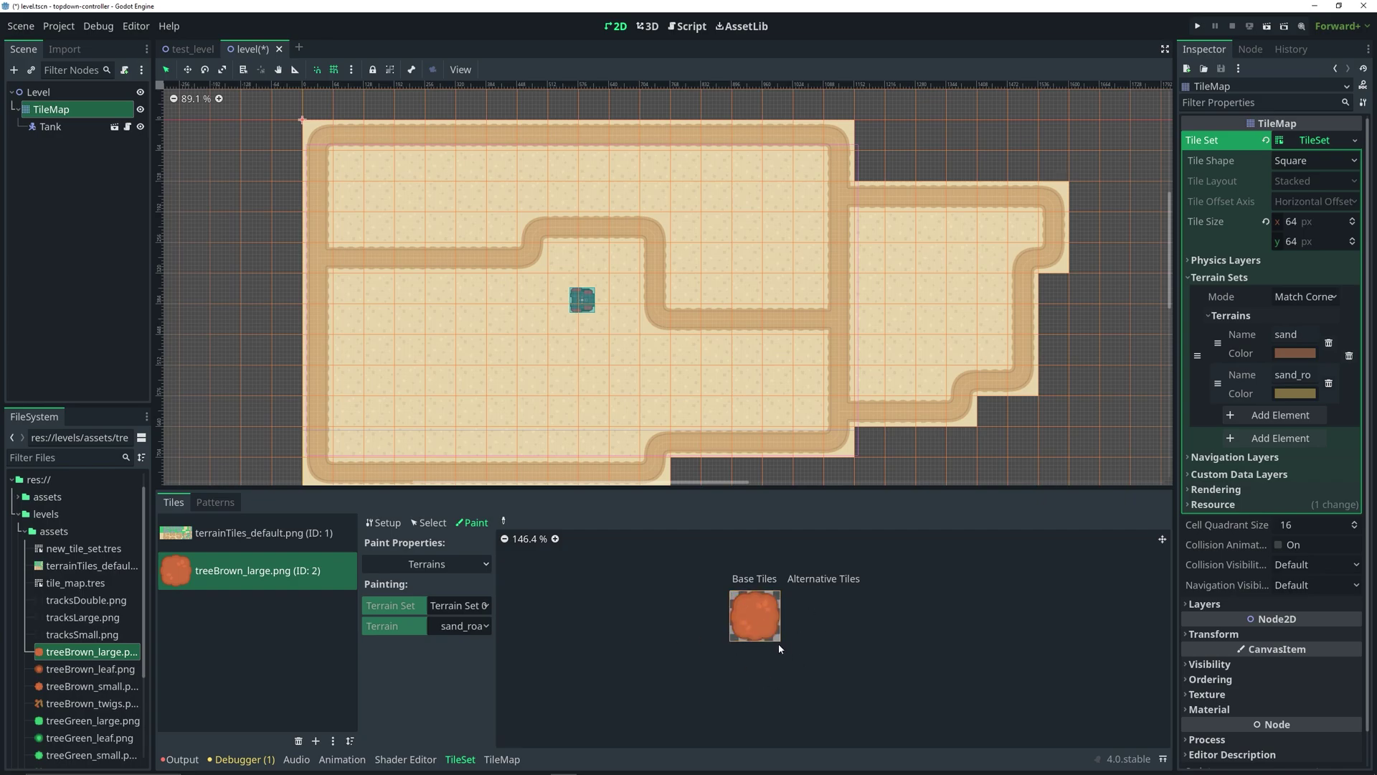
{"action": "left_click", "coordinate": [397, 525]}
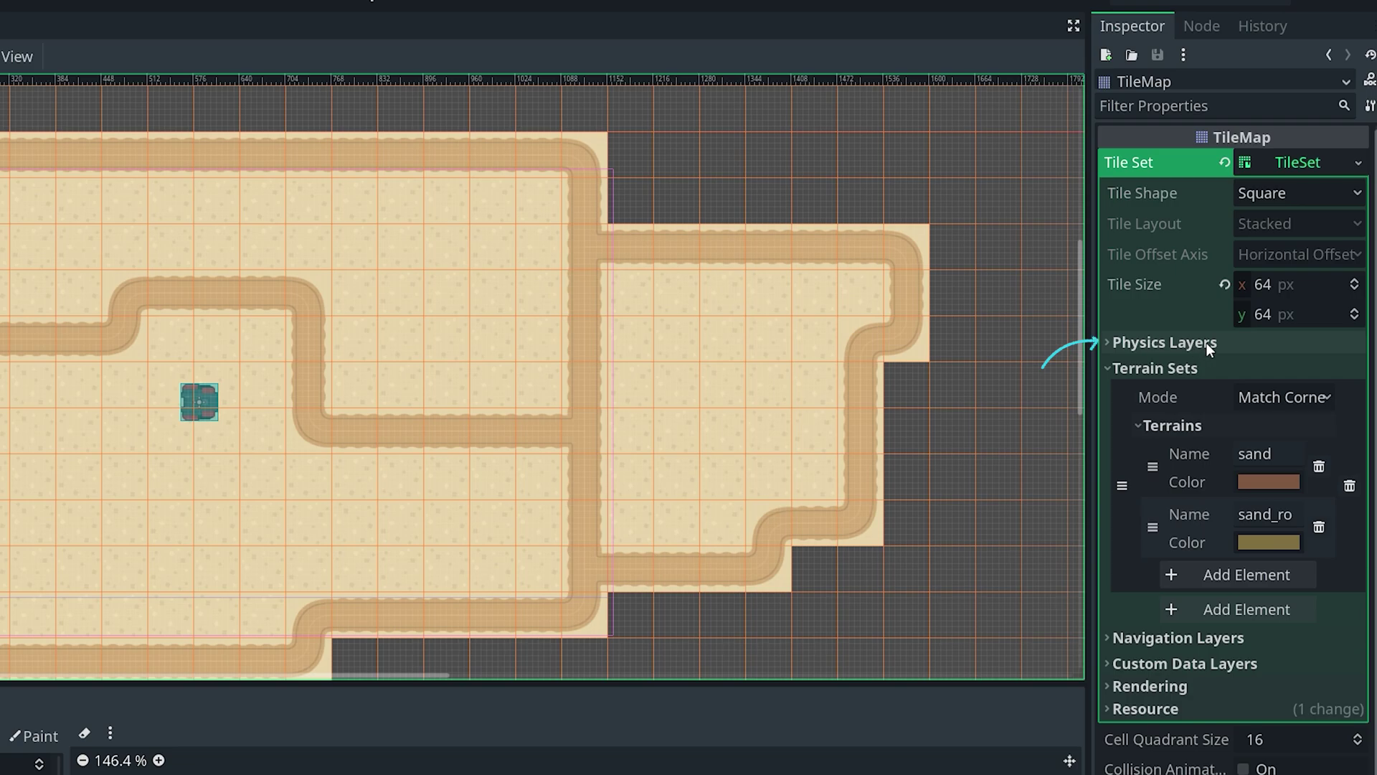
Add a physics layer to the tile set and paint the full-square Physics Layer 0 collision shape onto the treeBrown_large.png tile
{"action": "left_click", "coordinate": [1166, 340]}
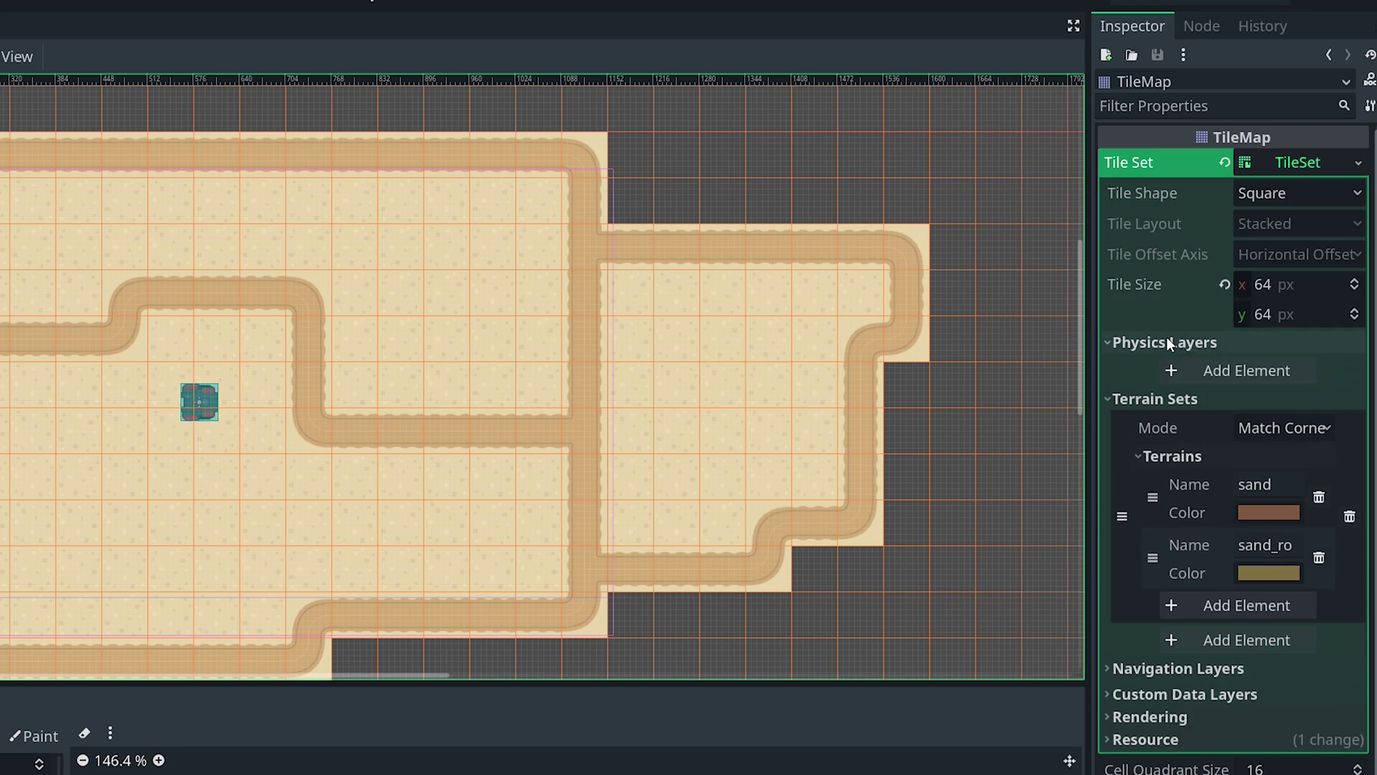
{"action": "left_click", "coordinate": [1262, 370]}
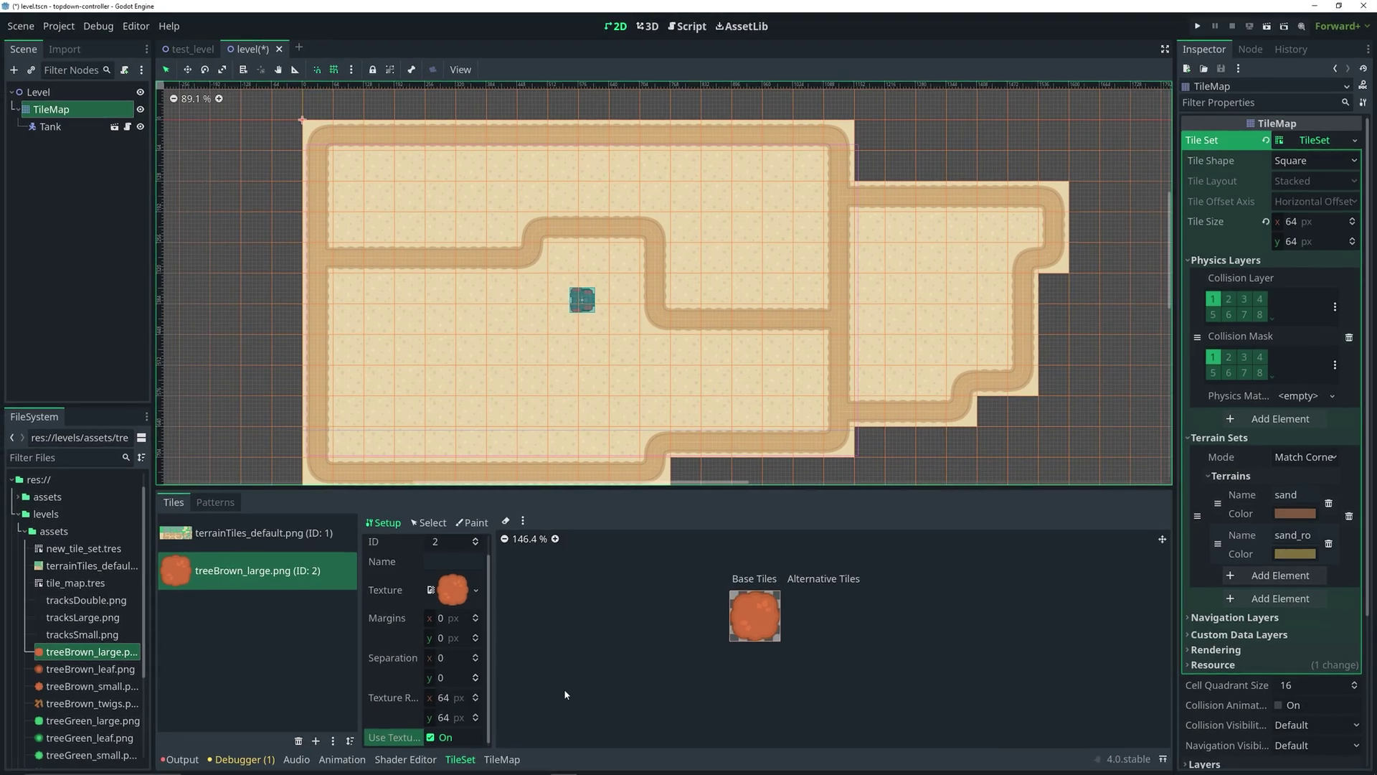
{"action": "left_click", "coordinate": [472, 523]}
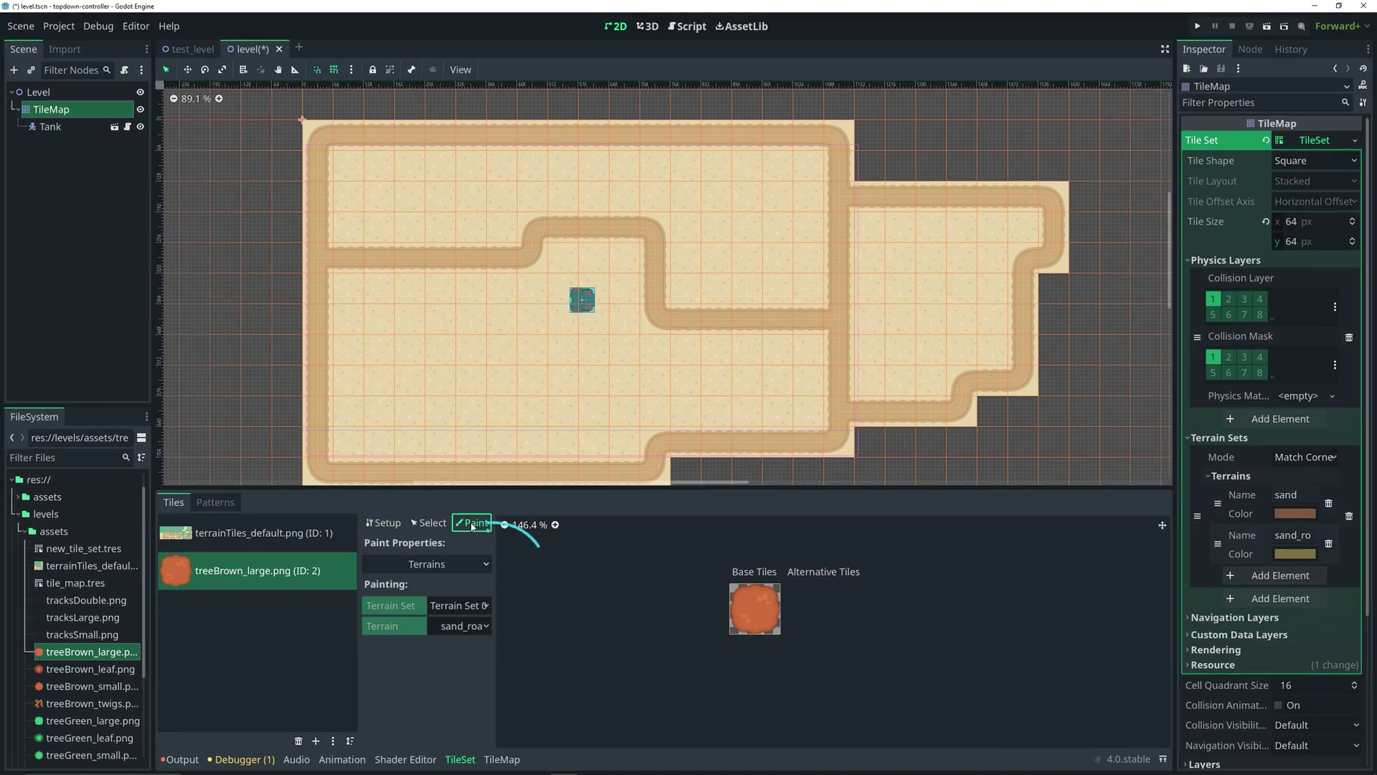
{"action": "left_click", "coordinate": [451, 565]}
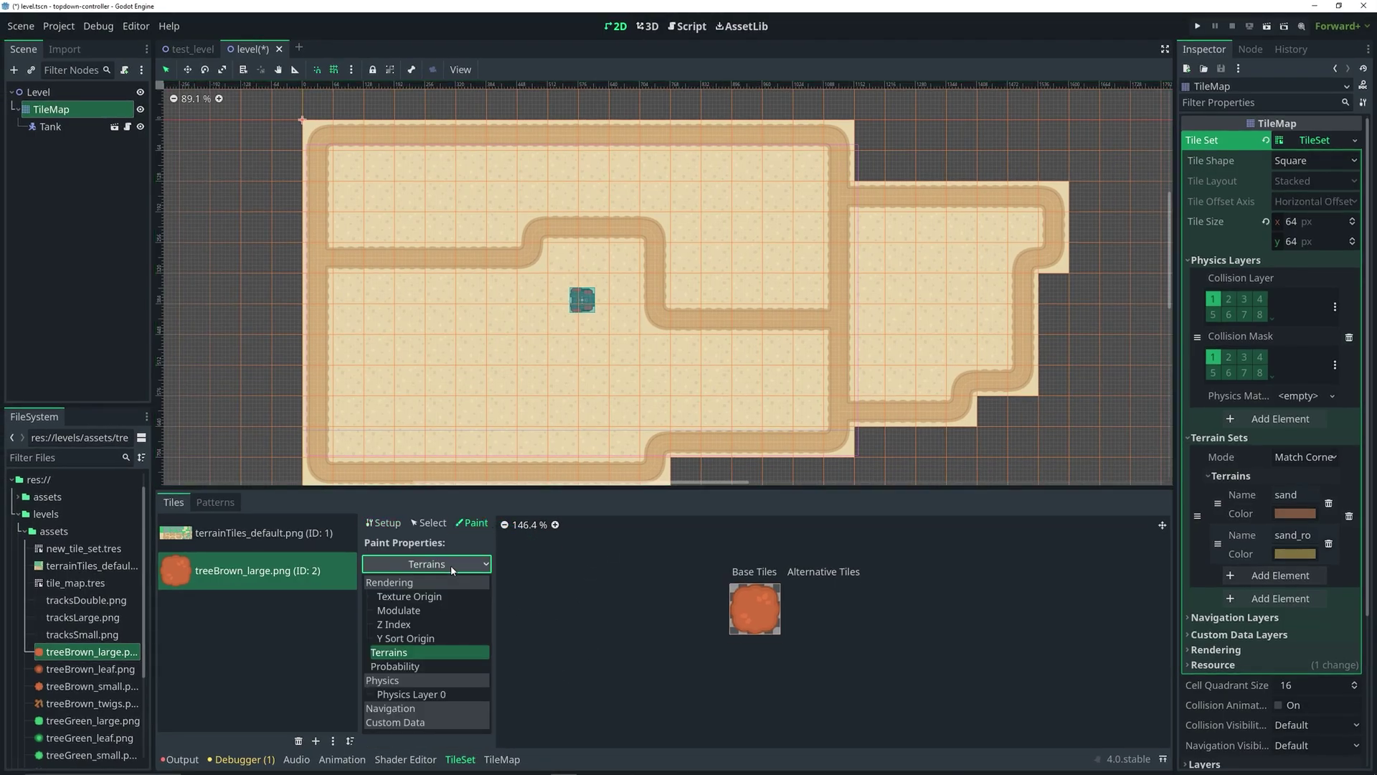
{"action": "left_click", "coordinate": [411, 694]}
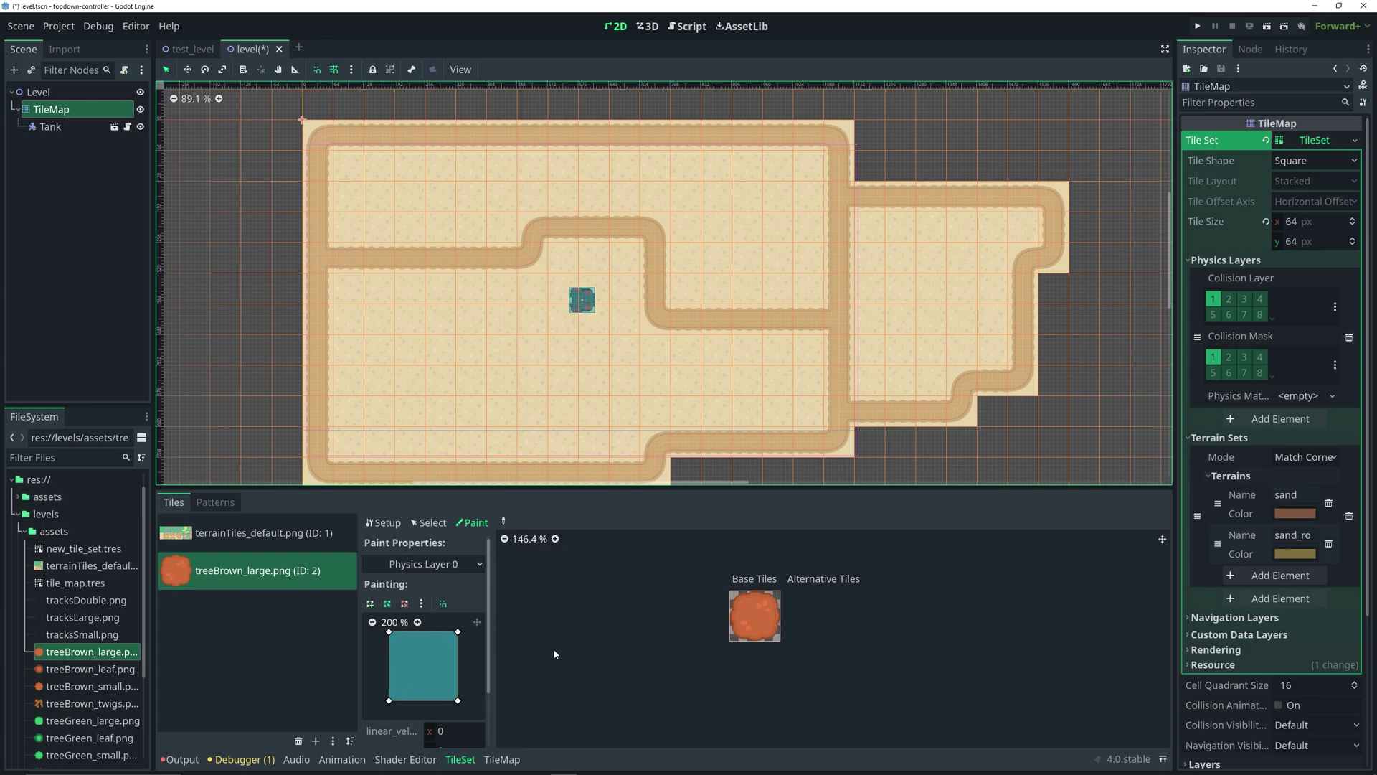
{"action": "left_click", "coordinate": [769, 617]}
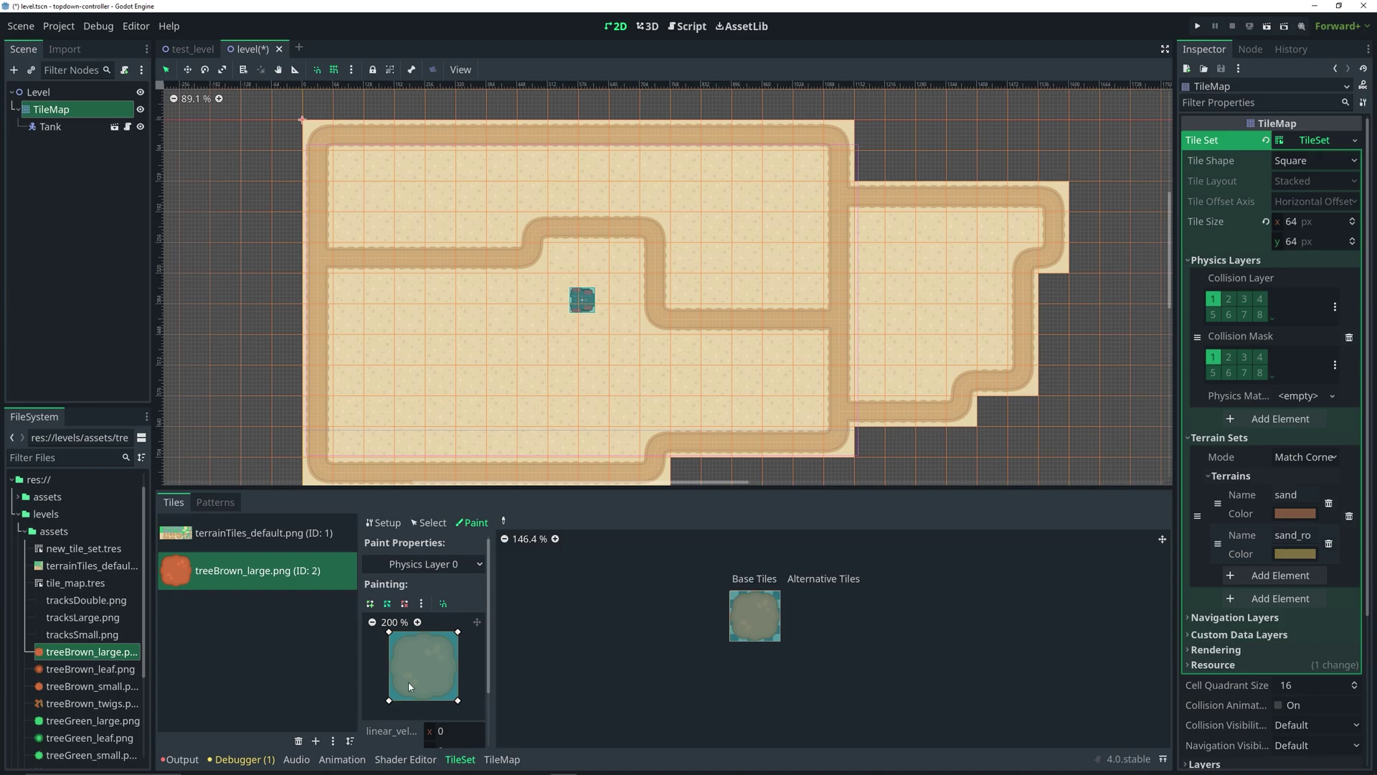
Try a smaller collision polygon with its corners pulled in toward the tree's outline, and paint it onto the tree tile
{"action": "mouse_move", "coordinate": [390, 634]}
{"action": "left_mouse_down"}
{"action": "mouse_move", "coordinate": [398, 647]}
{"action": "mouse_move", "coordinate": [458, 634]}
{"action": "mouse_move", "coordinate": [454, 646]}
{"action": "left_mouse_up"}
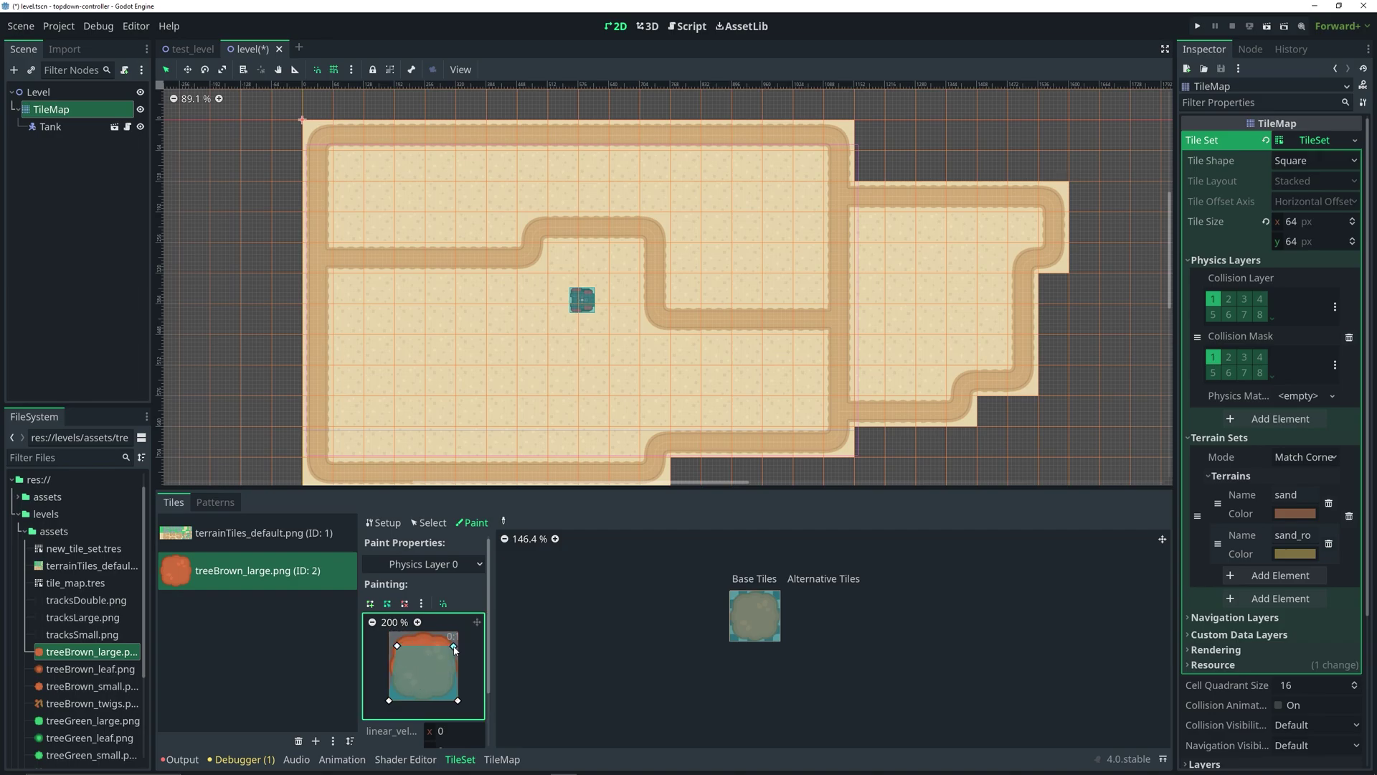
{"action": "left_click_drag", "start_coordinate": [457, 700], "coordinate": [393, 693]}
{"action": "right_click", "coordinate": [390, 700]}
{"action": "left_click_drag", "start_coordinate": [425, 647], "coordinate": [426, 639]}
{"action": "right_click", "coordinate": [426, 640]}
{"action": "left_click", "coordinate": [755, 621]}
{"action": "scroll", "coordinate": [766, 621], "scroll_direction": "up", "scroll_amount": 1}
{"action": "scroll", "coordinate": [725, 596], "scroll_direction": "up", "scroll_amount": 3}
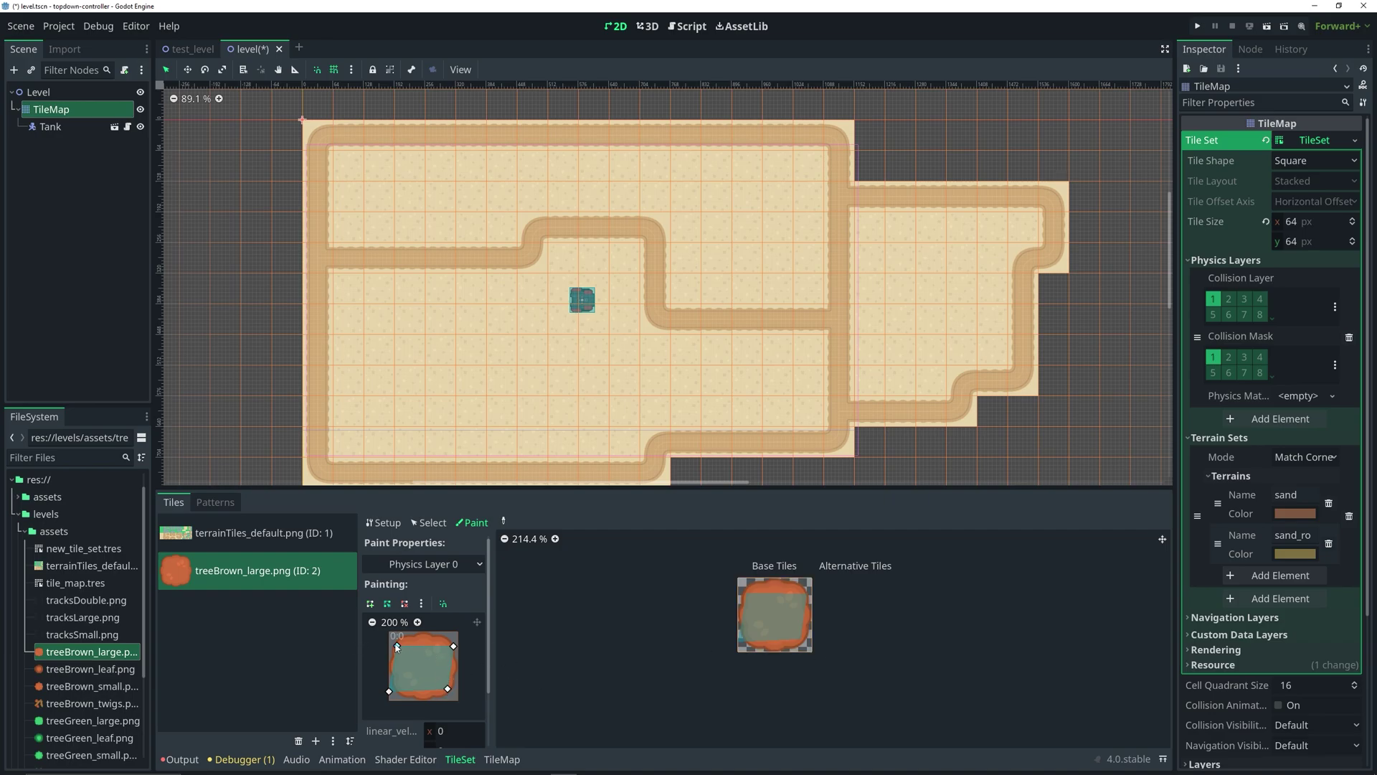
Restore the collision polygon's corners to the full tile square and repaint the tree tile's collision with it
{"action": "mouse_move", "coordinate": [396, 646]}
{"action": "left_mouse_down"}
{"action": "mouse_move", "coordinate": [390, 634]}
{"action": "mouse_move", "coordinate": [457, 631]}
{"action": "left_mouse_up"}
{"action": "mouse_move", "coordinate": [449, 691]}
{"action": "left_mouse_down"}
{"action": "mouse_move", "coordinate": [458, 700]}
{"action": "mouse_move", "coordinate": [389, 701]}
{"action": "left_mouse_up"}
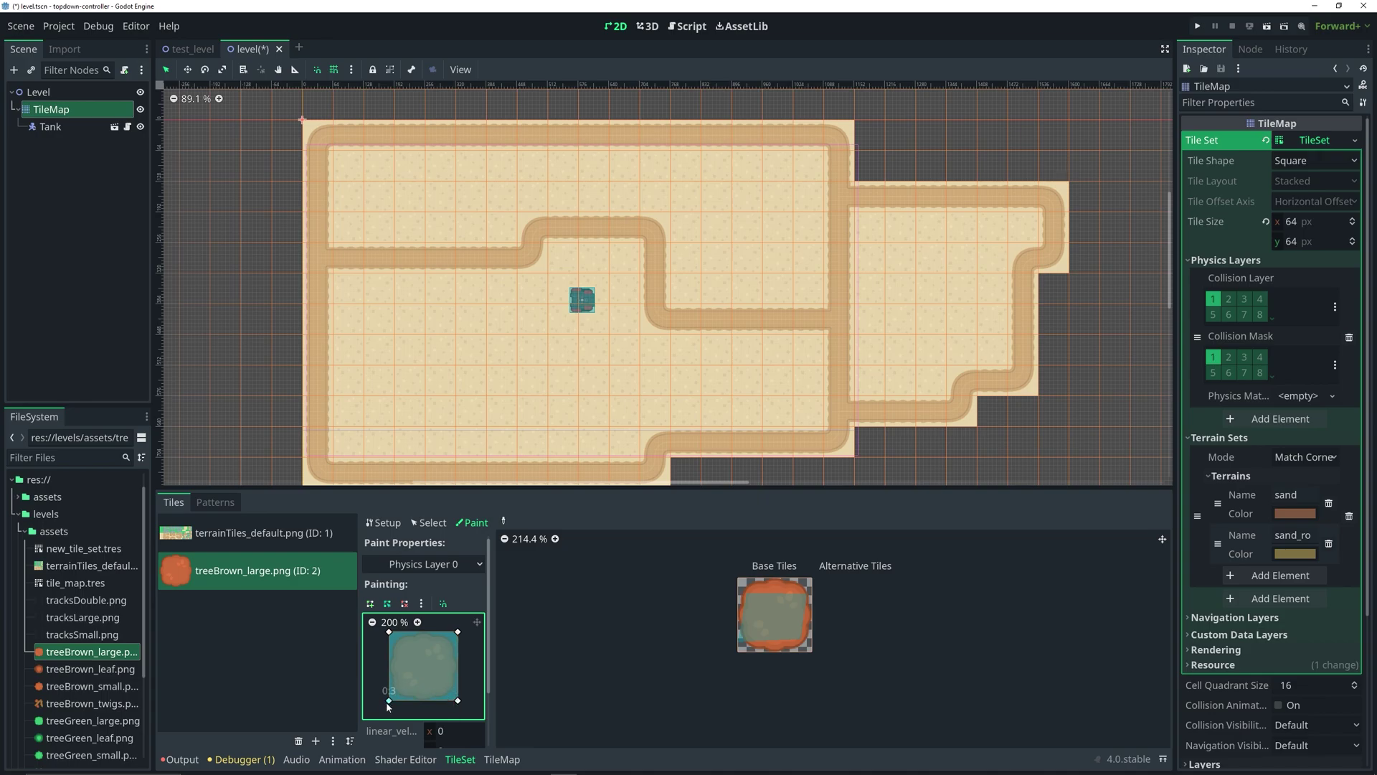
{"action": "left_click", "coordinate": [775, 627]}
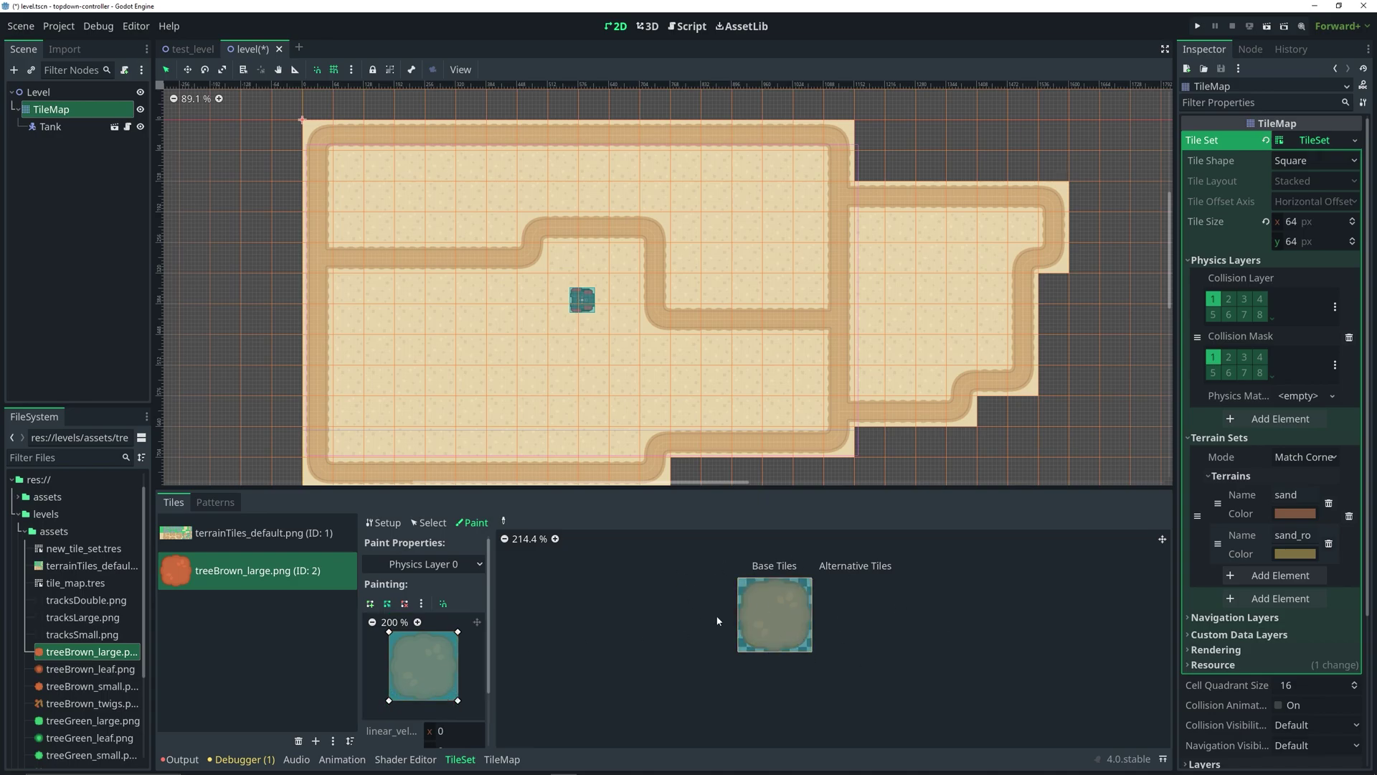
{"action": "scroll", "coordinate": [825, 553], "scroll_direction": "down", "scroll_amount": 2}
{"action": "scroll", "coordinate": [827, 548], "scroll_direction": "down", "scroll_amount": 2}
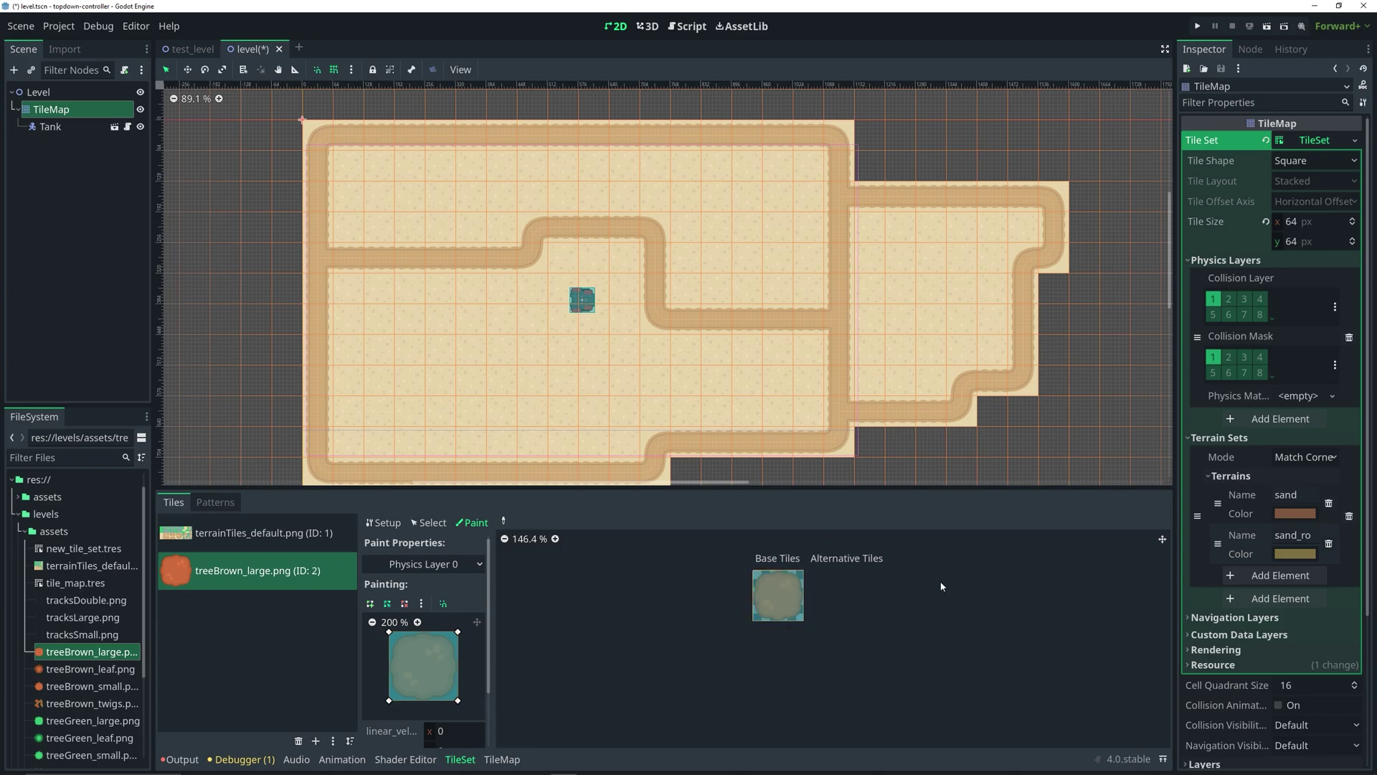
Paint five treeBrown_large.png tiles on Layer 0: two in the lower sand area, two in the upper area and one inside the right loop
{"action": "left_click", "coordinate": [511, 762]}
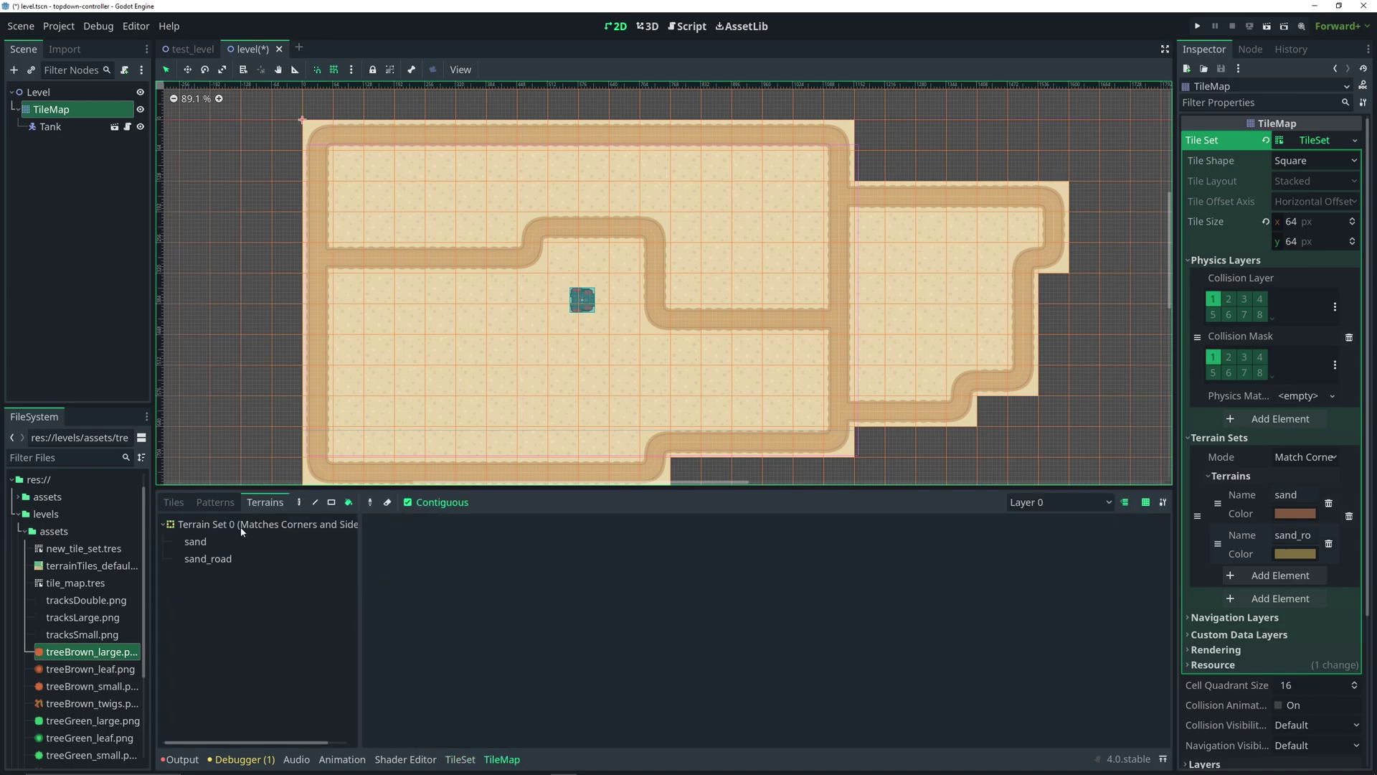
{"action": "left_click", "coordinate": [176, 503]}
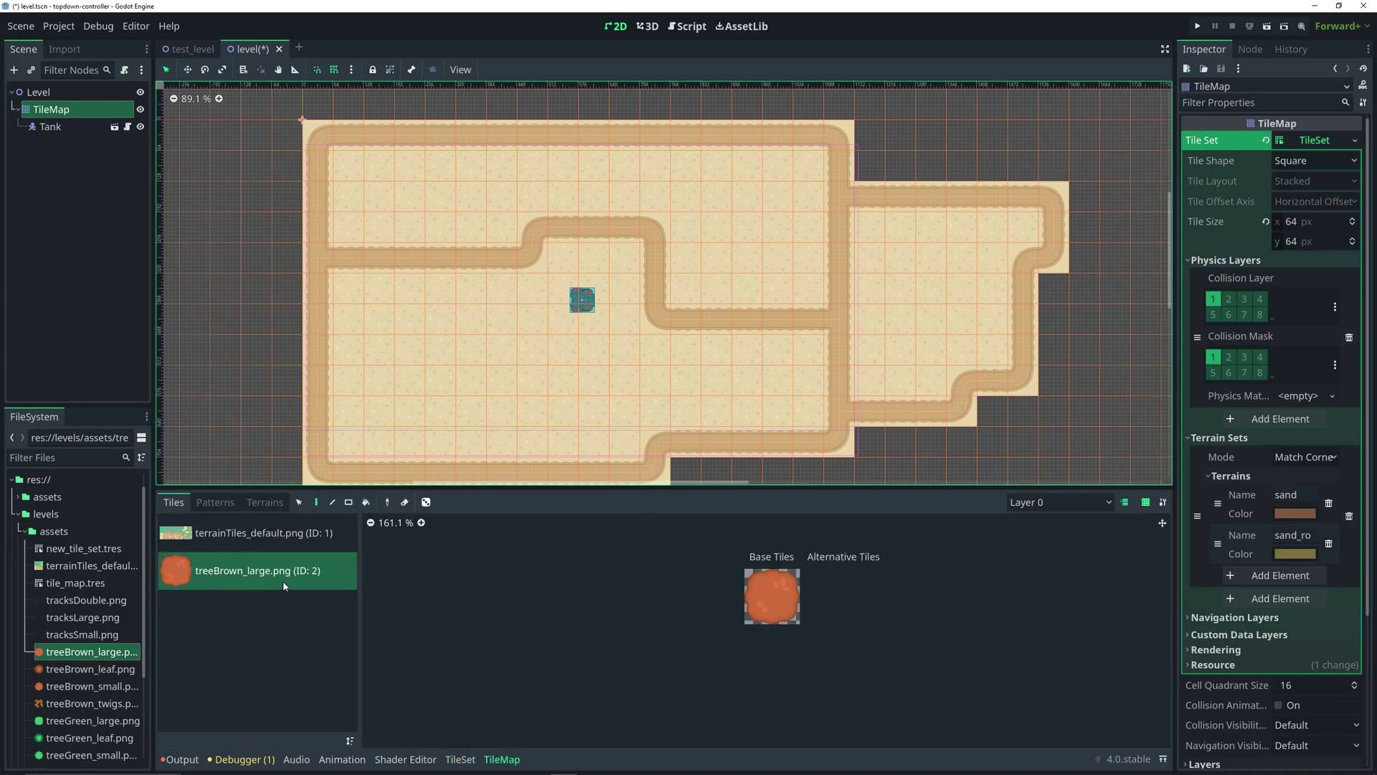
{"action": "left_click", "coordinate": [796, 606]}
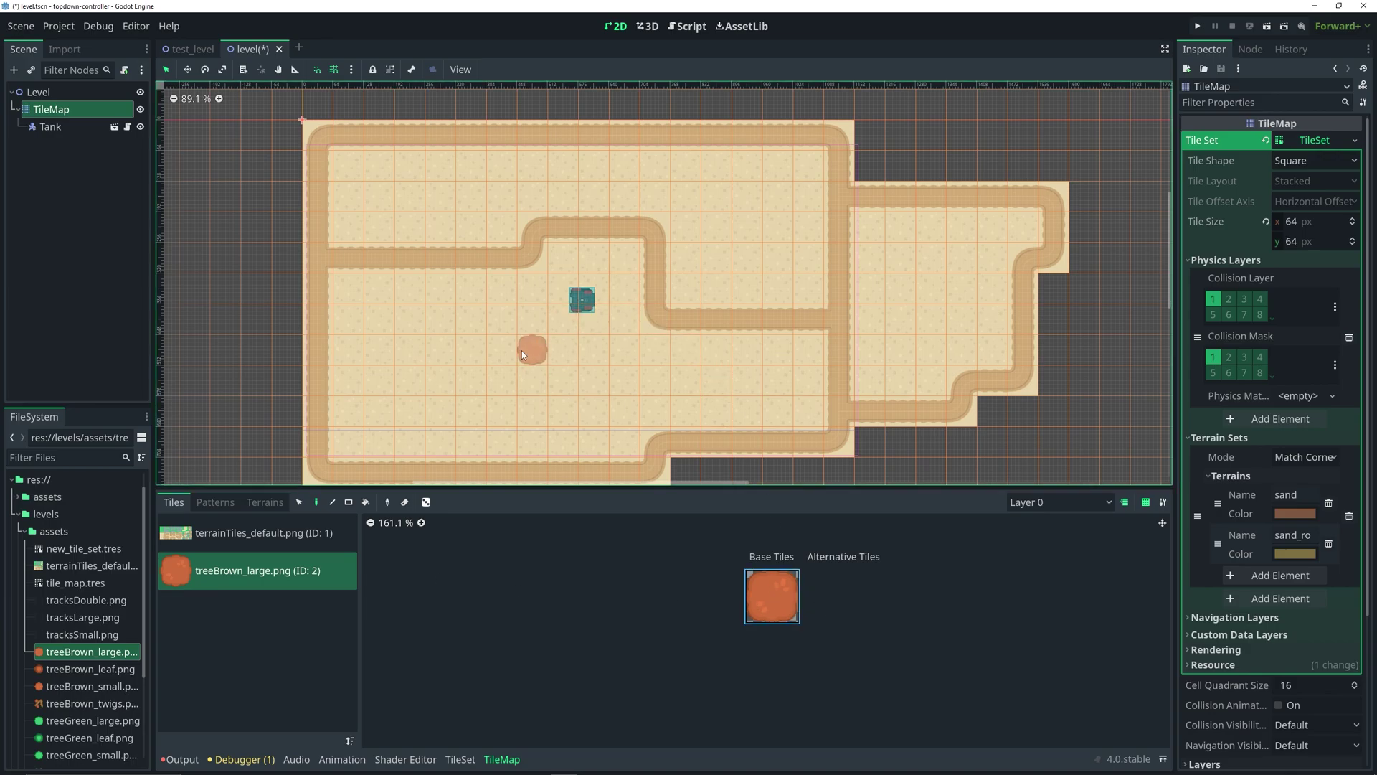
{"action": "left_click", "coordinate": [486, 358]}
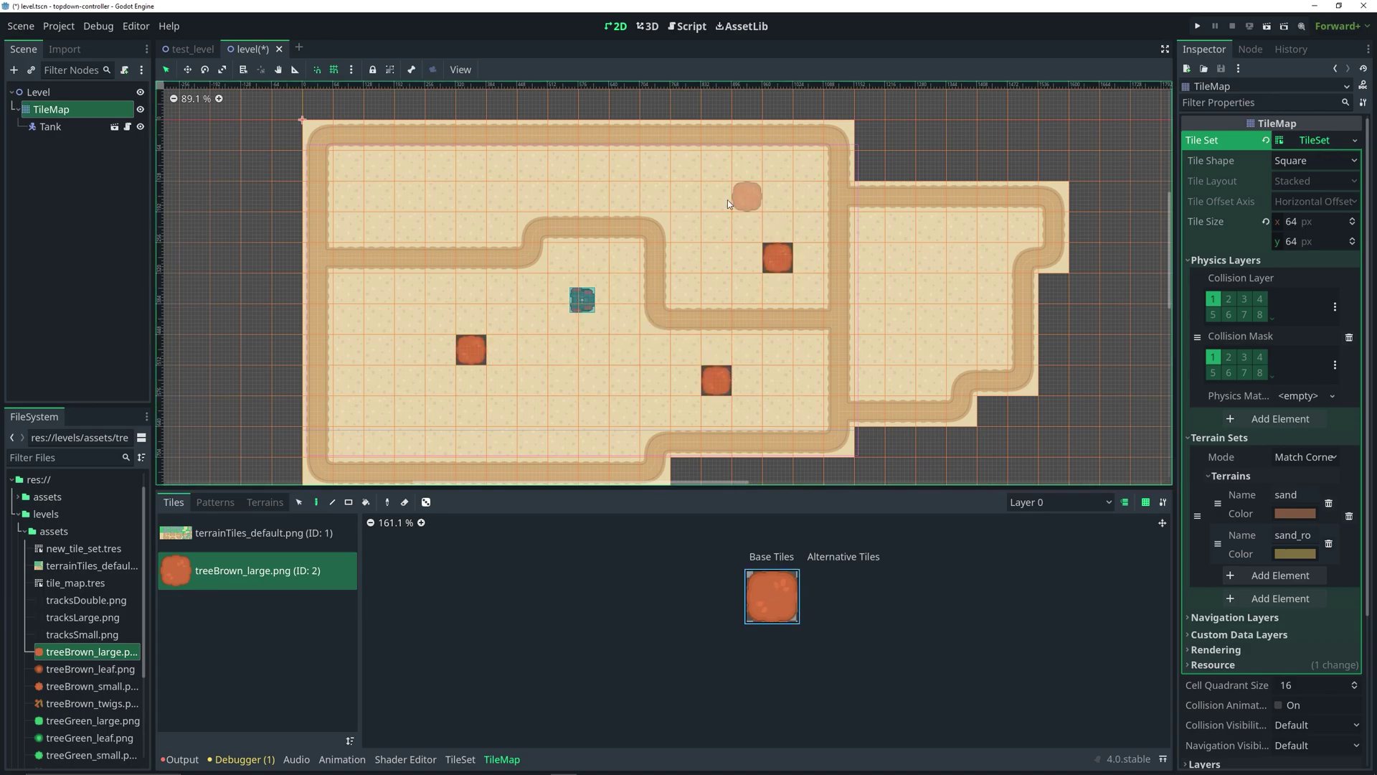
{"action": "left_click", "coordinate": [564, 196]}
{"action": "left_click", "coordinate": [993, 258]}
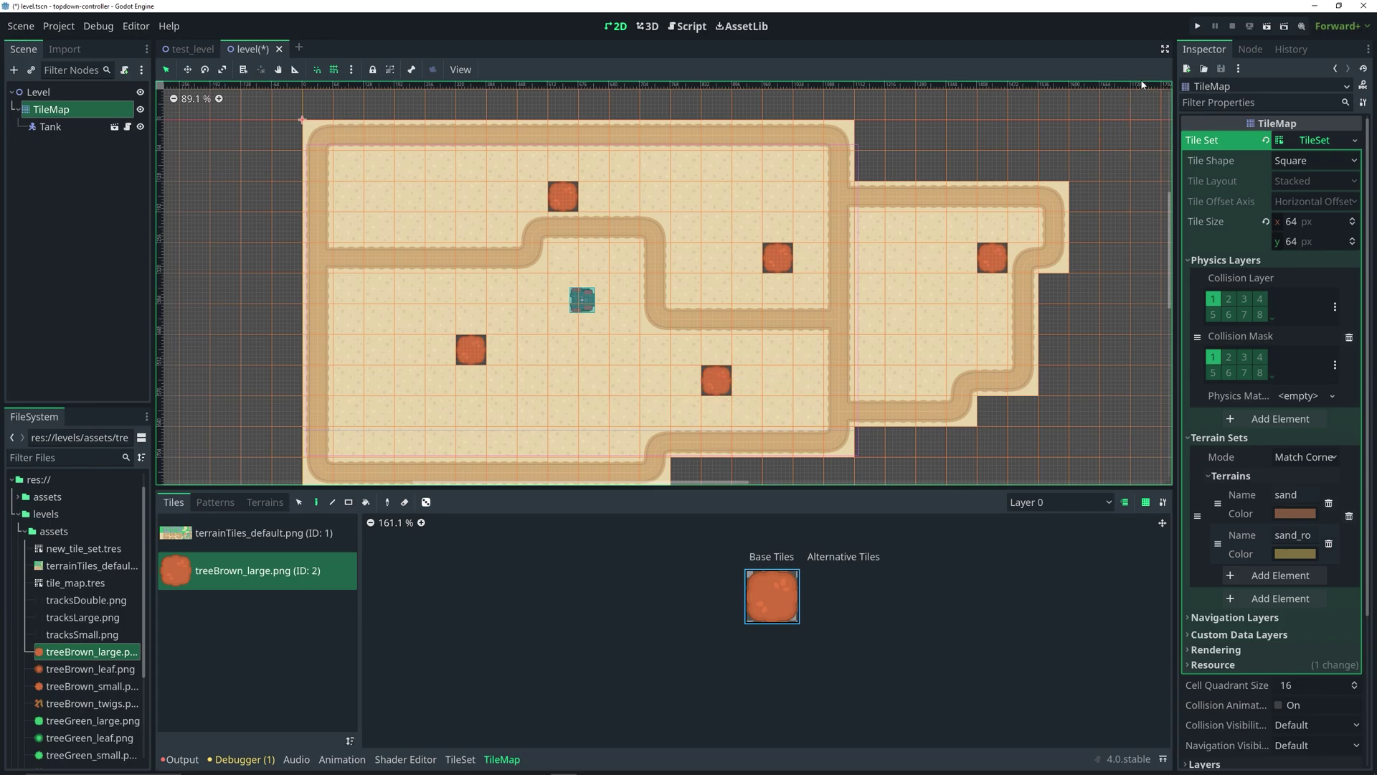
Run the current scene, drive the tank against the tree tiles to test their collisions, and close the game window
{"action": "left_click", "coordinate": [1267, 30]}
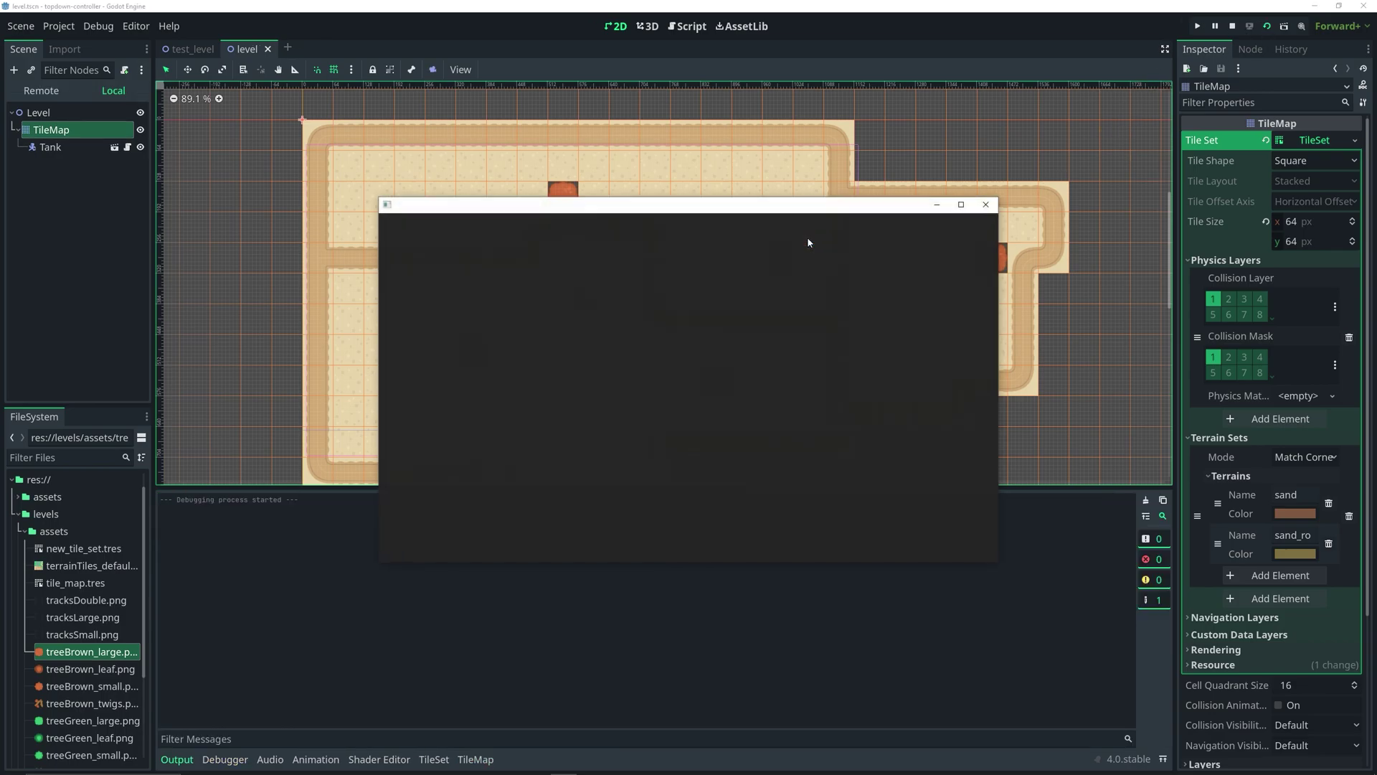
{"action": "key", "text": "Up"}
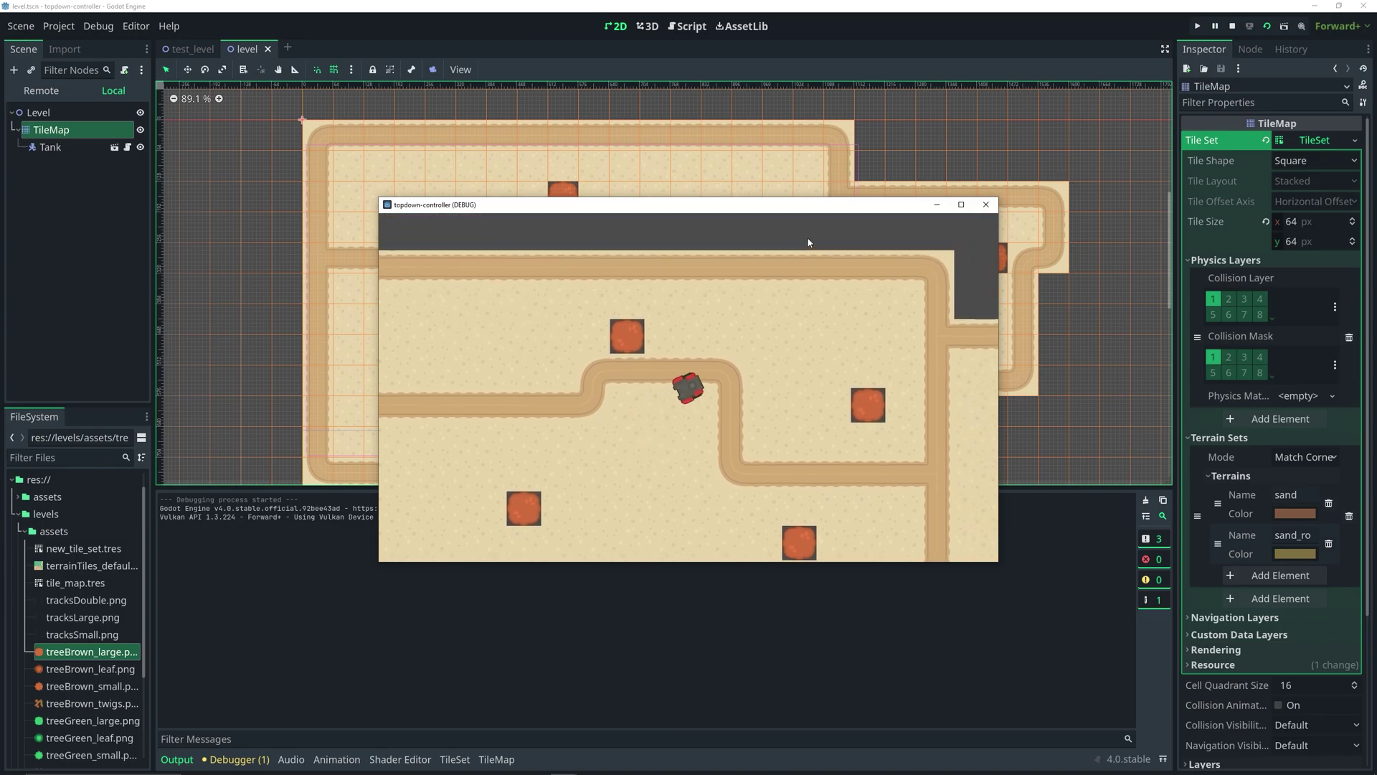
{"action": "key", "text": "Right"}
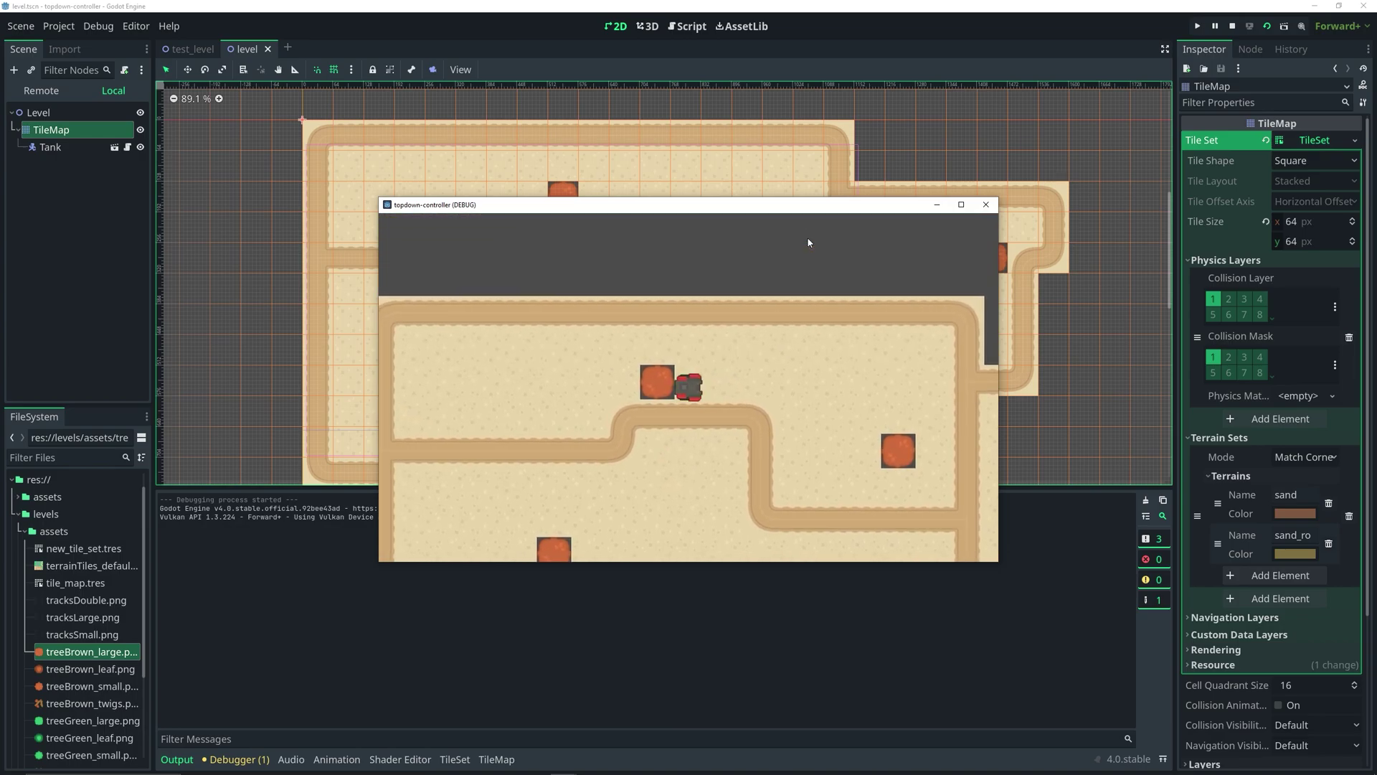
{"action": "key", "text": "Up"}
{"action": "key", "text": "Left"}
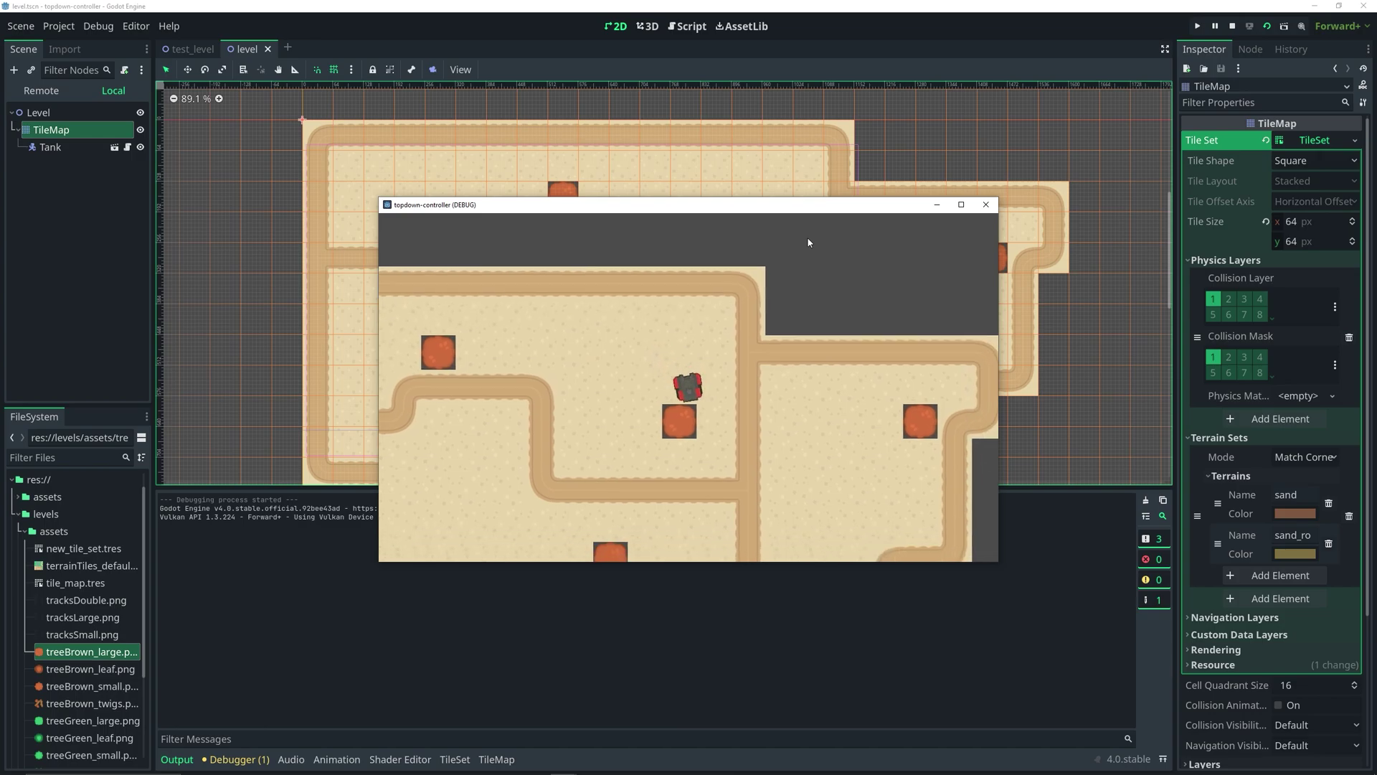
{"action": "key", "text": "Down"}
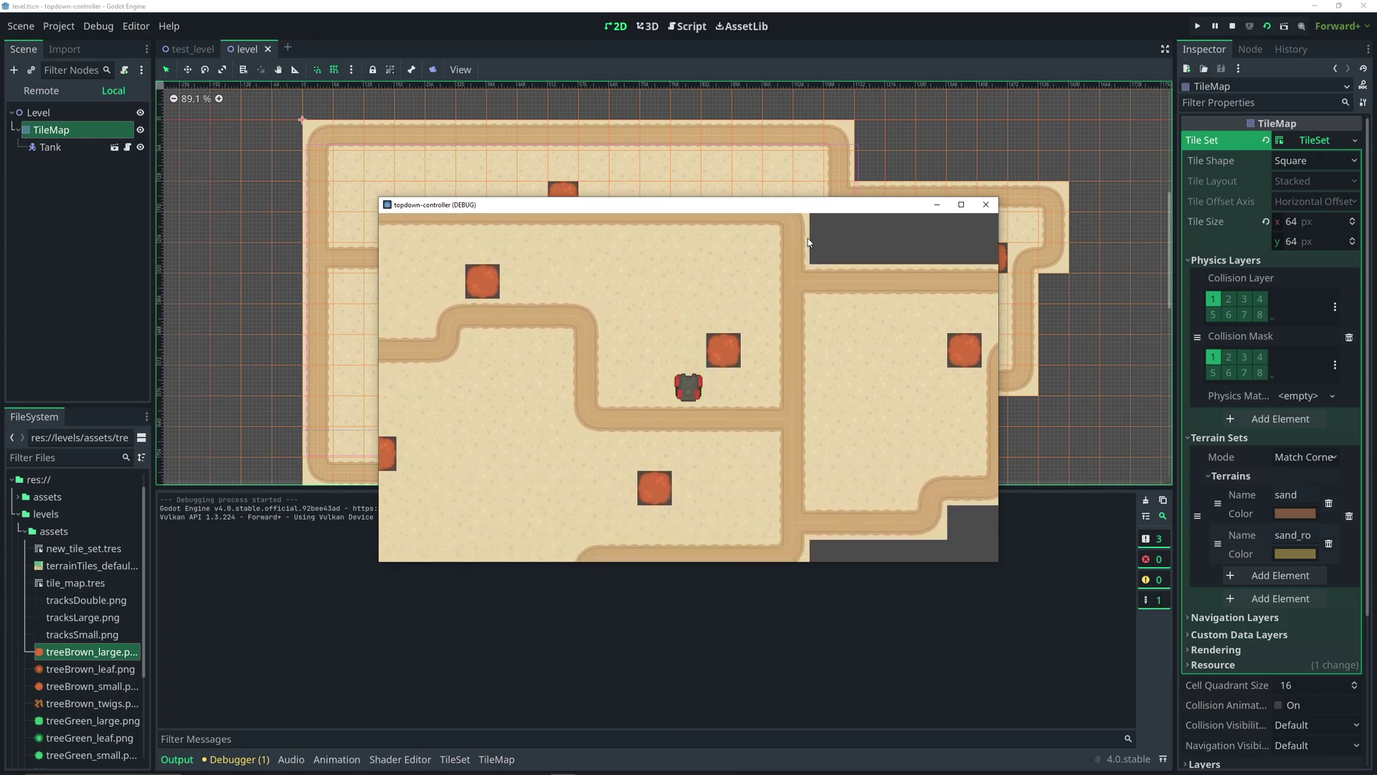
{"action": "key", "text": "Right"}
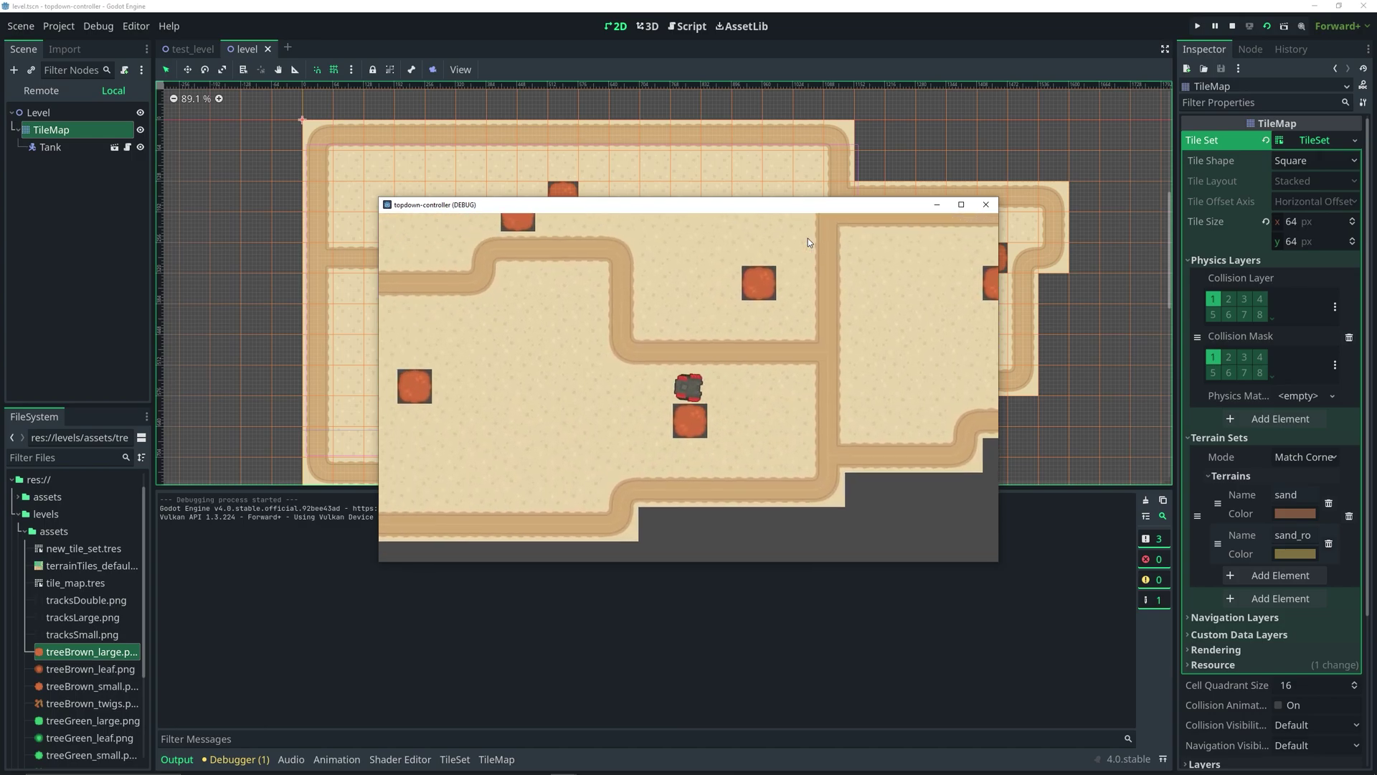
{"action": "key", "text": "Up"}
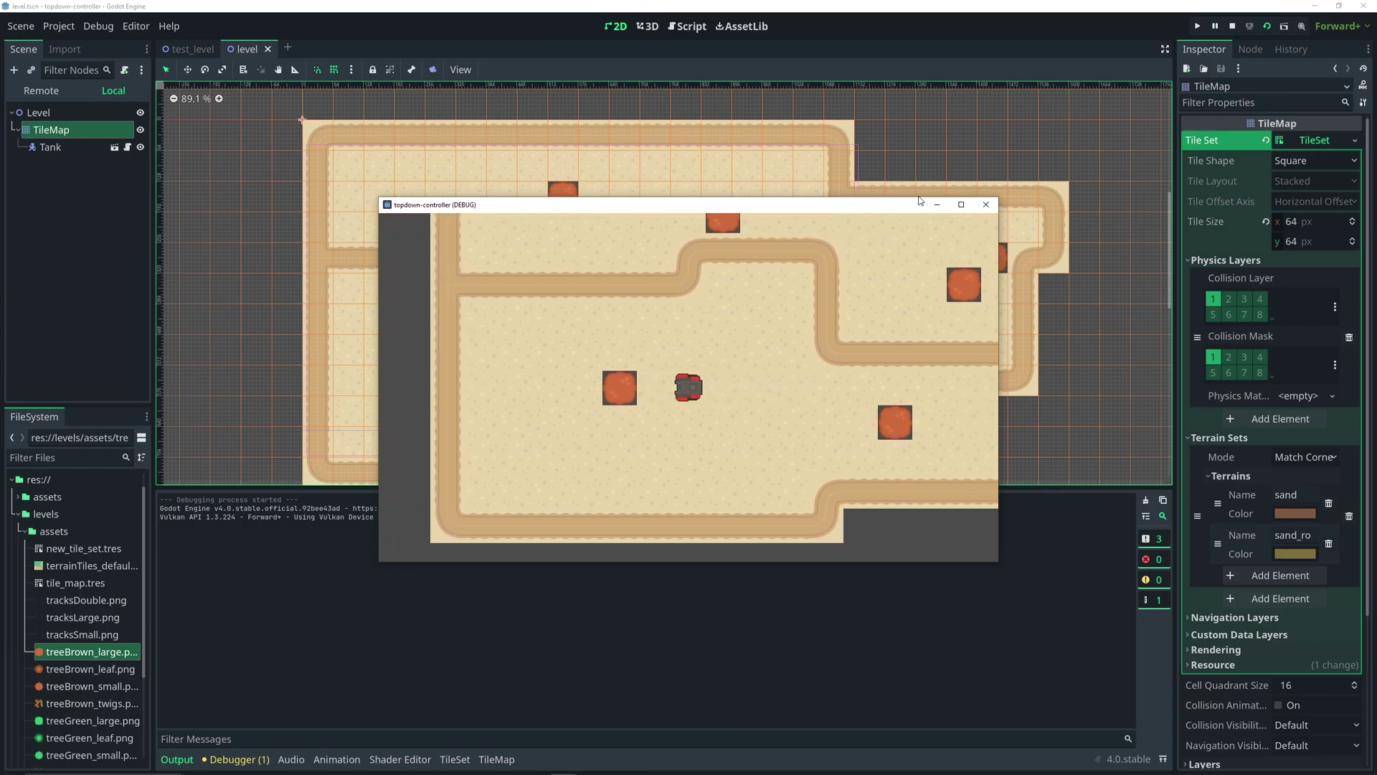
{"action": "left_click", "coordinate": [985, 205]}
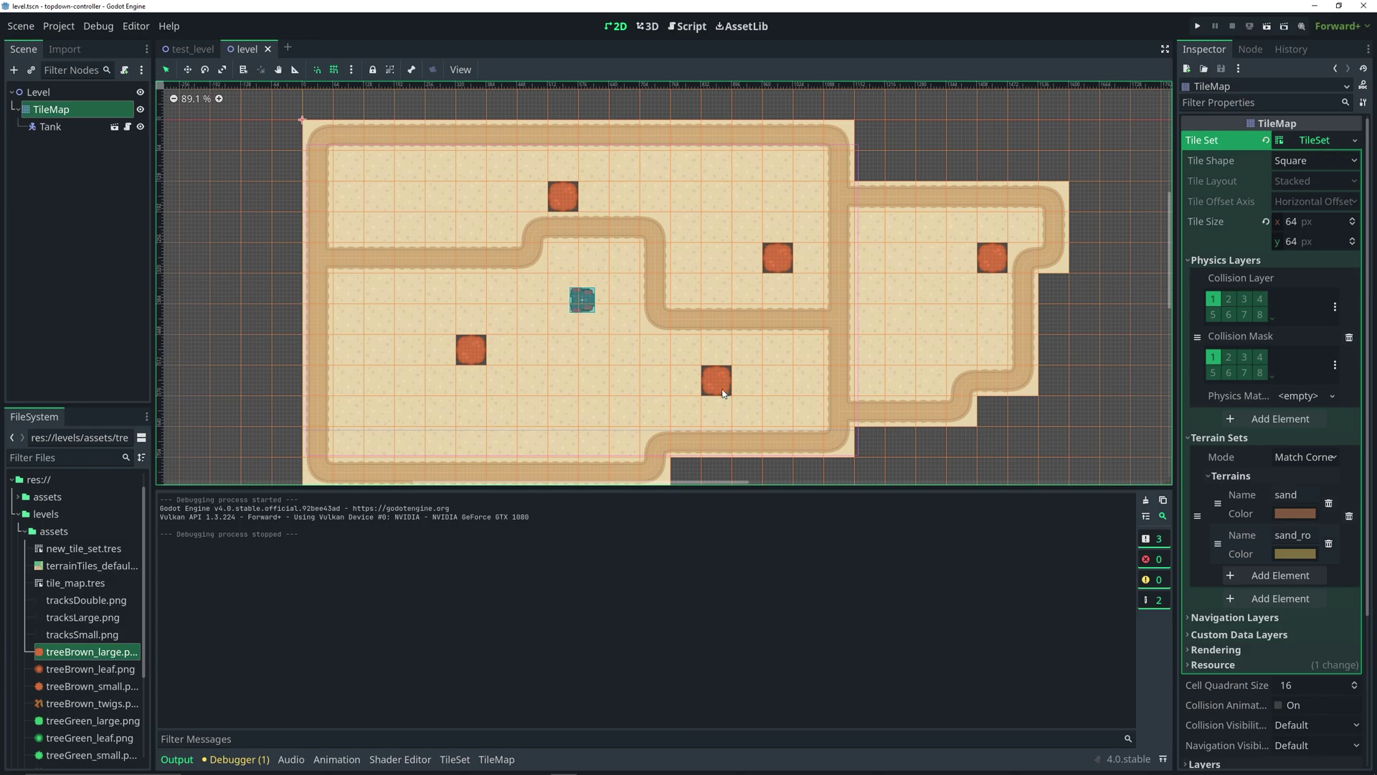
Paint the sand terrain over the five tree tiles on Layer 0 of the TileMap
{"action": "left_click", "coordinate": [723, 391]}
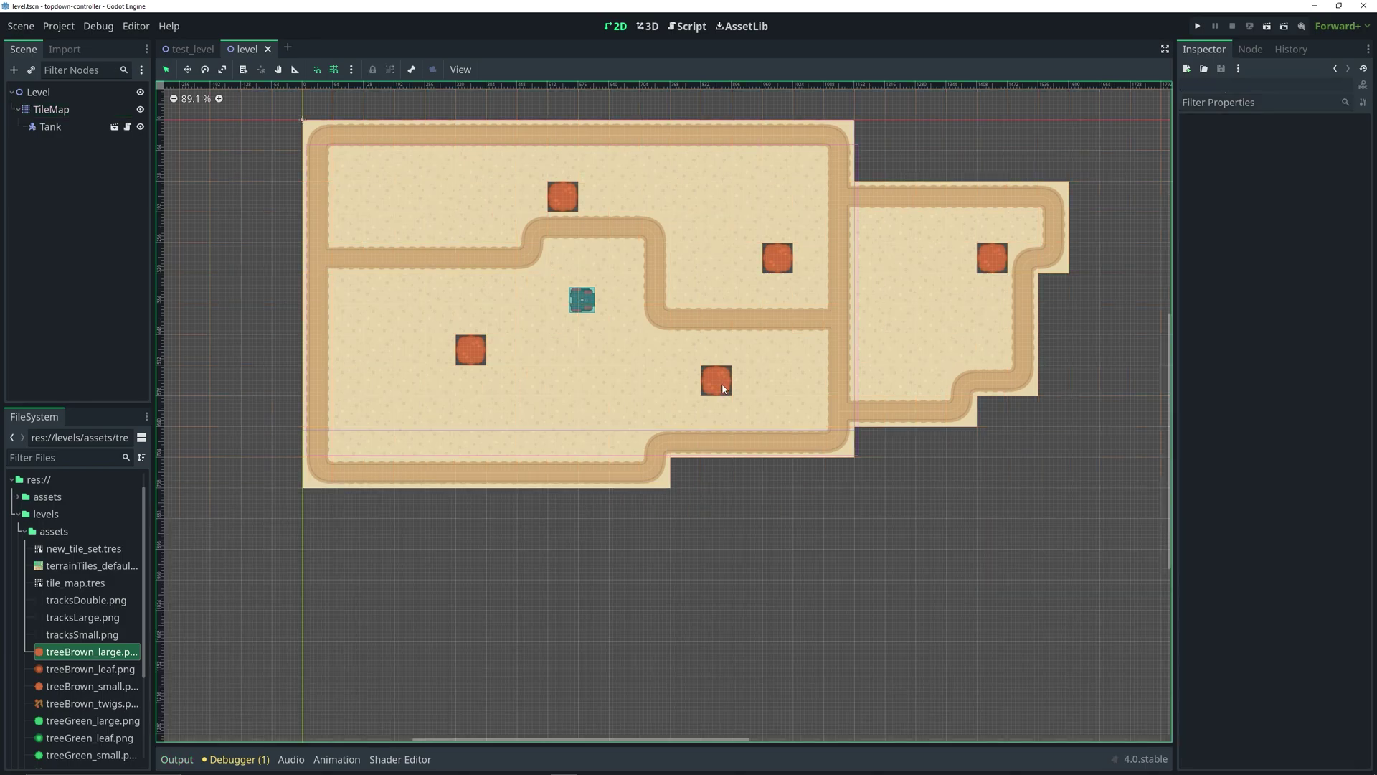
{"action": "left_click", "coordinate": [79, 109]}
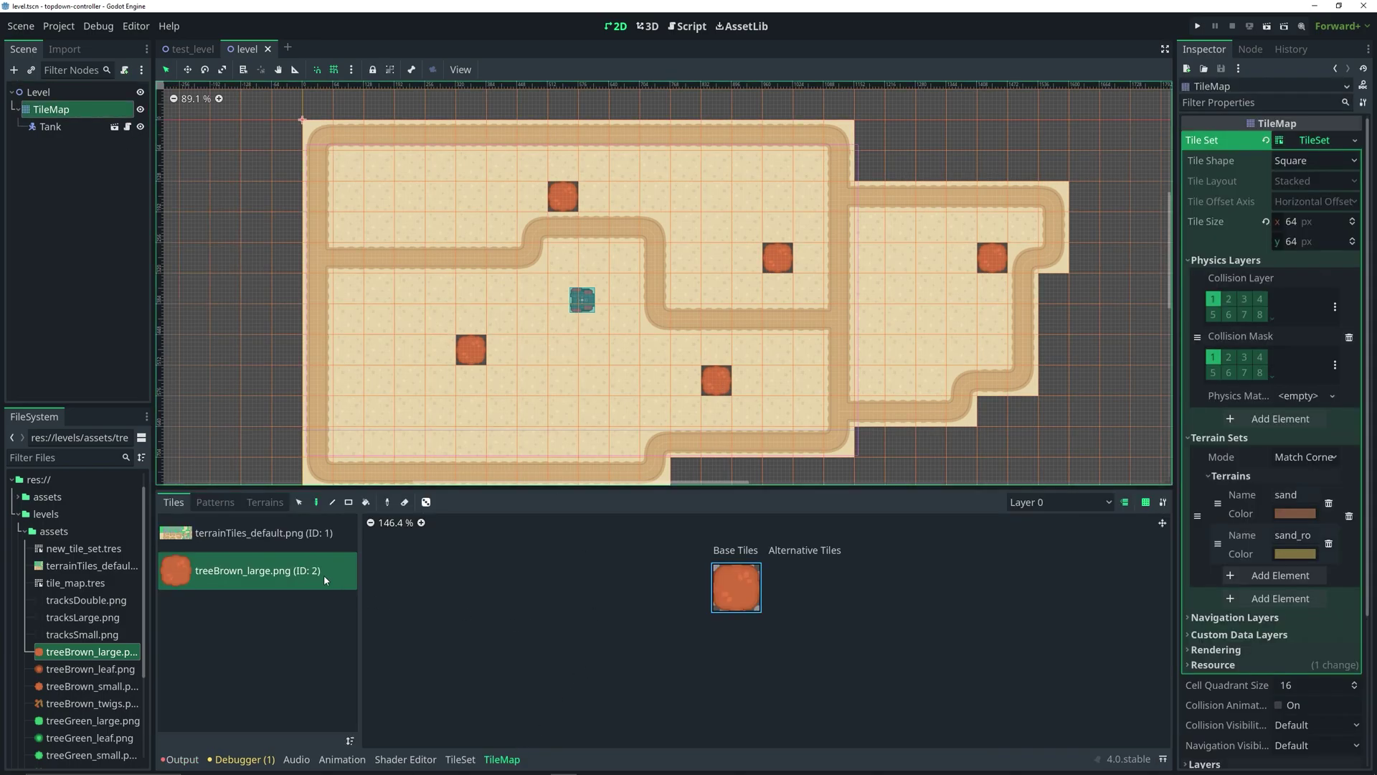
{"action": "left_click", "coordinate": [261, 504]}
{"action": "left_click", "coordinate": [247, 541]}
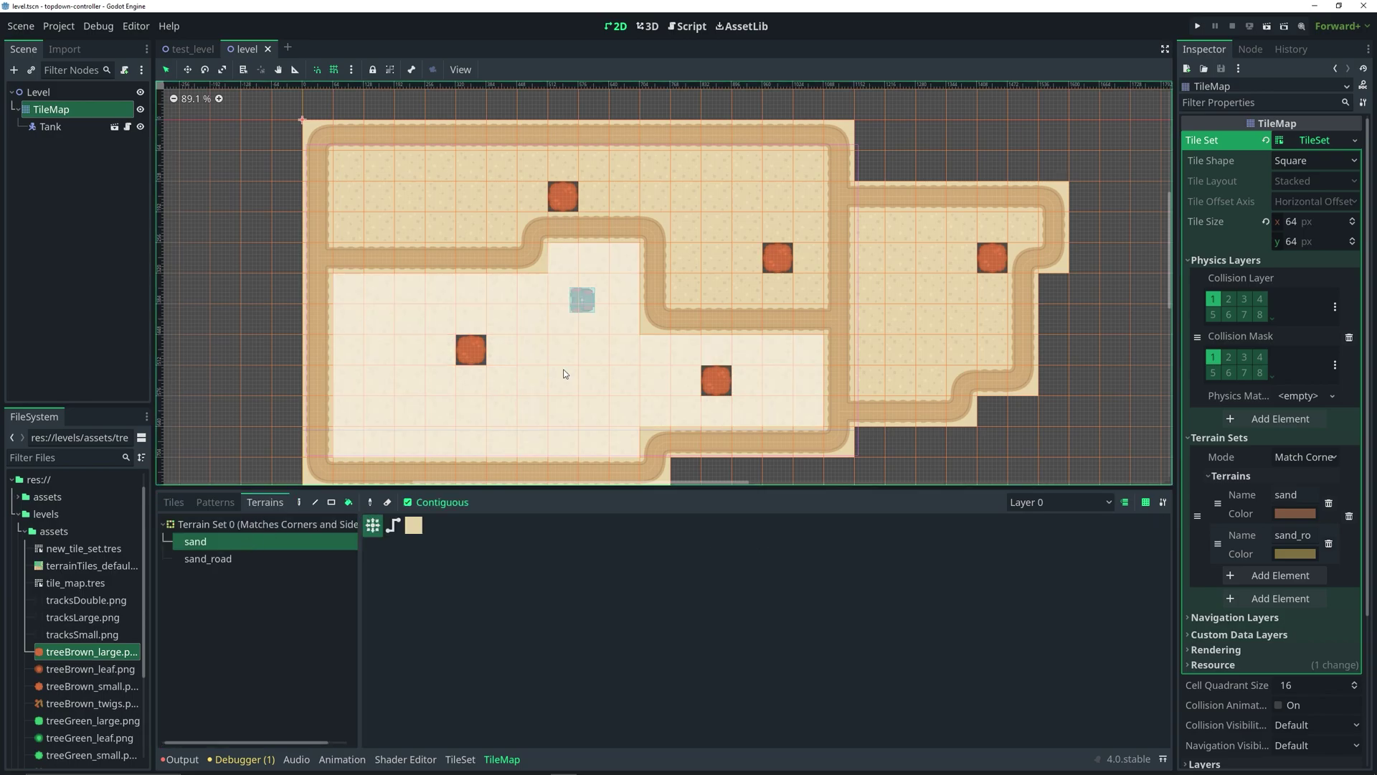
{"action": "left_click", "coordinate": [301, 502]}
{"action": "left_click", "coordinate": [471, 349]}
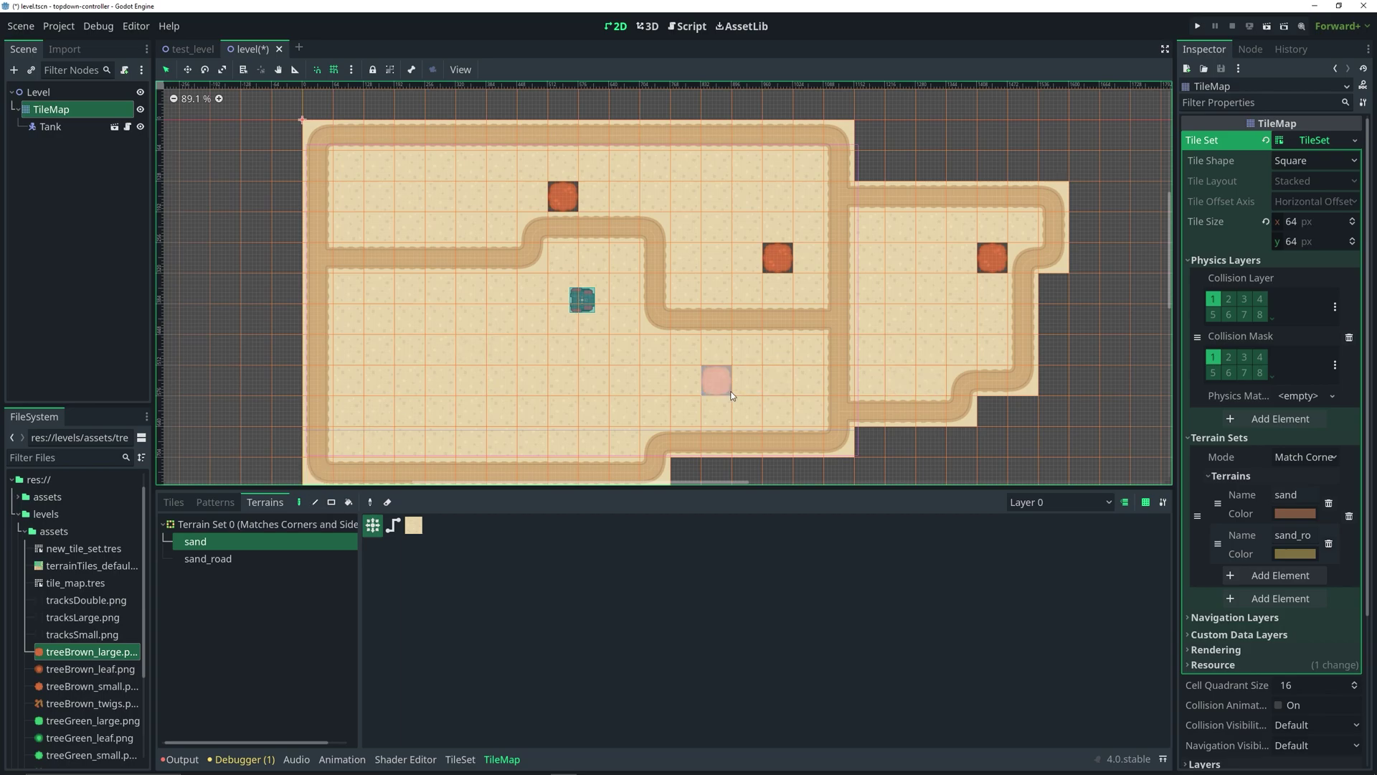
{"action": "left_click", "coordinate": [563, 196]}
{"action": "left_click", "coordinate": [992, 258]}
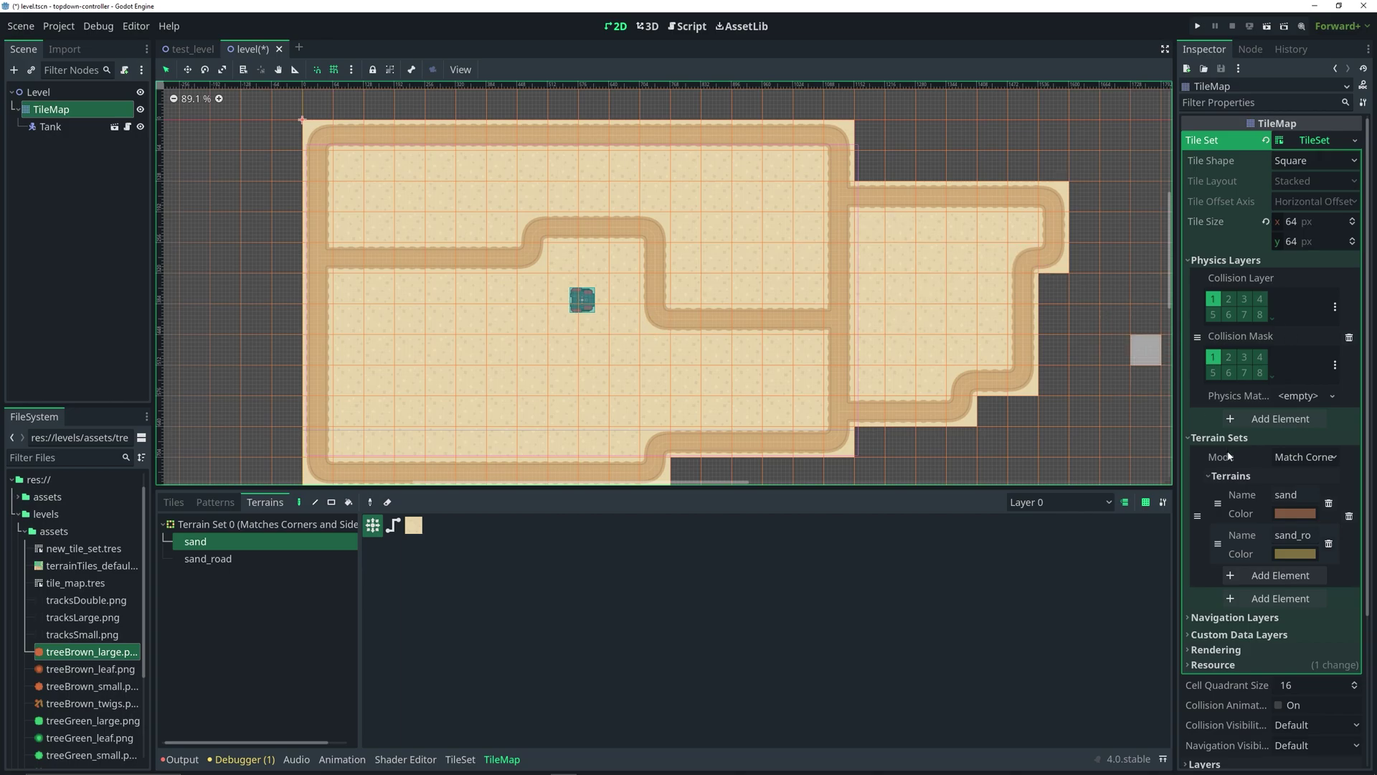
Name the TileMap's existing layer "ground"
{"action": "scroll", "coordinate": [653, 226], "scroll_direction": "down", "scroll_amount": 1}
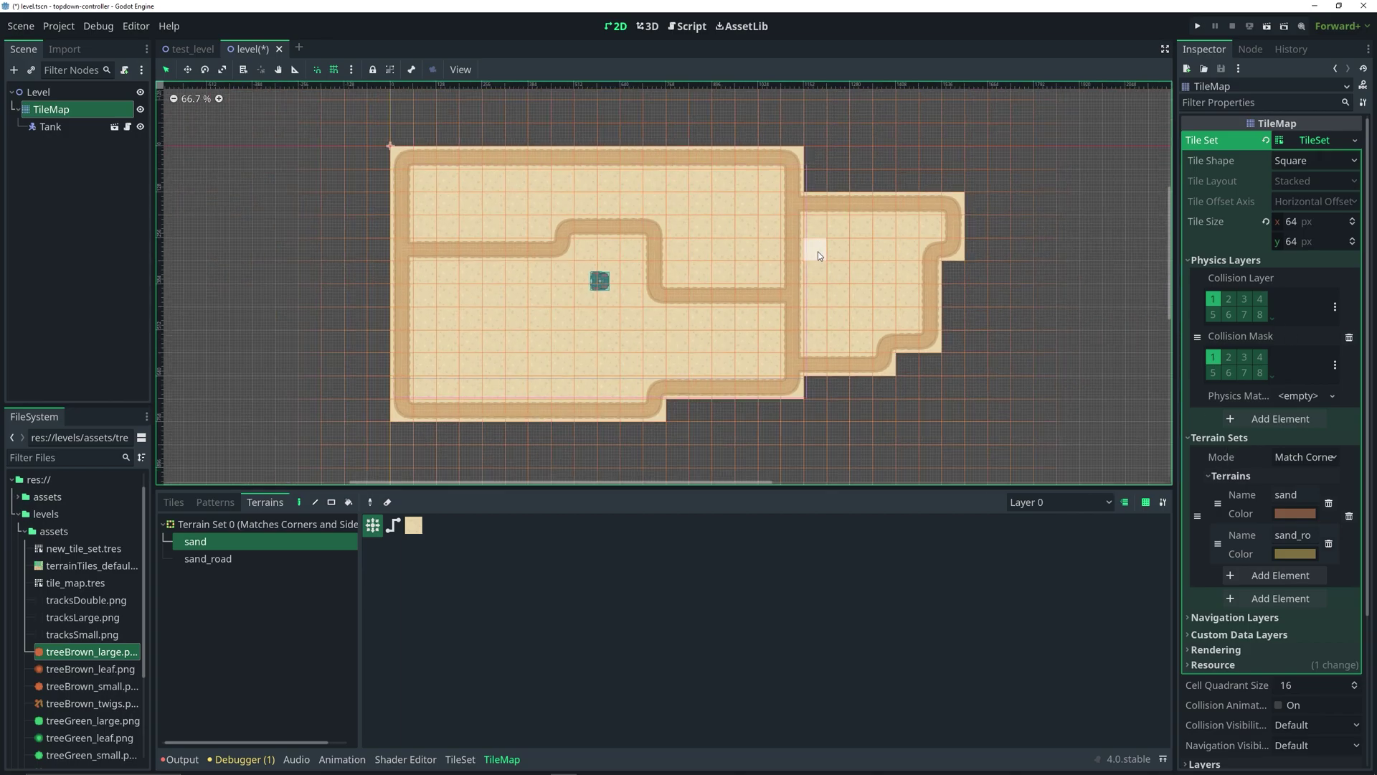
{"action": "scroll", "coordinate": [817, 251], "scroll_direction": "up", "scroll_amount": 1}
{"action": "middle_click_drag", "start_coordinate": [596, 235], "coordinate": [631, 269]}
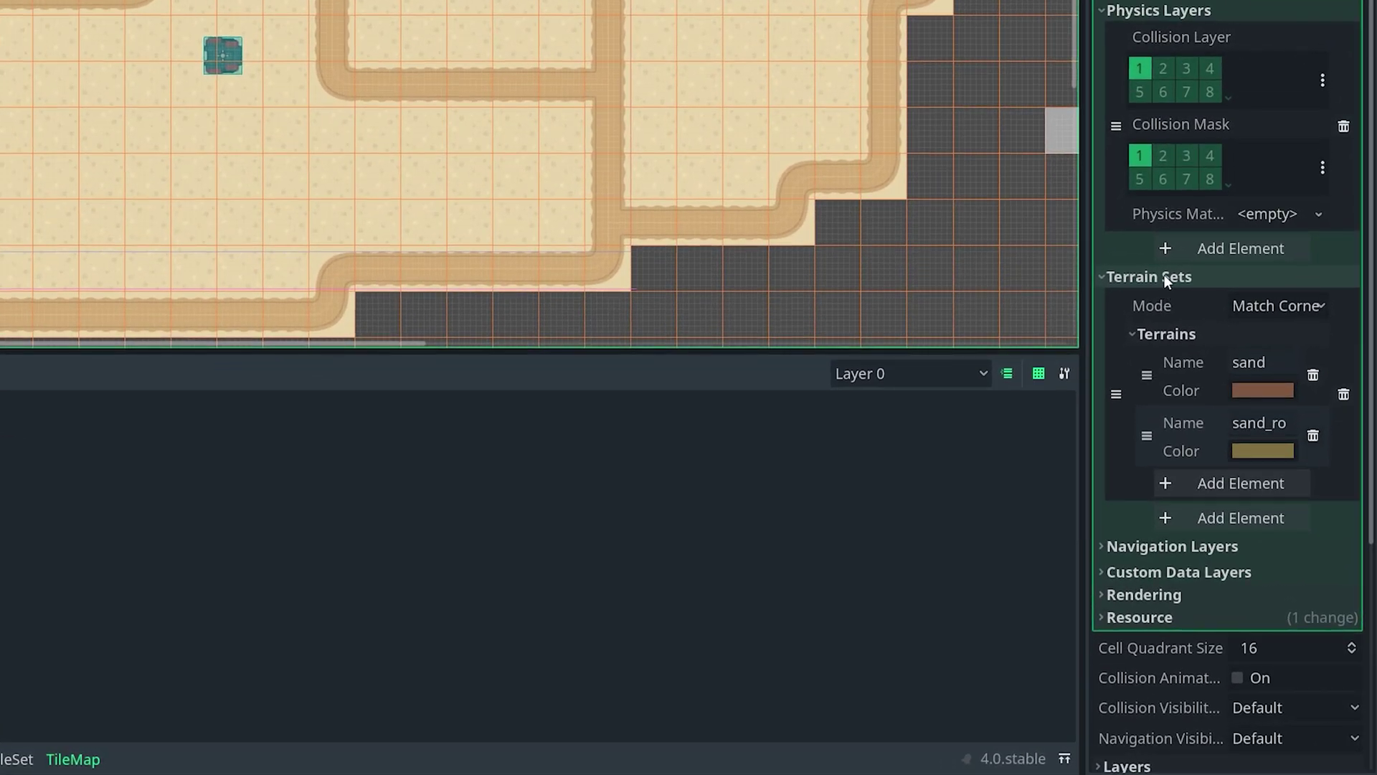
{"action": "scroll", "coordinate": [1165, 269], "scroll_direction": "down", "scroll_amount": 5}
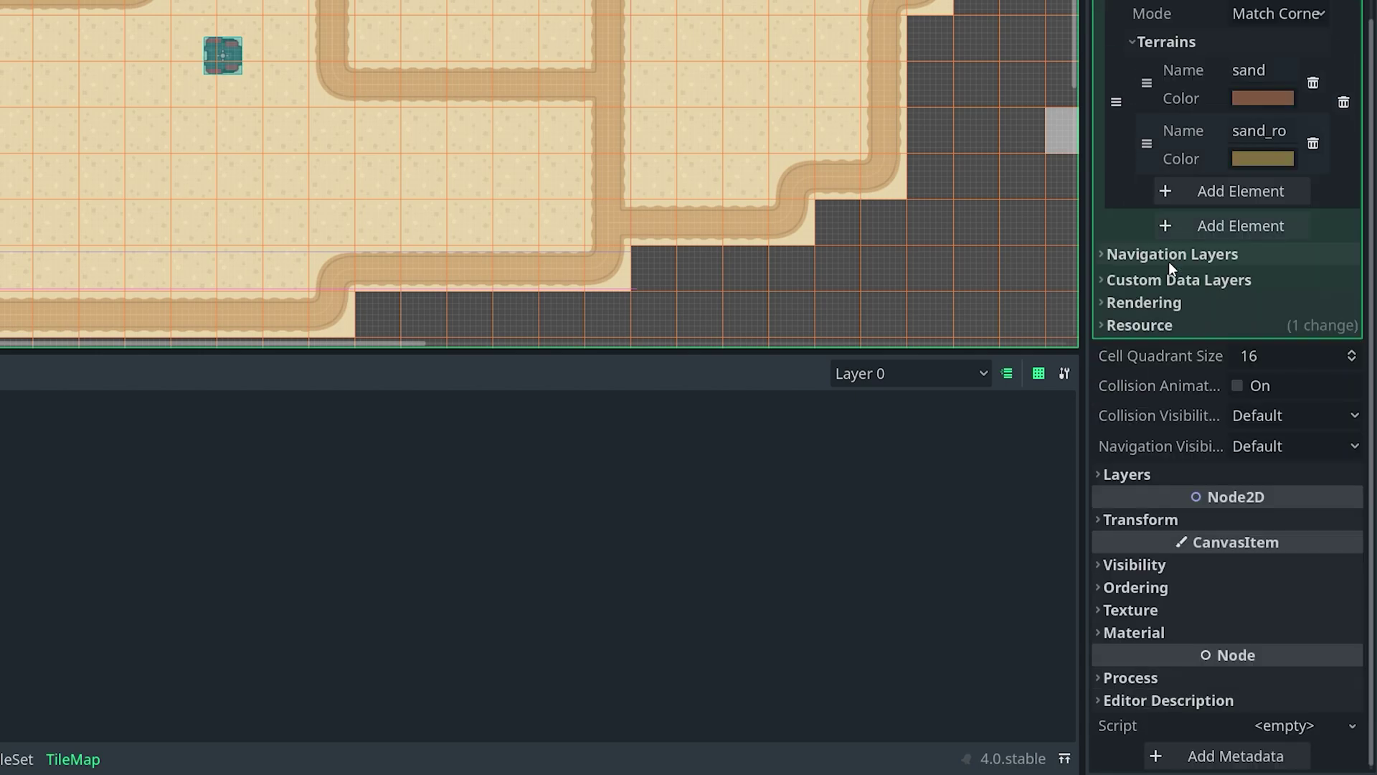
{"action": "left_click", "coordinate": [1143, 473]}
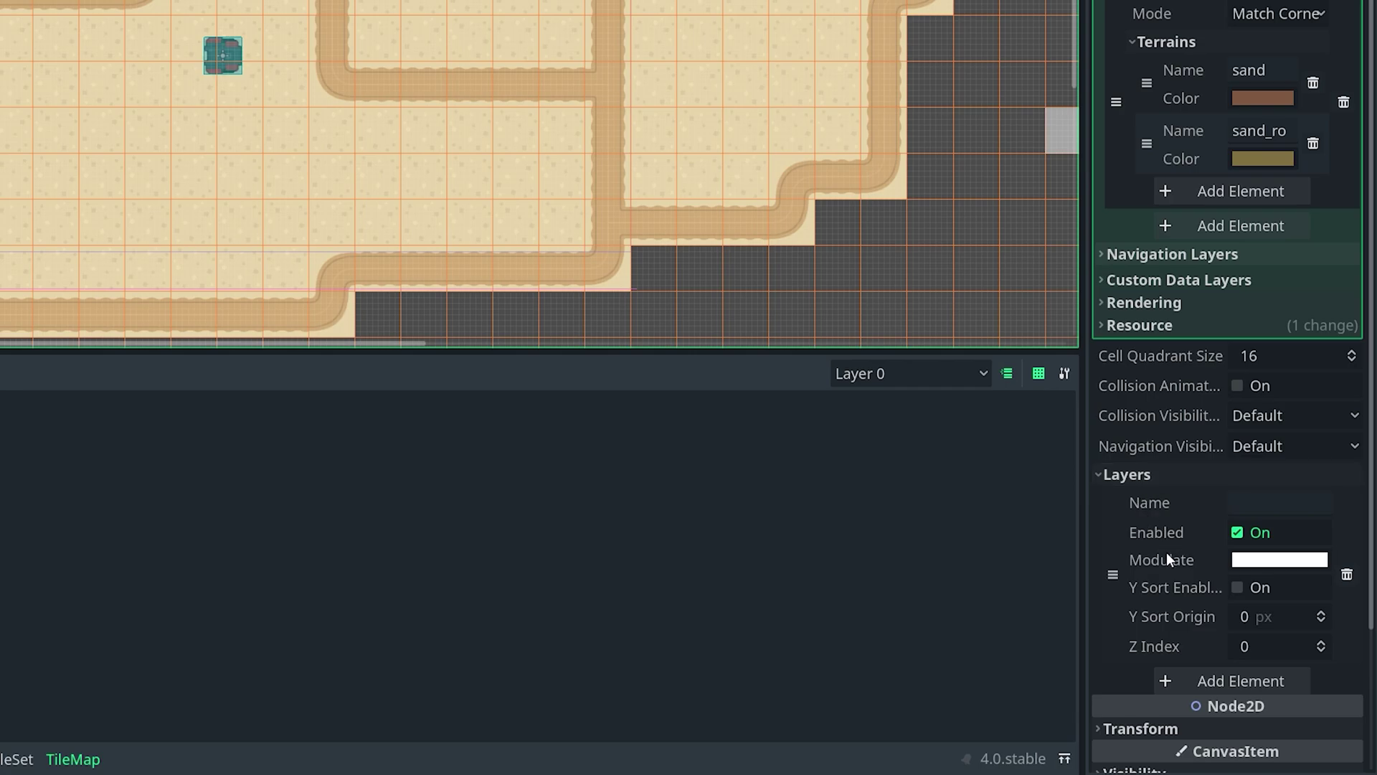
{"action": "left_click", "coordinate": [1261, 501]}
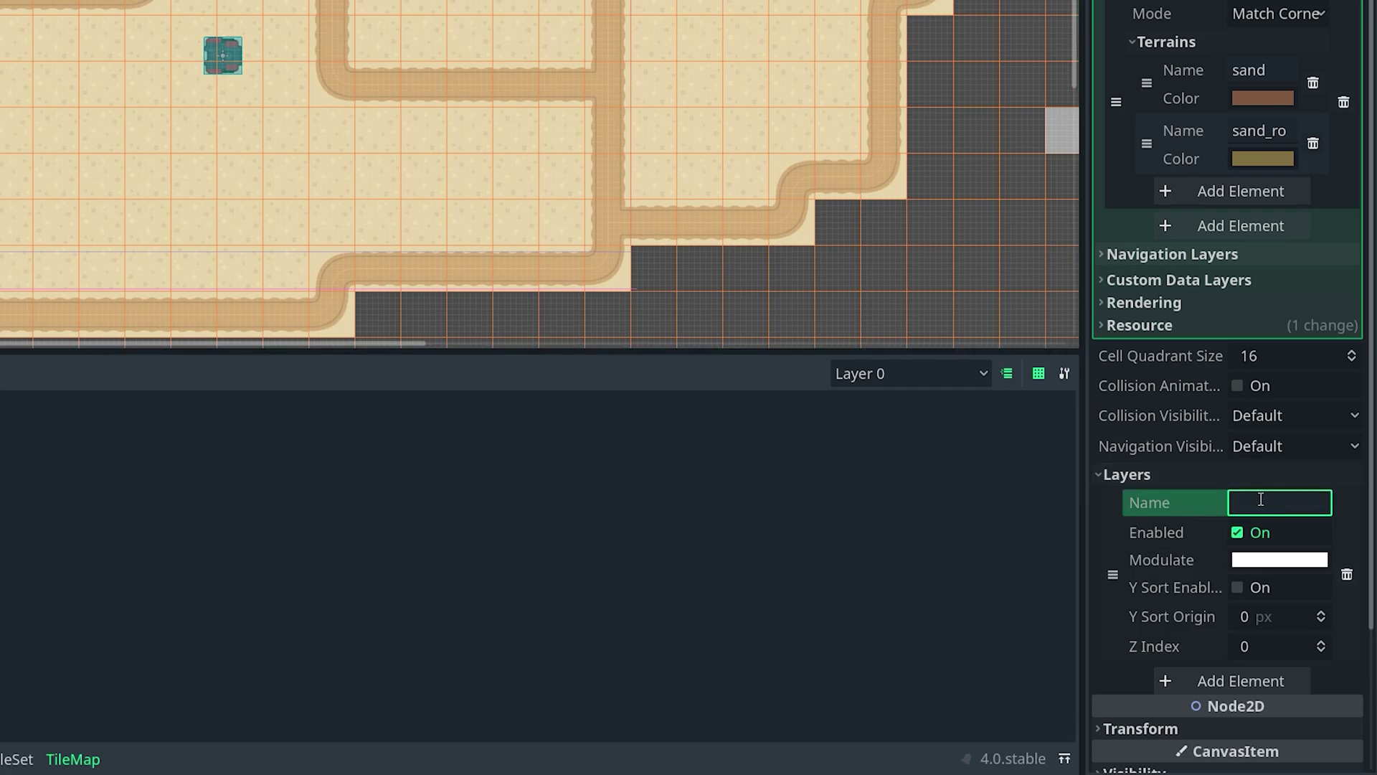
{"action": "type", "text": "ground"}
{"action": "key", "text": "Return"}
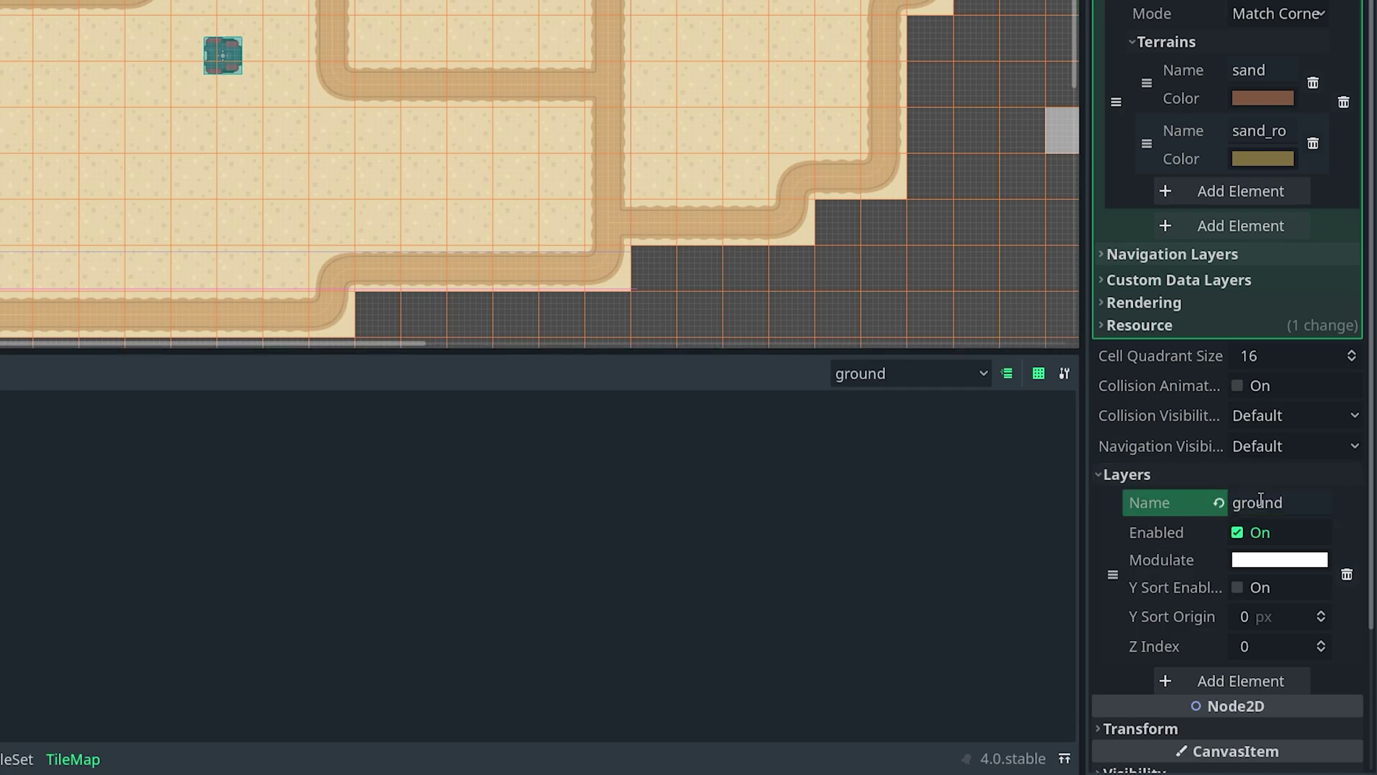
Add a second layer to the TileMap and name it "trees"
{"action": "left_click", "coordinate": [1235, 684]}
{"action": "scroll", "coordinate": [1278, 406], "scroll_direction": "down", "scroll_amount": 5}
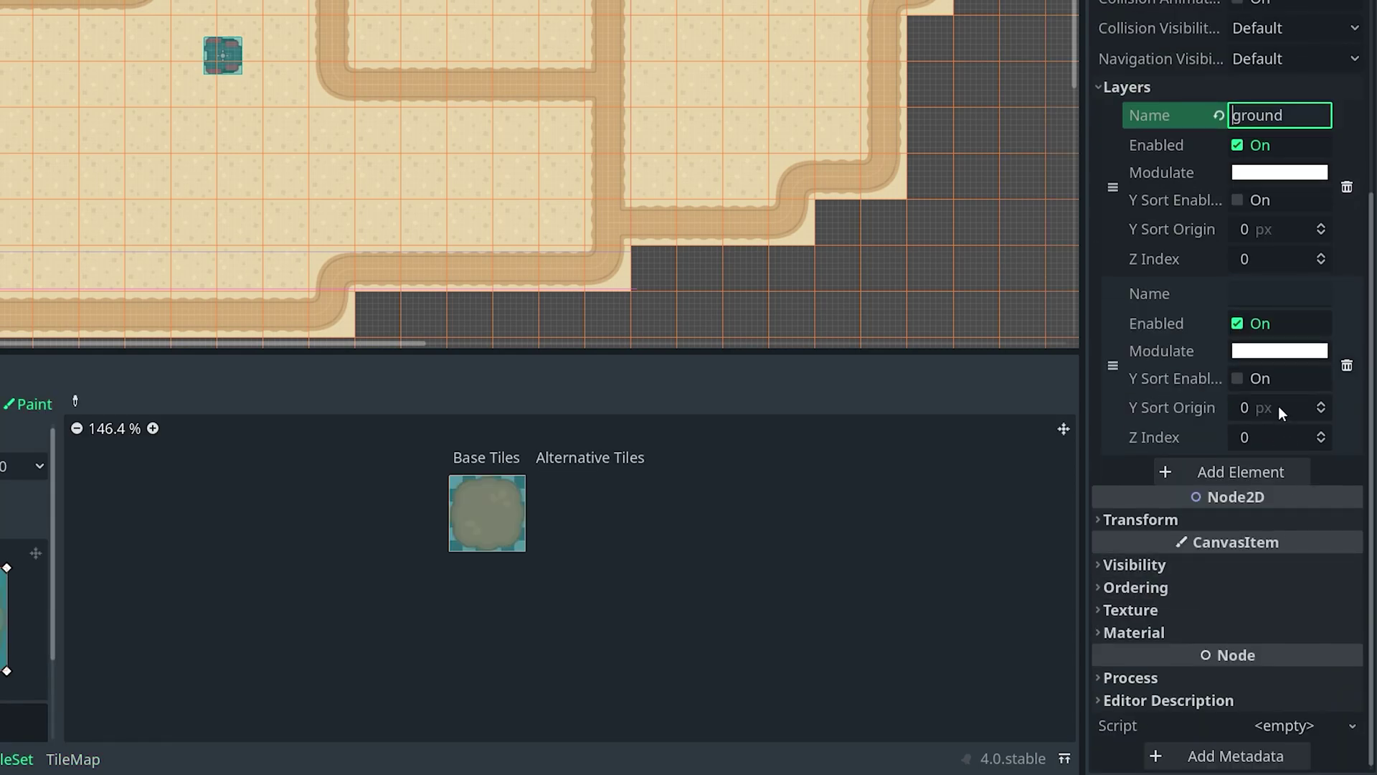
{"action": "left_click", "coordinate": [1264, 288]}
{"action": "type", "text": "tree"}
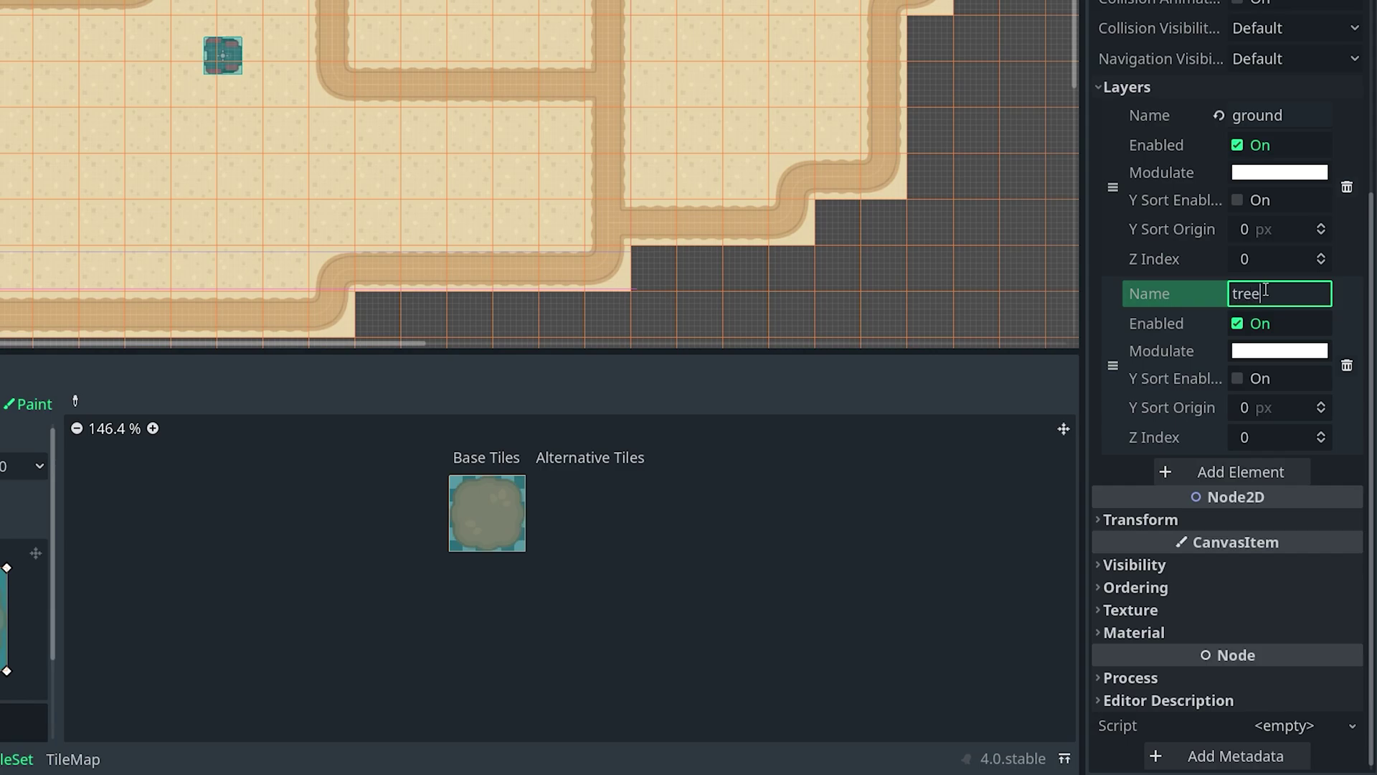
{"action": "type", "text": "s"}
{"action": "key", "text": "Return"}
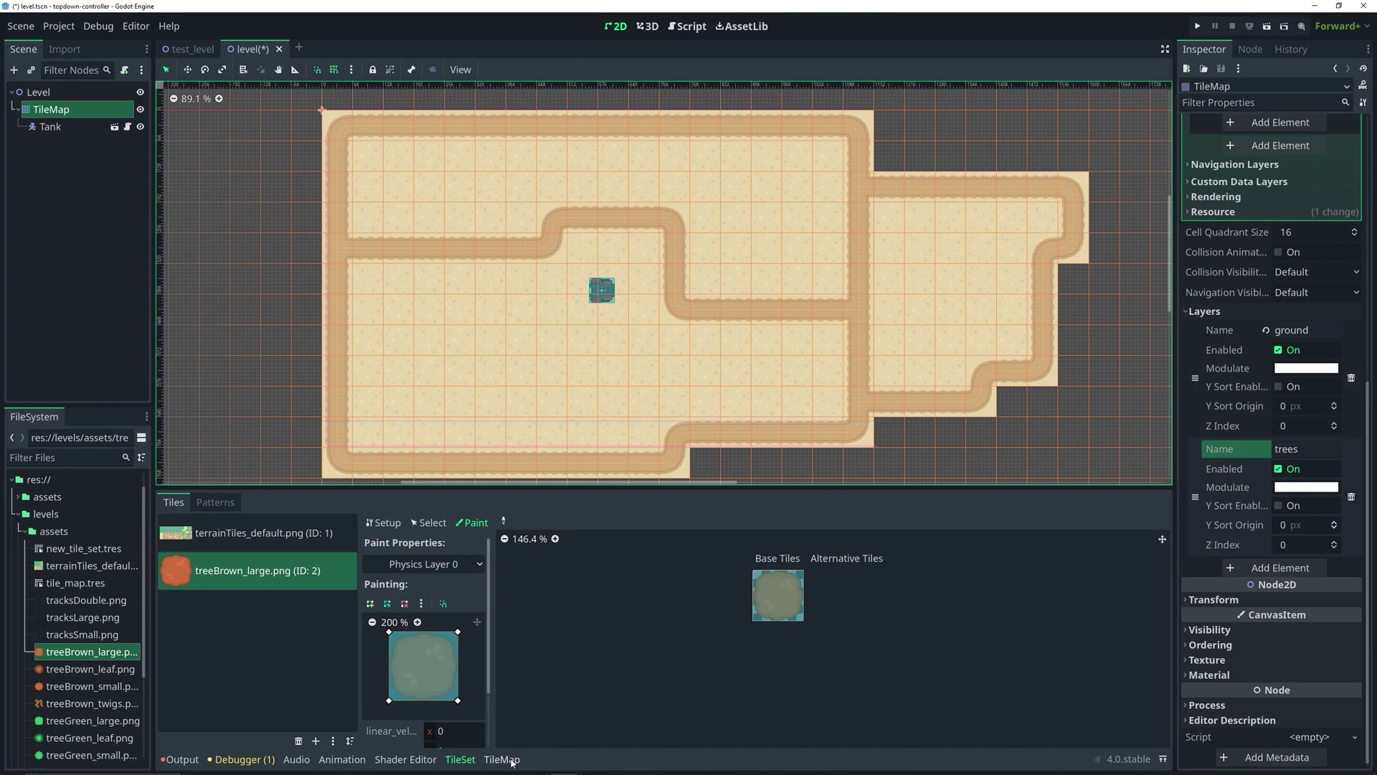
Paint treeBrown_large.png tiles on the trees layer: two in the lower sand area, four in the upper area and three inside the right loop
{"action": "left_click", "coordinate": [73, 759]}
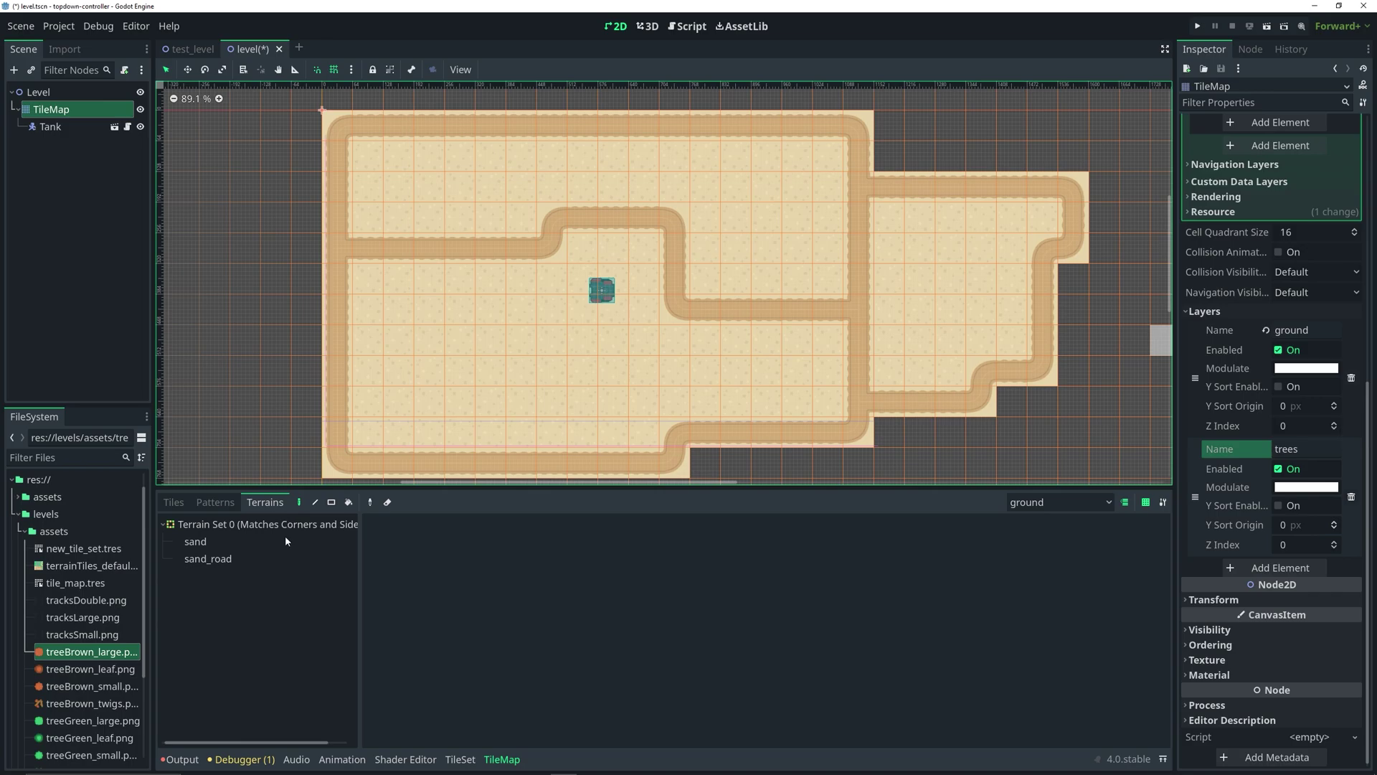
{"action": "left_click", "coordinate": [174, 503]}
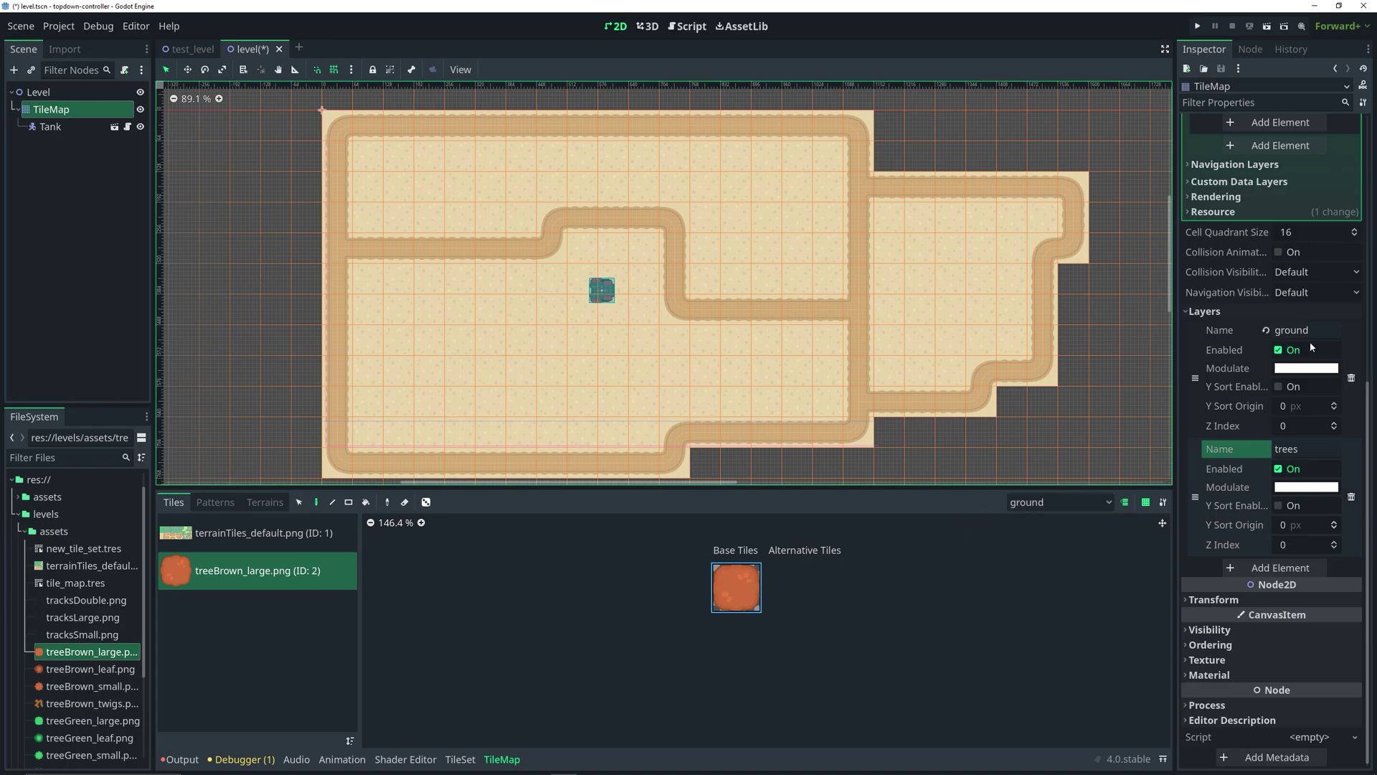
{"action": "left_click", "coordinate": [1018, 503]}
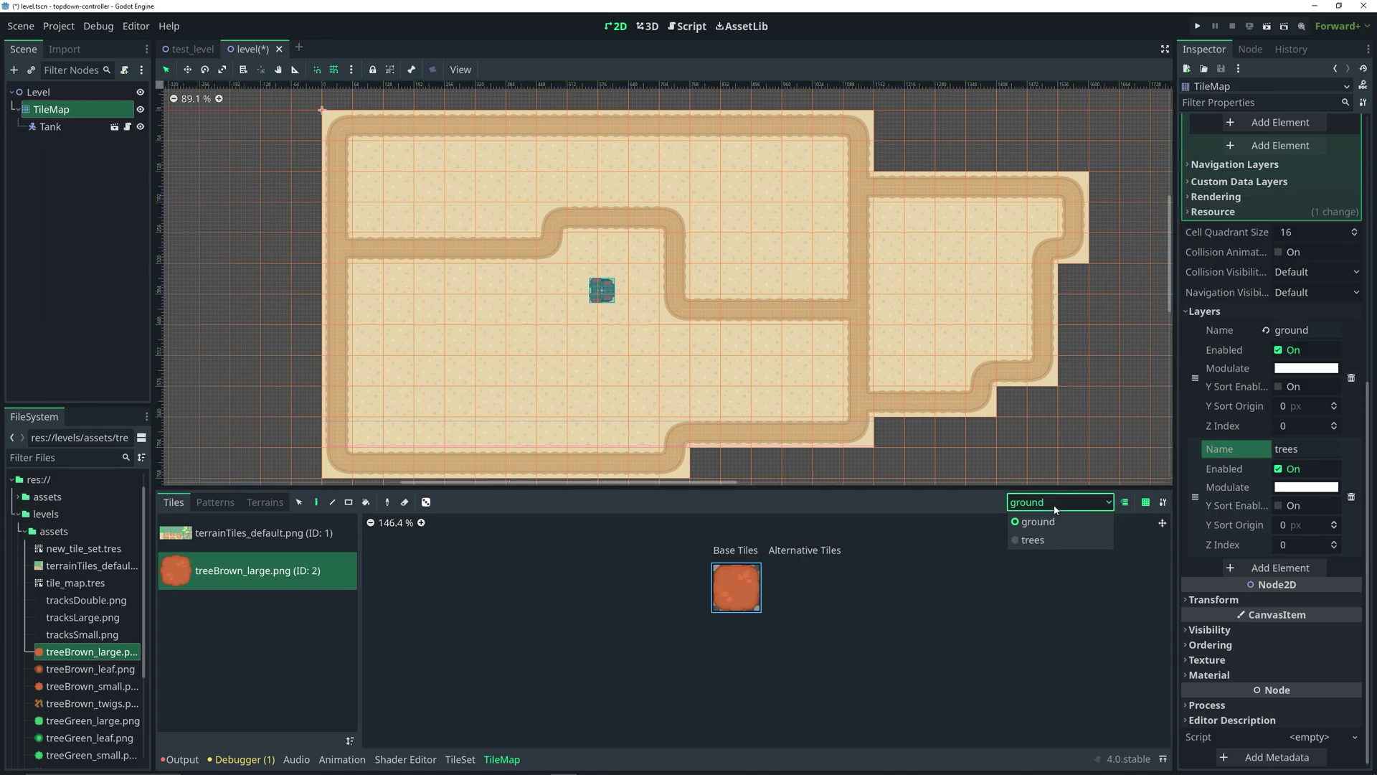
{"action": "left_click", "coordinate": [1035, 539]}
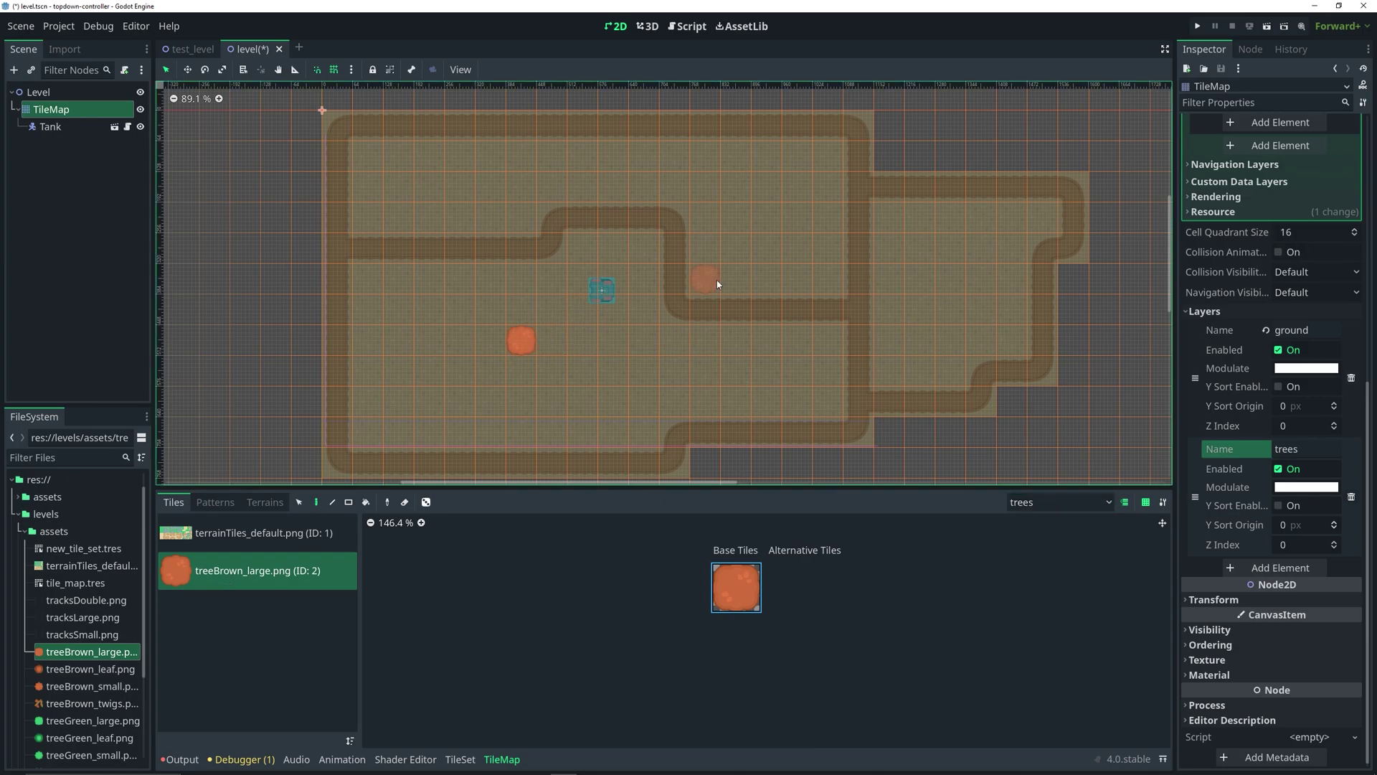
{"action": "left_click", "coordinate": [736, 218]}
{"action": "left_click", "coordinate": [551, 156]}
{"action": "left_click", "coordinate": [428, 187]}
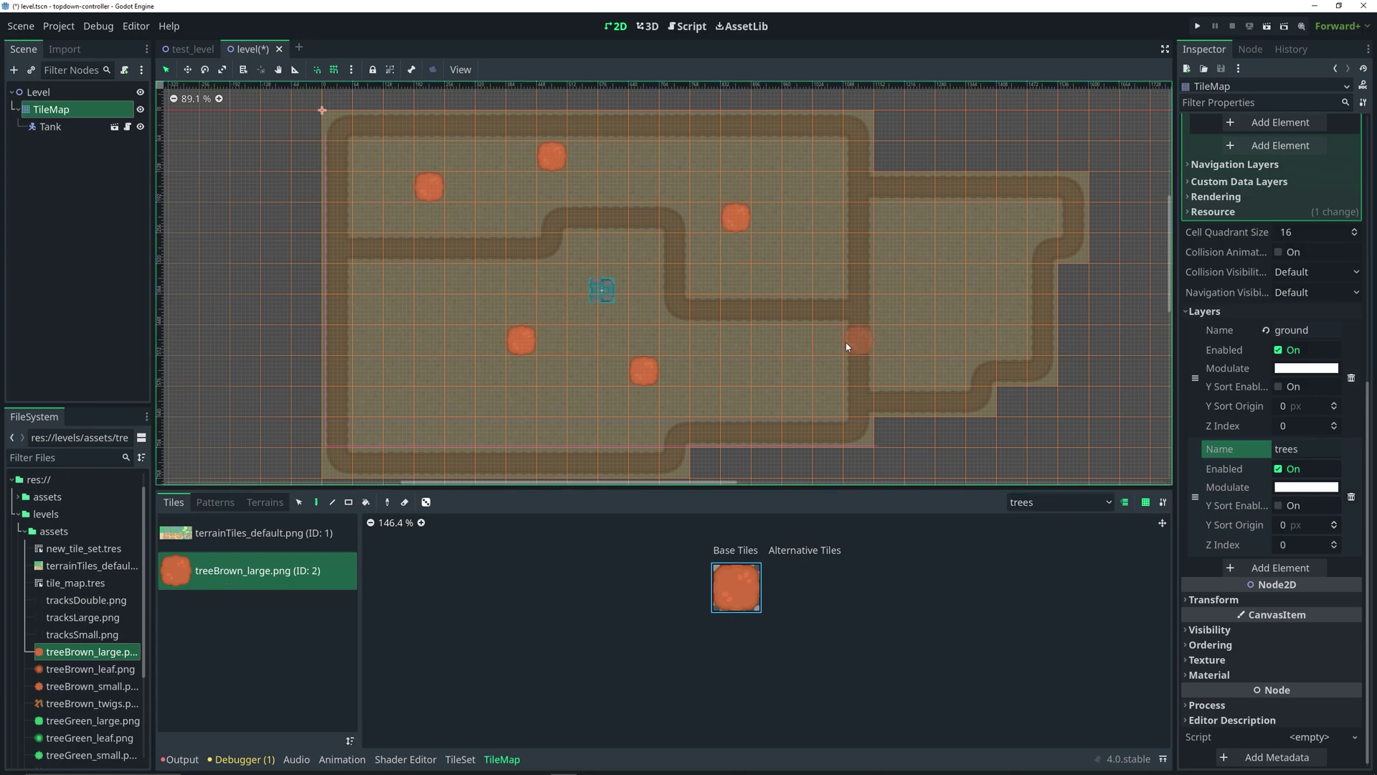
{"action": "left_click", "coordinate": [982, 279]}
{"action": "left_click", "coordinate": [950, 310]}
{"action": "left_click", "coordinate": [950, 249]}
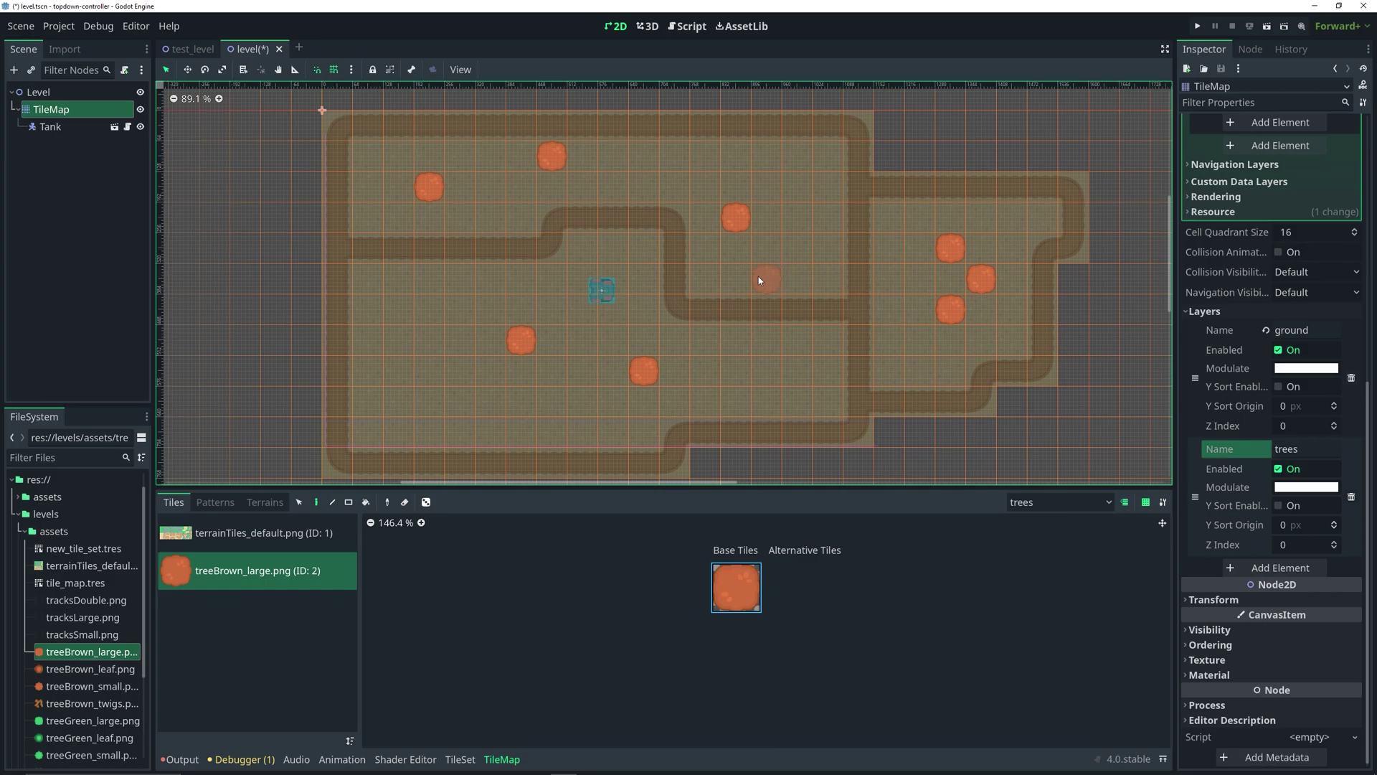
Run the current scene, drive the tank around and against the trees to test the layered tiles, and close the game window
{"action": "left_click", "coordinate": [1267, 26]}
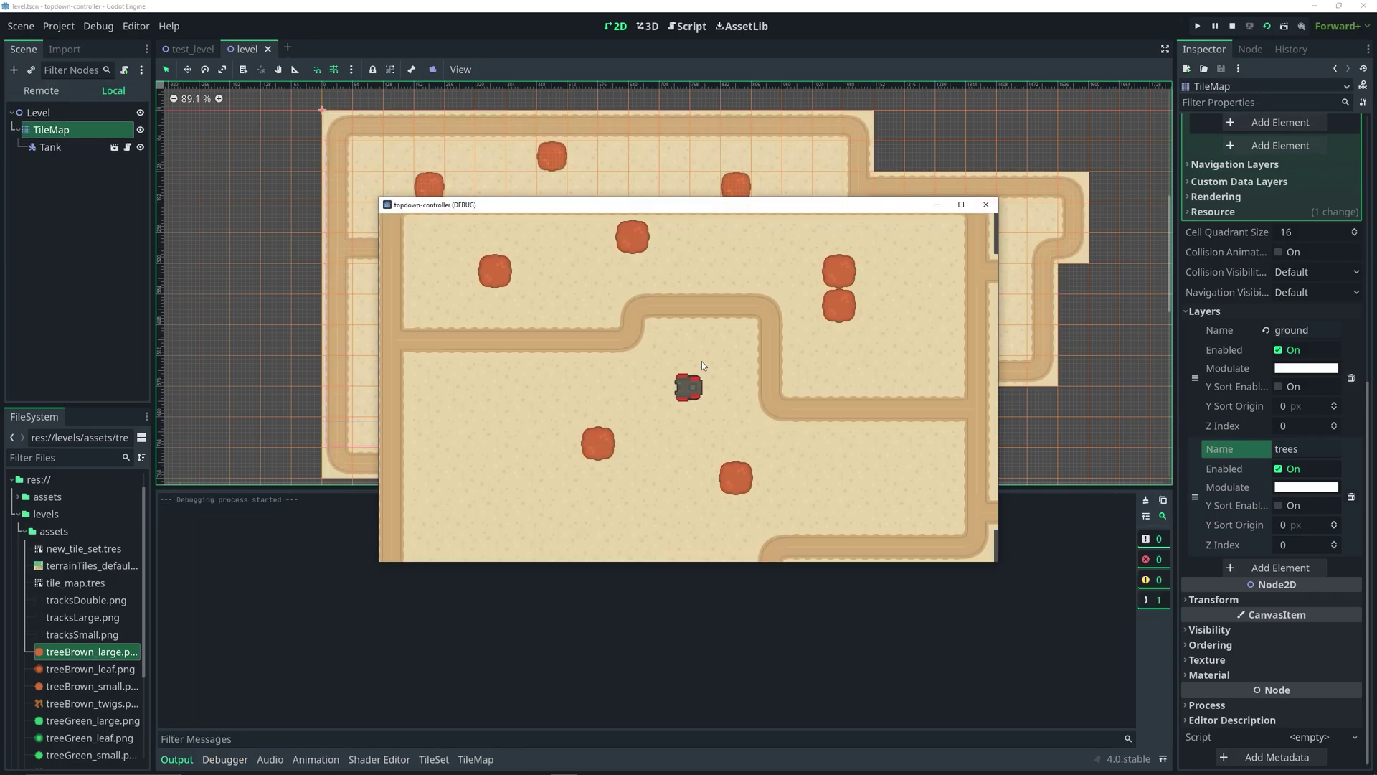
{"action": "key", "text": "Right"}
{"action": "key", "text": "Up"}
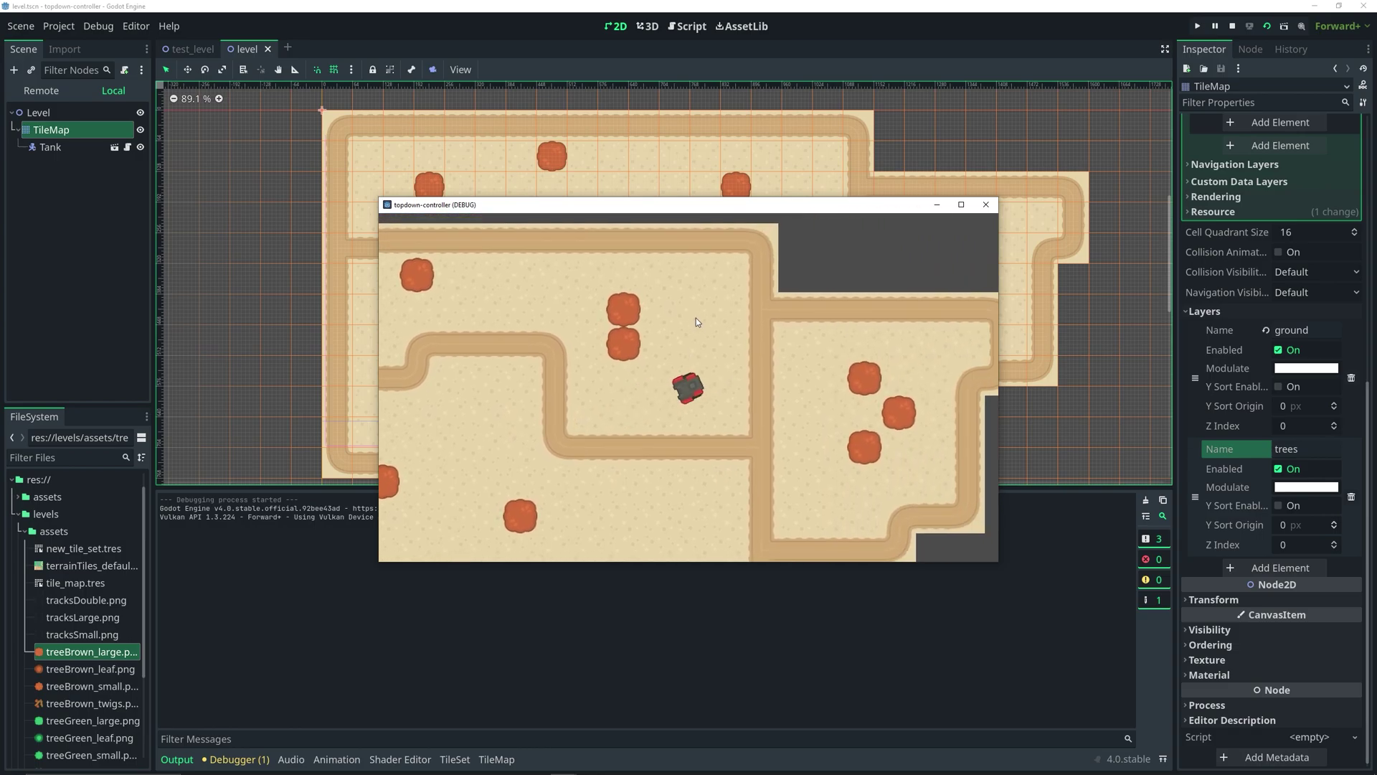
{"action": "key", "text": "Right"}
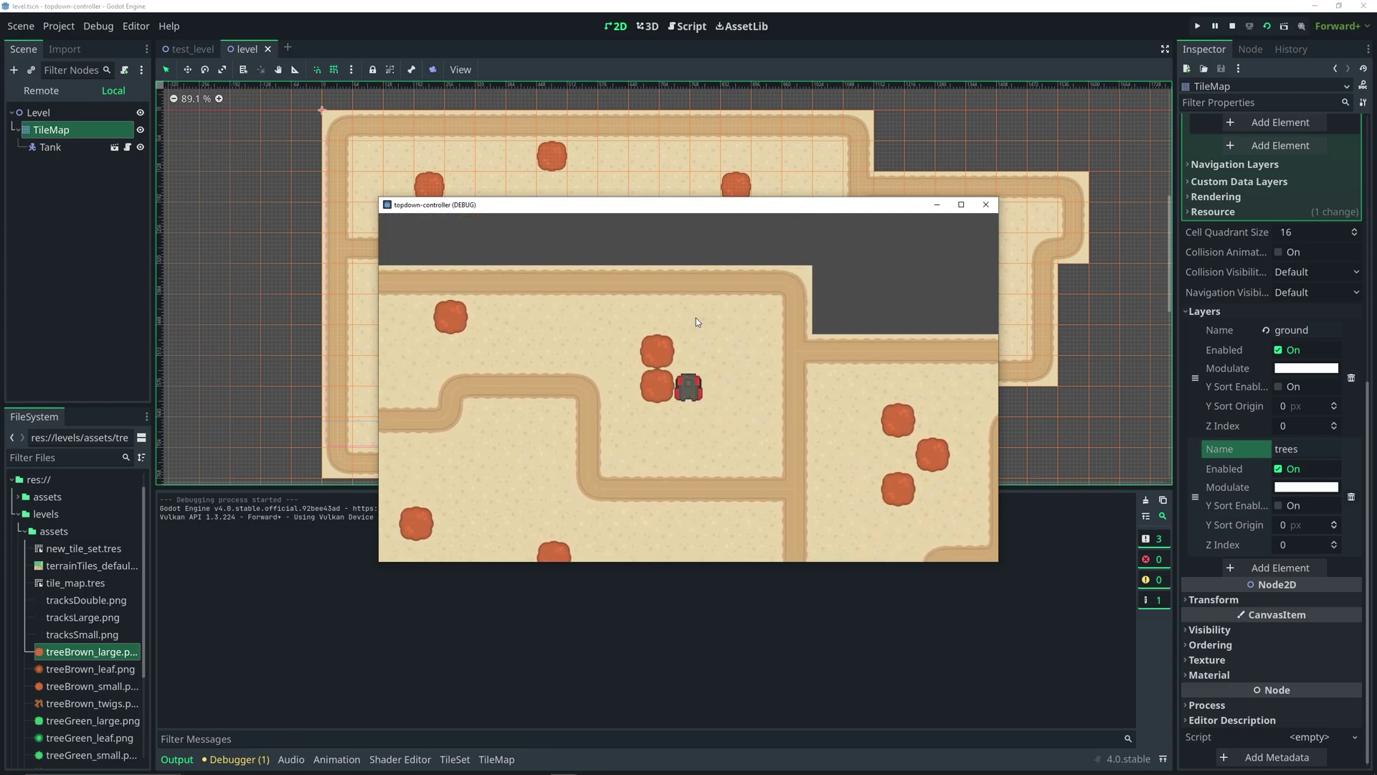
{"action": "key", "text": "Up"}
{"action": "key", "text": "Up"}
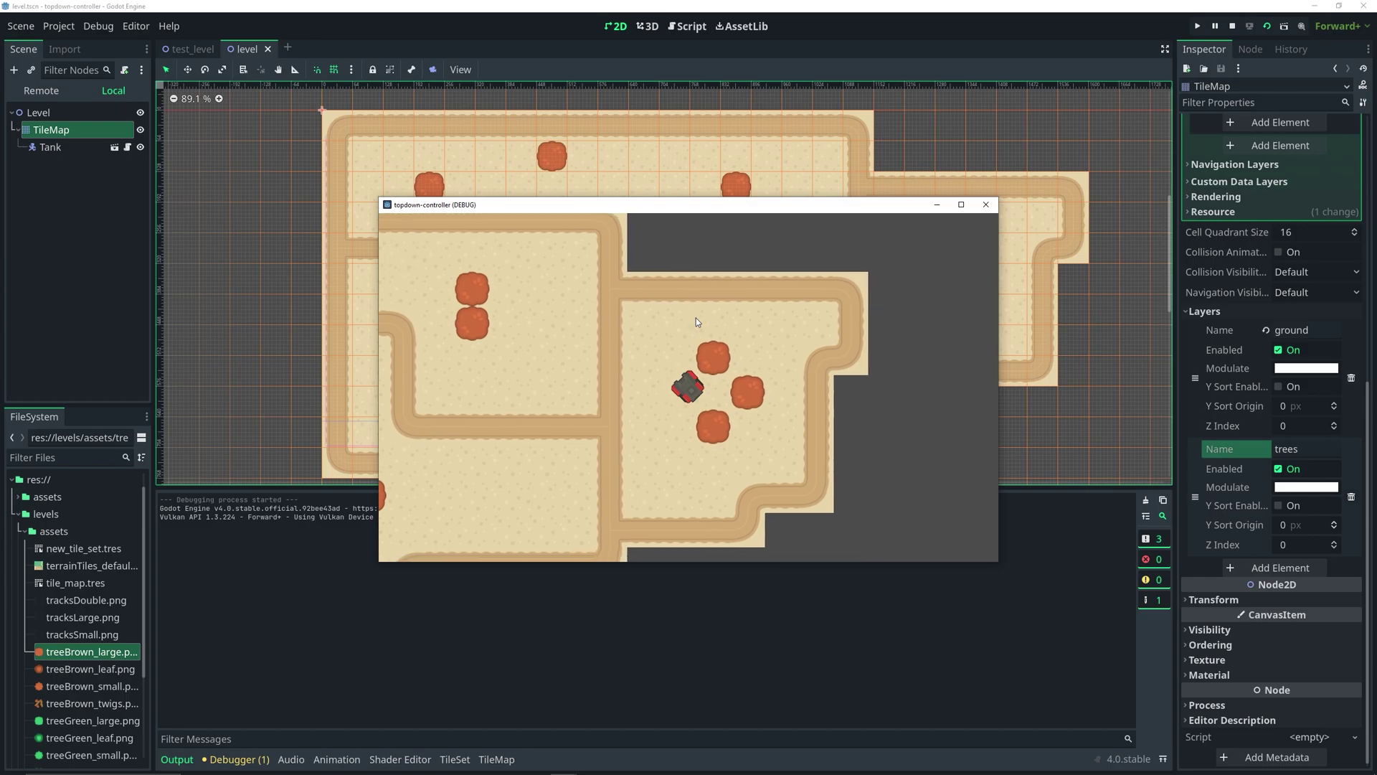
{"action": "key", "text": "Left"}
{"action": "key", "text": "Down"}
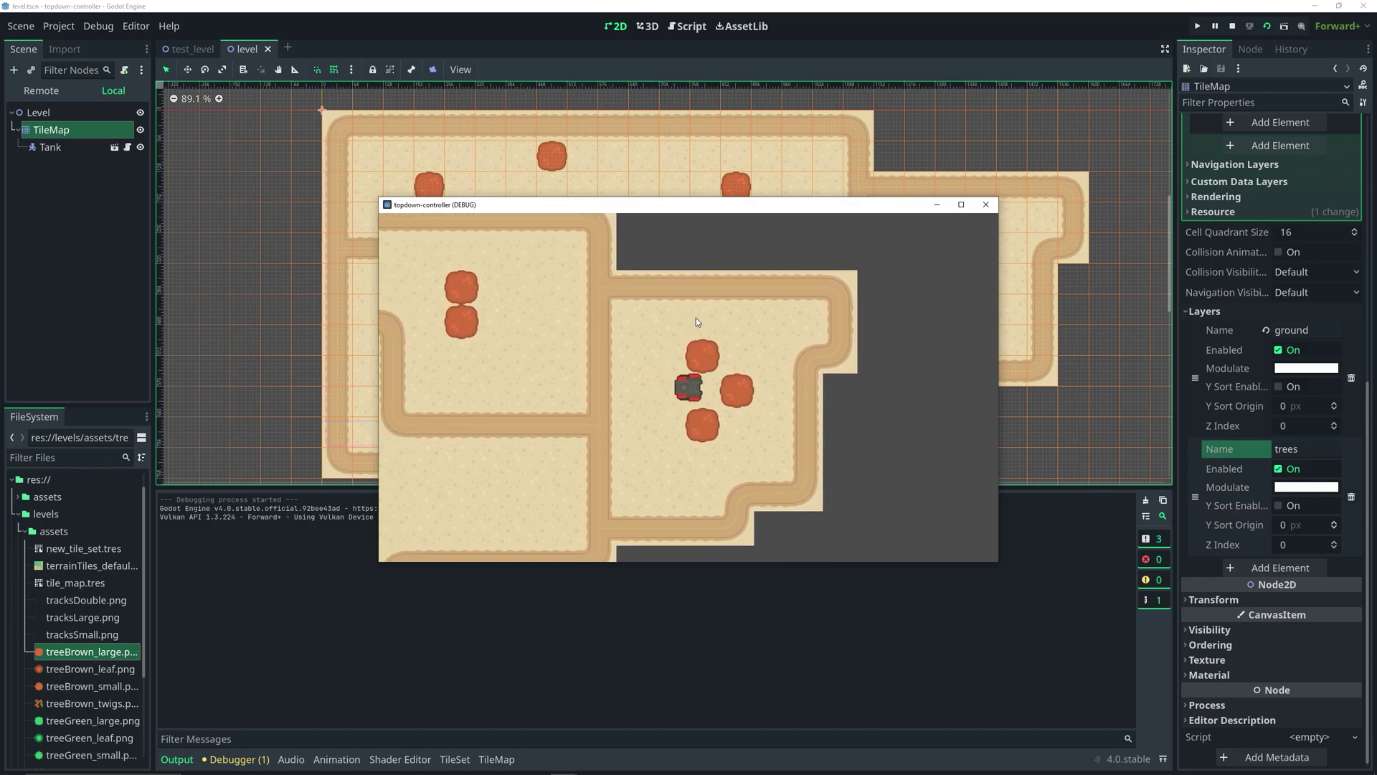
{"action": "left_click", "coordinate": [987, 205]}
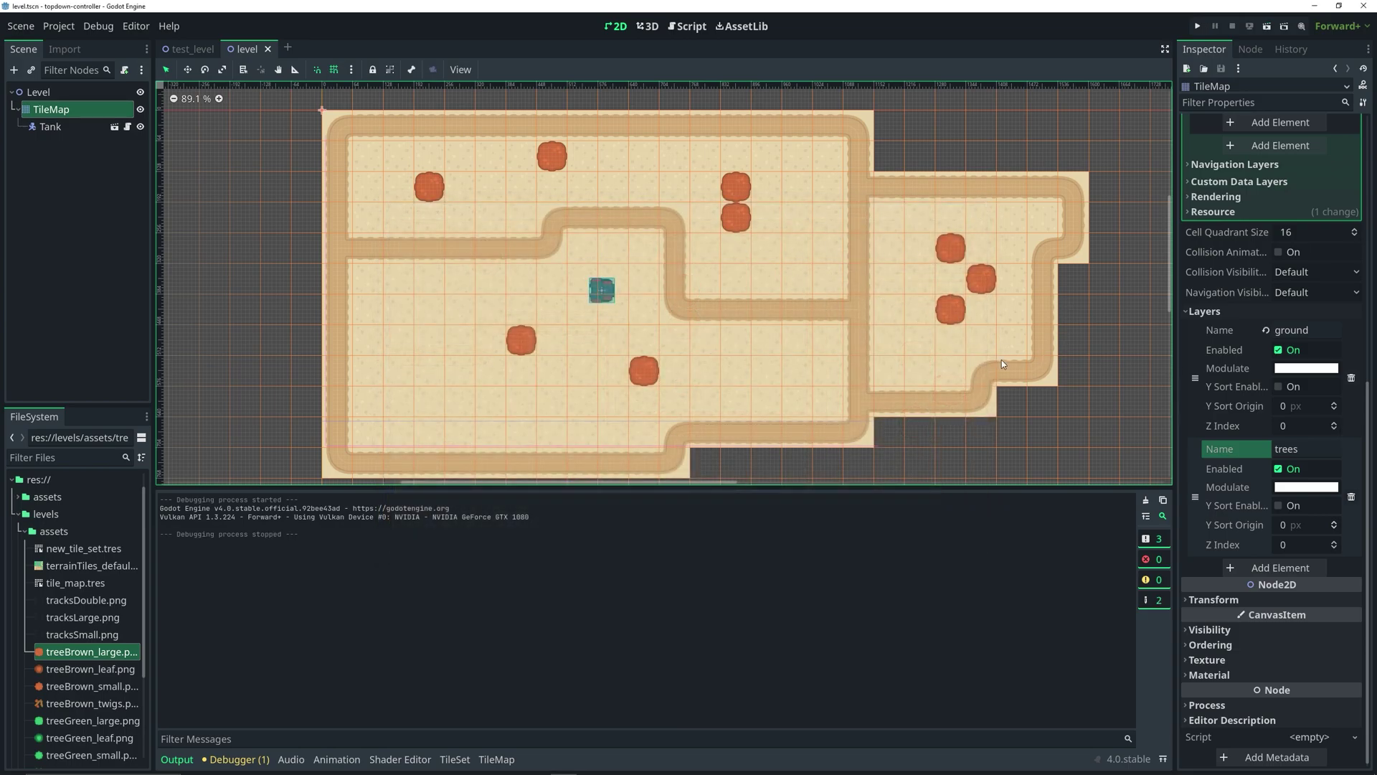
Enable Y sorting for the trees layer and for the TileMap node itself
{"action": "scroll", "coordinate": [843, 312], "scroll_direction": "down", "scroll_amount": 1}
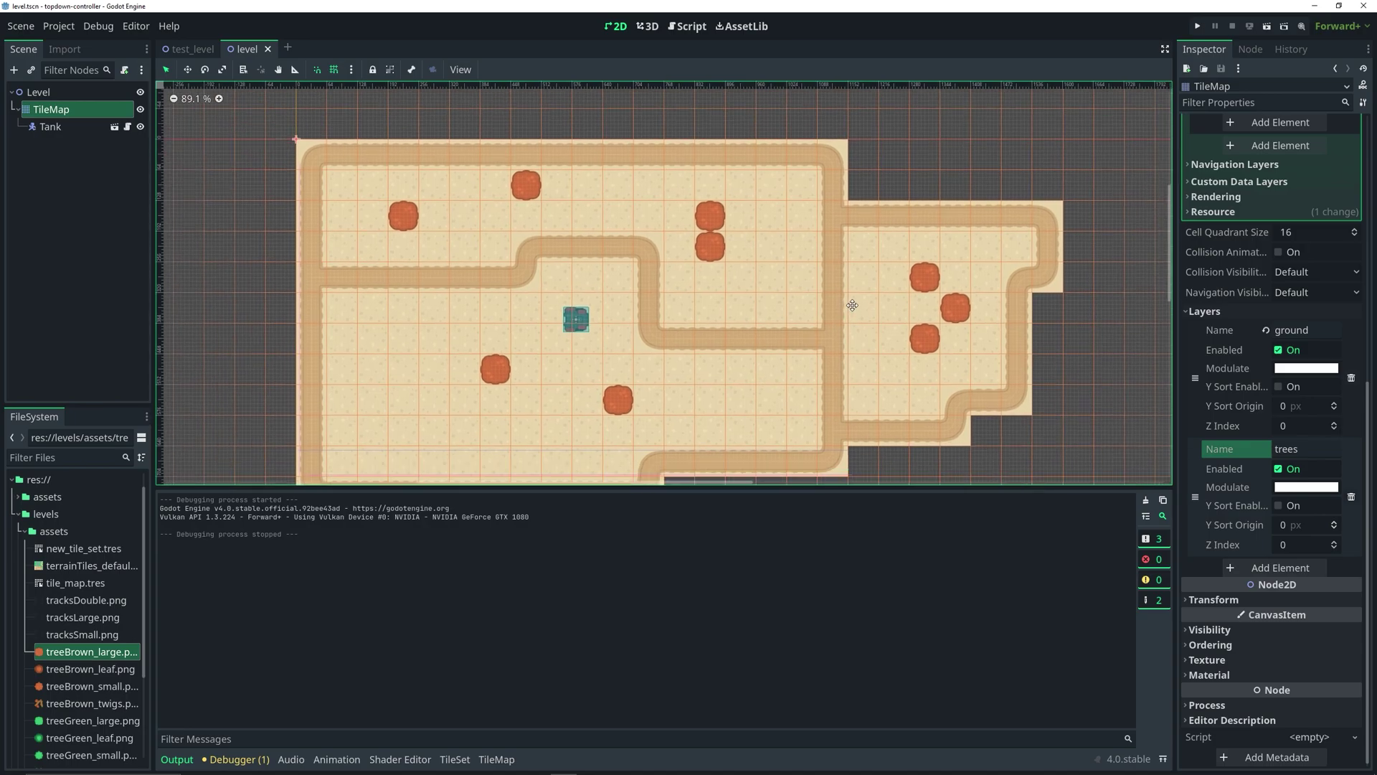
{"action": "scroll", "coordinate": [840, 287], "scroll_direction": "right", "scroll_amount": 1}
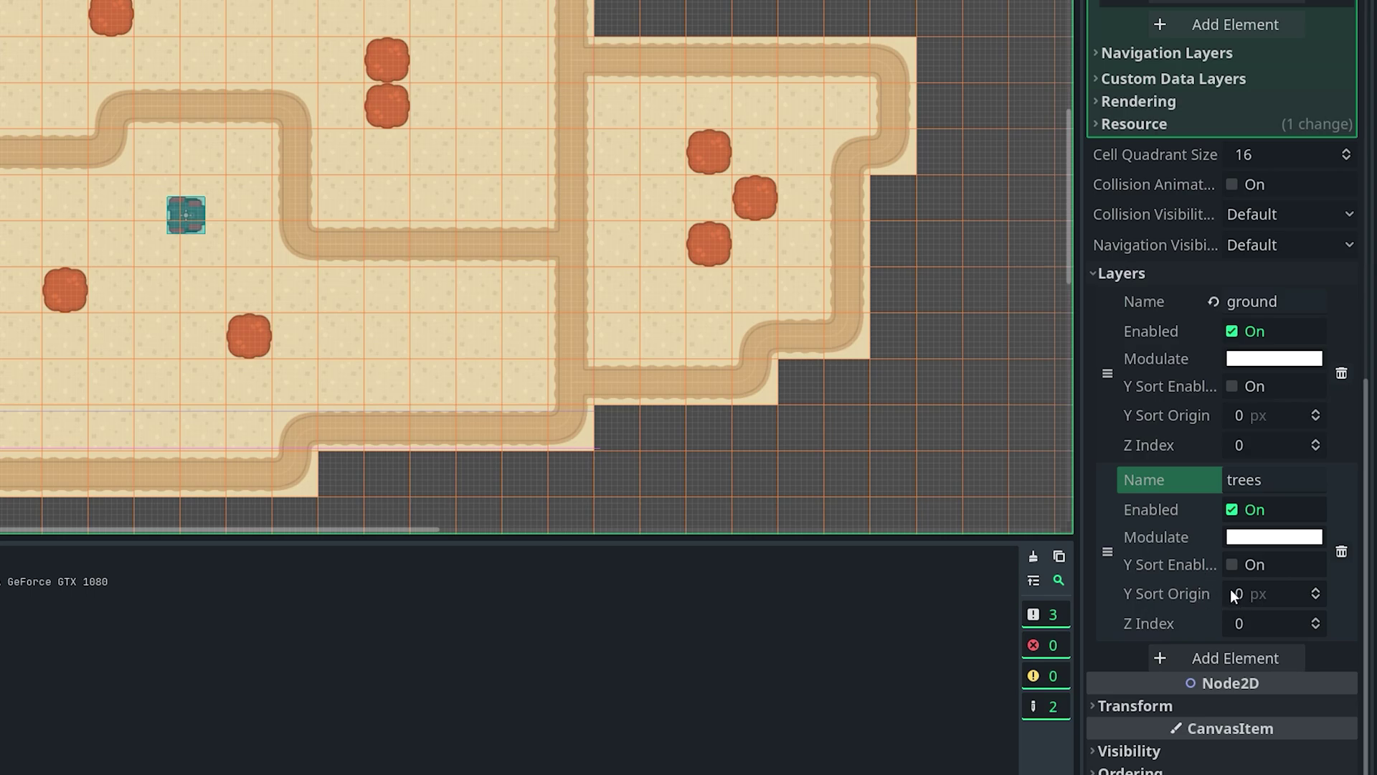
{"action": "left_click", "coordinate": [1233, 566]}
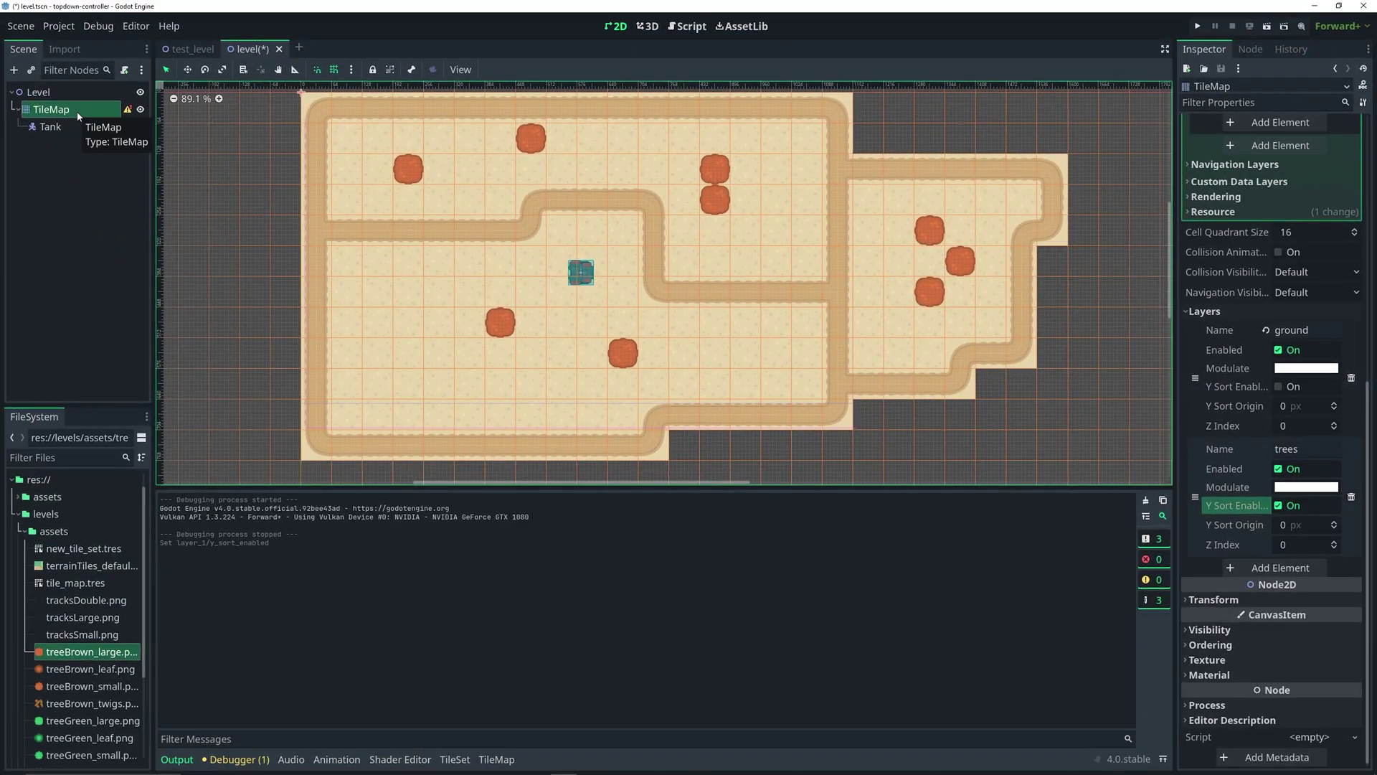
{"action": "mouse_move", "coordinate": [128, 111]}
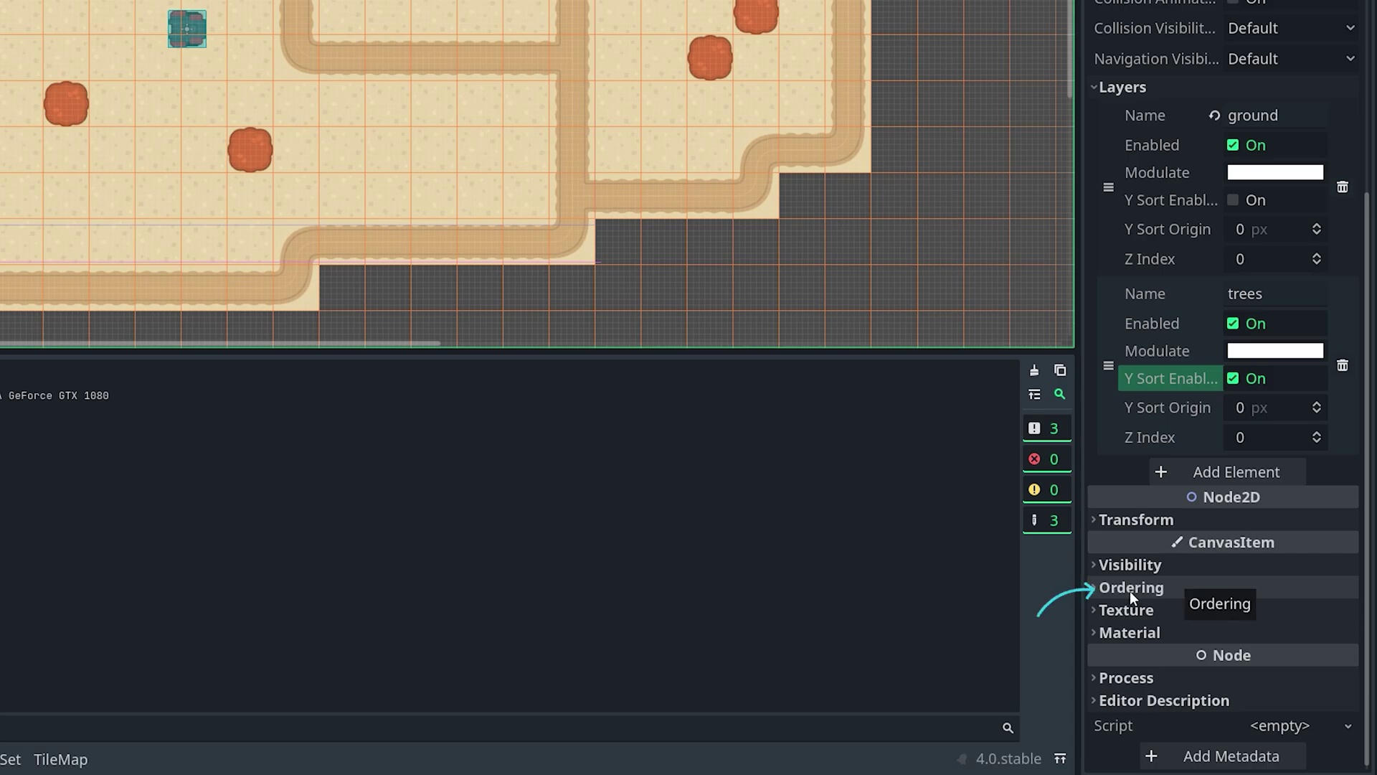
{"action": "left_click", "coordinate": [1130, 590]}
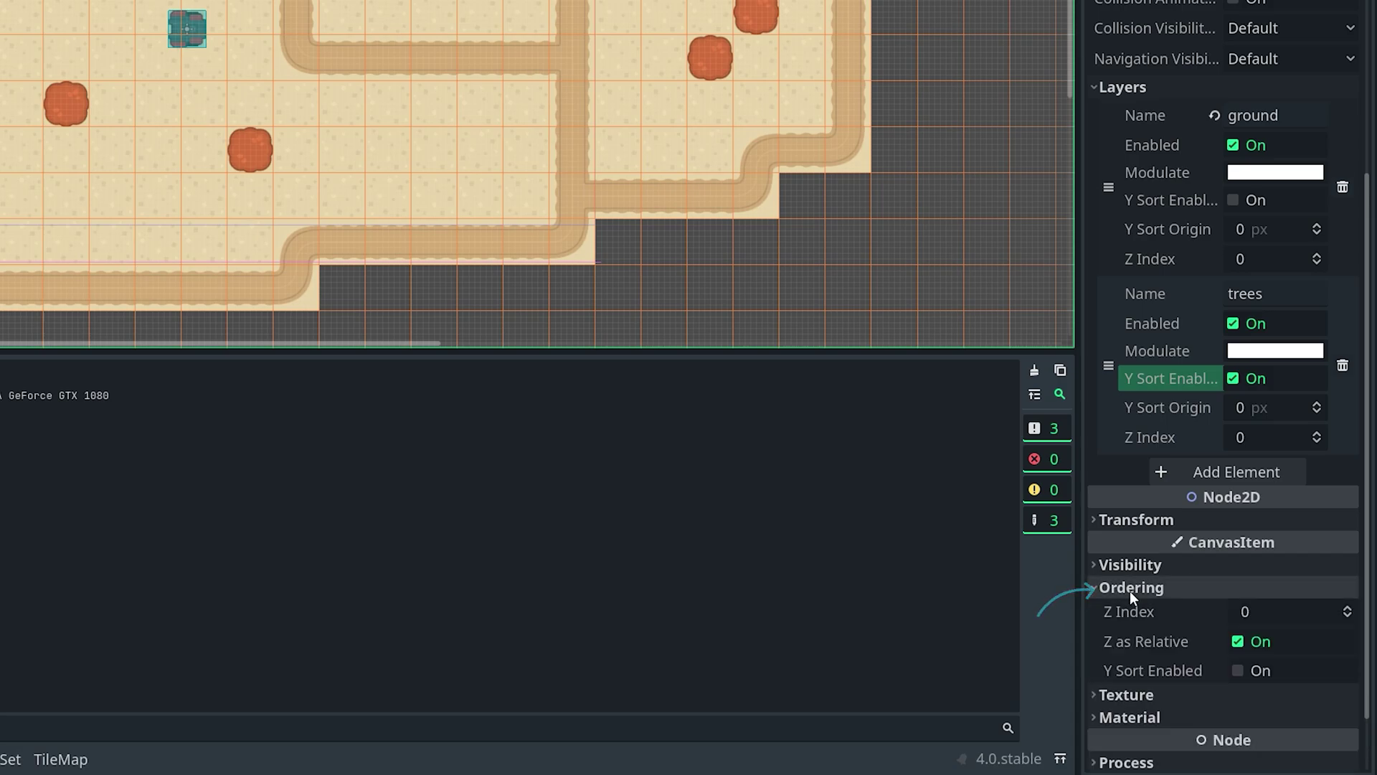
{"action": "left_click", "coordinate": [1241, 673]}
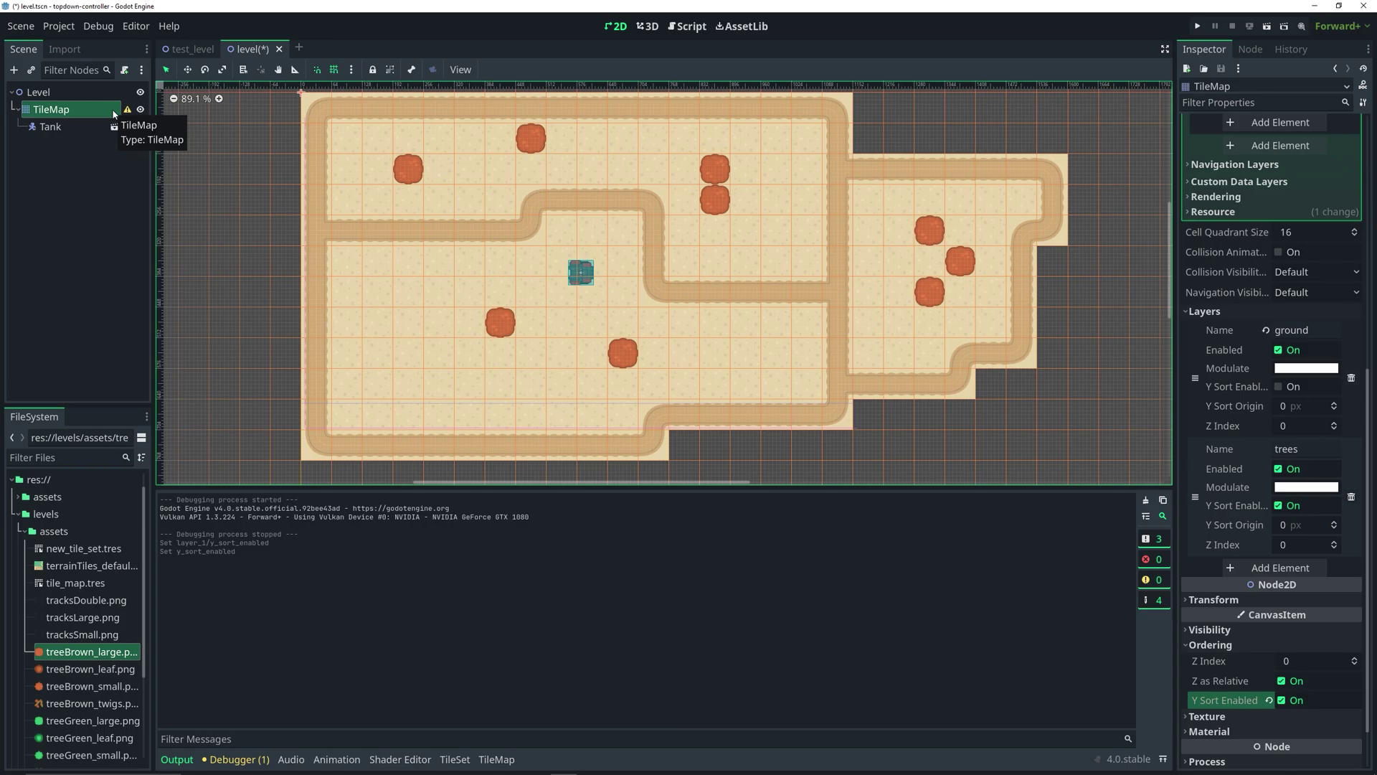
Set the trees layer's Z Index to 1 and open the Tank's own scene for editing
{"action": "mouse_move", "coordinate": [129, 113]}
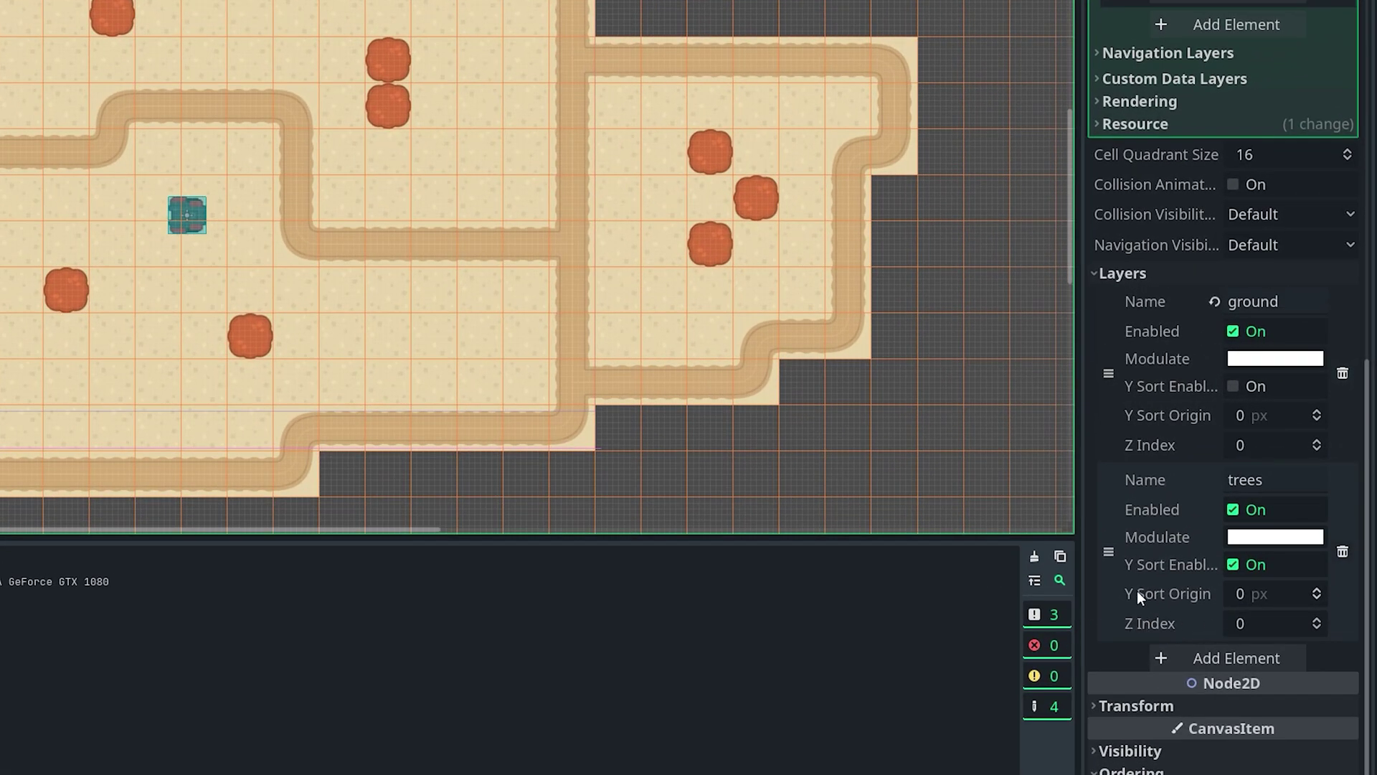
{"action": "left_click", "coordinate": [1316, 619]}
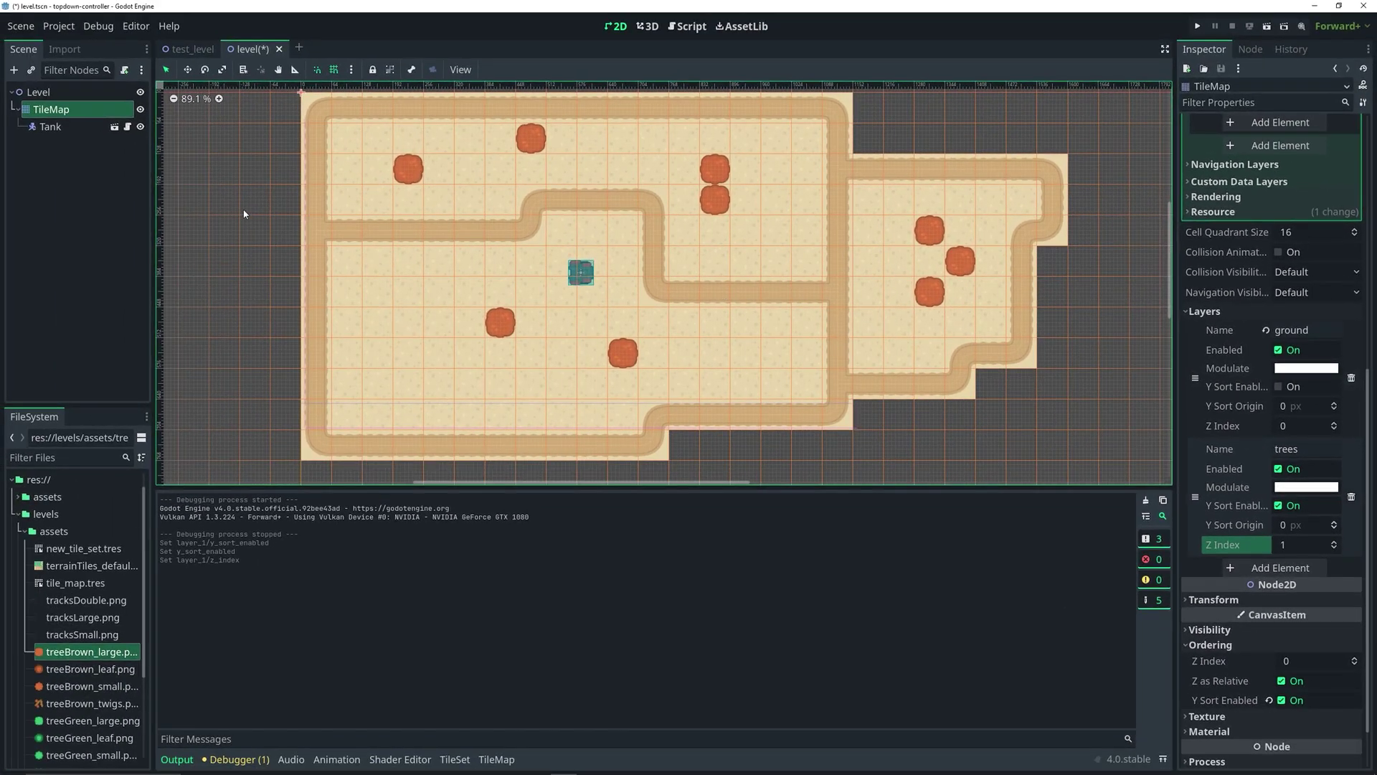
{"action": "left_click", "coordinate": [127, 126]}
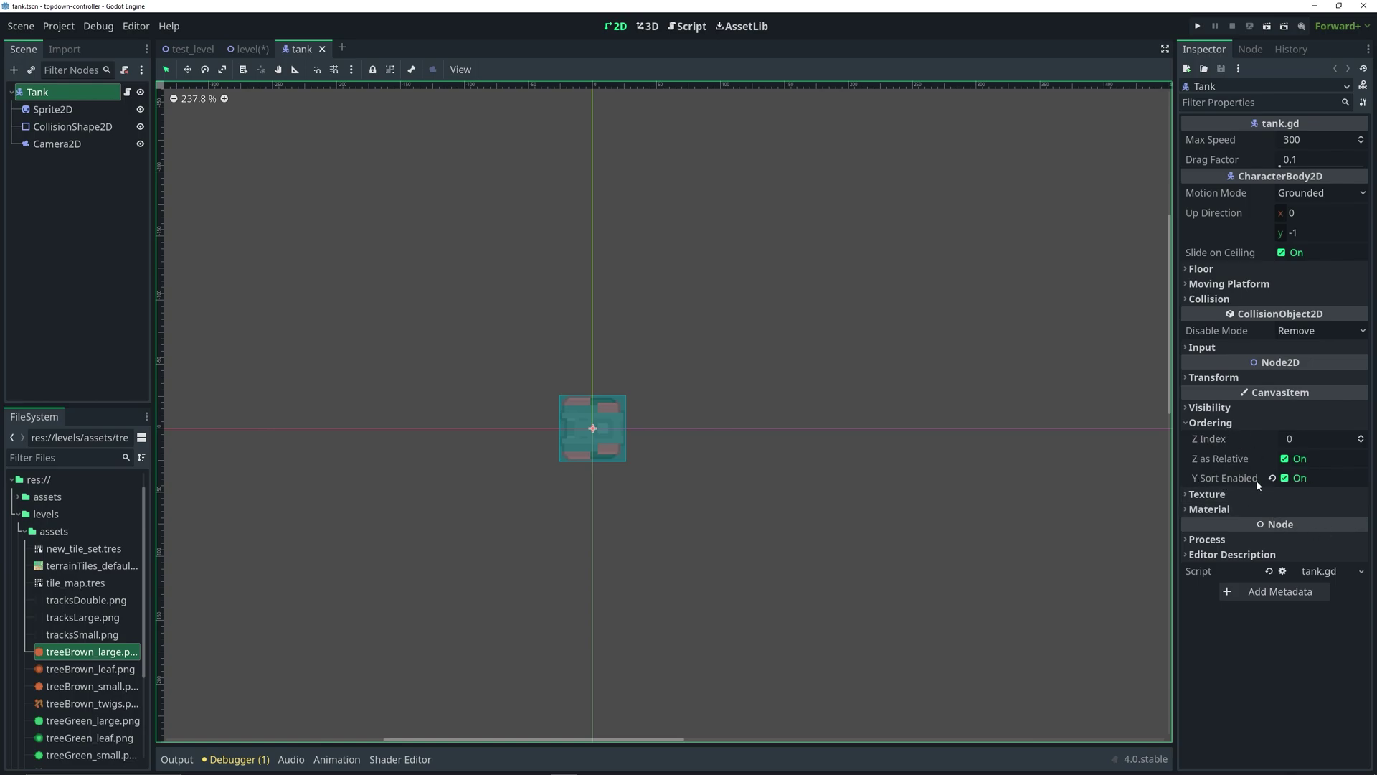
Return to the level scene, shrink the brown tree's physics polygon to its lower half and apply it to the treeBrown_large.png base tile
{"action": "middle_click_drag", "start_coordinate": [685, 385], "coordinate": [696, 410]}
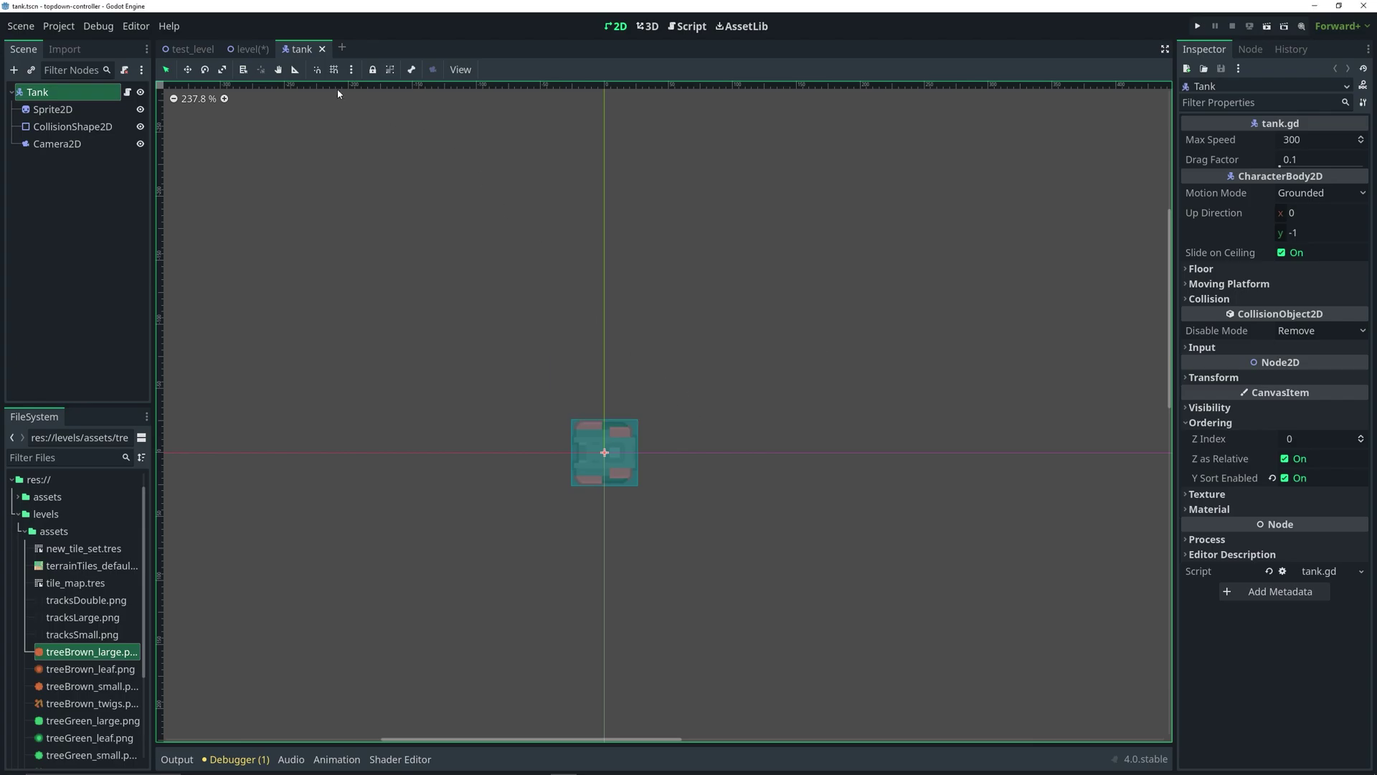
{"action": "left_click", "coordinate": [247, 49]}
{"action": "middle_click_drag", "start_coordinate": [707, 205], "coordinate": [725, 231]}
{"action": "scroll", "coordinate": [710, 231], "scroll_direction": "up", "scroll_amount": 2}
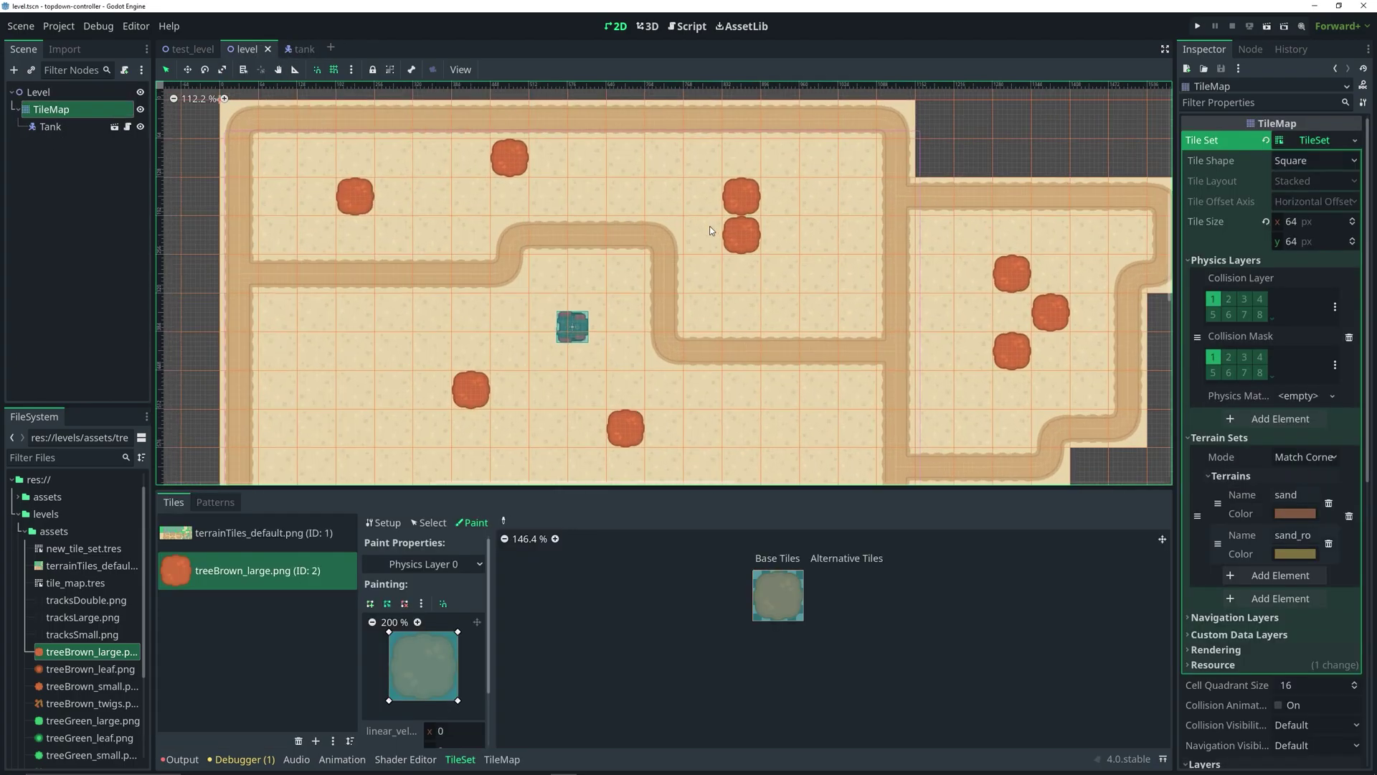
{"action": "middle_click_drag", "start_coordinate": [655, 297], "coordinate": [631, 222]}
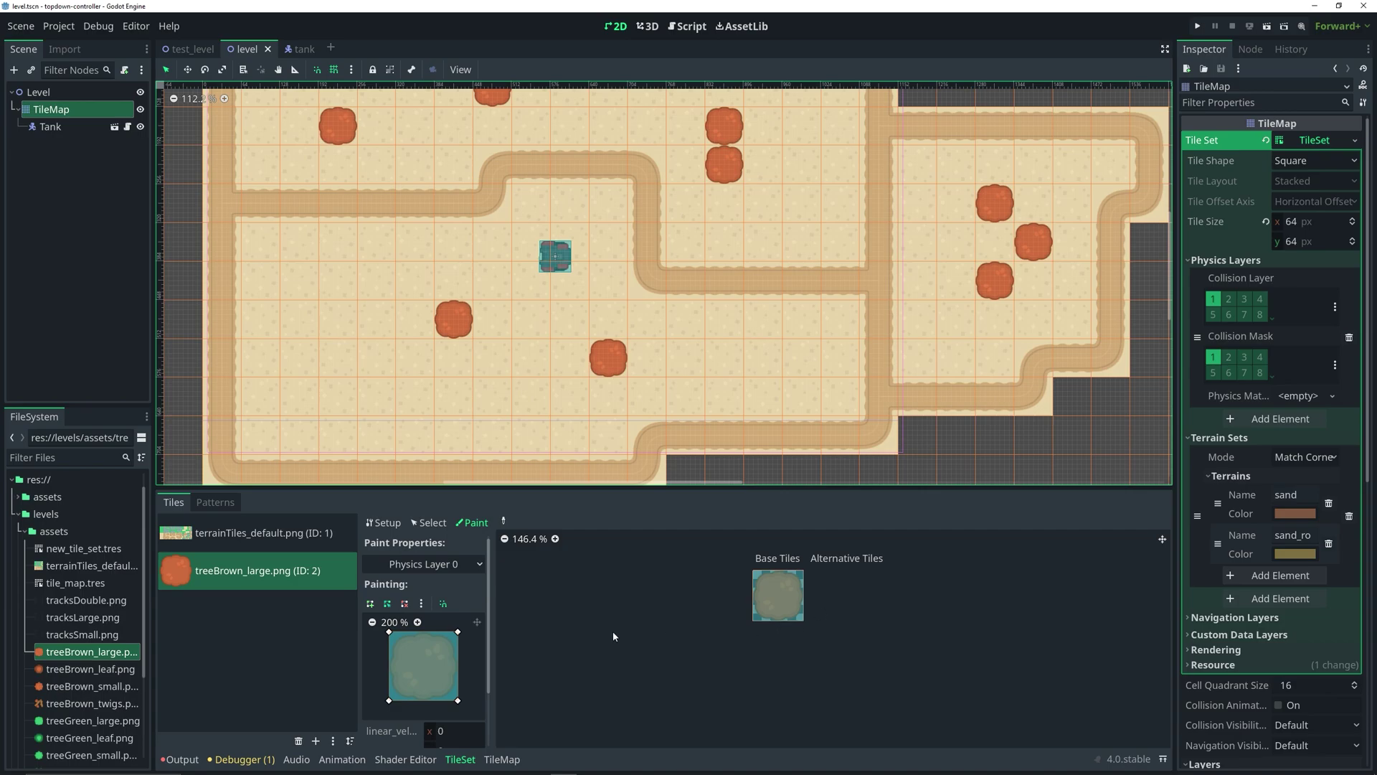
{"action": "left_click_drag", "start_coordinate": [388, 635], "coordinate": [389, 661]}
{"action": "left_click_drag", "start_coordinate": [458, 632], "coordinate": [459, 661]}
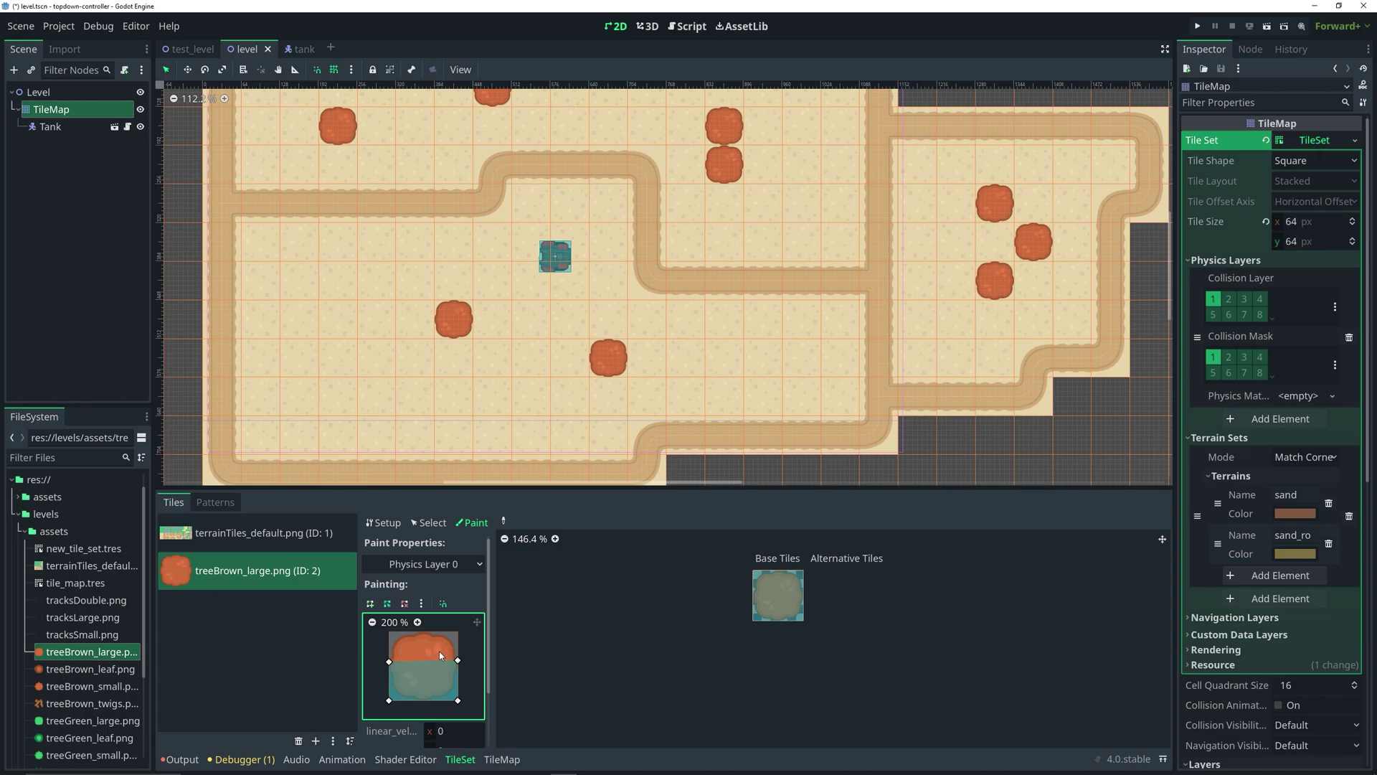
{"action": "left_click", "coordinate": [785, 593]}
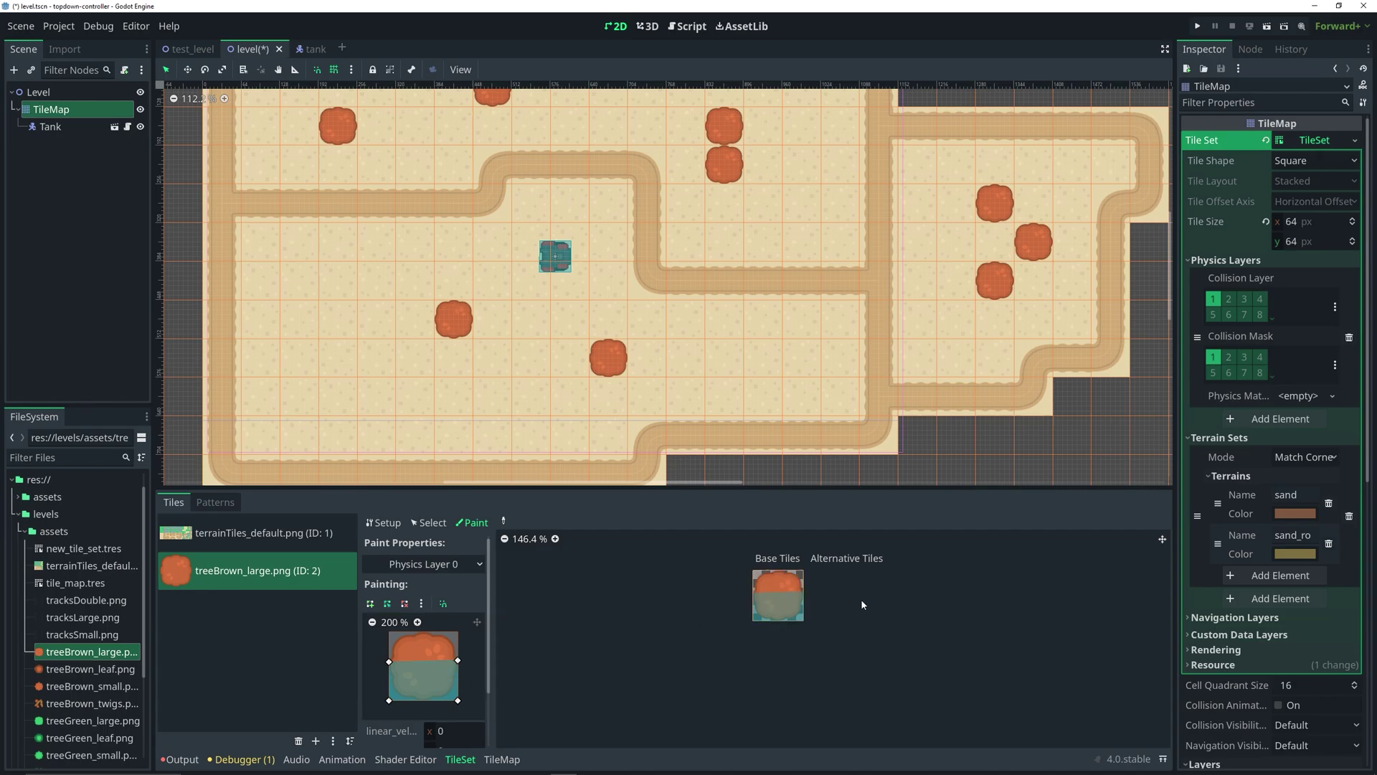
Run the current scene, drive the tank against the trees to test the half-height collision, maximize the game window and close it
{"action": "scroll", "coordinate": [925, 215], "scroll_direction": "up", "scroll_amount": 1}
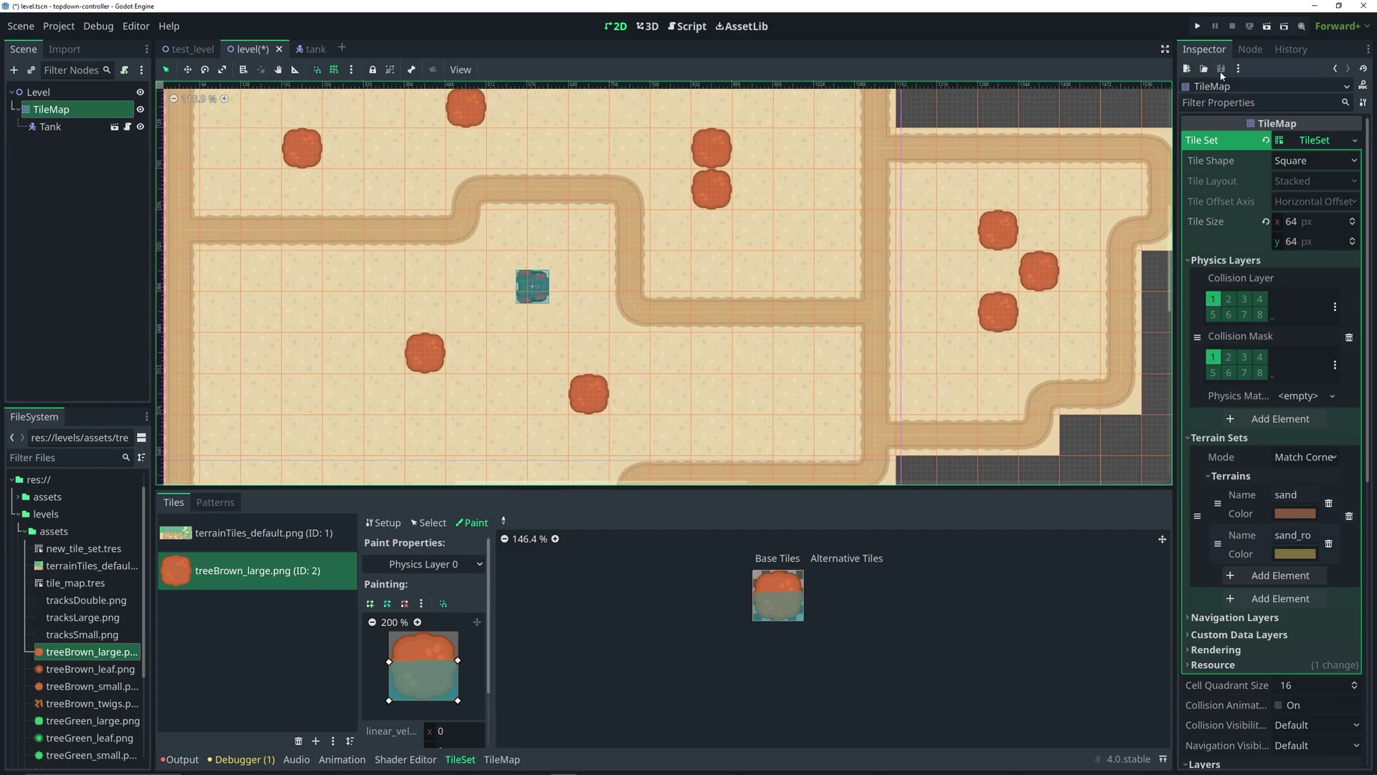
{"action": "left_click", "coordinate": [1267, 32]}
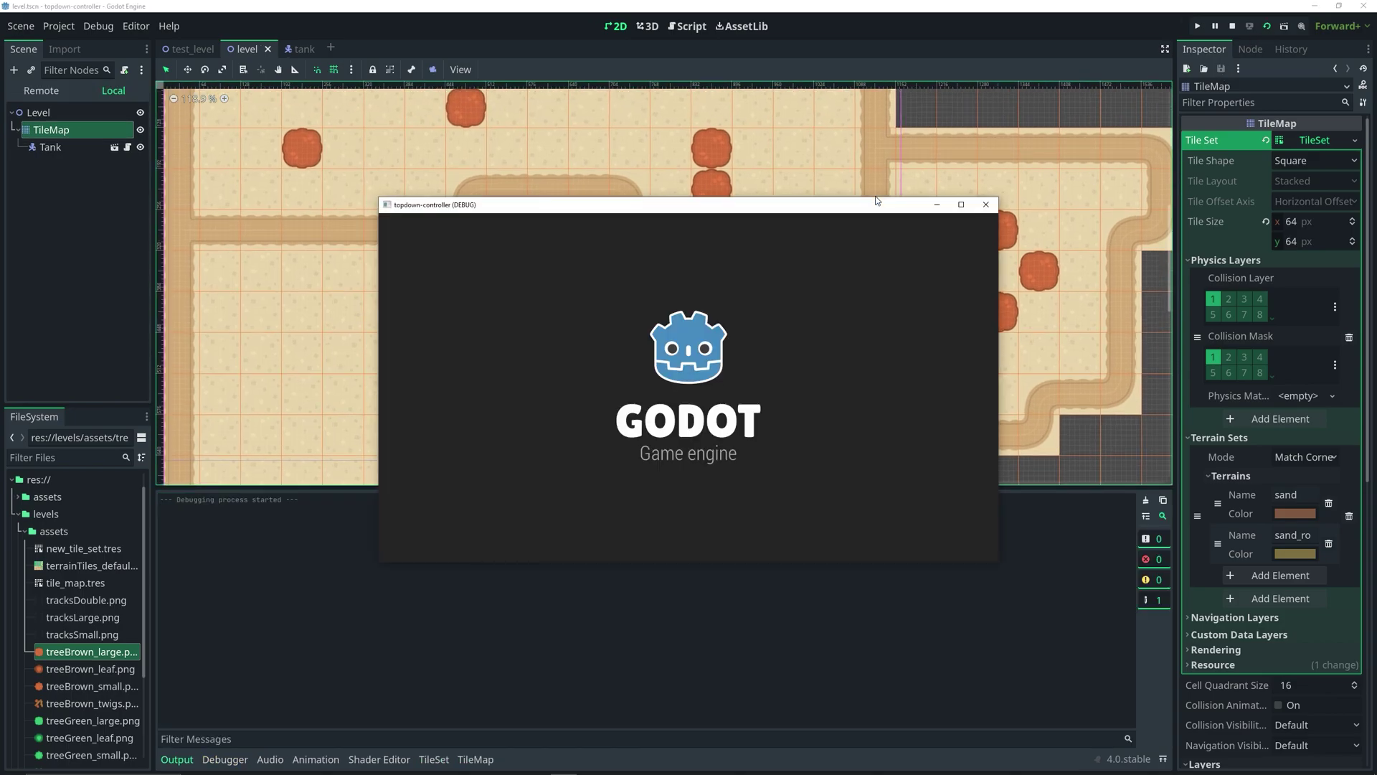
{"action": "key", "text": "Up"}
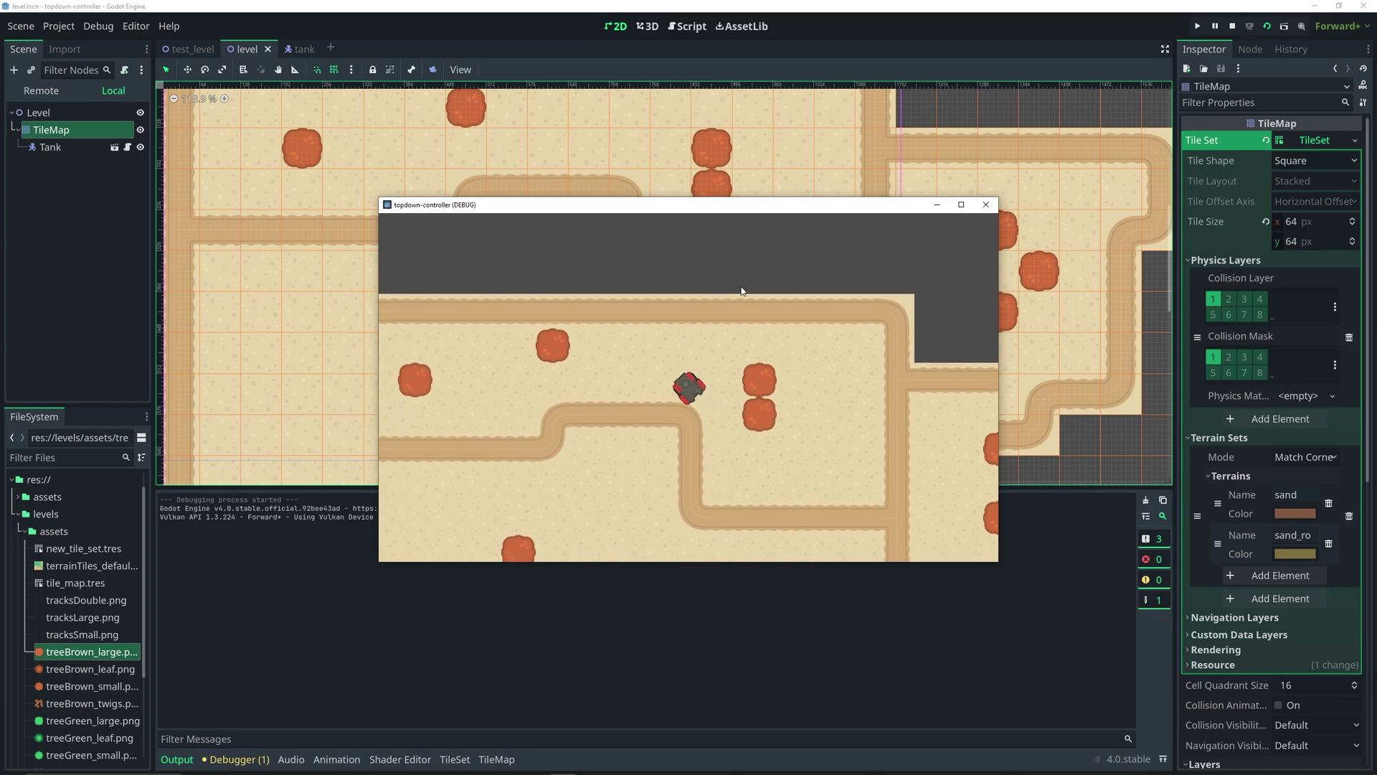
{"action": "key", "text": "Left"}
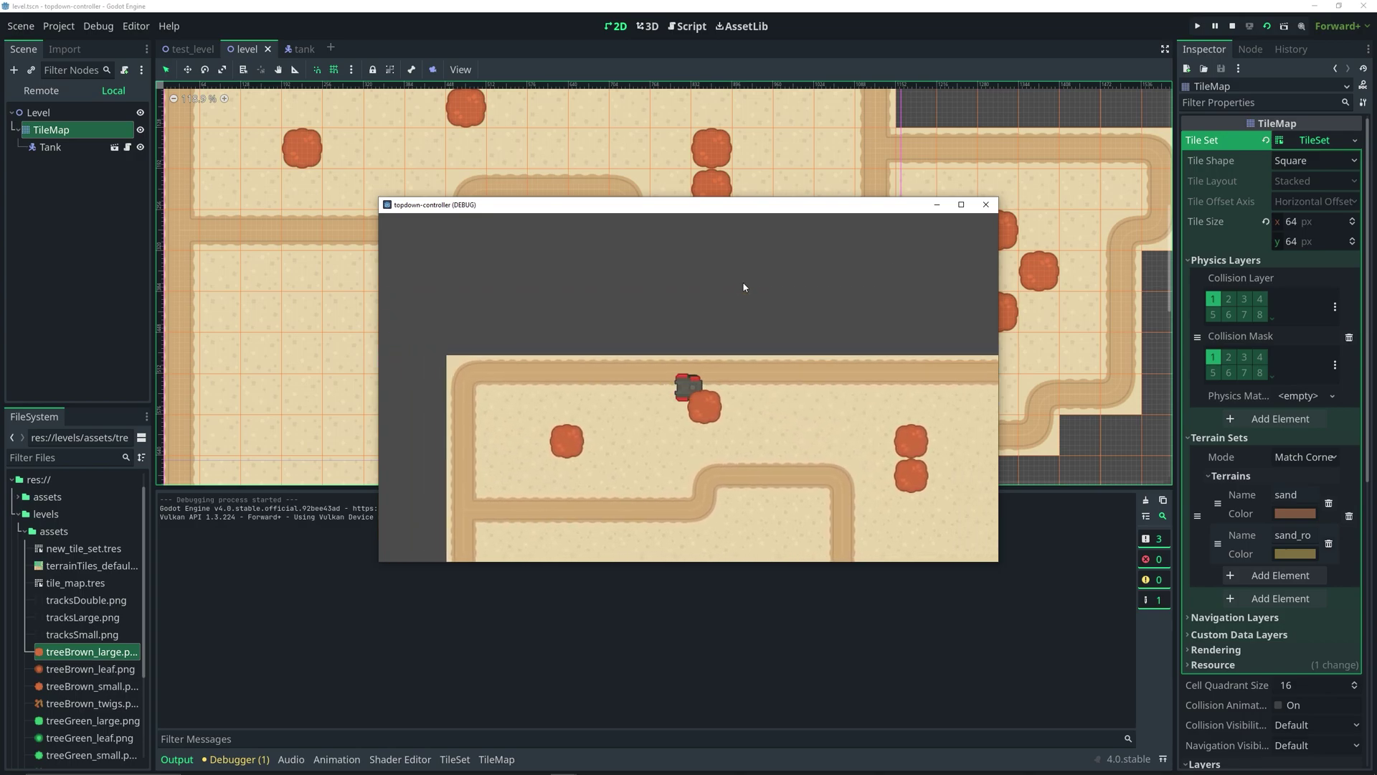
{"action": "key", "text": "Left"}
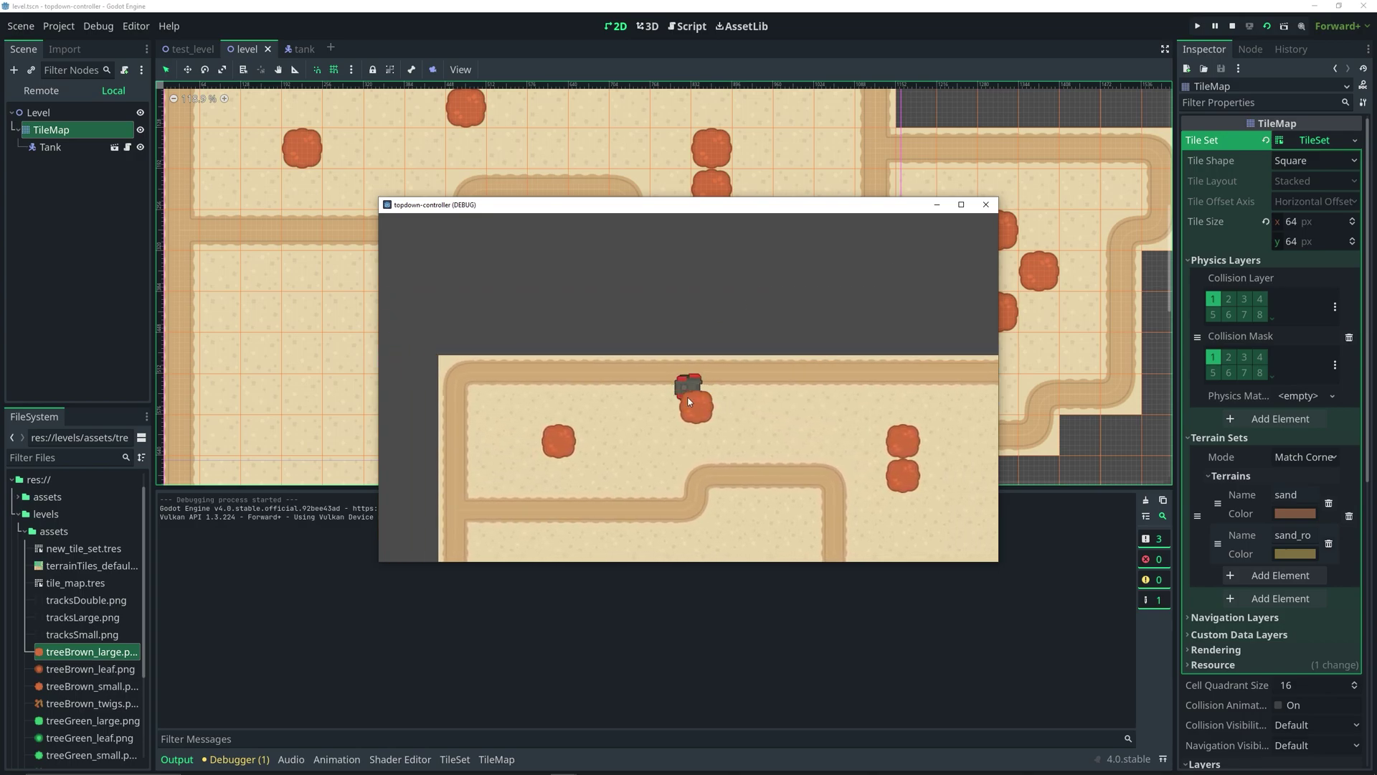
{"action": "key", "text": "Right"}
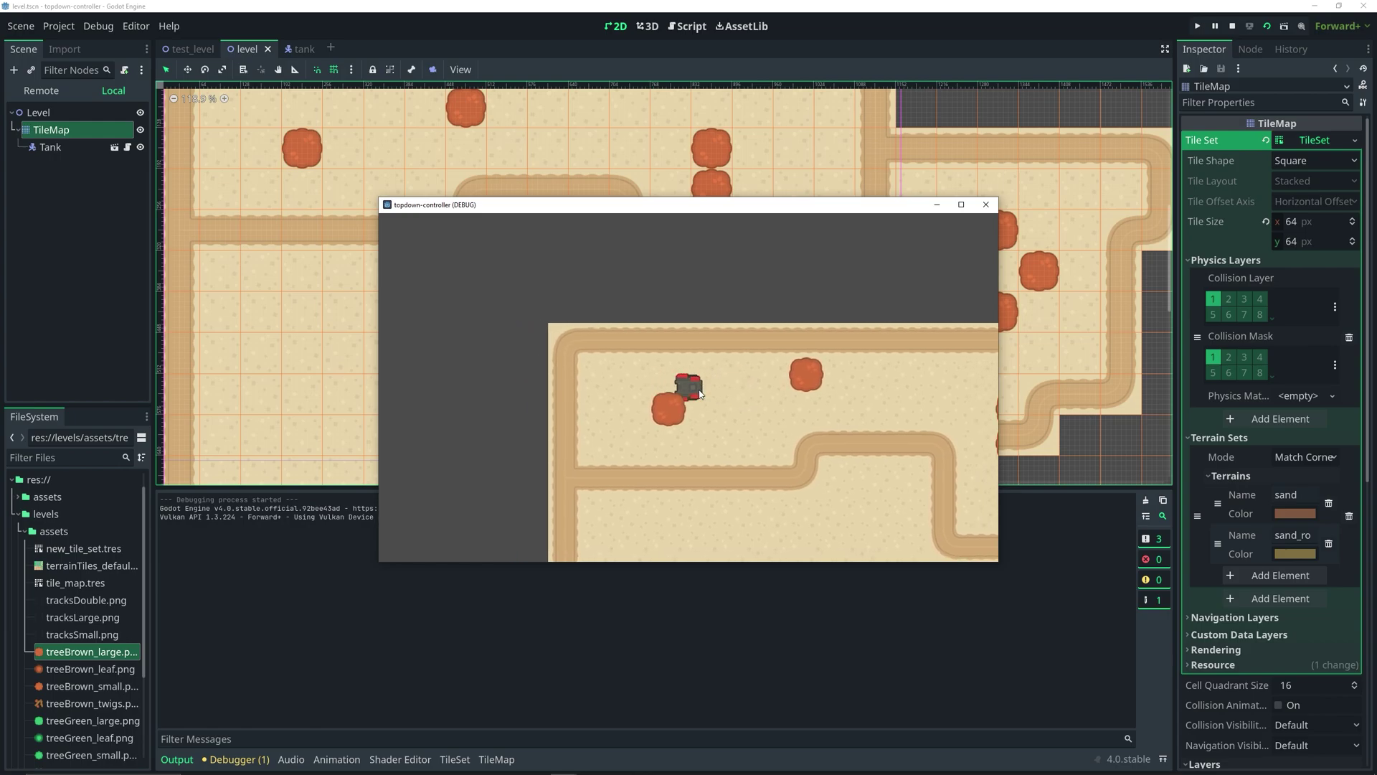
{"action": "key", "text": "Down"}
{"action": "key", "text": "Right"}
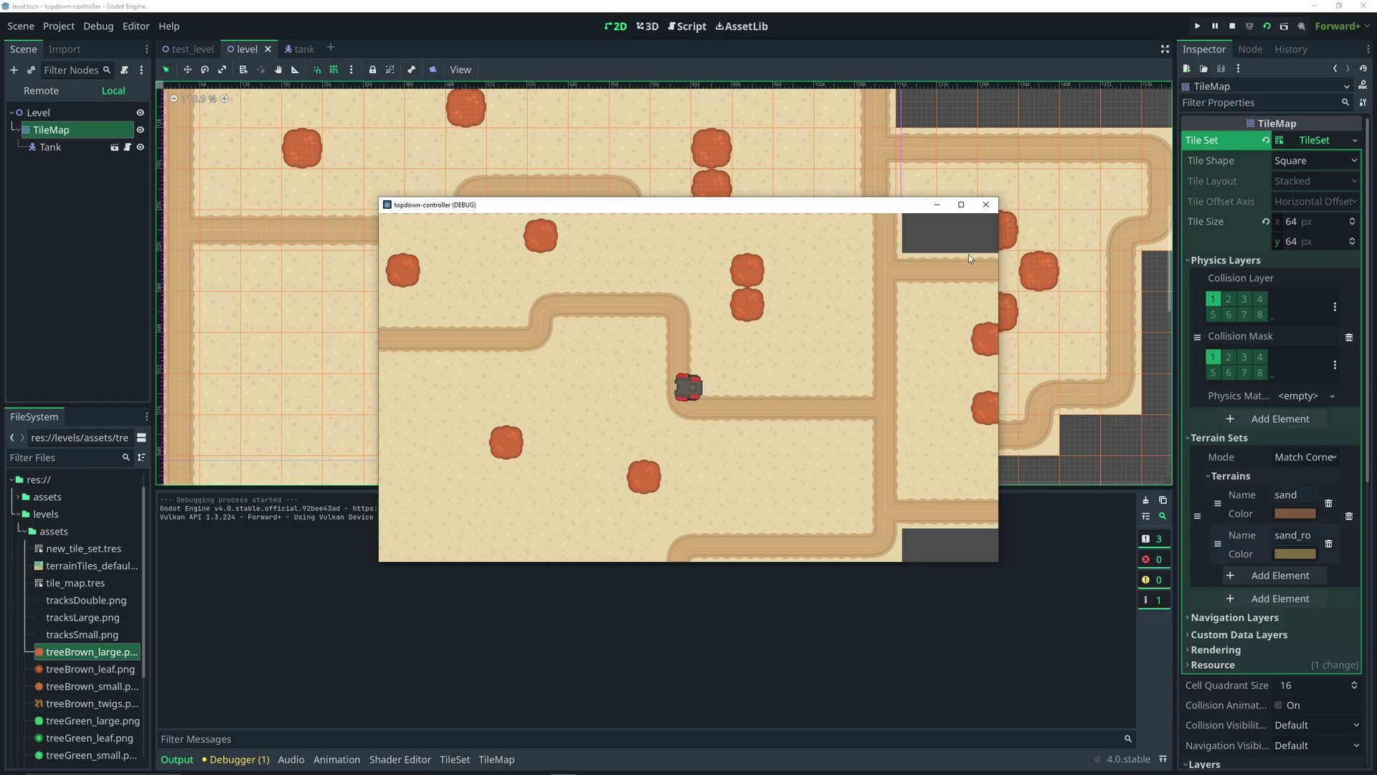
{"action": "left_click", "coordinate": [961, 204]}
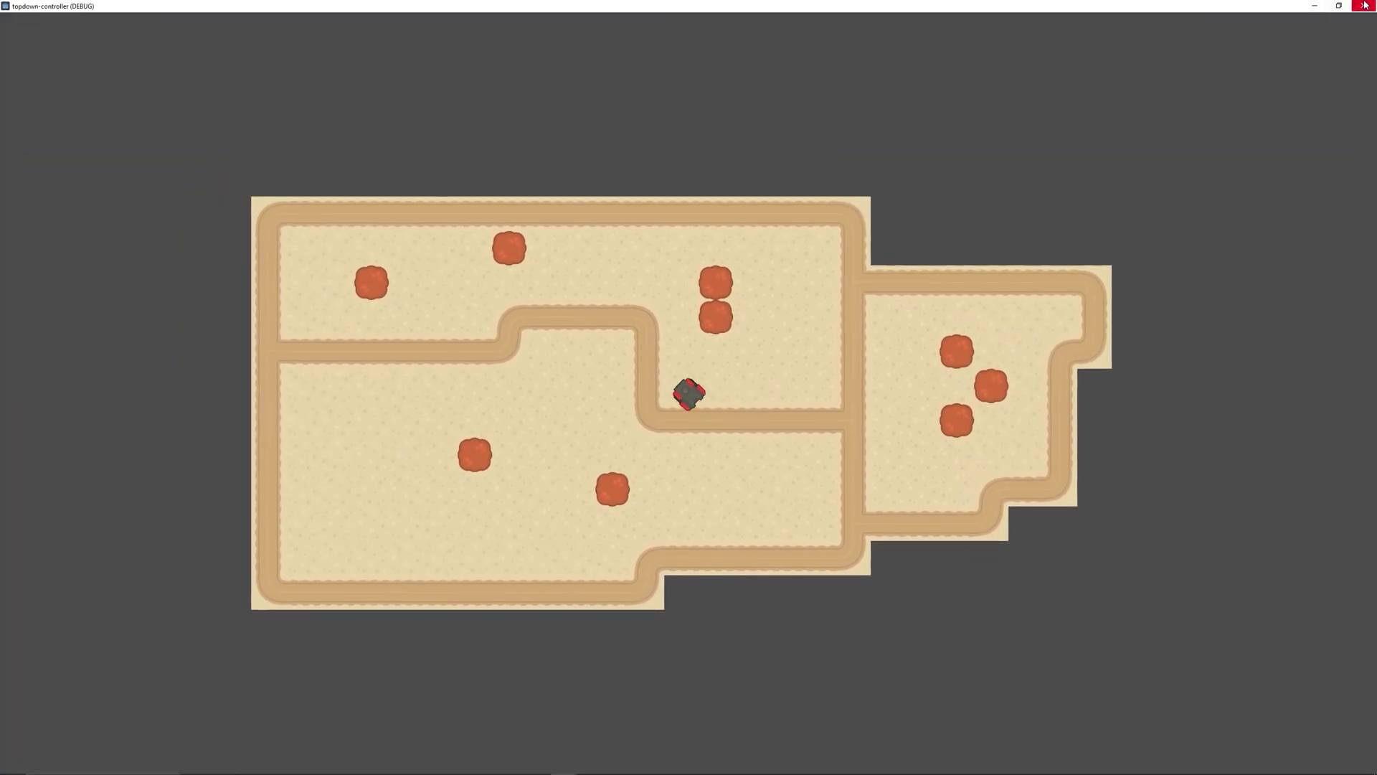
{"action": "key", "text": "alt+F4"}
Paint a large sand_road outline around the existing map on the ground layer, with connecting roads dividing the new area
{"action": "scroll", "coordinate": [681, 403], "scroll_direction": "down", "scroll_amount": 5}
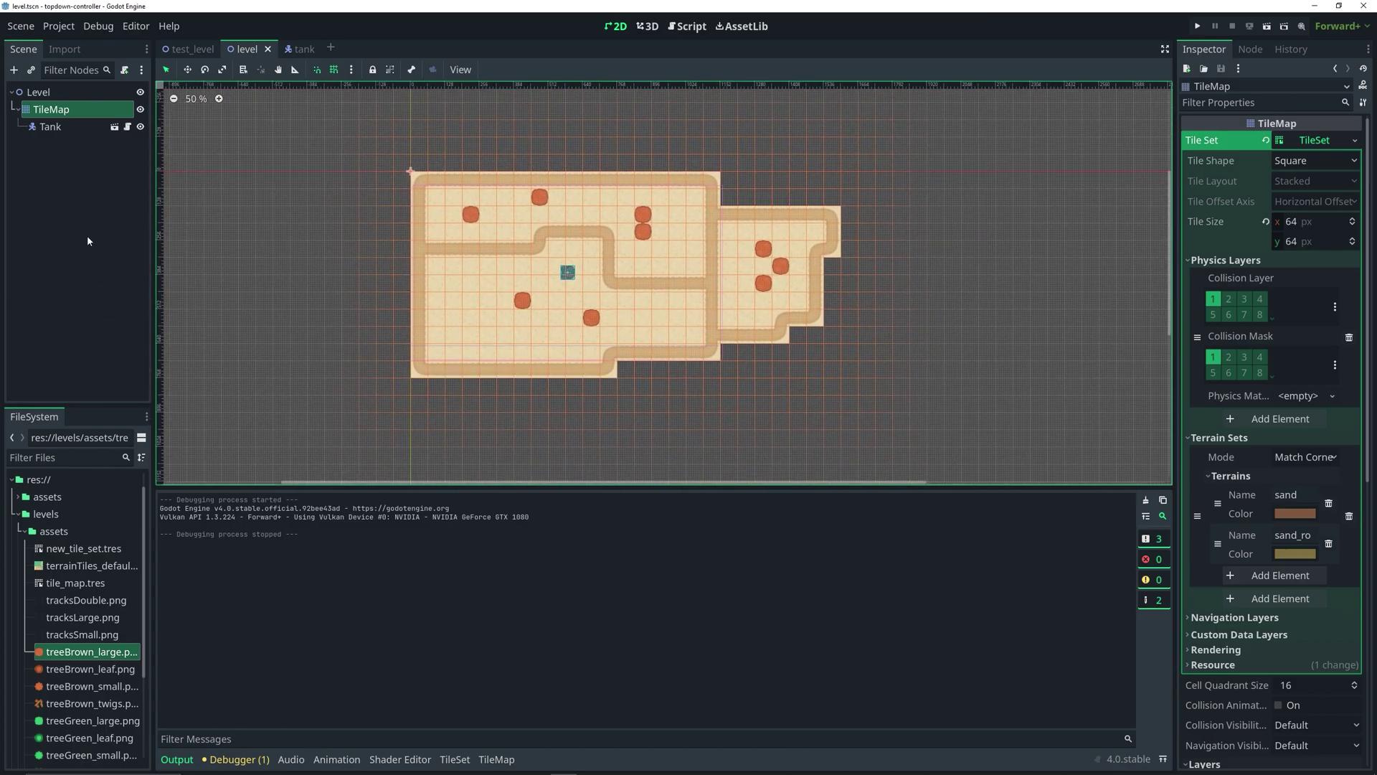
{"action": "left_click", "coordinate": [266, 502]}
{"action": "scroll", "coordinate": [469, 166], "scroll_direction": "down", "scroll_amount": 3}
{"action": "mouse_move", "coordinate": [441, 170]}
{"action": "left_mouse_down"}
{"action": "mouse_move", "coordinate": [442, 116]}
{"action": "mouse_move", "coordinate": [760, 353]}
{"action": "mouse_move", "coordinate": [434, 133]}
{"action": "left_mouse_up"}
{"action": "mouse_move", "coordinate": [470, 288]}
{"action": "left_mouse_down"}
{"action": "mouse_move", "coordinate": [479, 328]}
{"action": "mouse_move", "coordinate": [411, 312]}
{"action": "mouse_move", "coordinate": [533, 291]}
{"action": "left_mouse_up"}
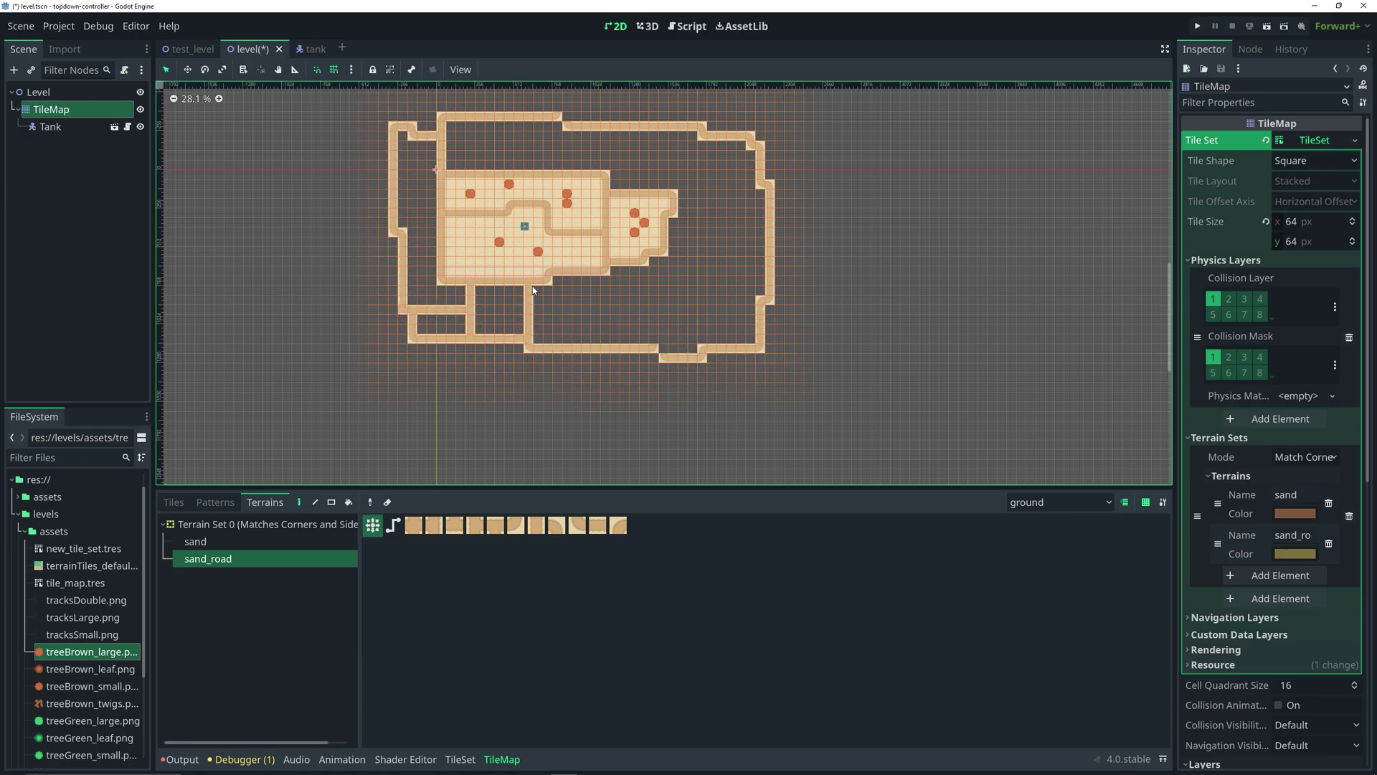
{"action": "mouse_move", "coordinate": [663, 352]}
{"action": "left_mouse_down"}
{"action": "mouse_move", "coordinate": [662, 262]}
{"action": "mouse_move", "coordinate": [764, 260]}
{"action": "left_mouse_up"}
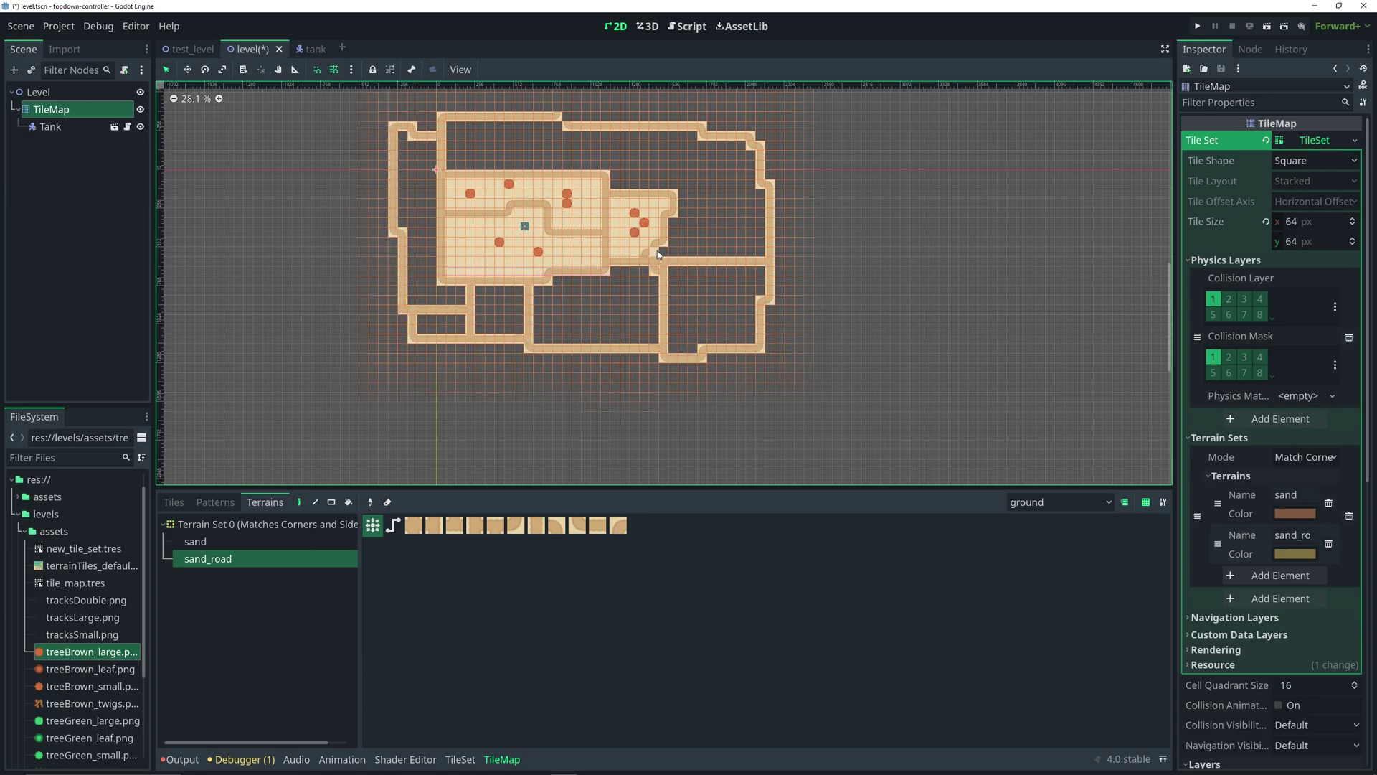
Fill the empty areas enclosed by the new roads with the sand terrain
{"action": "left_click", "coordinate": [195, 541]}
{"action": "left_click", "coordinate": [349, 502]}
{"action": "left_click", "coordinate": [419, 216]}
{"action": "left_click", "coordinate": [717, 165]}
{"action": "left_click", "coordinate": [567, 308]}
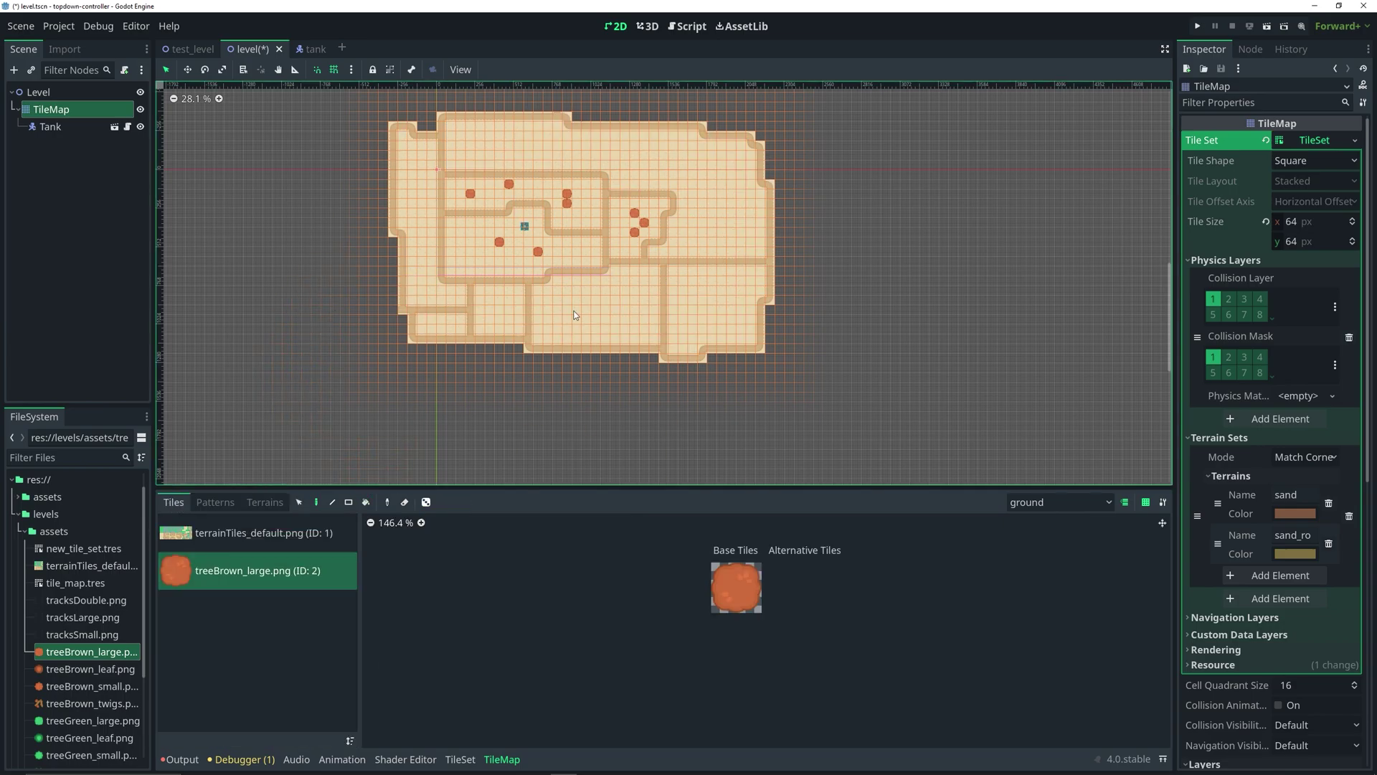
Paint rows and columns of treeBrown_large.png tiles across the new sand areas on the trees layer
{"action": "left_click_drag", "start_coordinate": [626, 302], "coordinate": [596, 302]}
{"action": "key", "text": "Page_Down"}
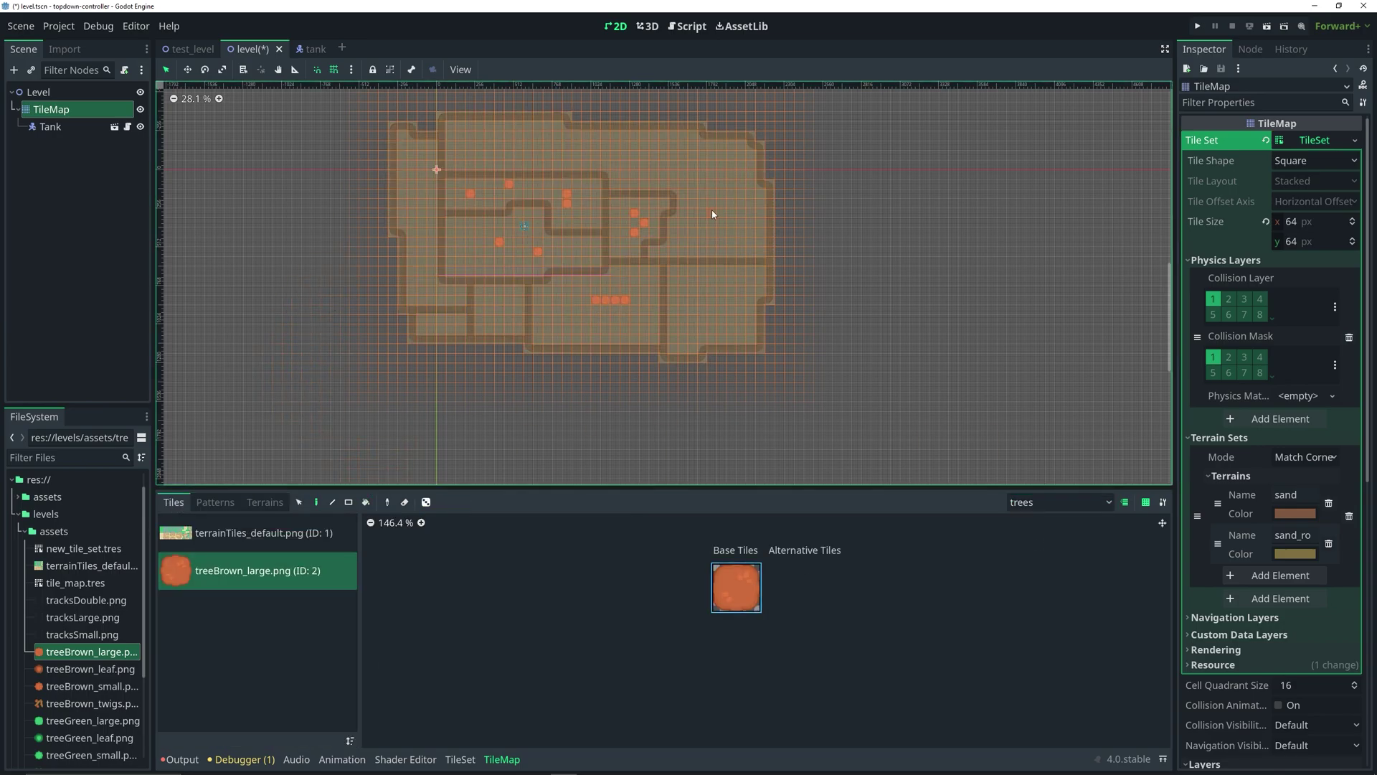
{"action": "left_click_drag", "start_coordinate": [721, 164], "coordinate": [722, 194]}
{"action": "left_click_drag", "start_coordinate": [721, 280], "coordinate": [722, 300]}
{"action": "left_click_drag", "start_coordinate": [557, 145], "coordinate": [577, 145]}
{"action": "left_click_drag", "start_coordinate": [413, 194], "coordinate": [421, 233]}
{"action": "left_click_drag", "start_coordinate": [500, 300], "coordinate": [500, 319]}
Run the current scene, maximize the game window and drive the tank around the enlarged level
{"action": "left_click", "coordinate": [1266, 26]}
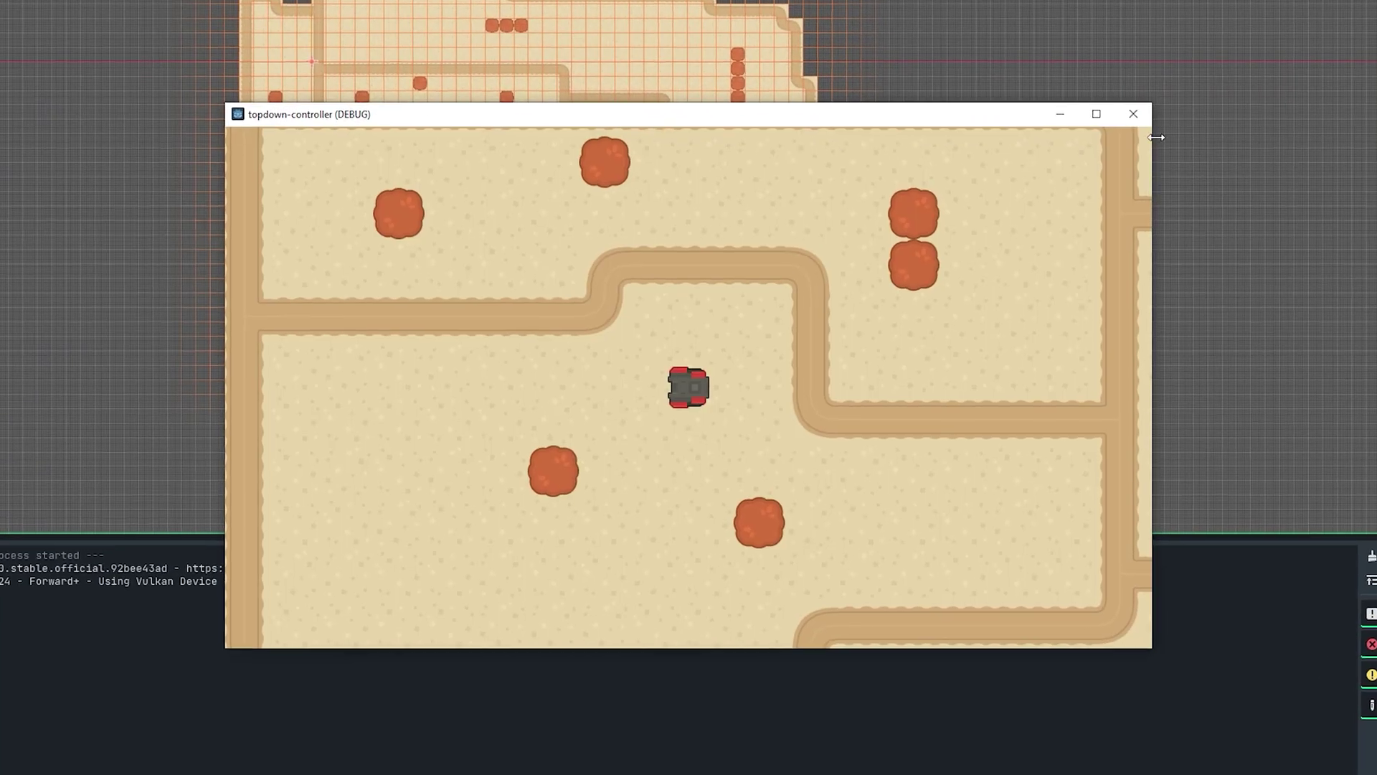
{"action": "left_click", "coordinate": [1108, 115]}
{"action": "key", "text": "Right"}
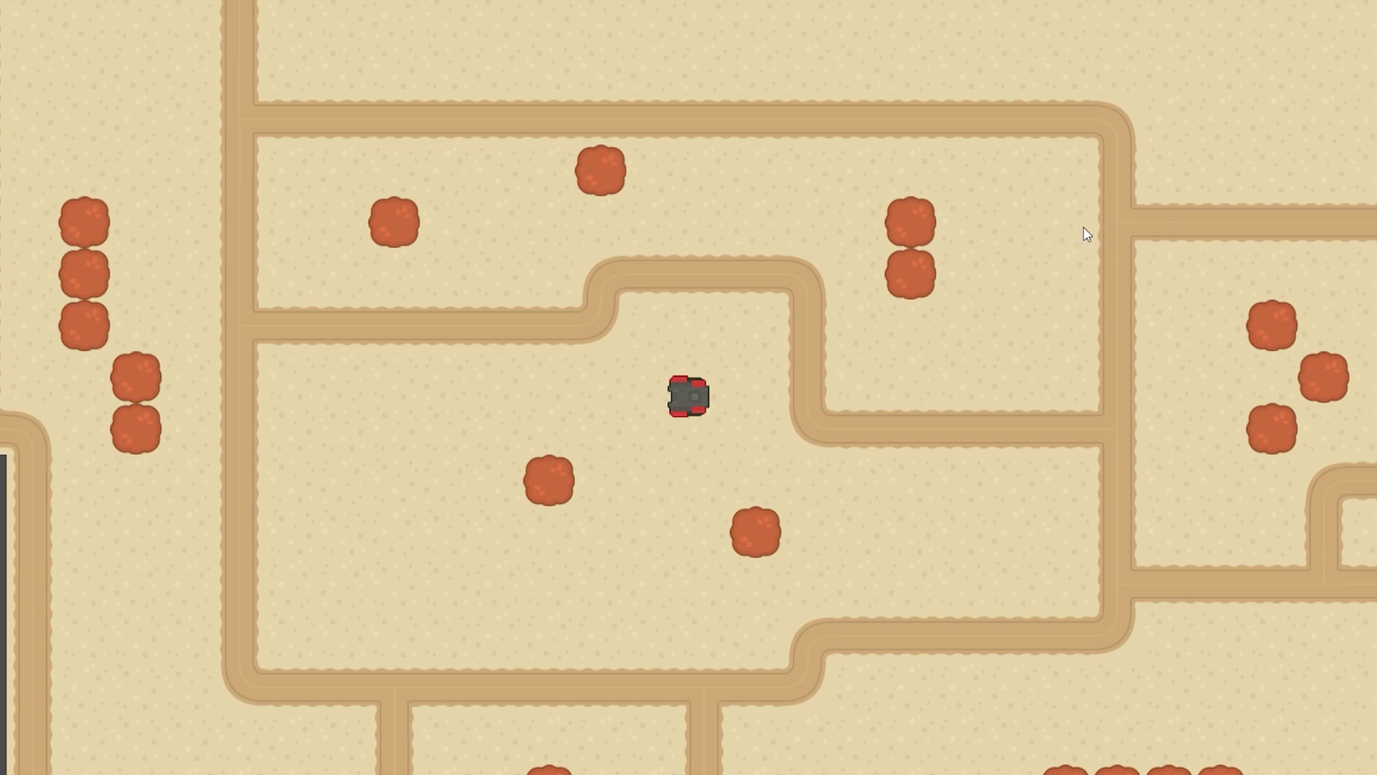
{"action": "key", "text": "Left"}
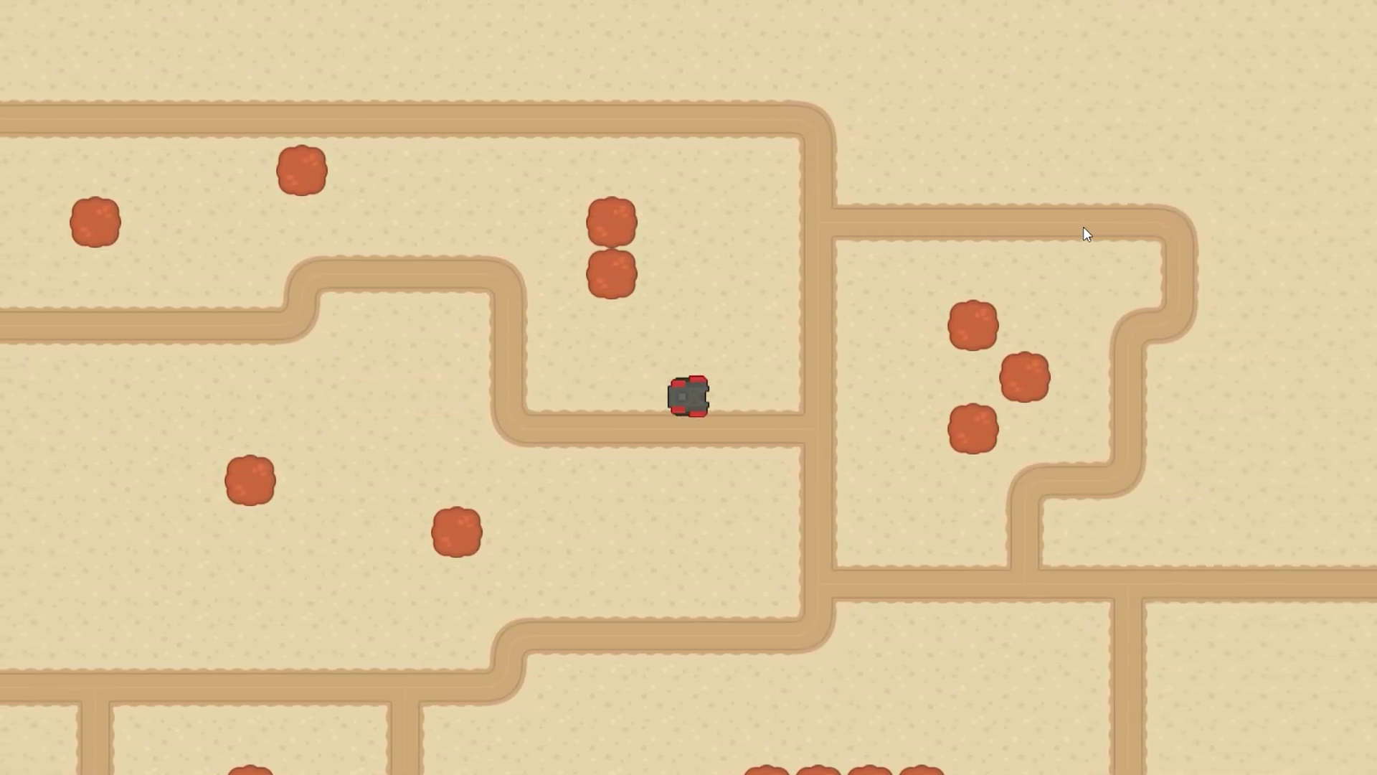
{"action": "key", "text": "Up"}
{"action": "key", "text": "Up"}
{"action": "key", "text": "Right"}
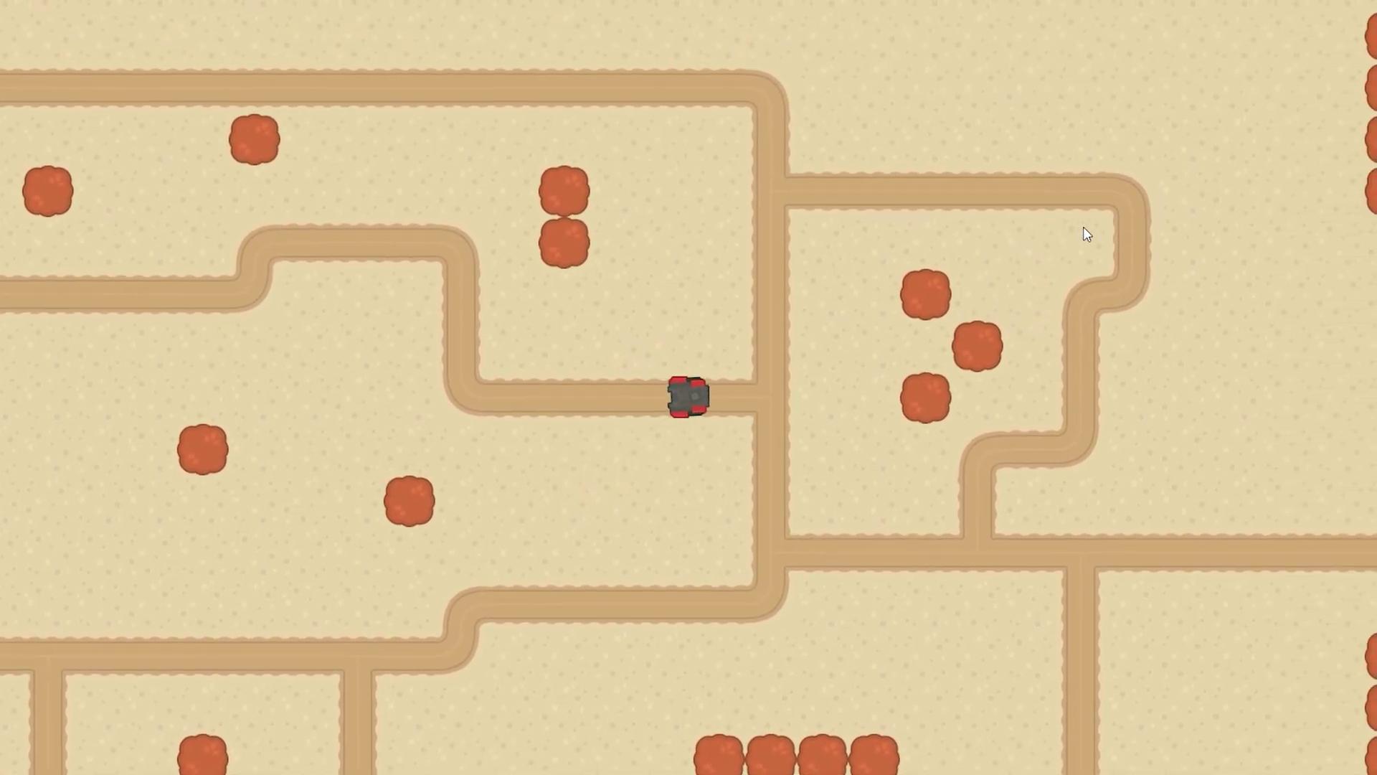
{"action": "key", "text": "Right"}
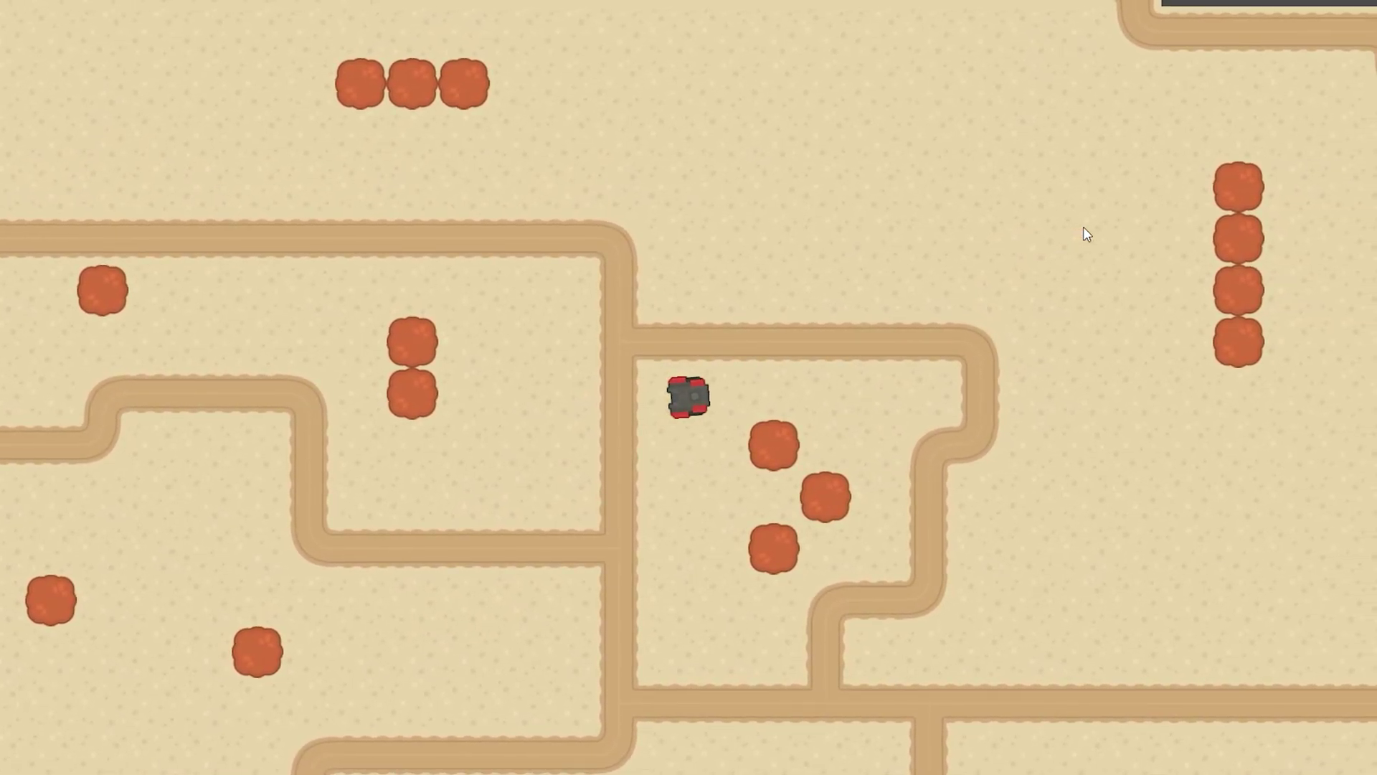
{"action": "key", "text": "Left"}
{"action": "key", "text": "Down"}
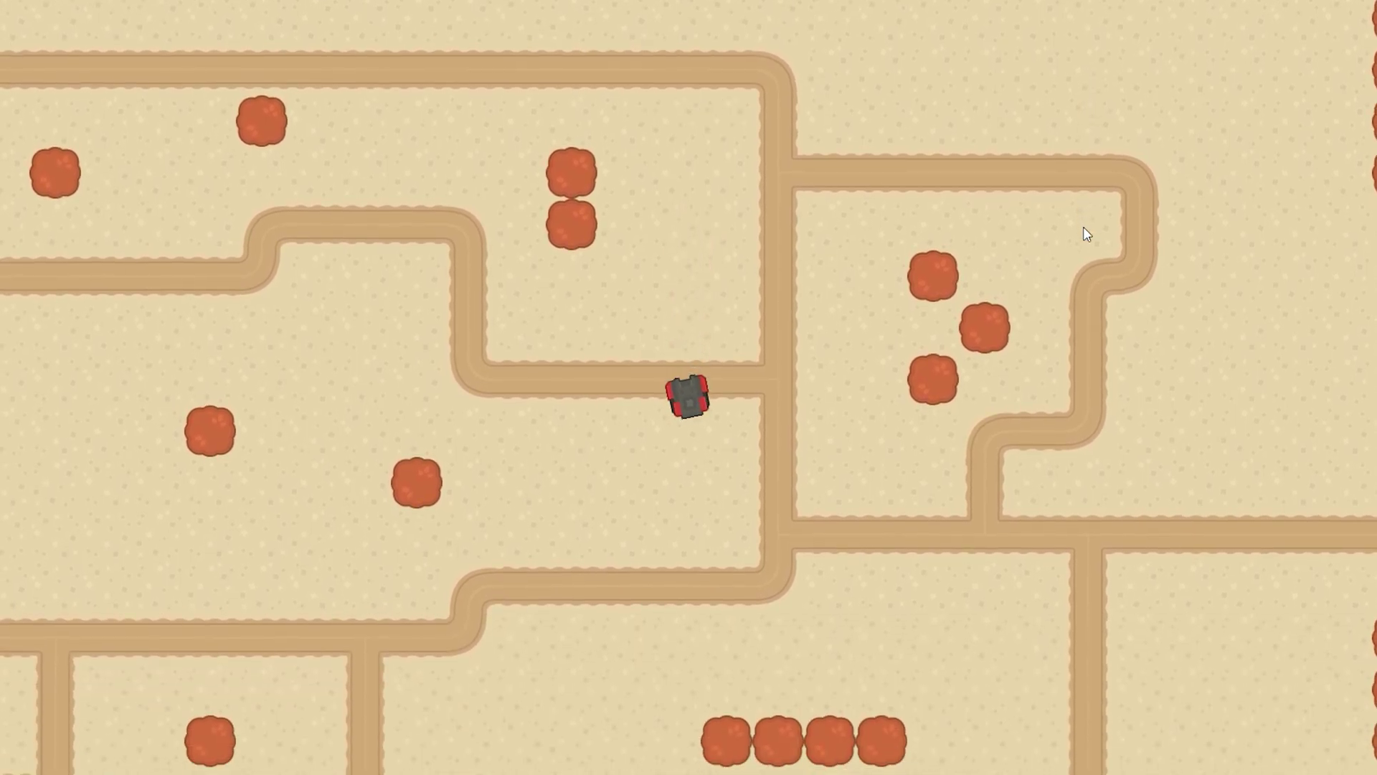
{"action": "key", "text": "Up"}
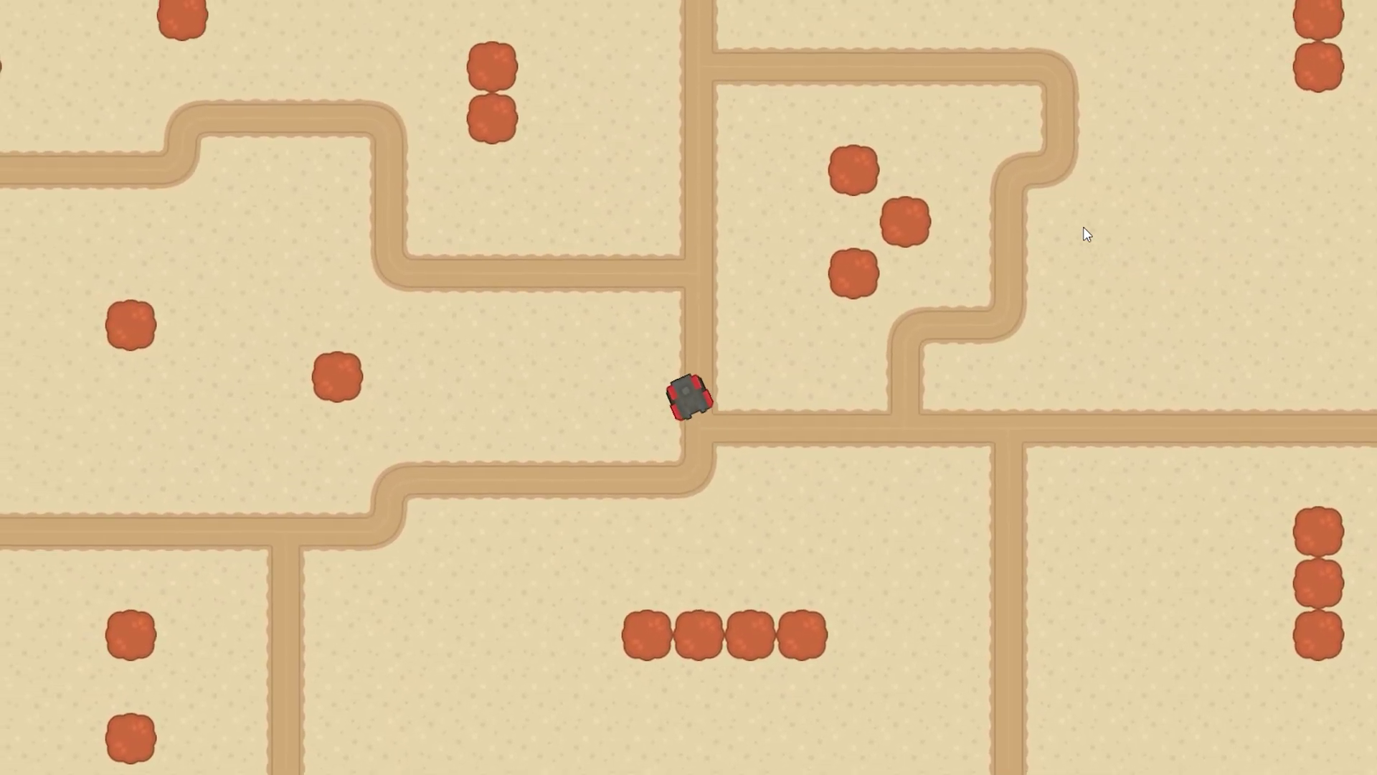
{"action": "key", "text": "Left"}
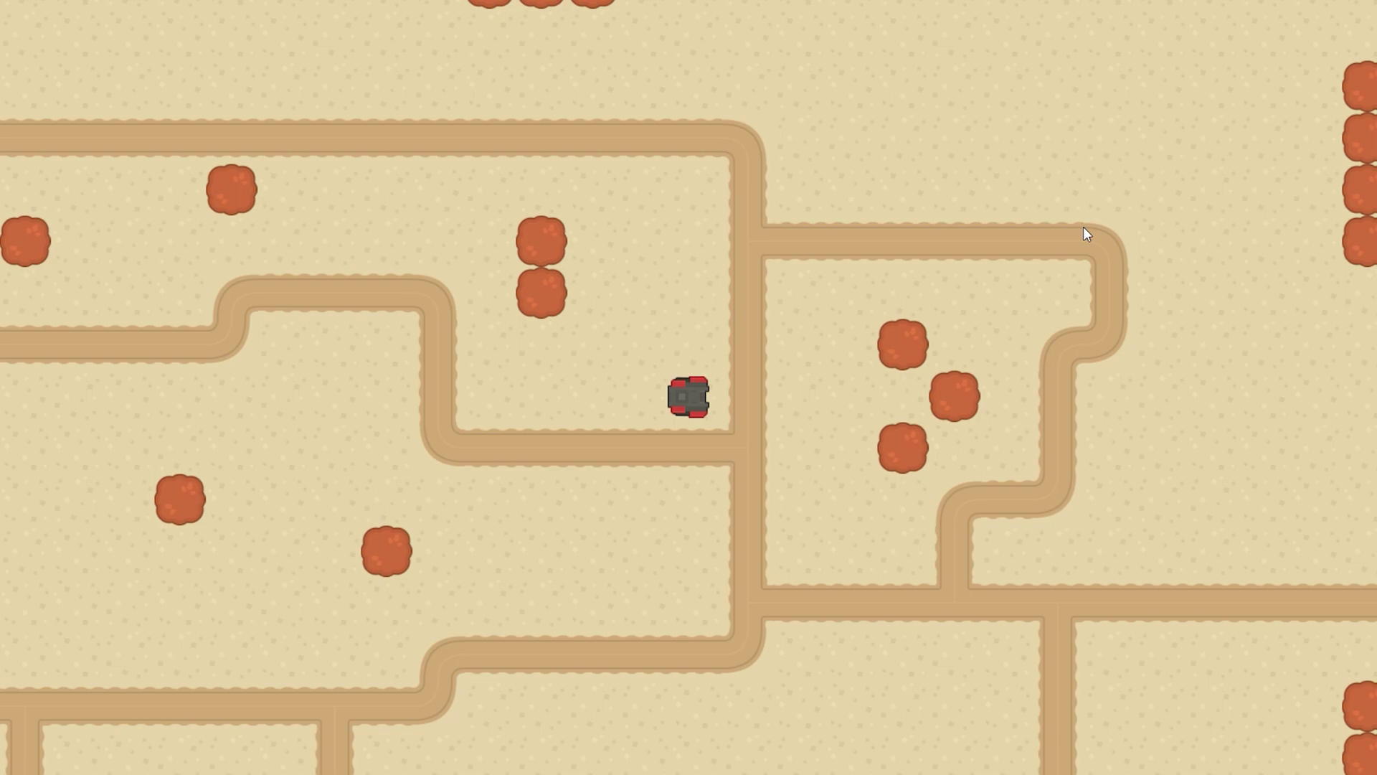
{"action": "key", "text": "Left"}
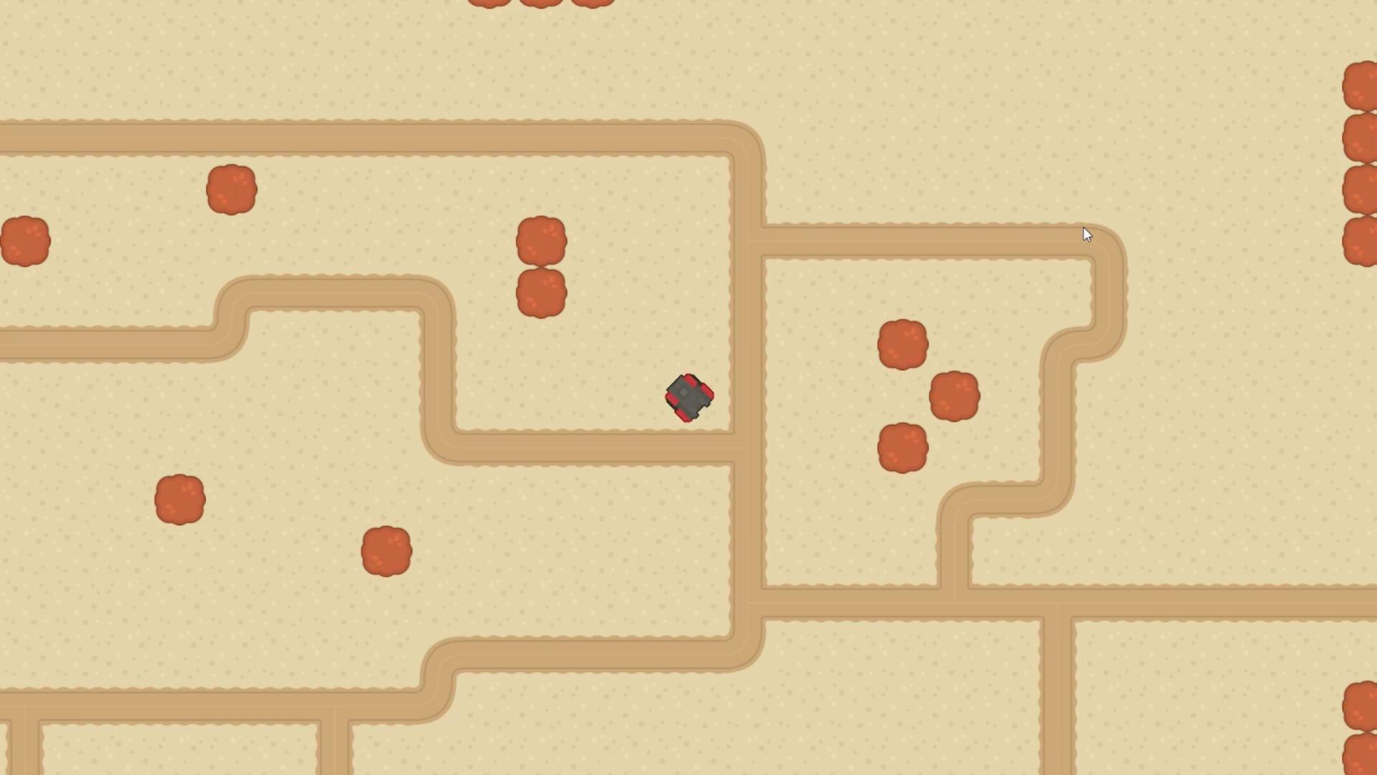